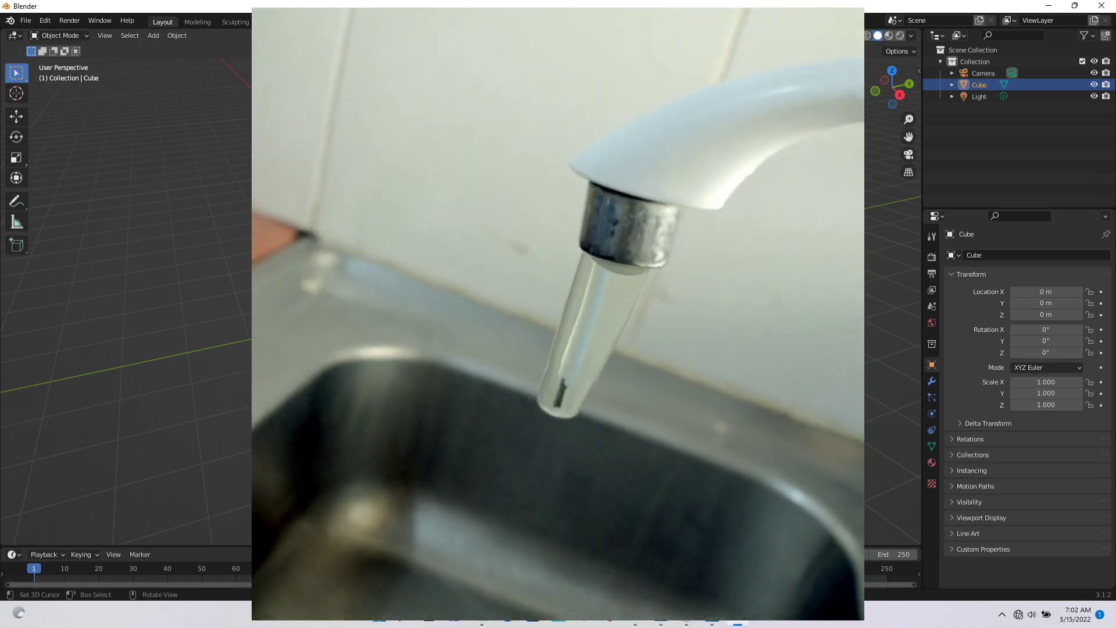
alt+drag(621, 308, 463, 295)
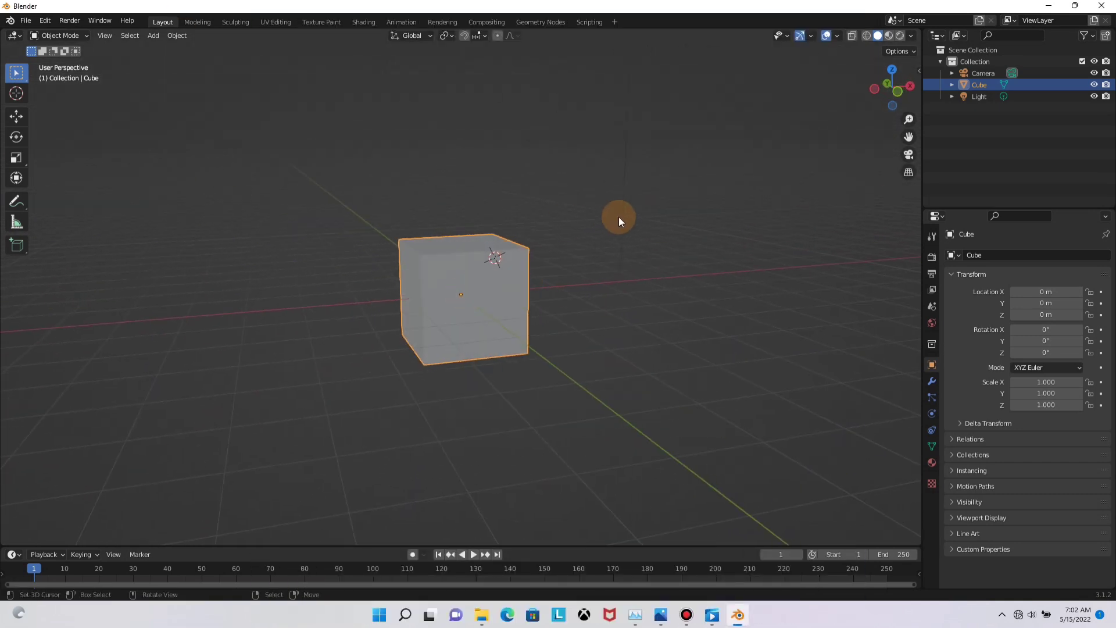
middle_drag(618, 219, 439, 307)
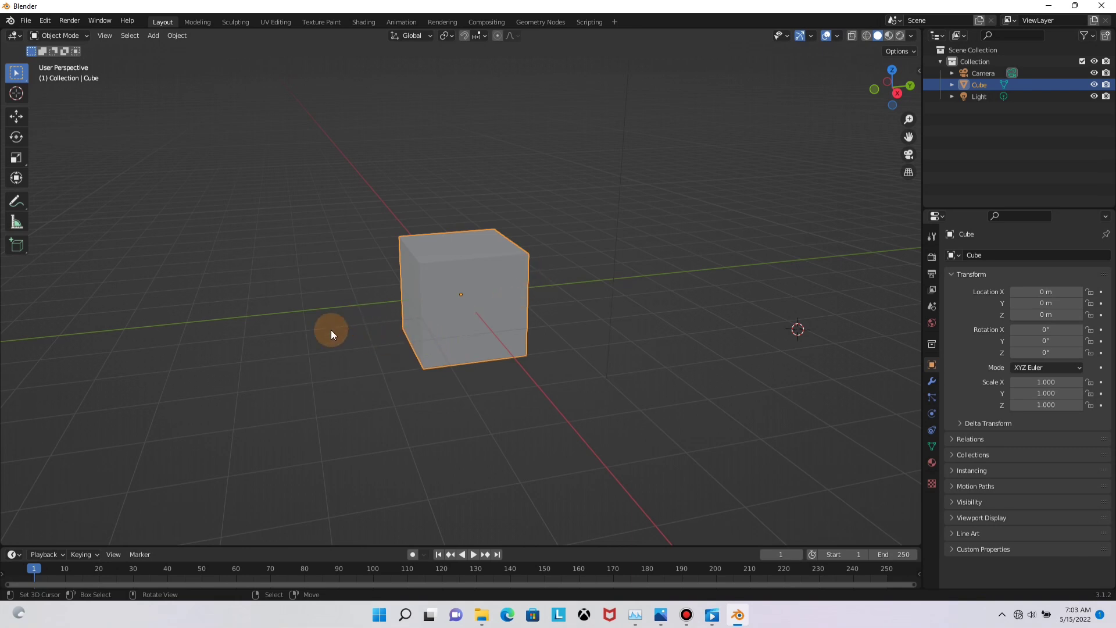
middle_drag(330, 330, 675, 293)
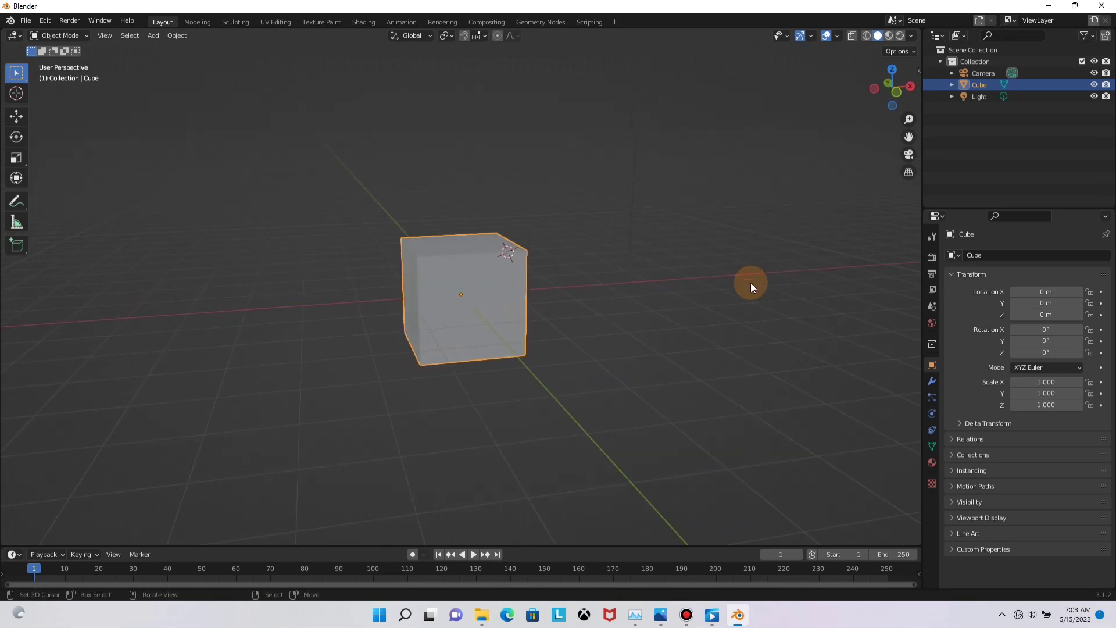
middle_drag(751, 282, 703, 360)
middle_drag(553, 344, 602, 325)
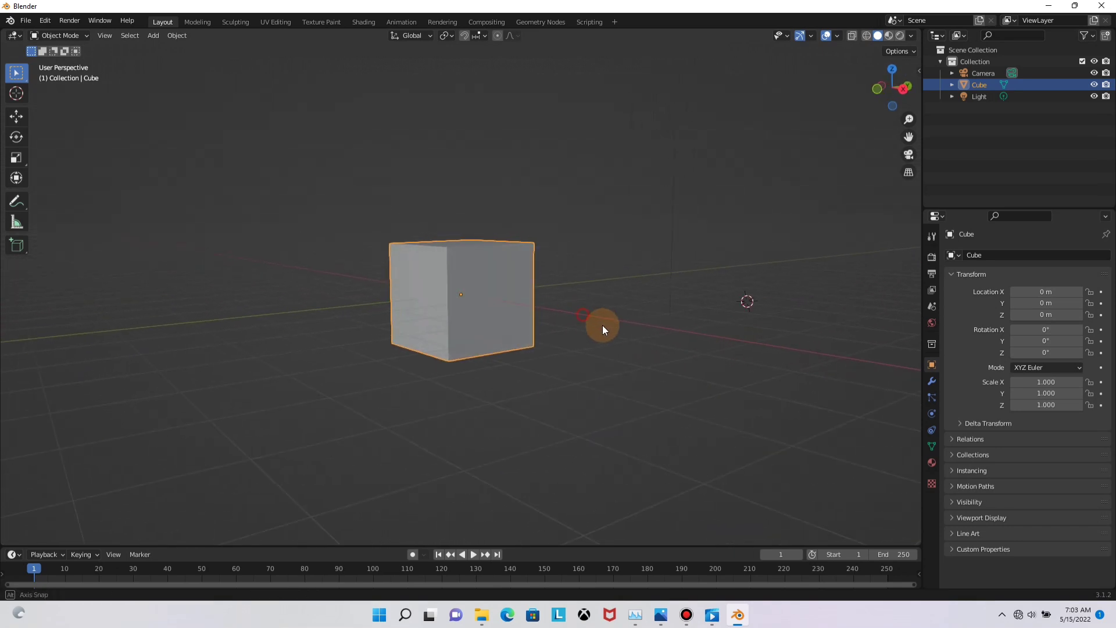
Delete the default cube and snap the 3D cursor to the world origin
key(x)
click(480, 303)
middle_drag(480, 303, 448, 288)
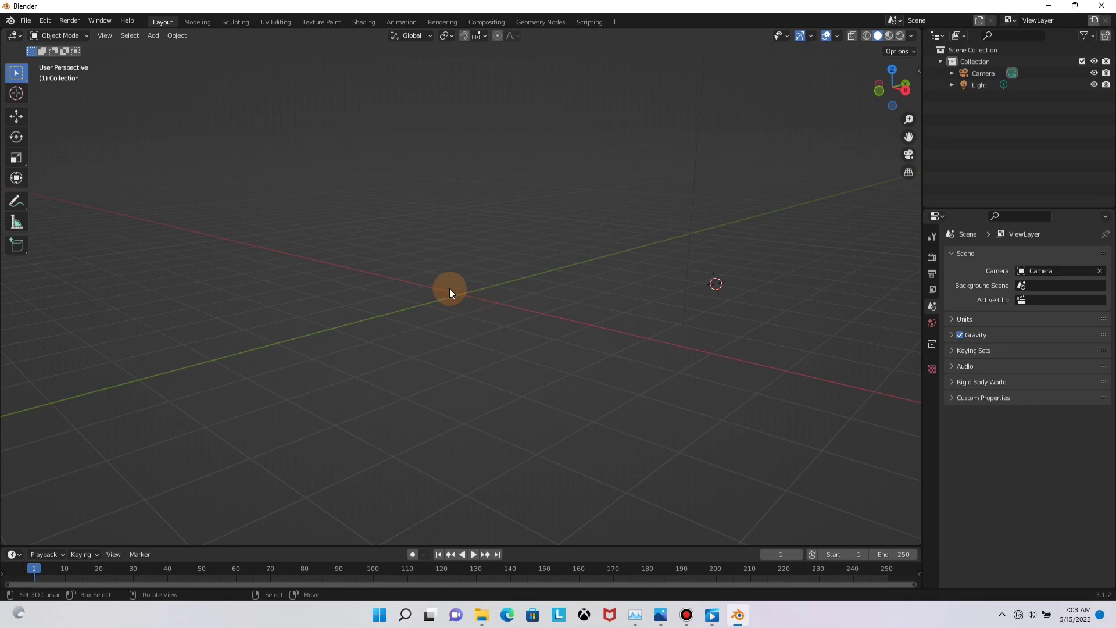
key(shift+s)
key(shift+s)
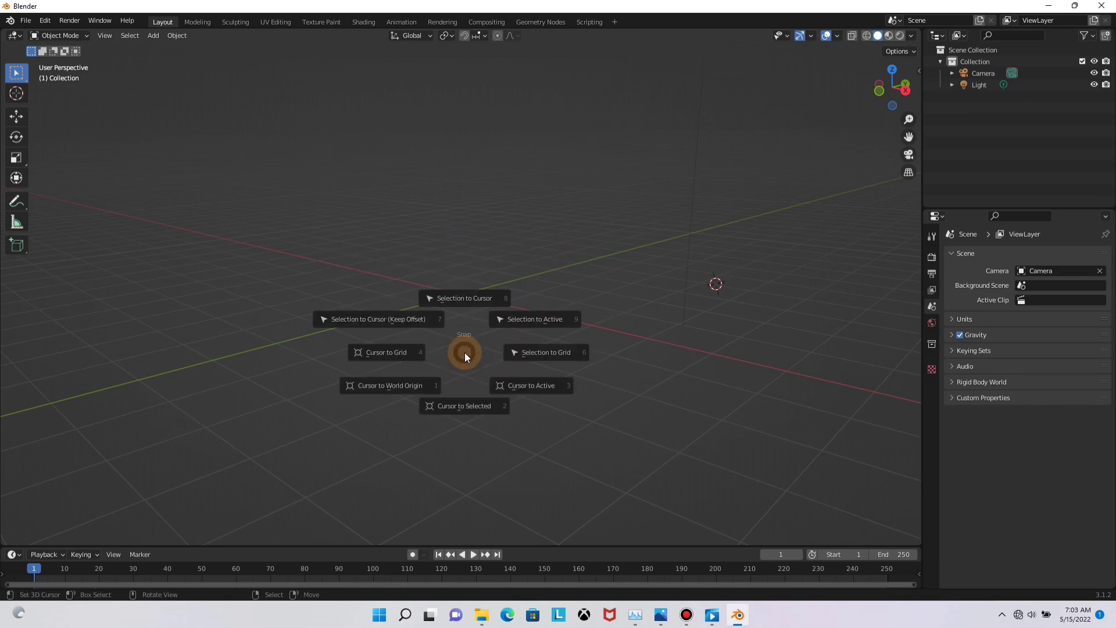
click(407, 386)
Add a UV sphere scaled to about 0.64 and raise it along Z to about 3.01 m
key(shift+a)
mouse_move(418, 362)
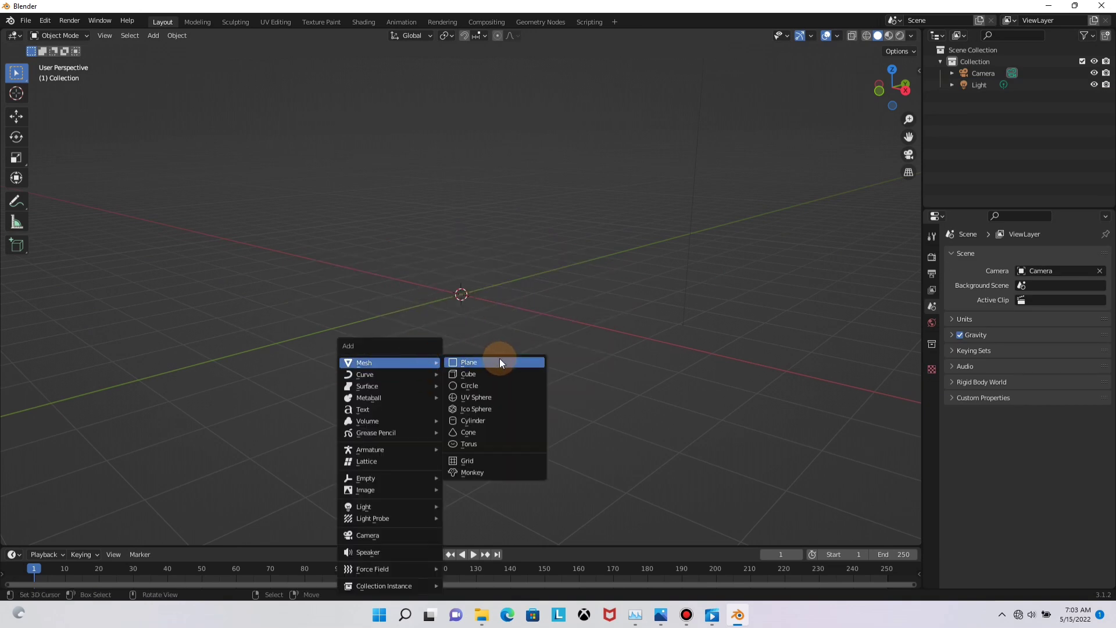
click(481, 397)
key(s)
click(584, 367)
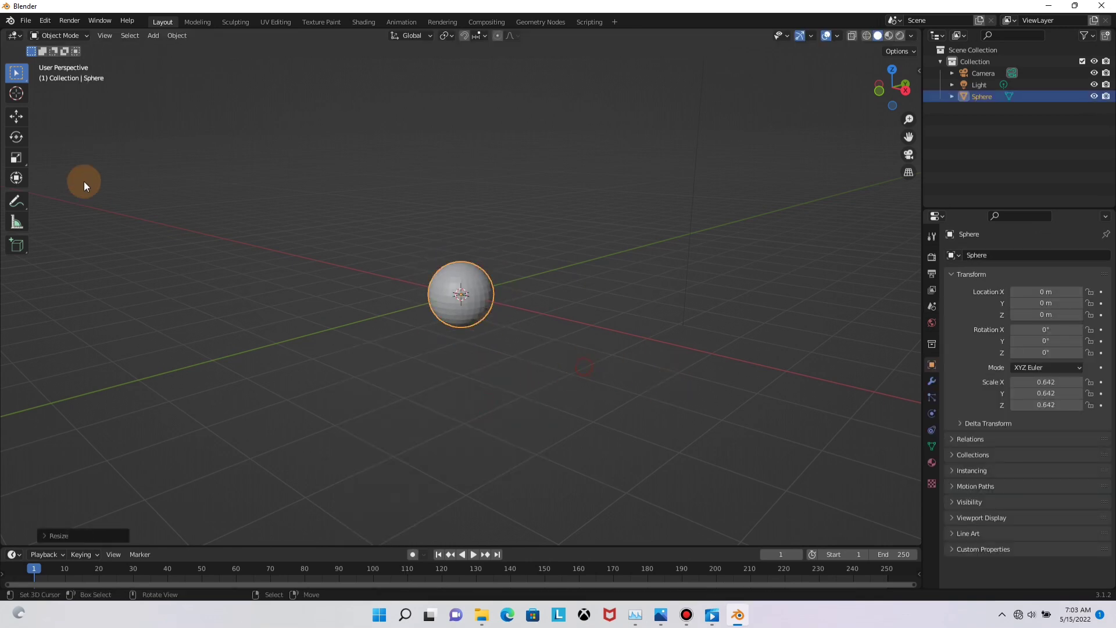
click(15, 120)
drag(458, 249, 473, 88)
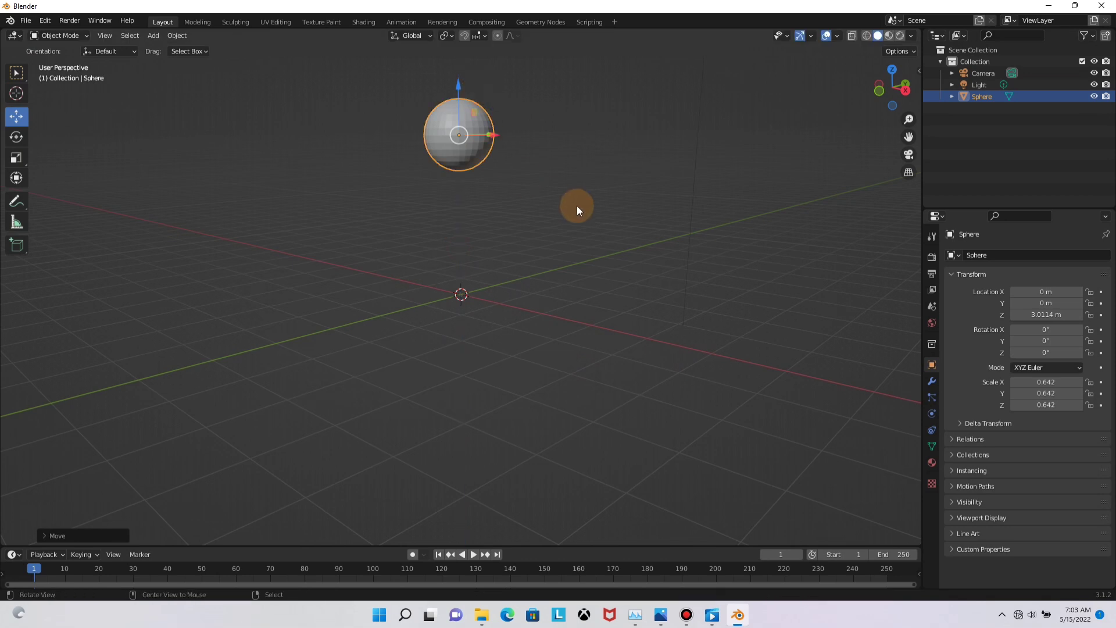
Add a cube at the world origin and scale it up uniformly to about 3.86
alt+drag(577, 206, 497, 256)
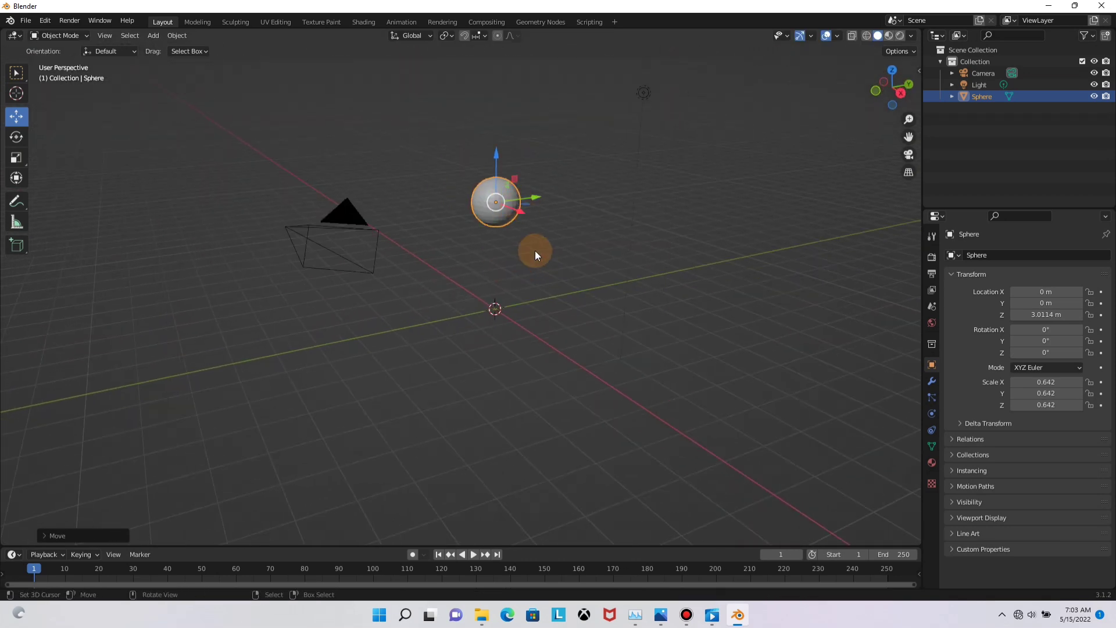
alt+drag(559, 270, 543, 224)
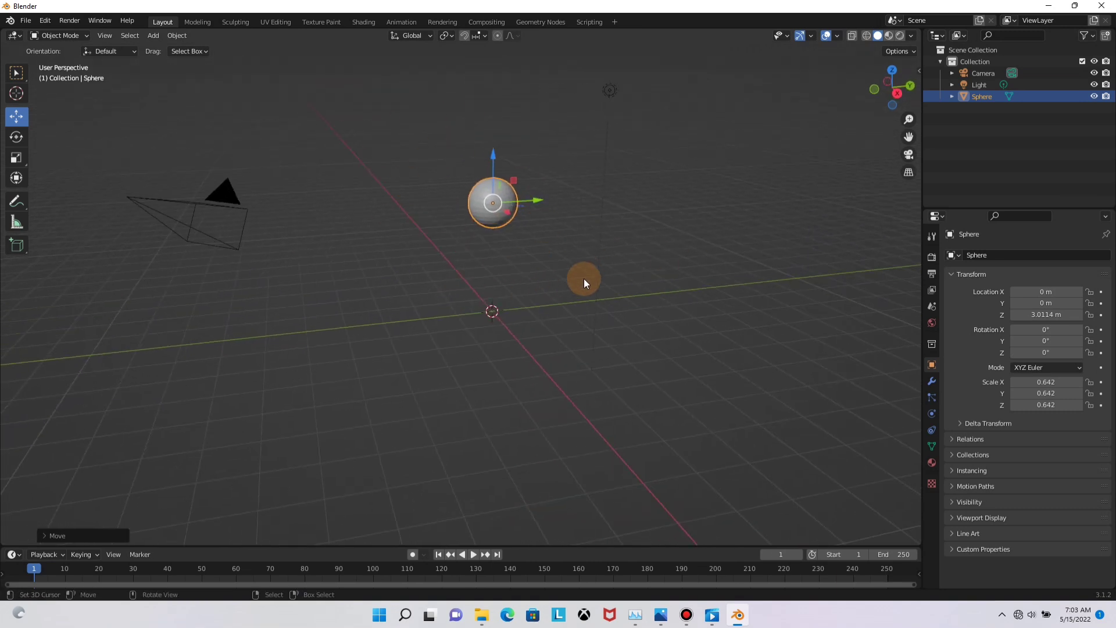
alt+drag(570, 281, 518, 287)
key(shift+a)
mouse_move(518, 287)
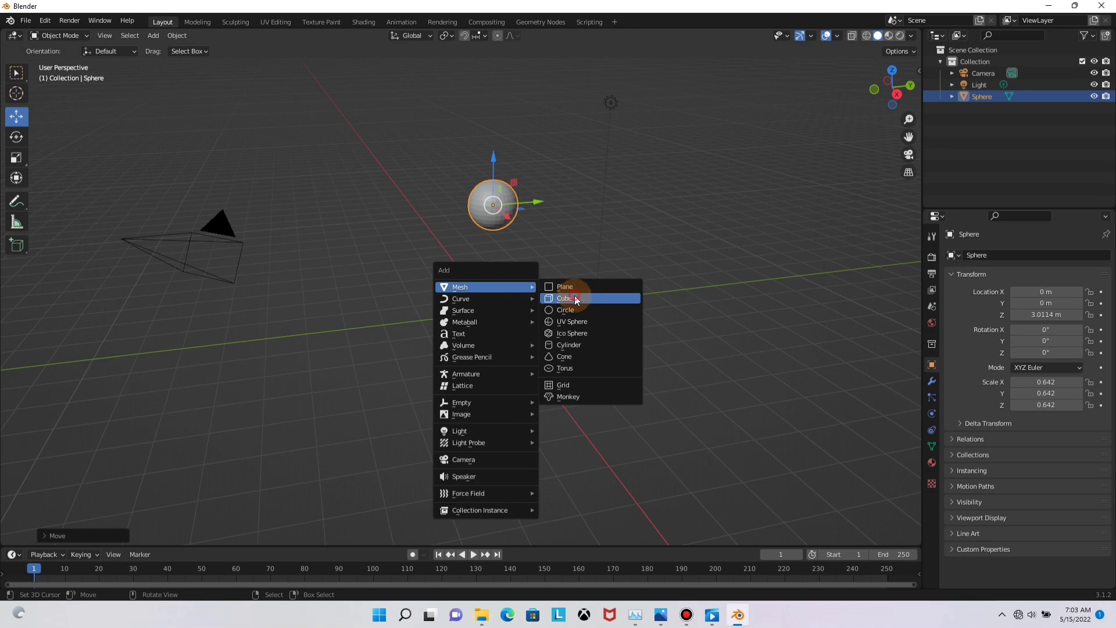
click(574, 295)
key(s)
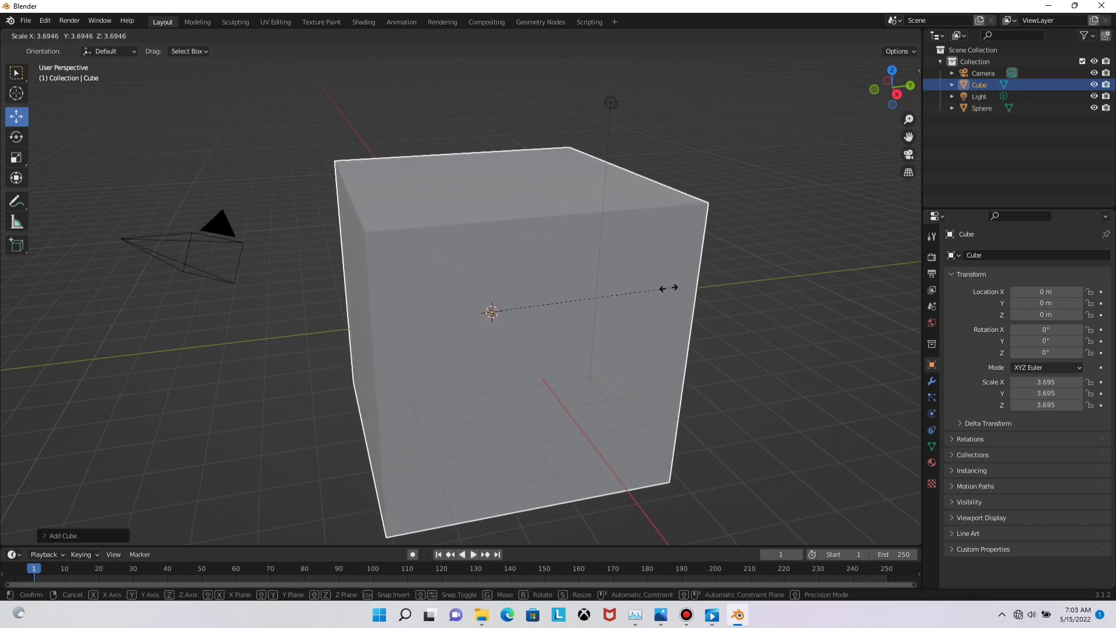
click(677, 288)
In wireframe display, rescale the cube to about 2.92 and raise it to about Z 2.92 m so that it encloses the sphere
alt+drag(400, 329, 487, 306)
key(KP_3)
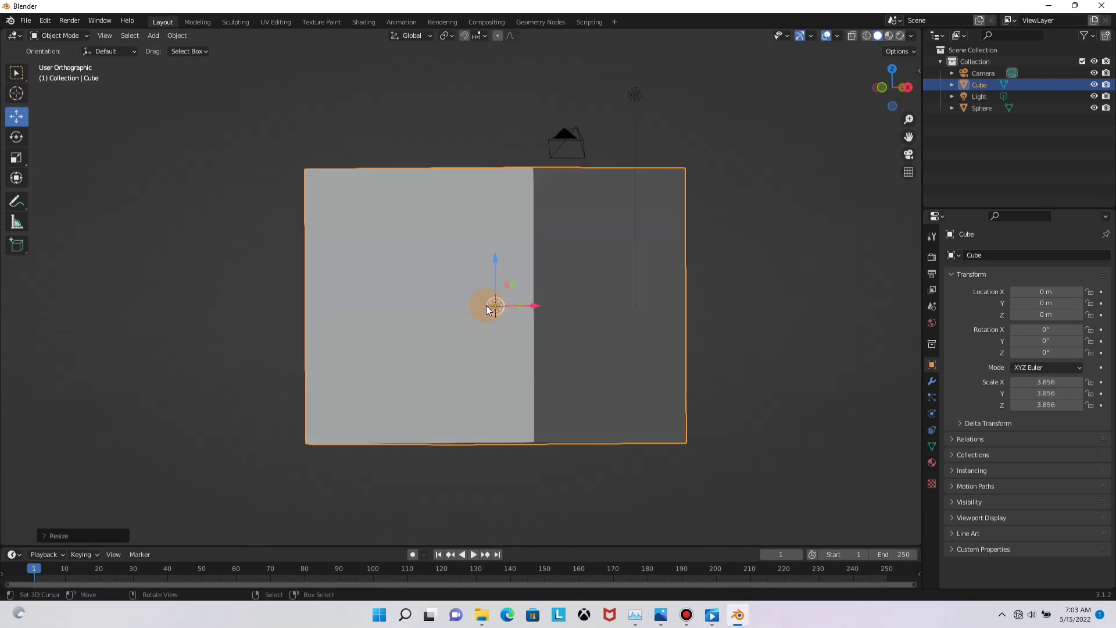
key(shift+z)
drag(484, 259, 494, 124)
shift+middle_drag(494, 187, 481, 282)
key(s)
click(661, 334)
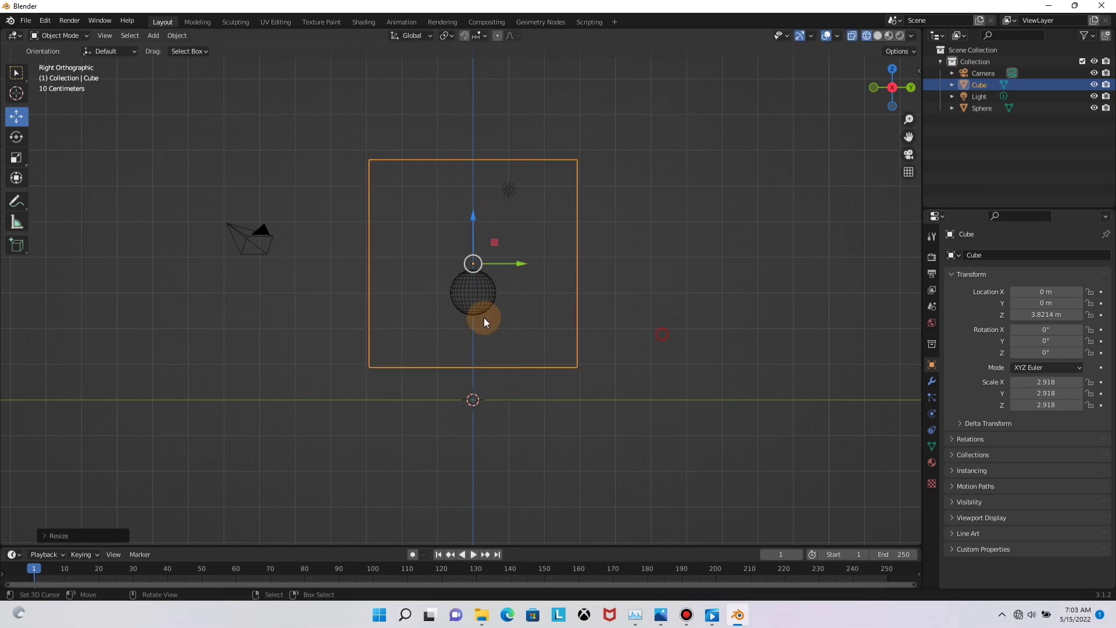
drag(472, 213, 476, 245)
middle_drag(476, 245, 539, 330)
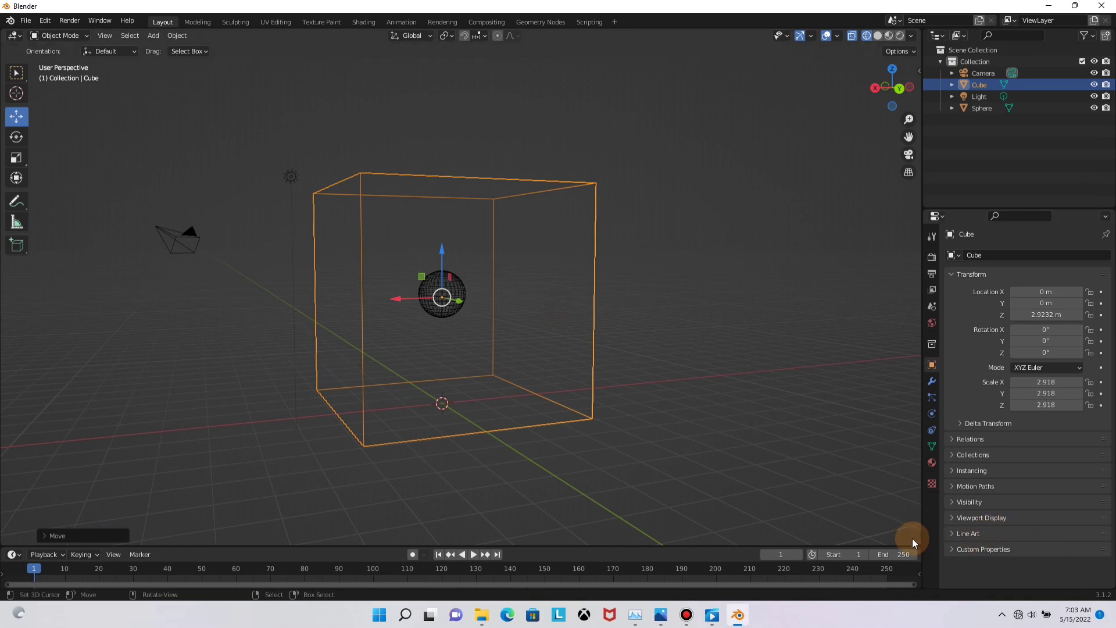
Add Fluid physics to the cube and set its type to Domain
click(932, 414)
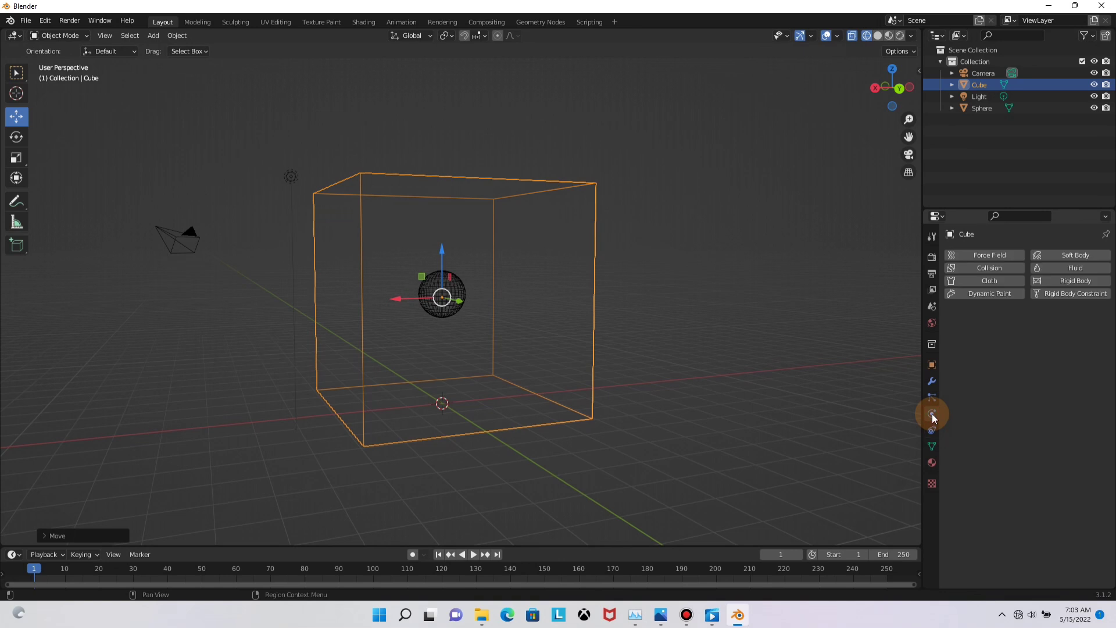
click(1064, 267)
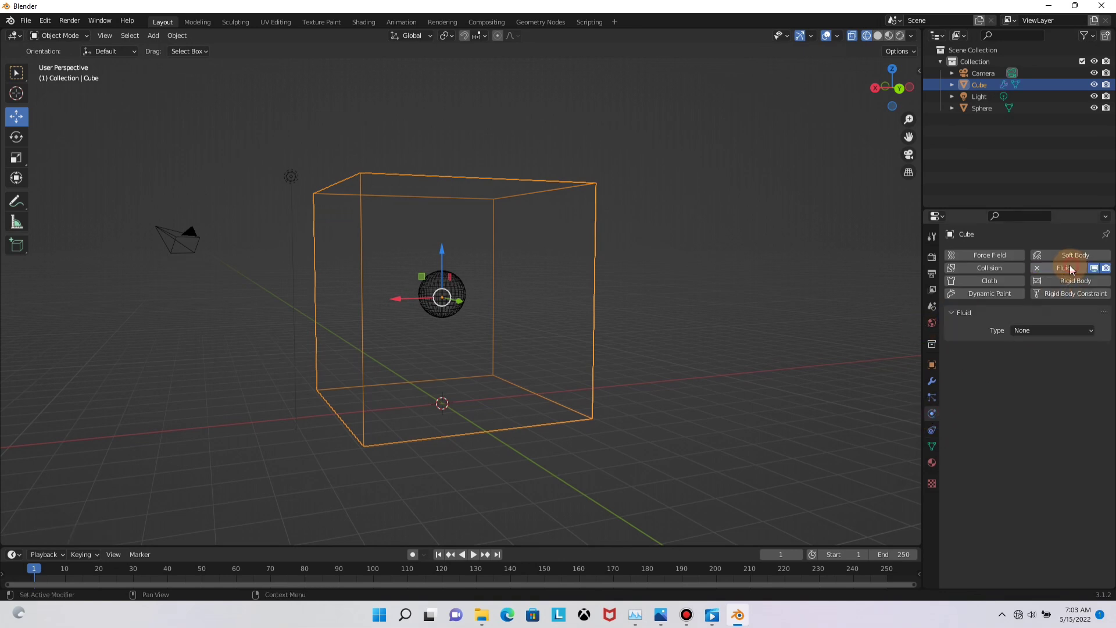
click(1023, 330)
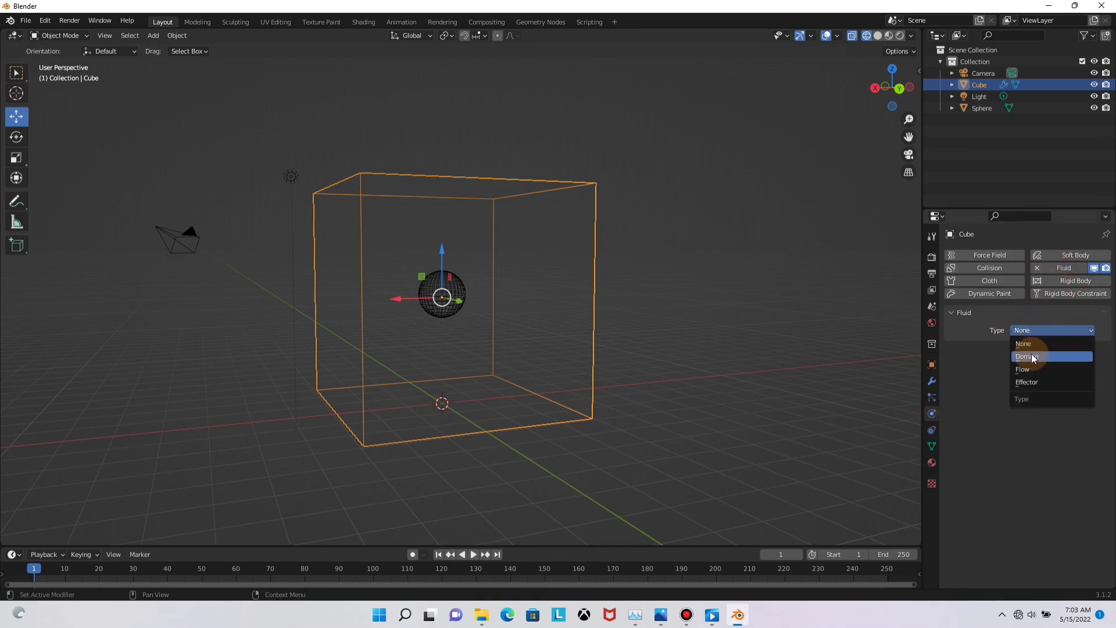
click(1032, 355)
Widen the properties area, then add Fluid physics of type Flow to the sphere
drag(923, 372, 864, 371)
click(418, 294)
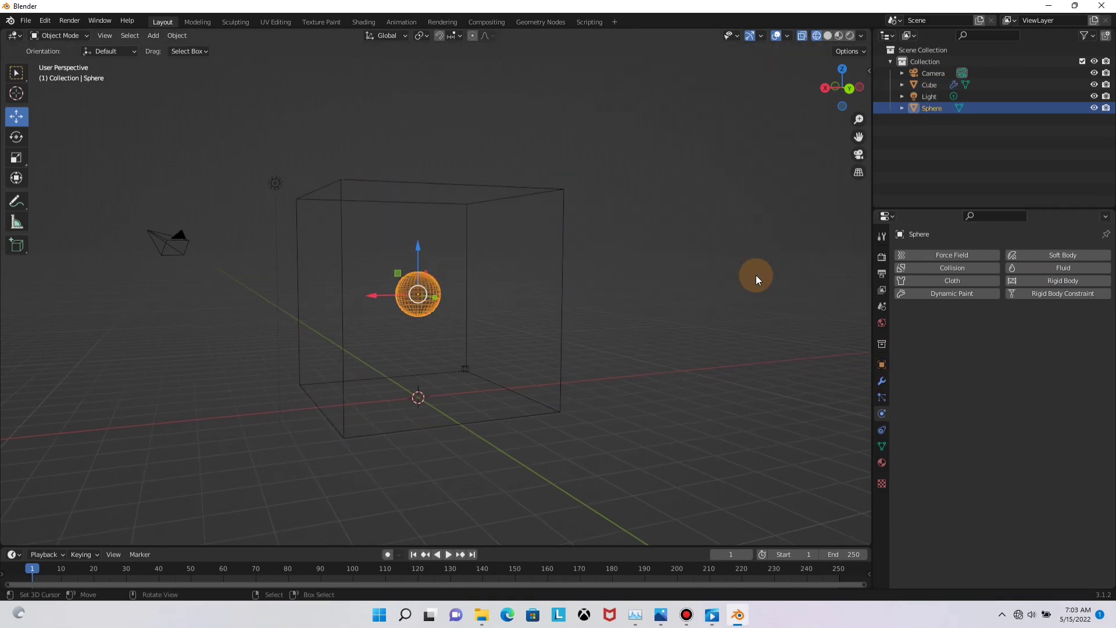
click(1059, 268)
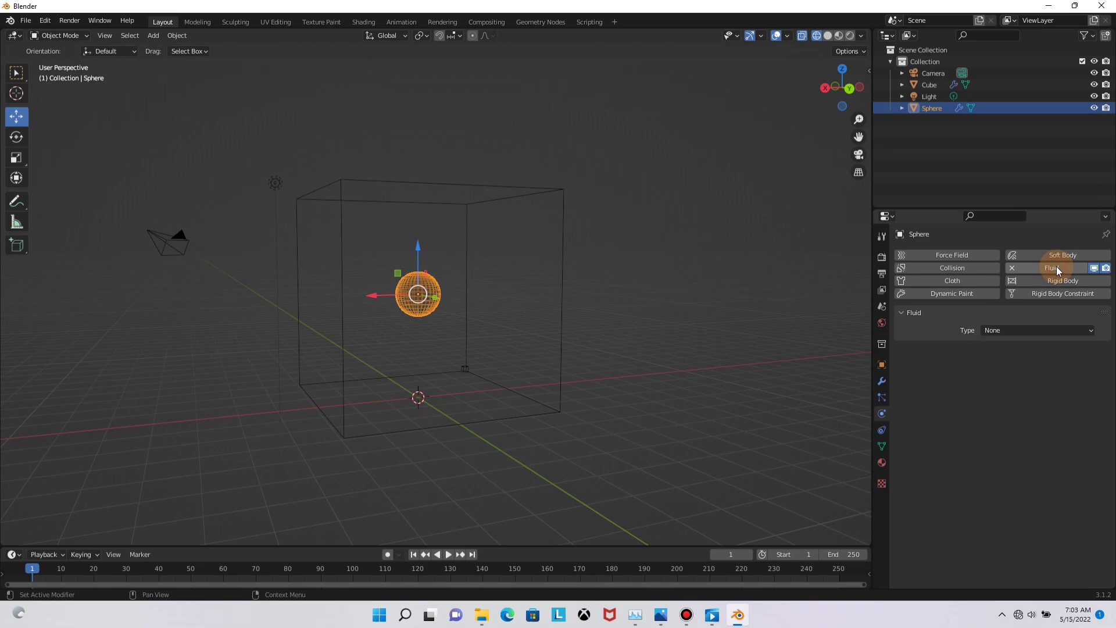
click(995, 331)
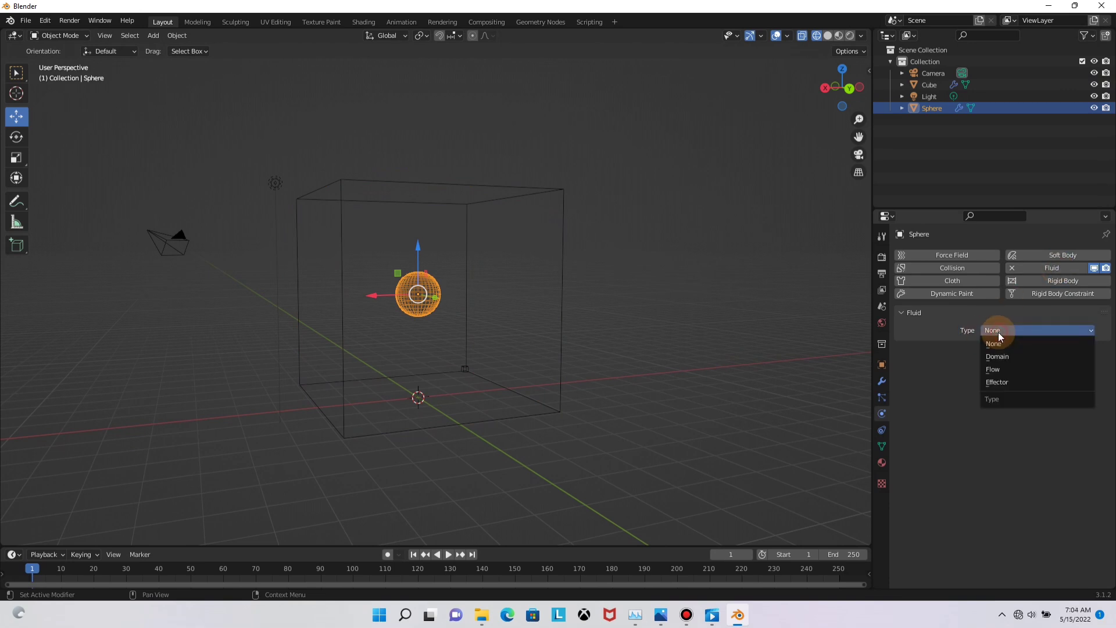
click(998, 369)
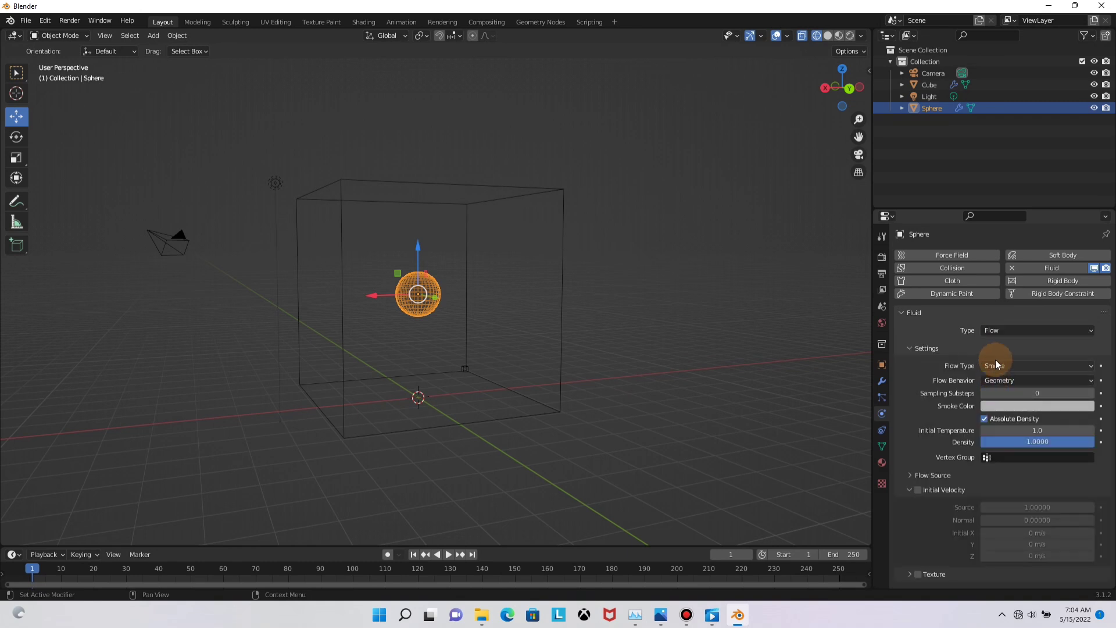
Set the sphere's flow type to Liquid and its flow behavior to Inflow
click(1003, 365)
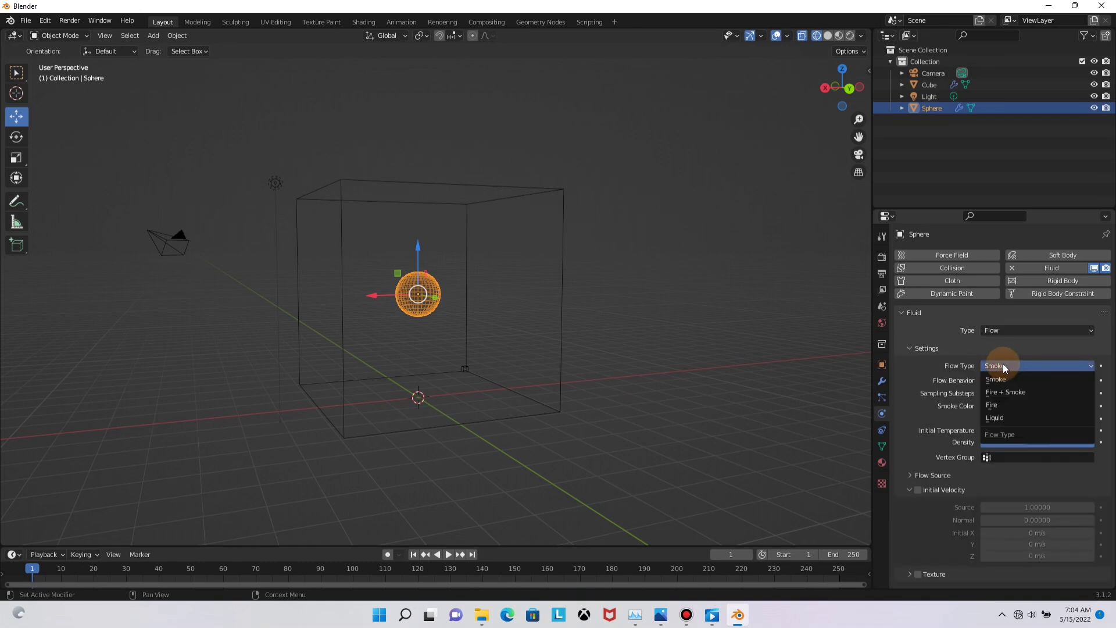
click(1004, 419)
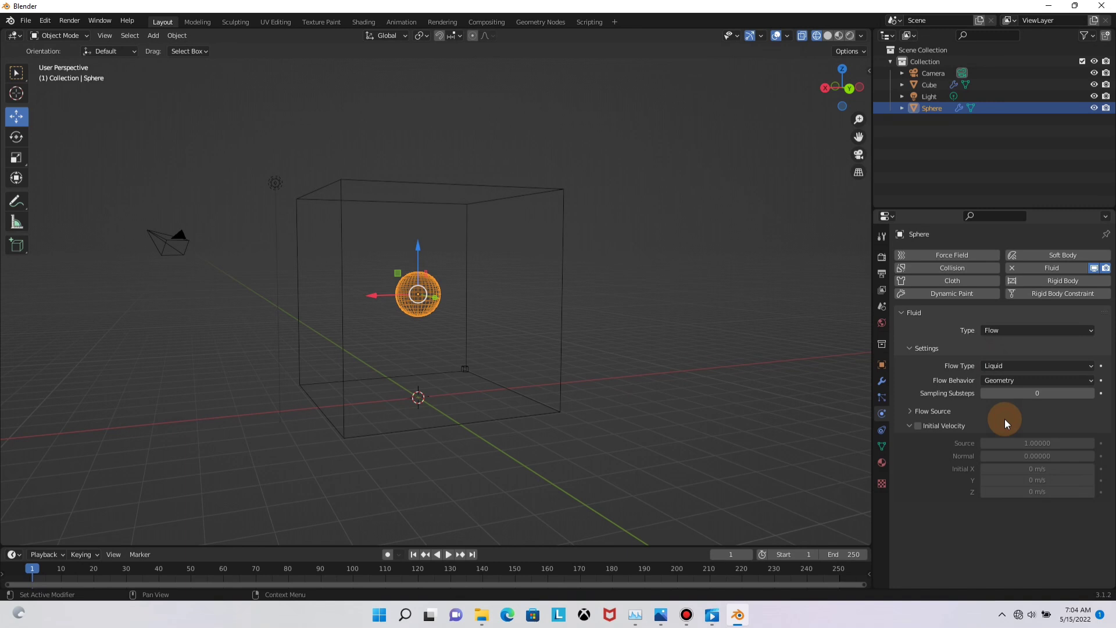
click(1004, 381)
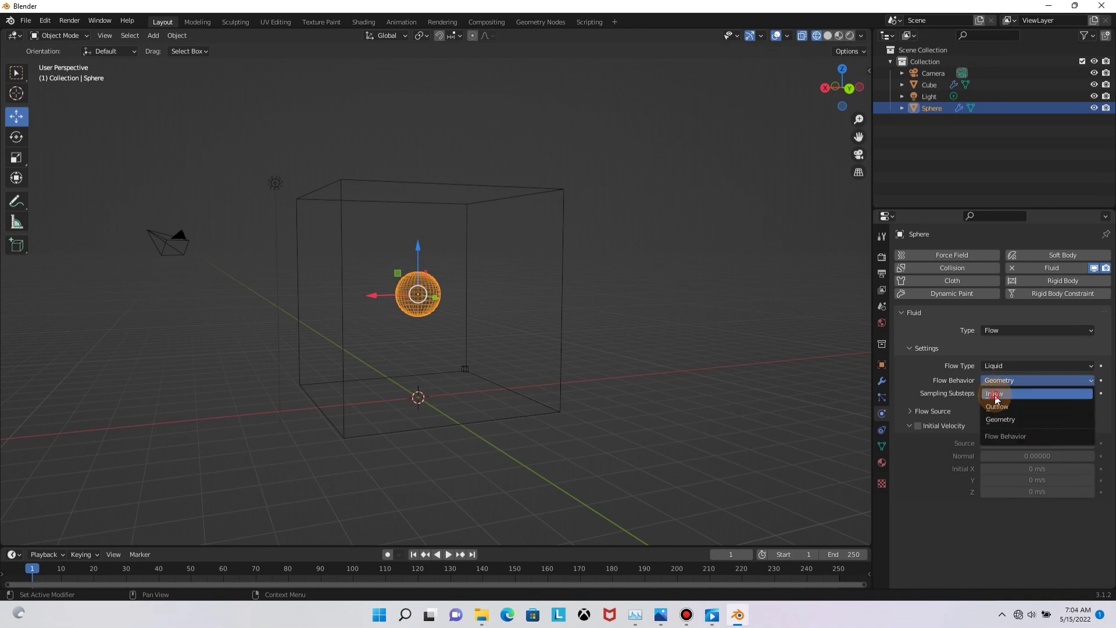
click(995, 394)
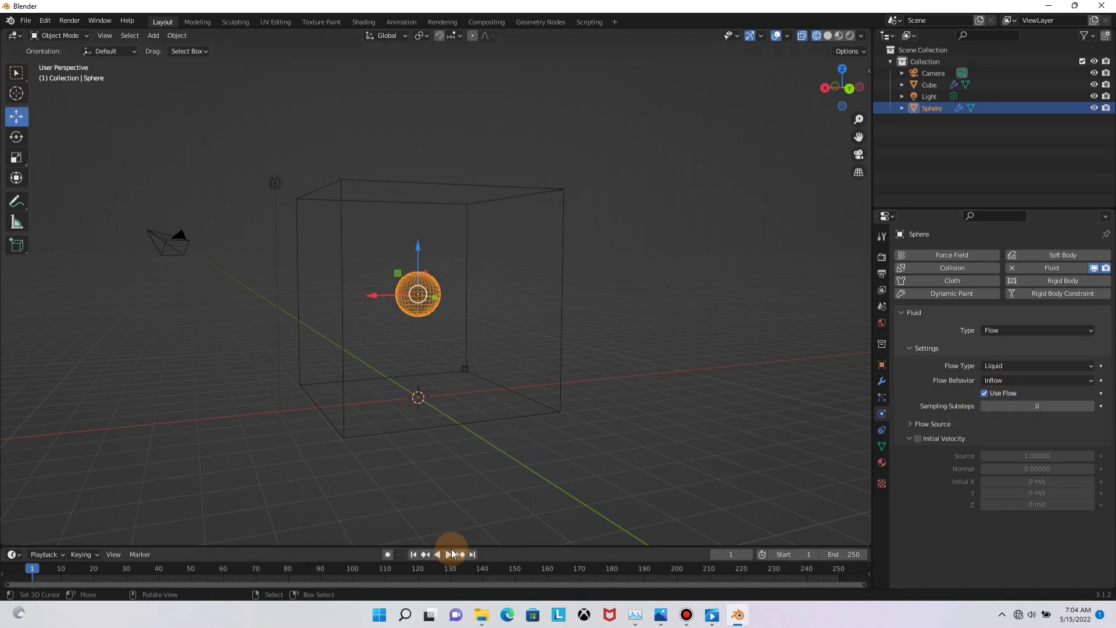
Enlarge the timeline, play the animation to check the simulation, and return to the first frame
drag(495, 547, 502, 516)
click(450, 524)
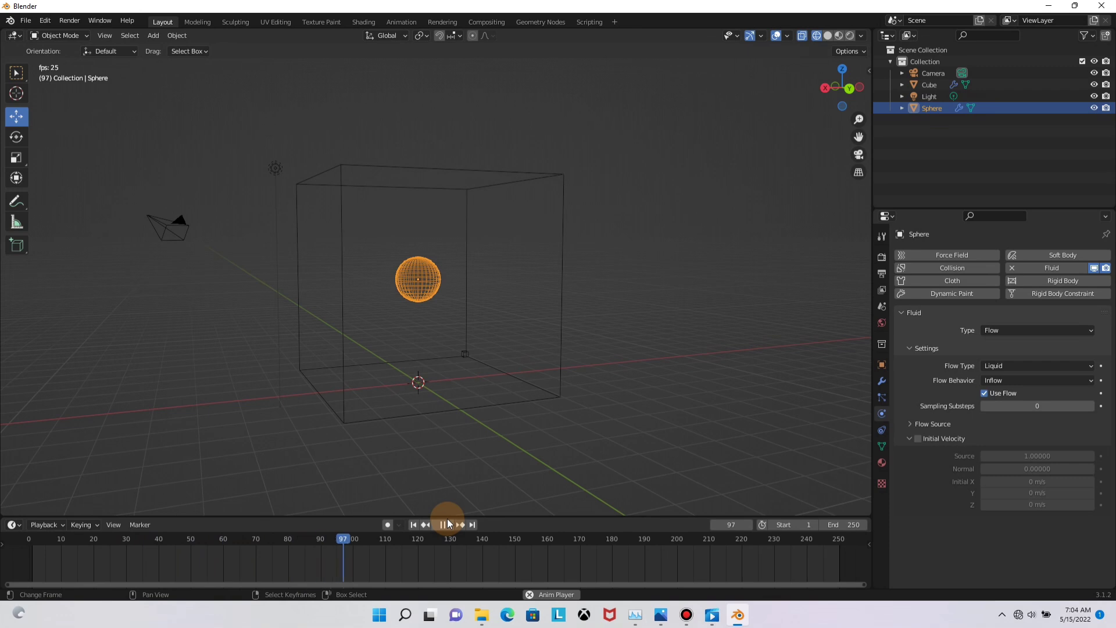
click(448, 523)
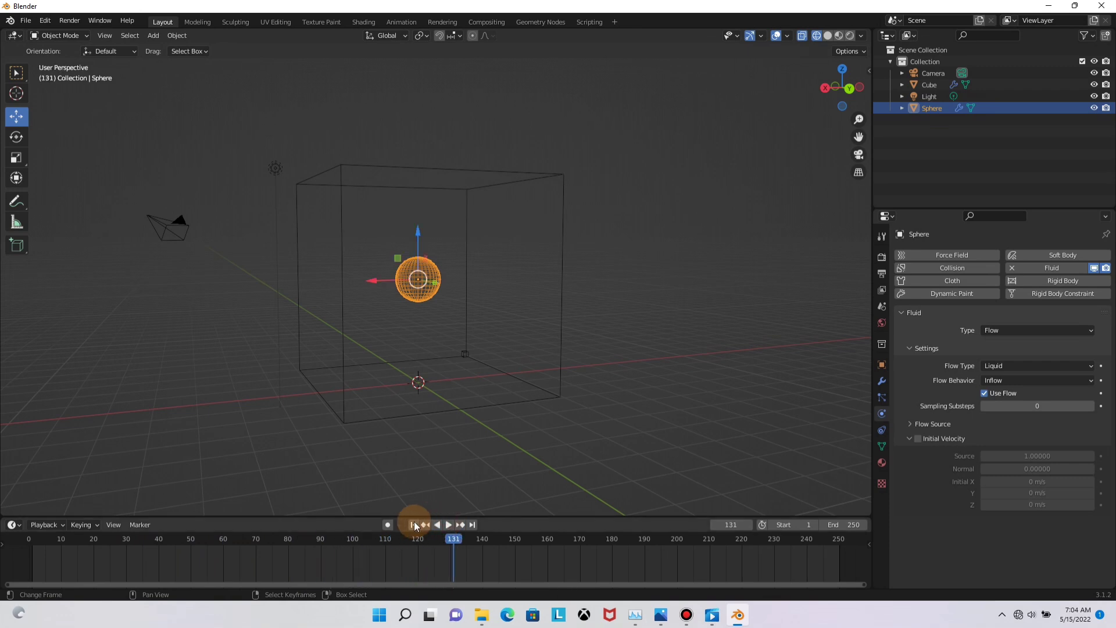
click(413, 524)
Change the cube's fluid domain type to Liquid
click(538, 404)
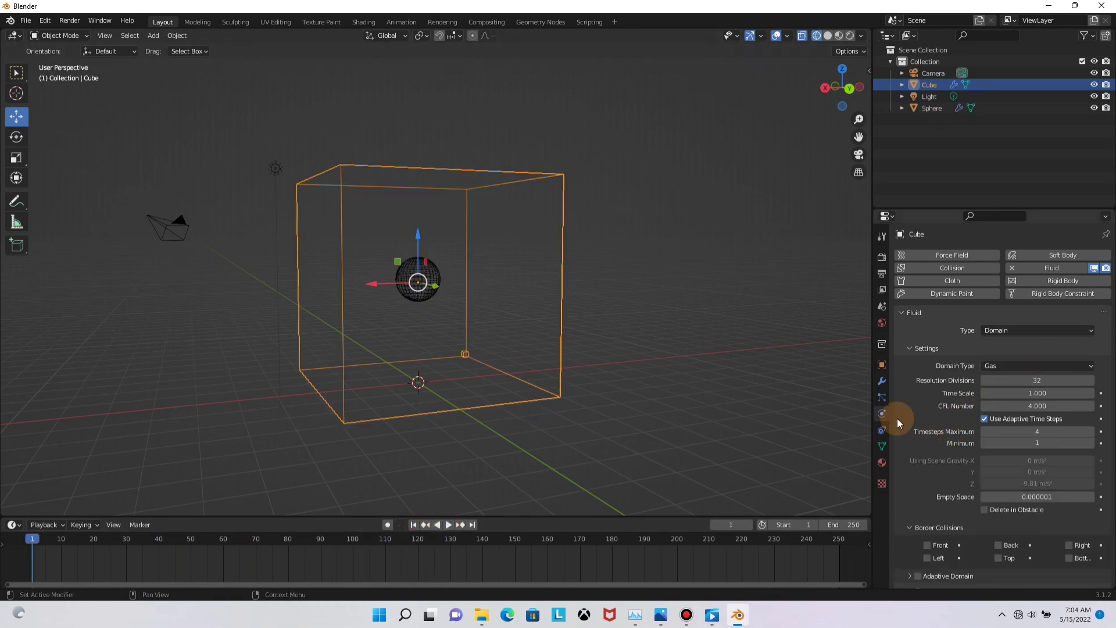
scroll(973, 465, down, 3)
scroll(969, 464, down, 9)
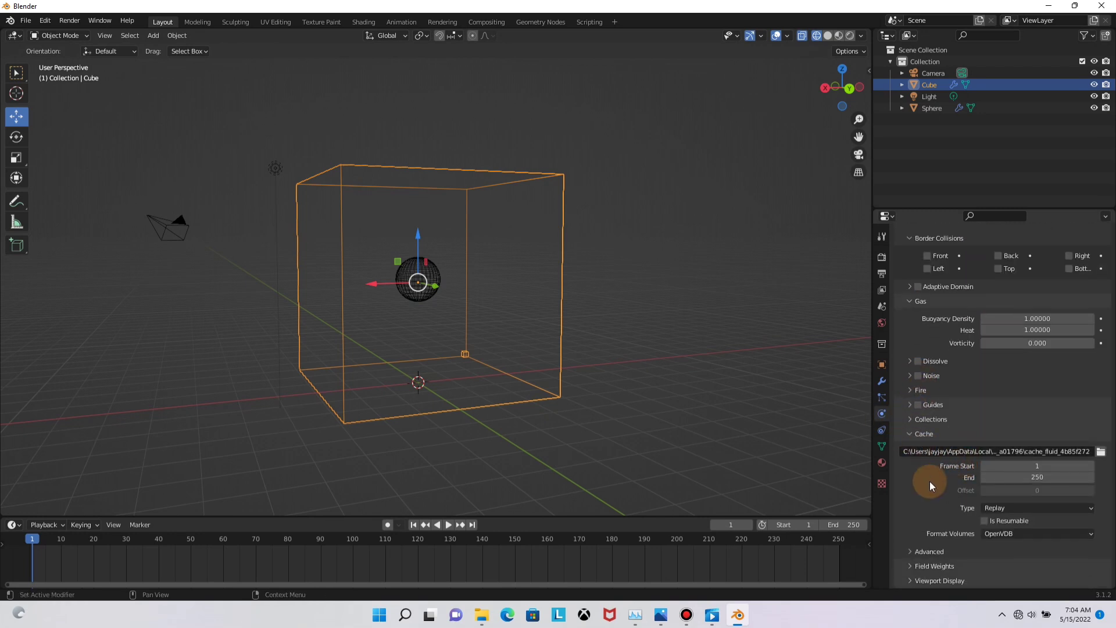
scroll(965, 366, up, 12)
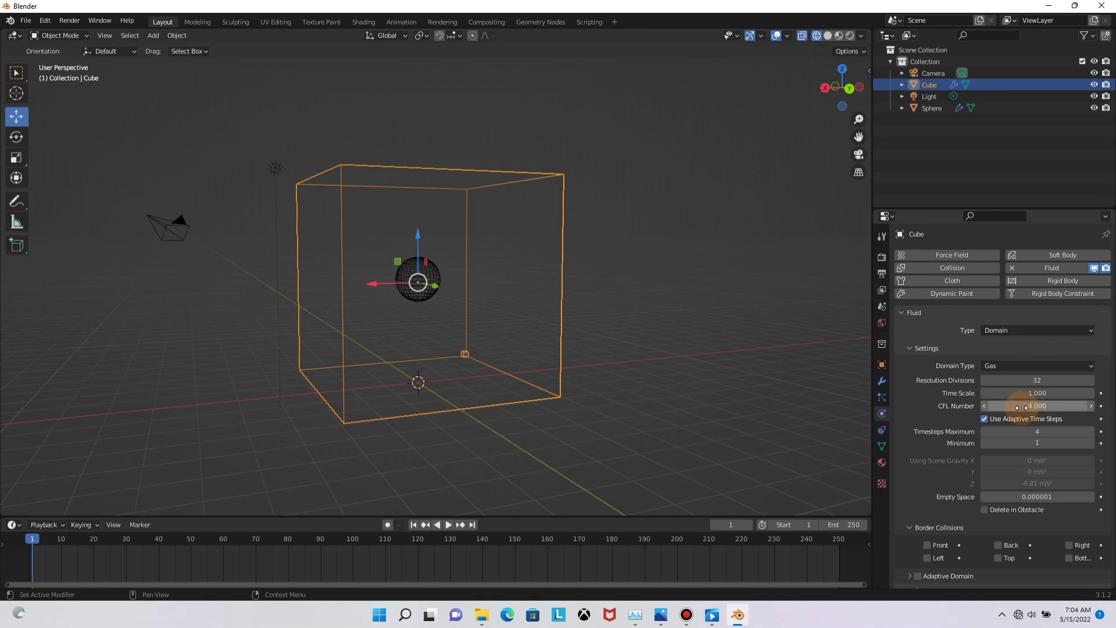
click(1002, 365)
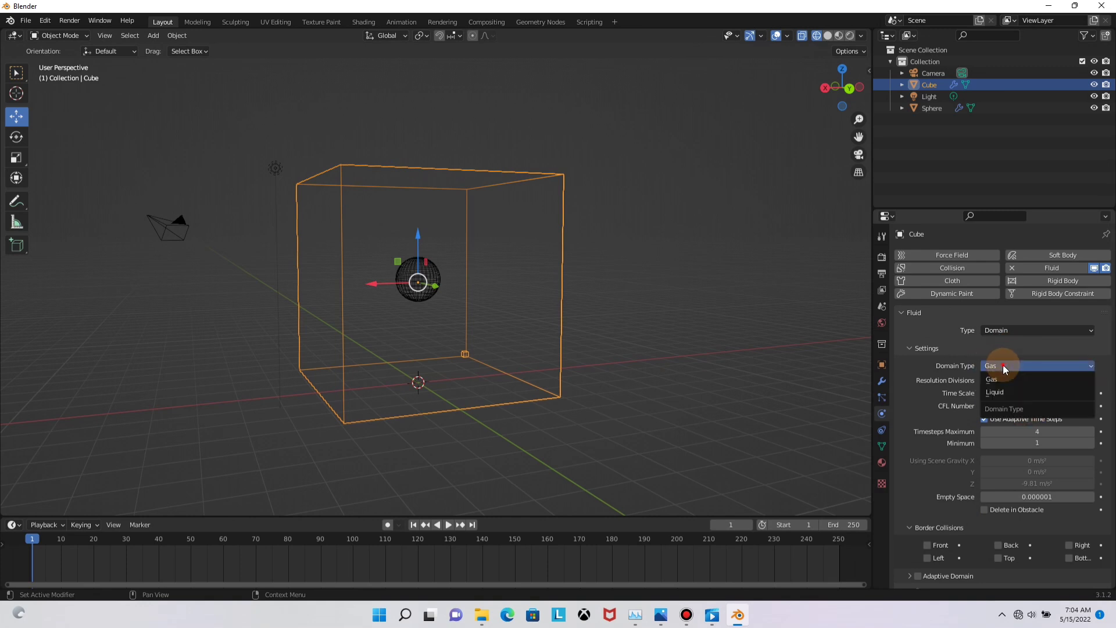
click(992, 393)
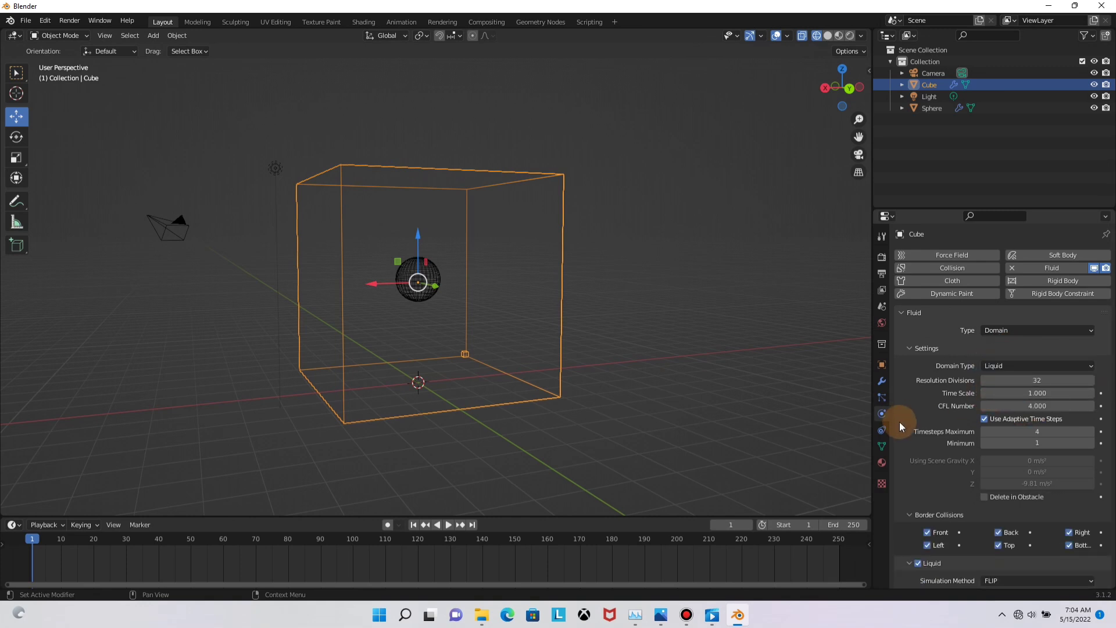
scroll(952, 458, down, 12)
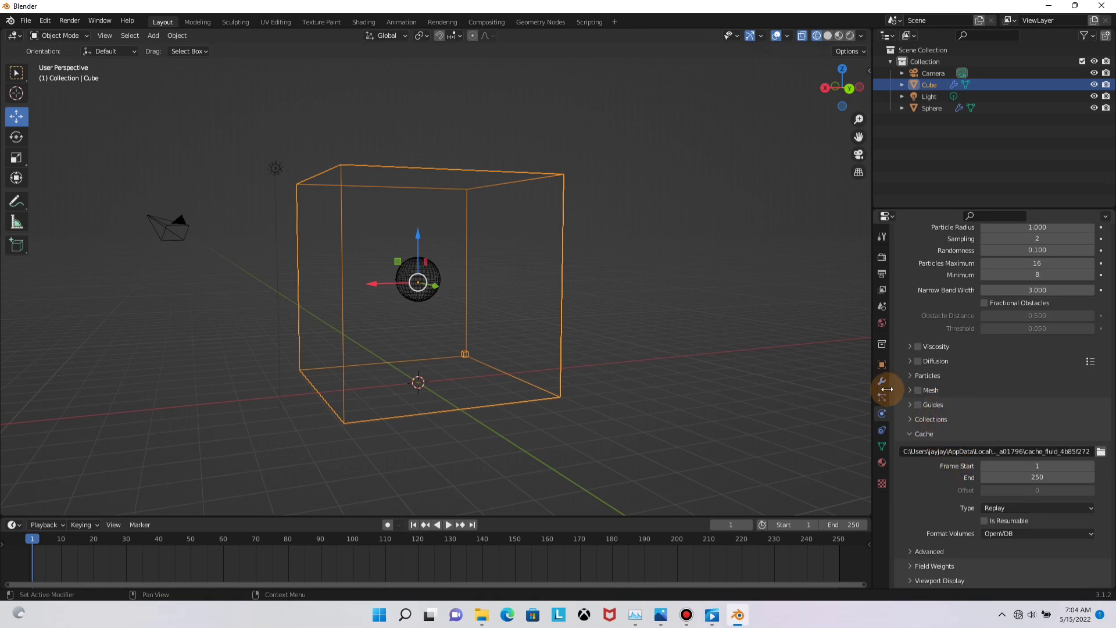
Play the animation briefly, enable Mesh on the cube's liquid domain, and set its cache type to All
click(448, 524)
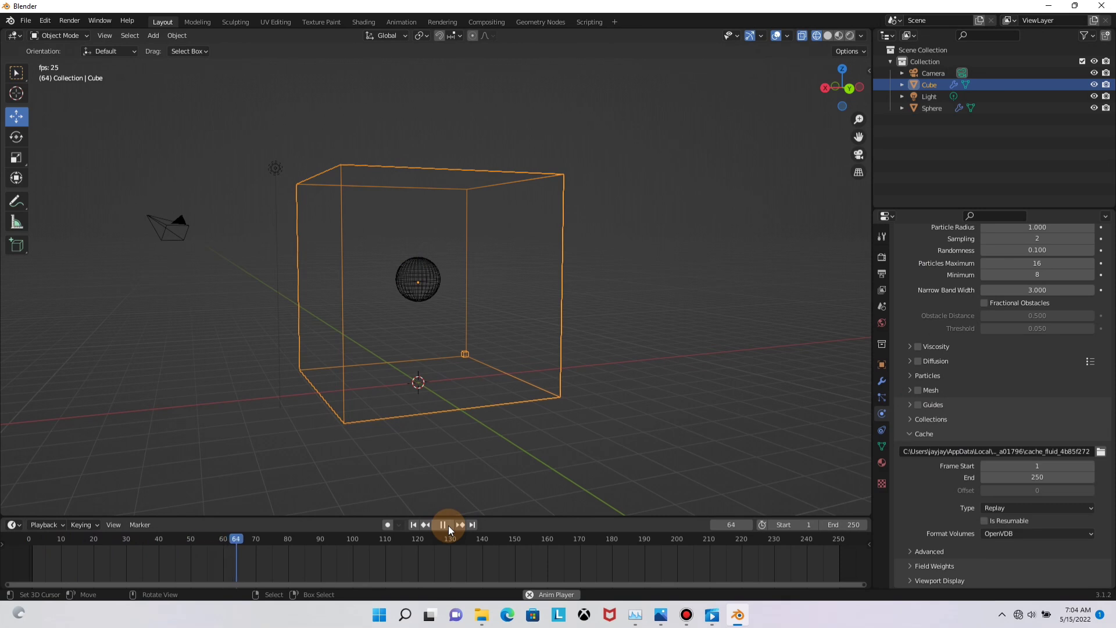
click(448, 526)
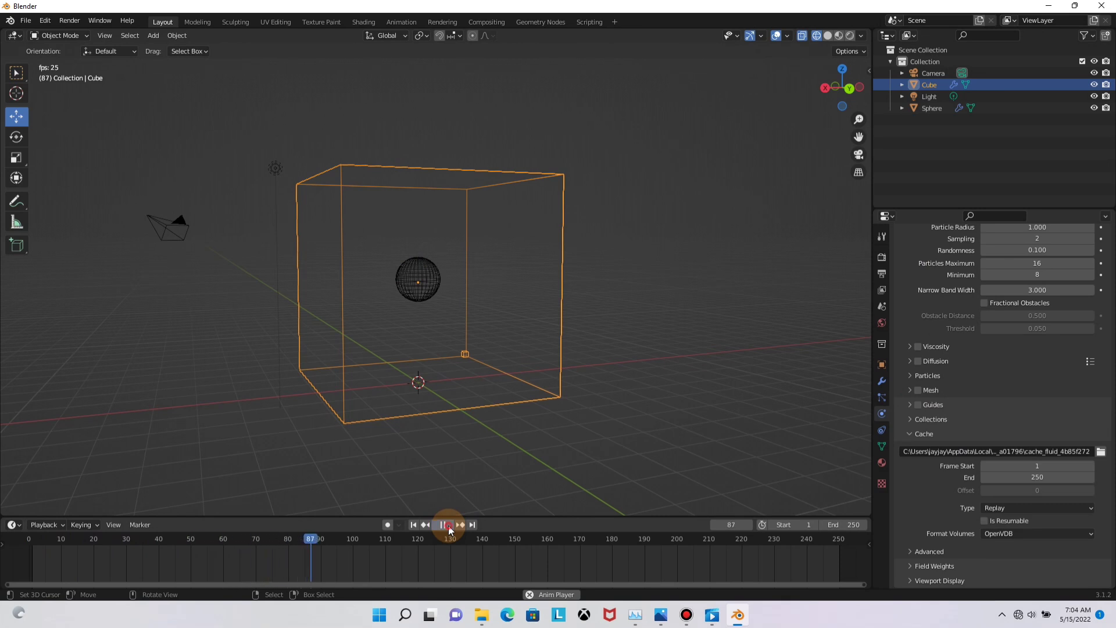
click(918, 390)
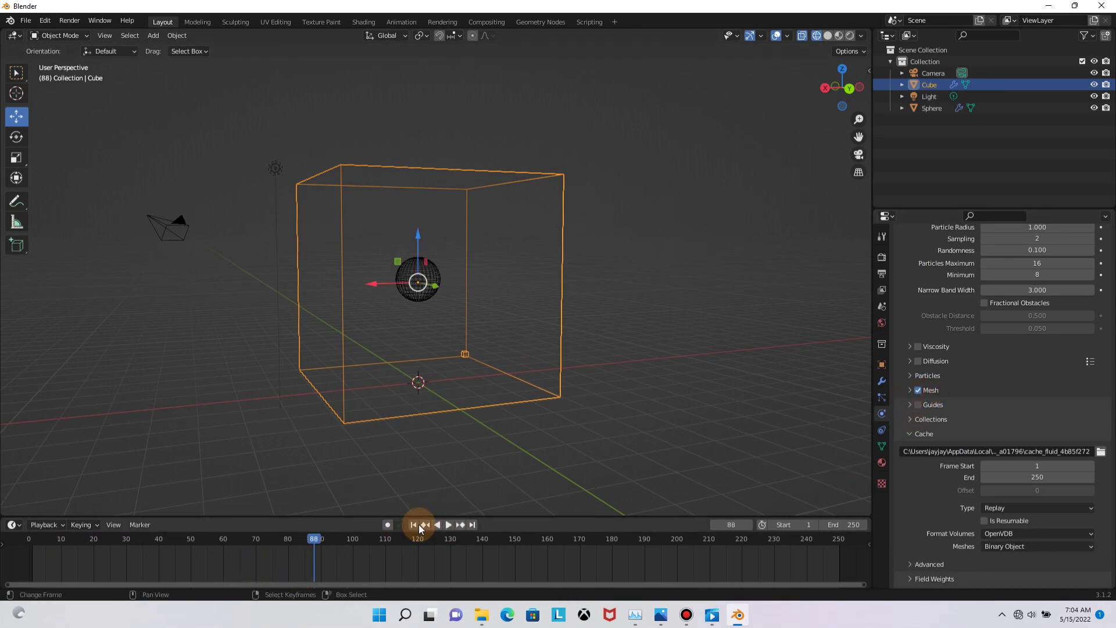
click(998, 508)
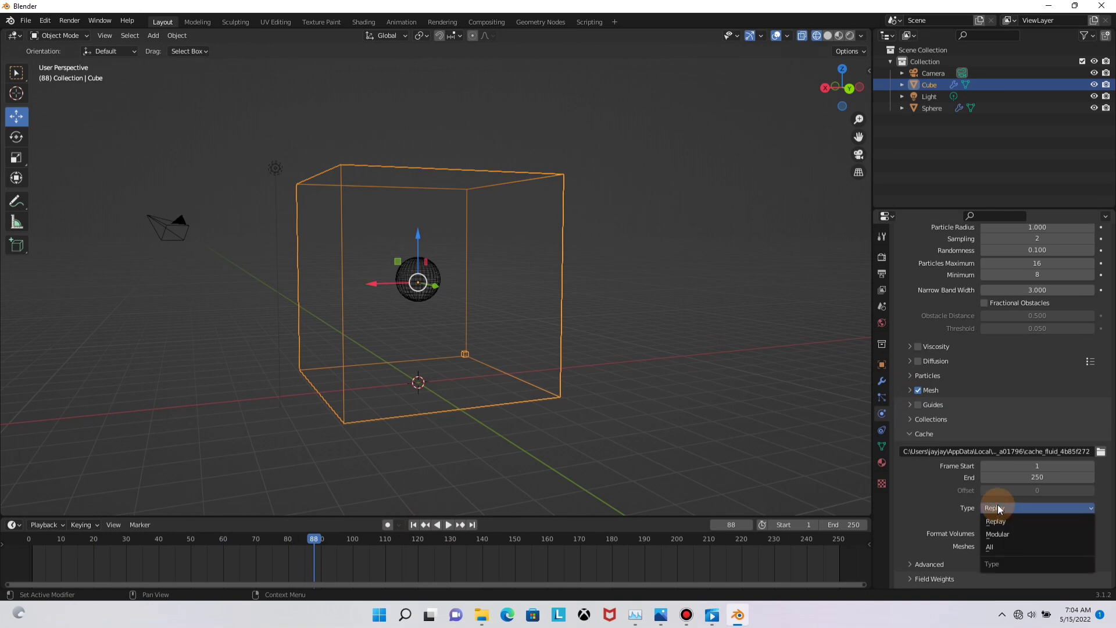
click(994, 547)
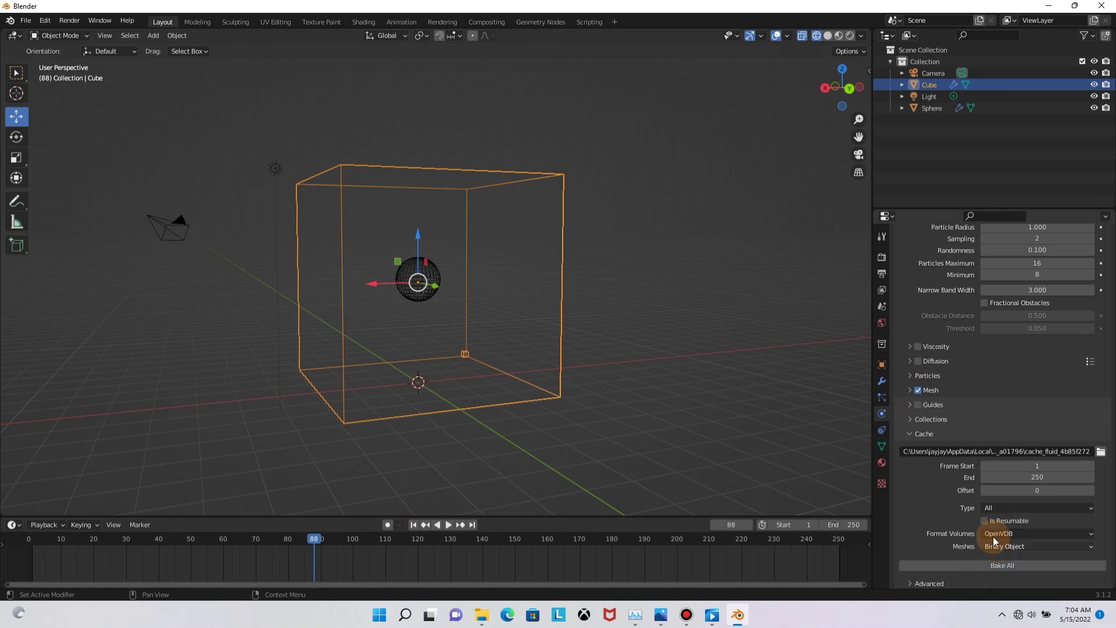
Return to the first frame and play the animation to check the liquid before baking
click(422, 526)
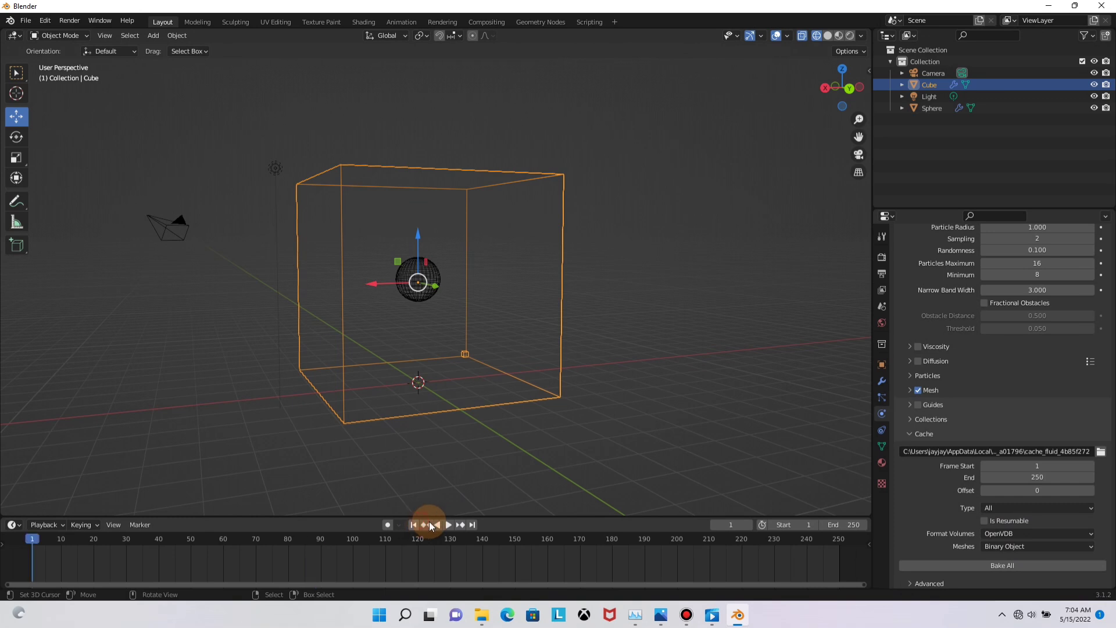
click(449, 525)
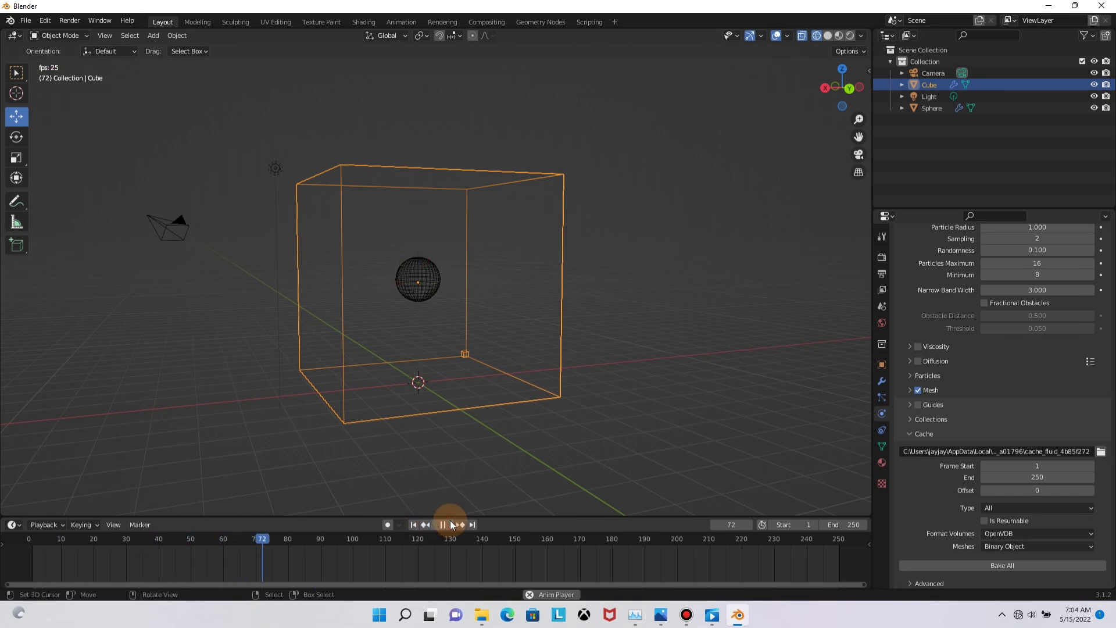
click(450, 525)
Make the domain cache resumable, start baking the whole simulation, and stop the bake partway
middle_drag(407, 435, 507, 362)
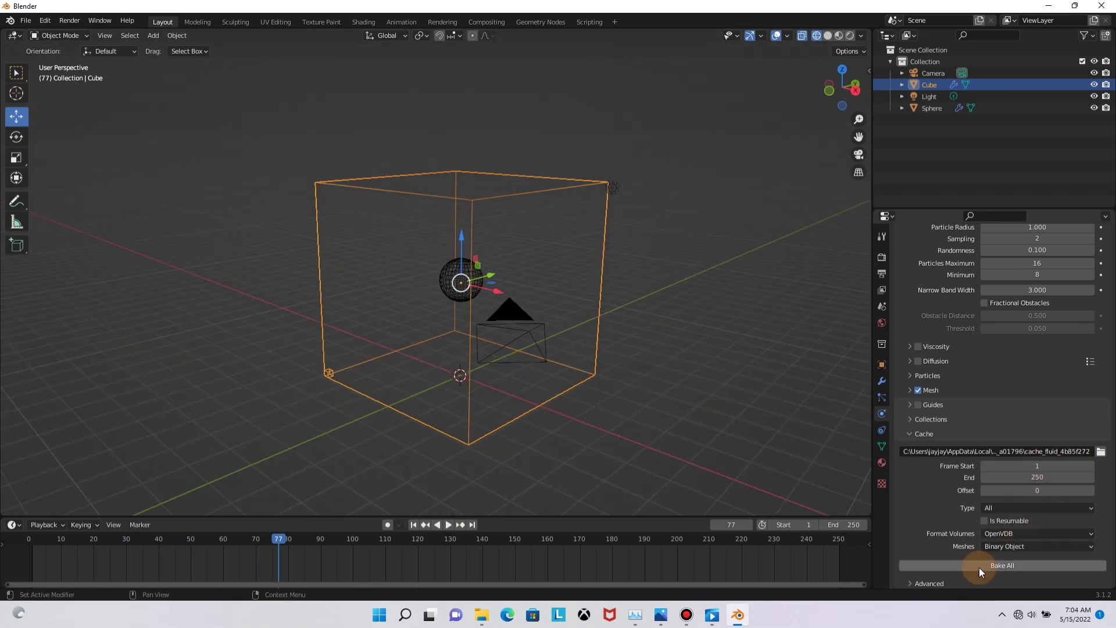
click(988, 521)
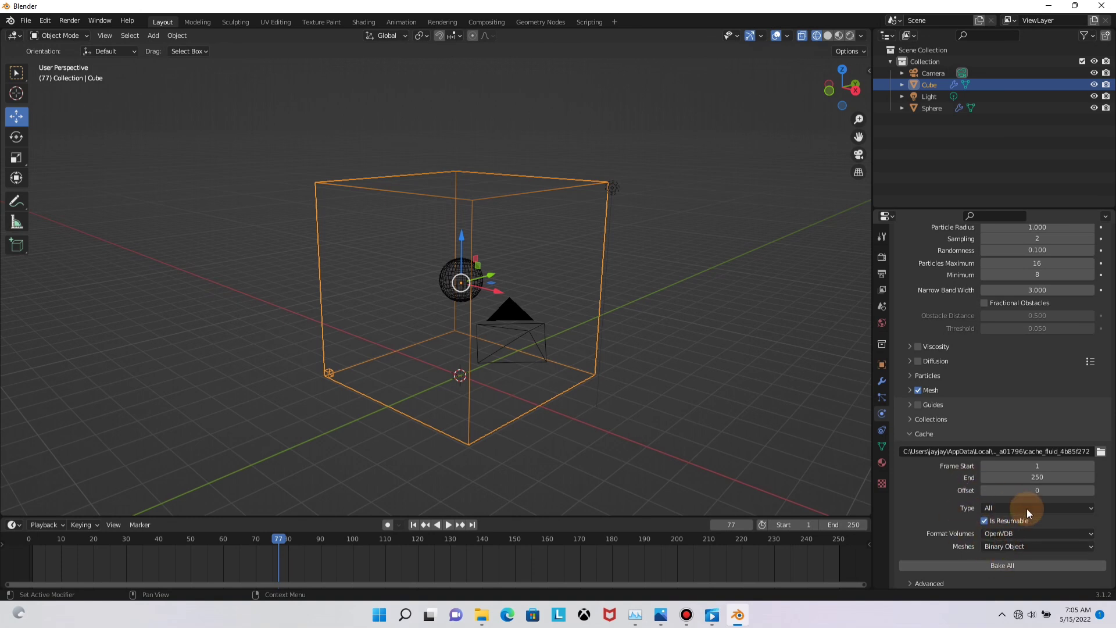
click(991, 565)
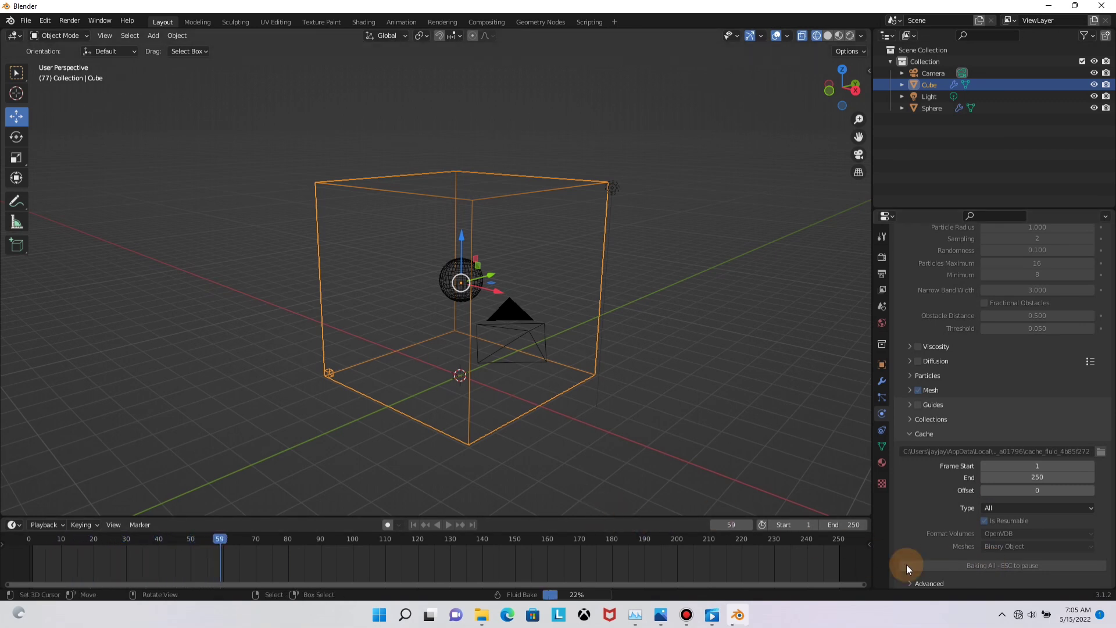
key(Escape)
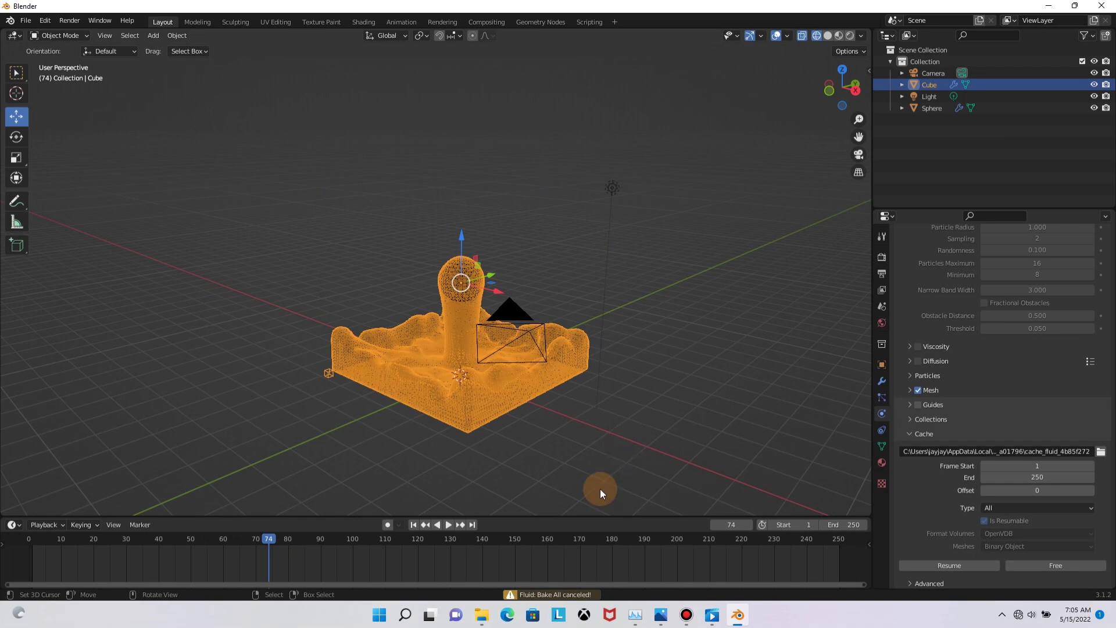
Play the baked liquid from the first frame in solid shading, stop playback, and return to frame 1
click(414, 525)
click(447, 525)
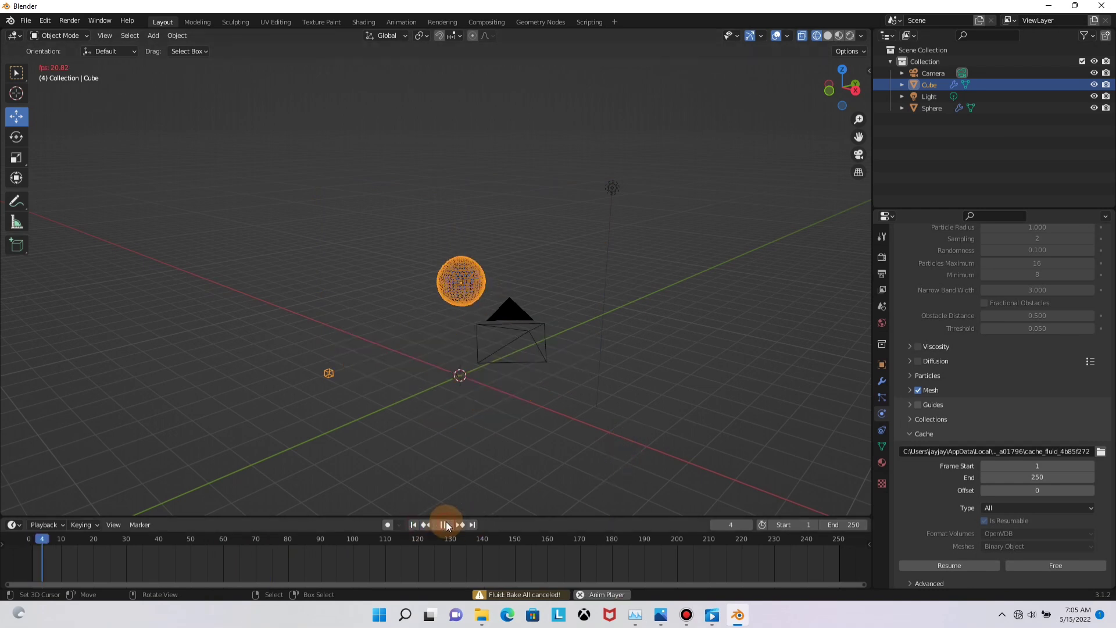
key(shift+z)
middle_drag(484, 340, 474, 463)
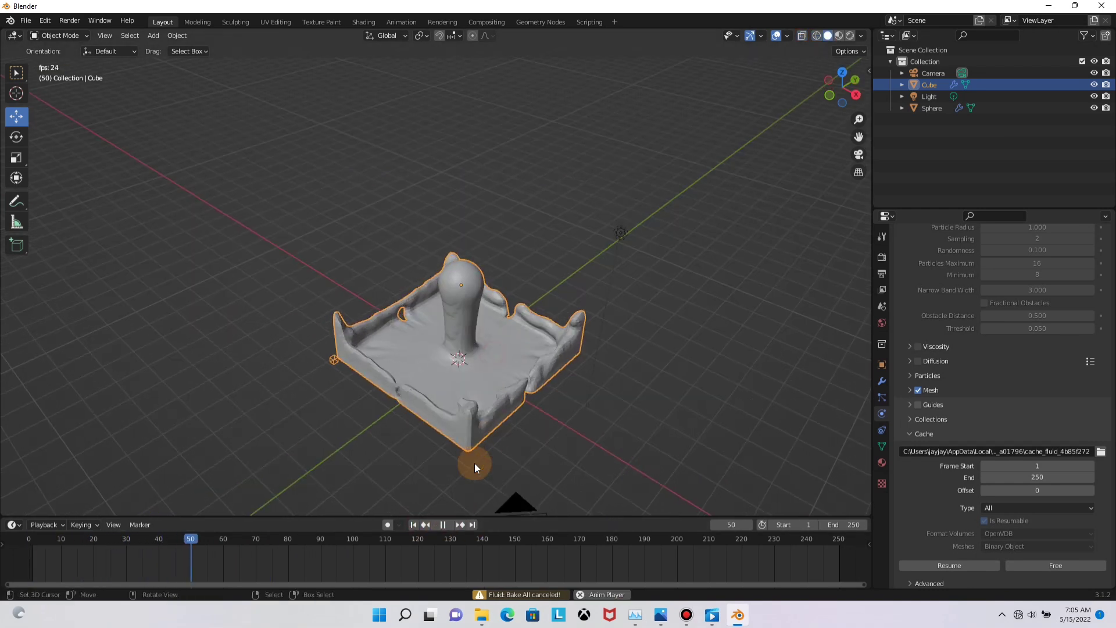
click(440, 525)
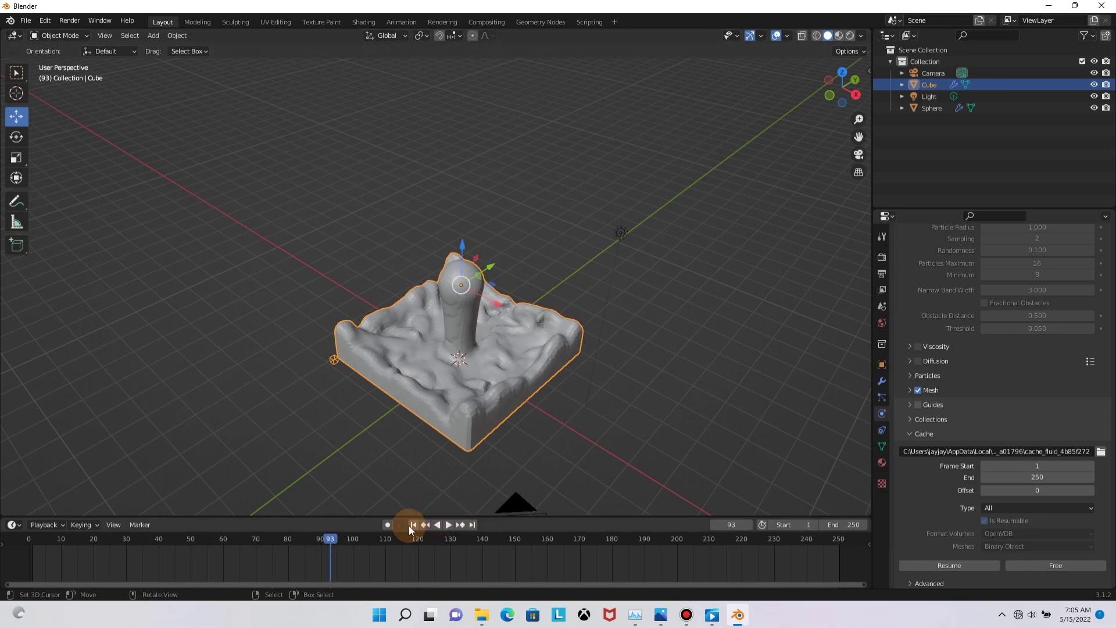
click(414, 525)
Switch to the media player to view the reference footage of the tap, and return to the Blender scene
middle_drag(395, 317, 389, 313)
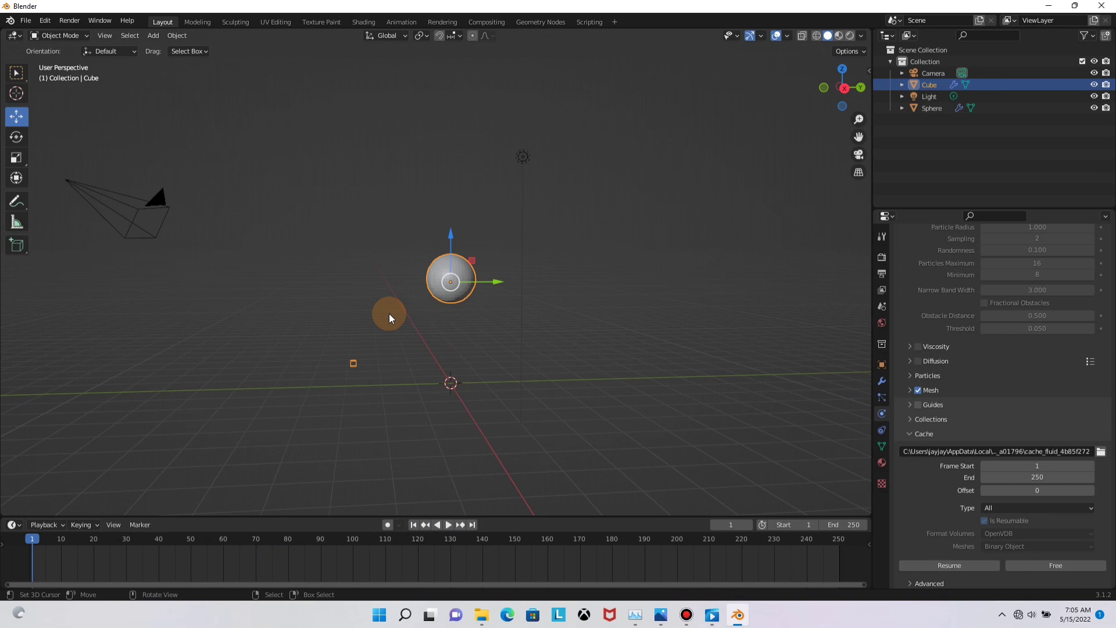
click(711, 615)
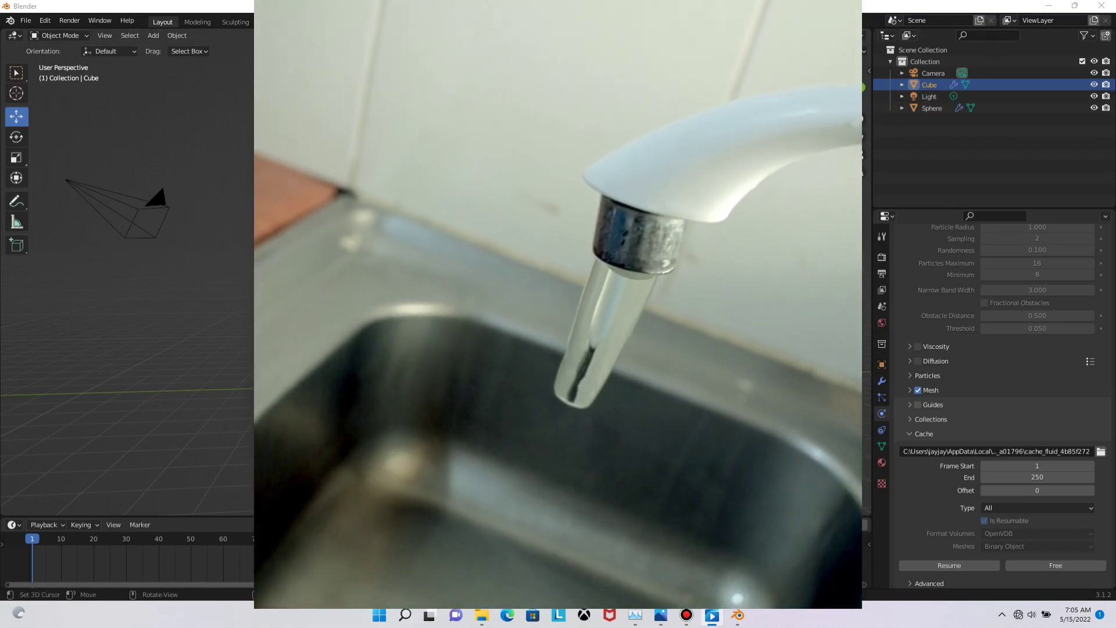
click(769, 123)
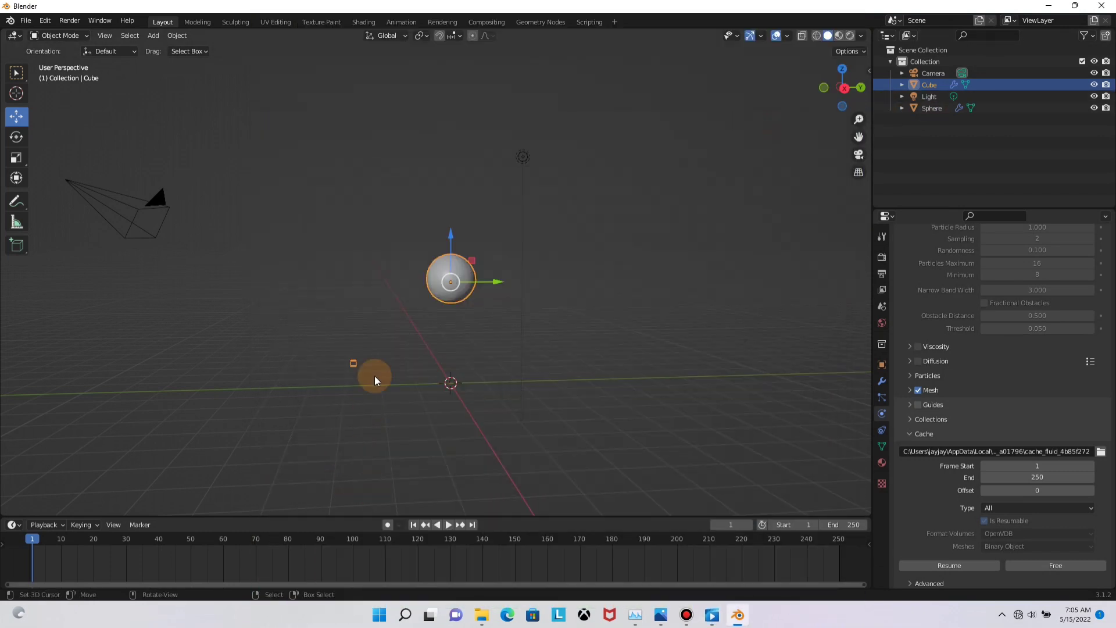
middle_drag(374, 377, 359, 345)
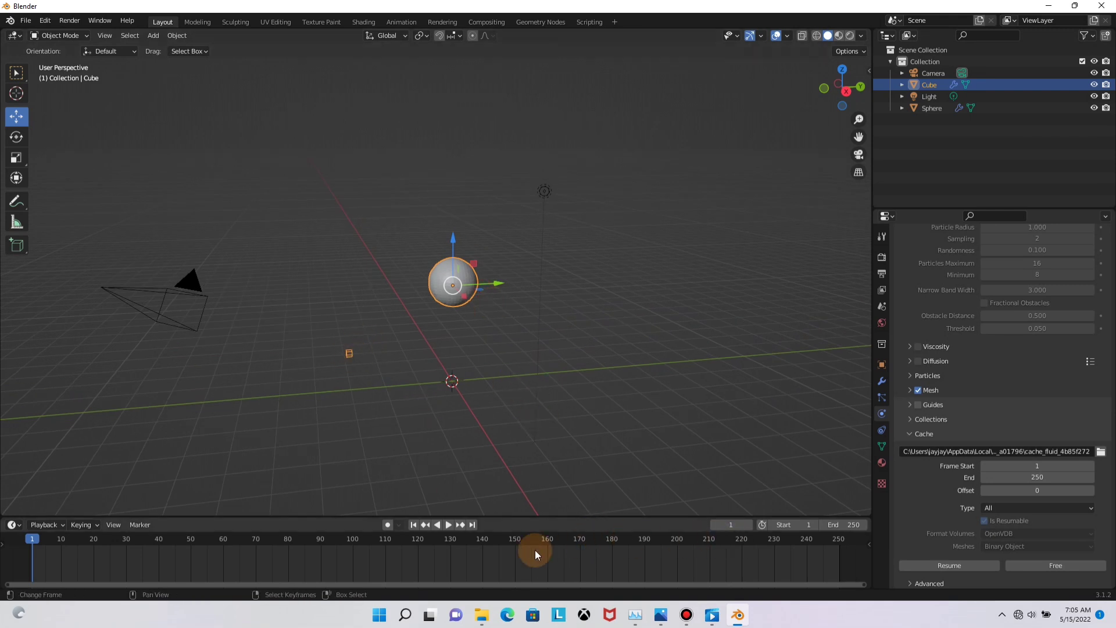
Scrub the timeline to frame 58 and free the baked fluid cache
drag(395, 561, 217, 546)
scroll(1071, 451, down, 2)
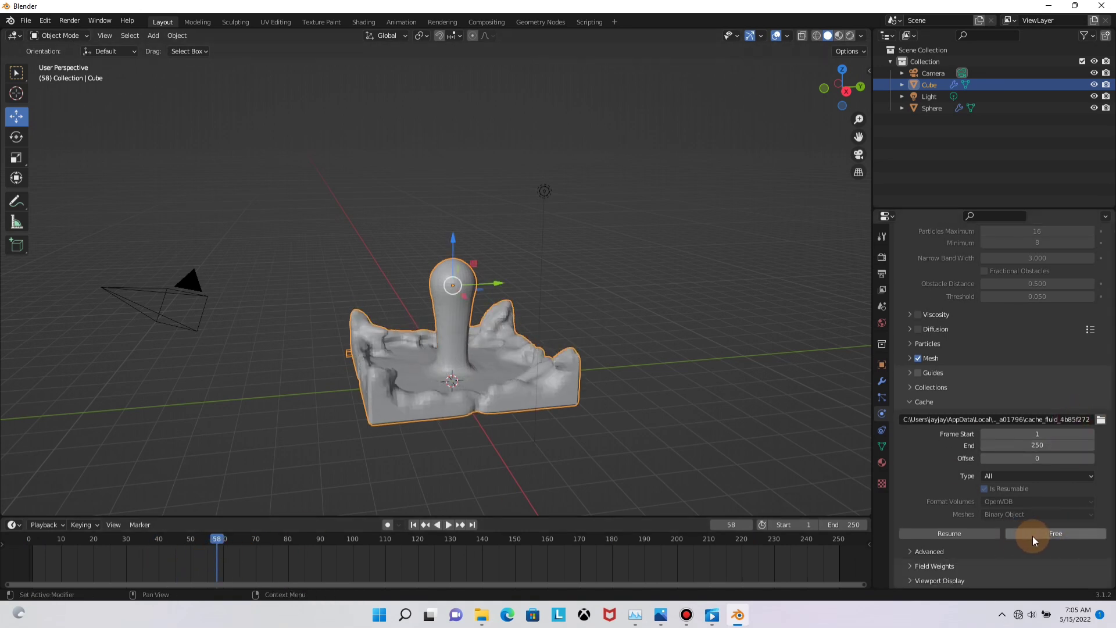
click(1036, 534)
Switch to wireframe, inspect the small voxel cube in the domain's corner, and set Resolution Divisions to 128
key(shift+z)
middle_drag(459, 299, 572, 285)
middle_drag(534, 327, 410, 347)
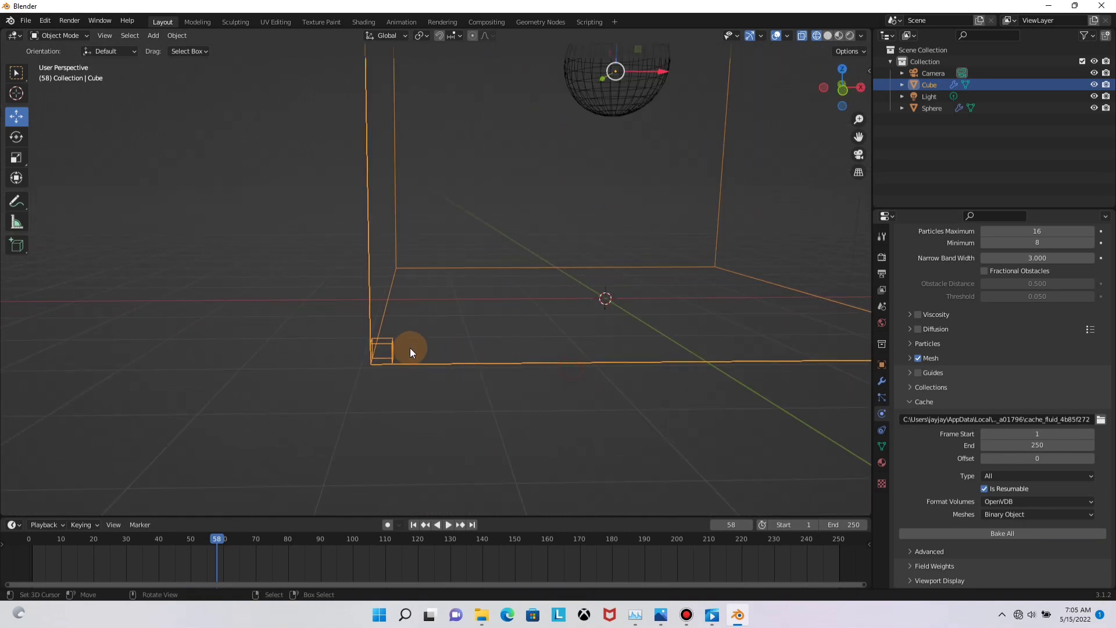
middle_drag(504, 358, 365, 456)
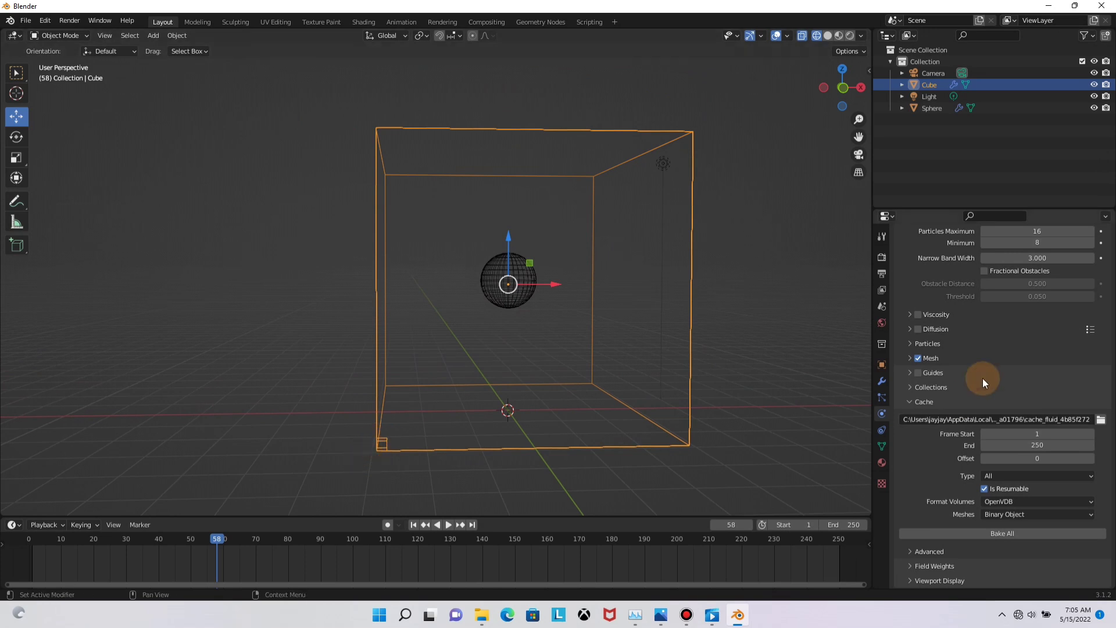
scroll(965, 343, up, 20)
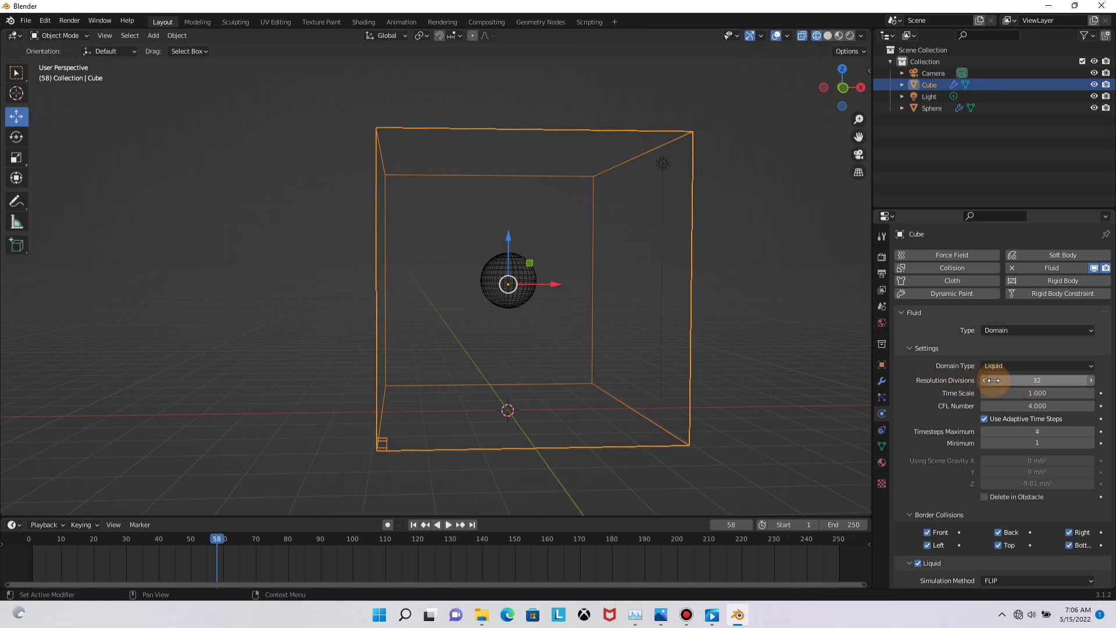
click(1053, 381)
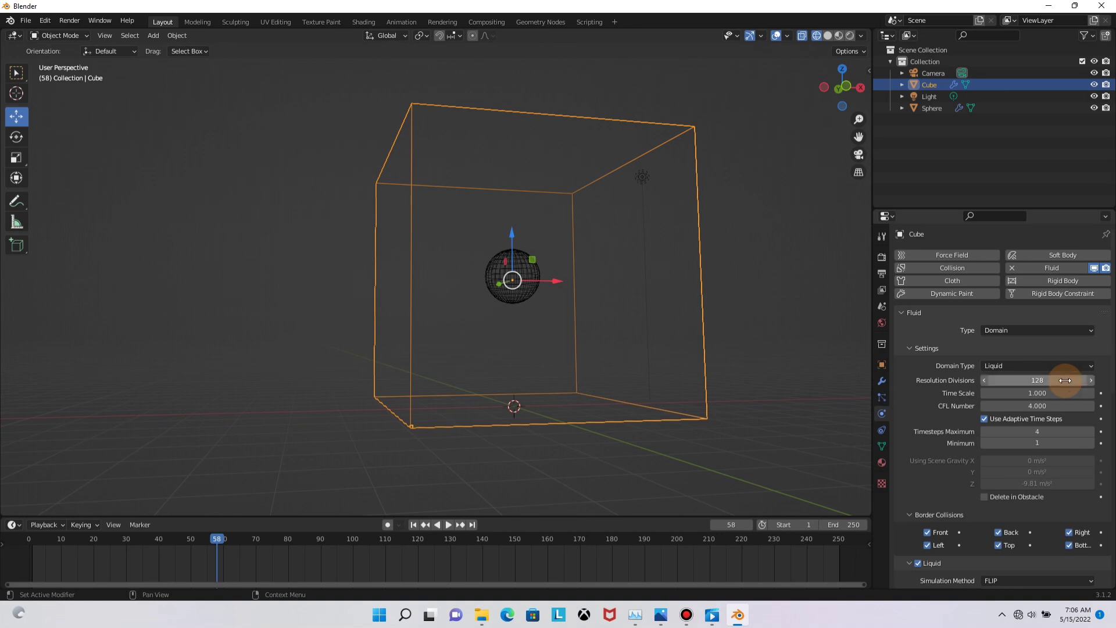
middle_drag(403, 434, 380, 334)
middle_drag(498, 186, 484, 254)
Look through the domain's remaining fluid settings, and delete the cube and the sphere from the scene
scroll(988, 378, down, 15)
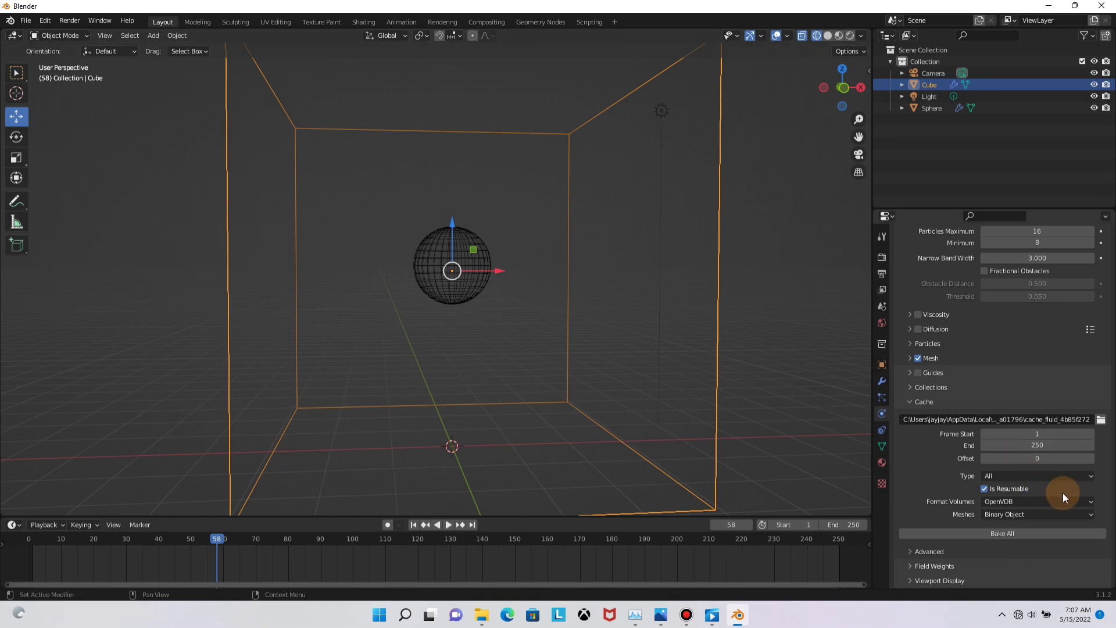
scroll(1023, 430, up, 10)
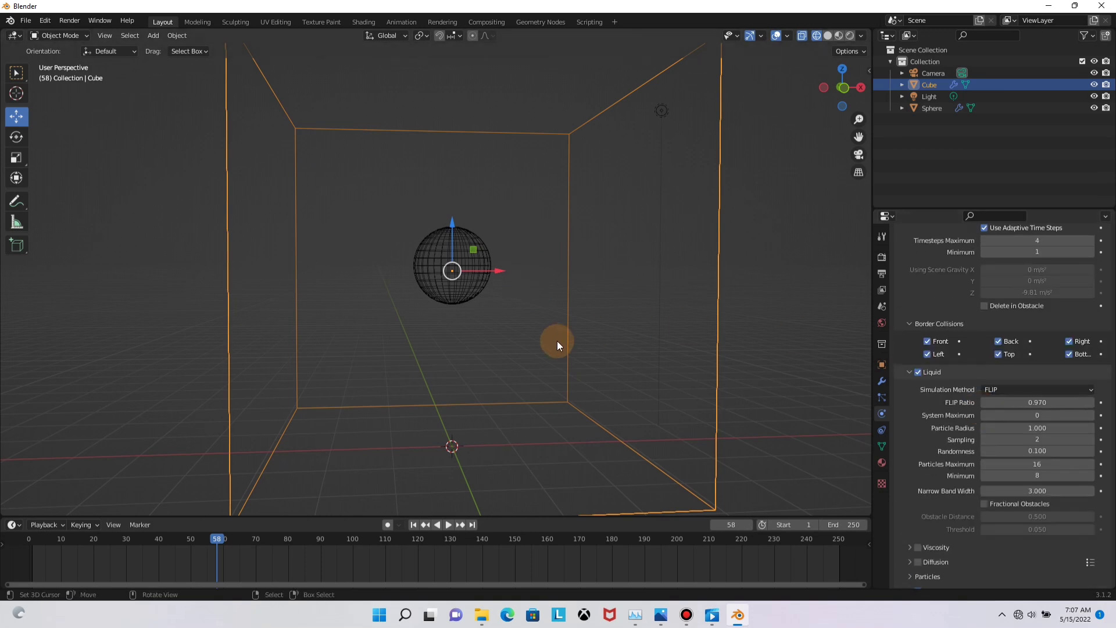
key(Delete)
click(447, 265)
key(Delete)
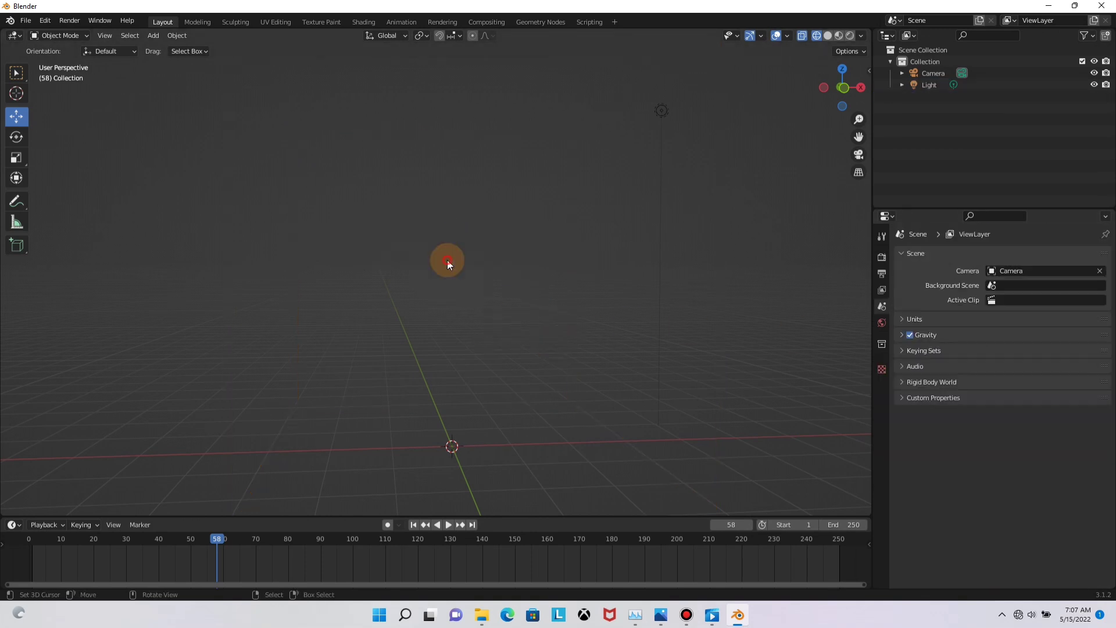
middle_drag(448, 264, 587, 304)
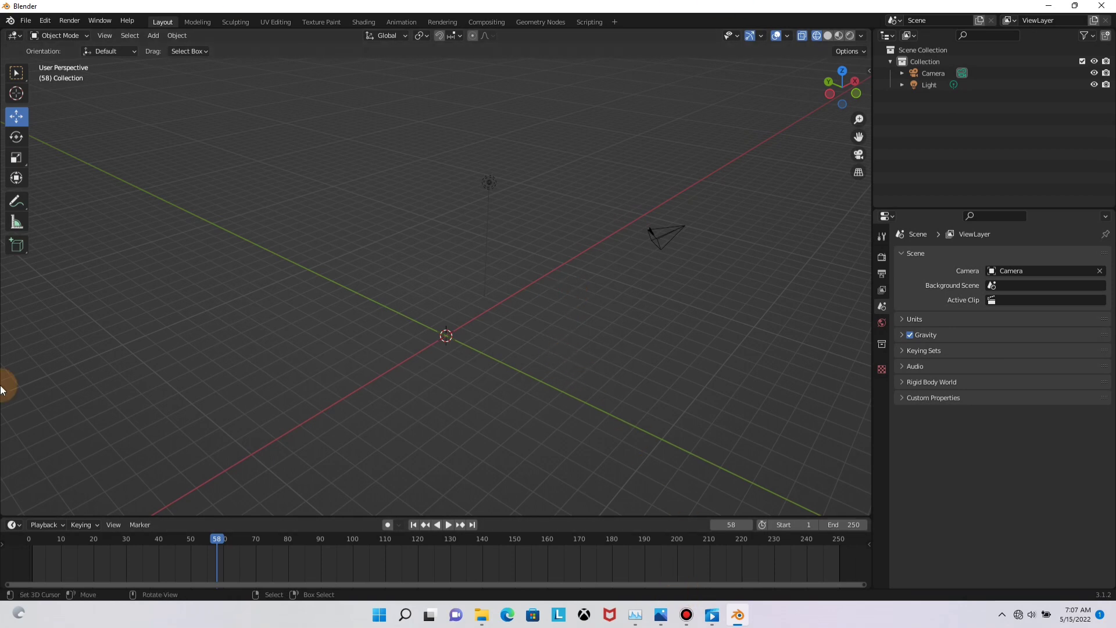
click(687, 615)
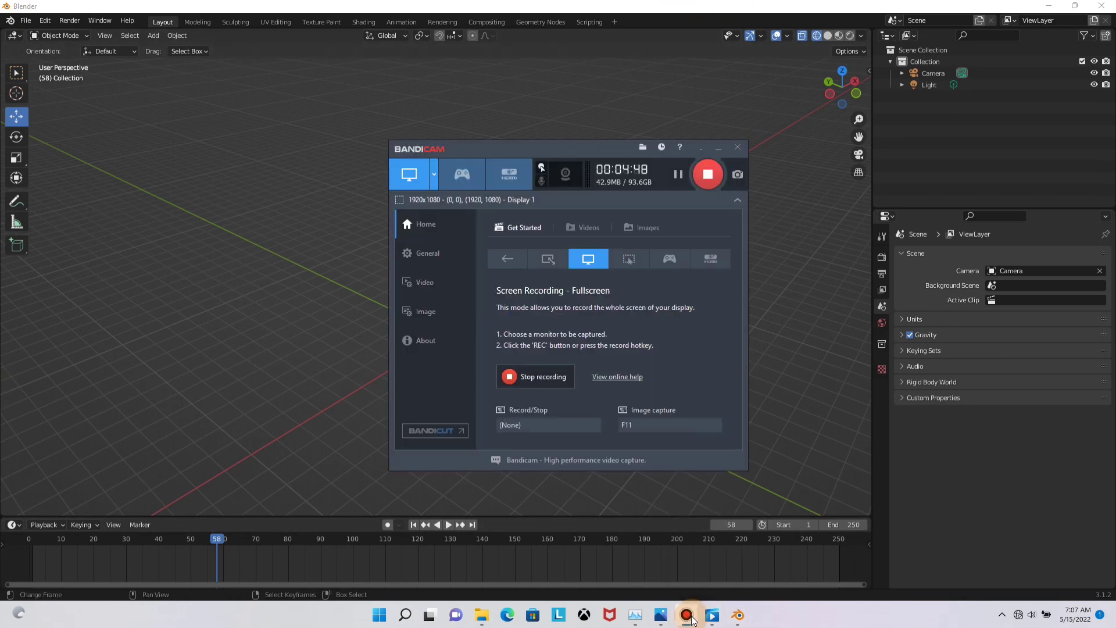
click(810, 415)
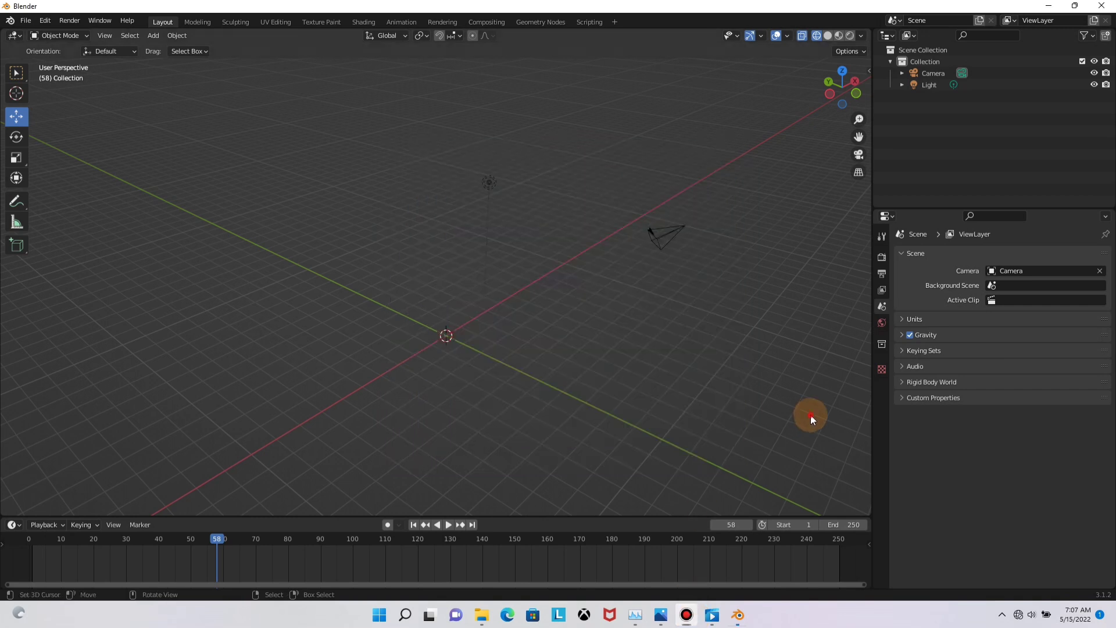
middle_drag(389, 335, 496, 574)
key(shift+s)
click(410, 379)
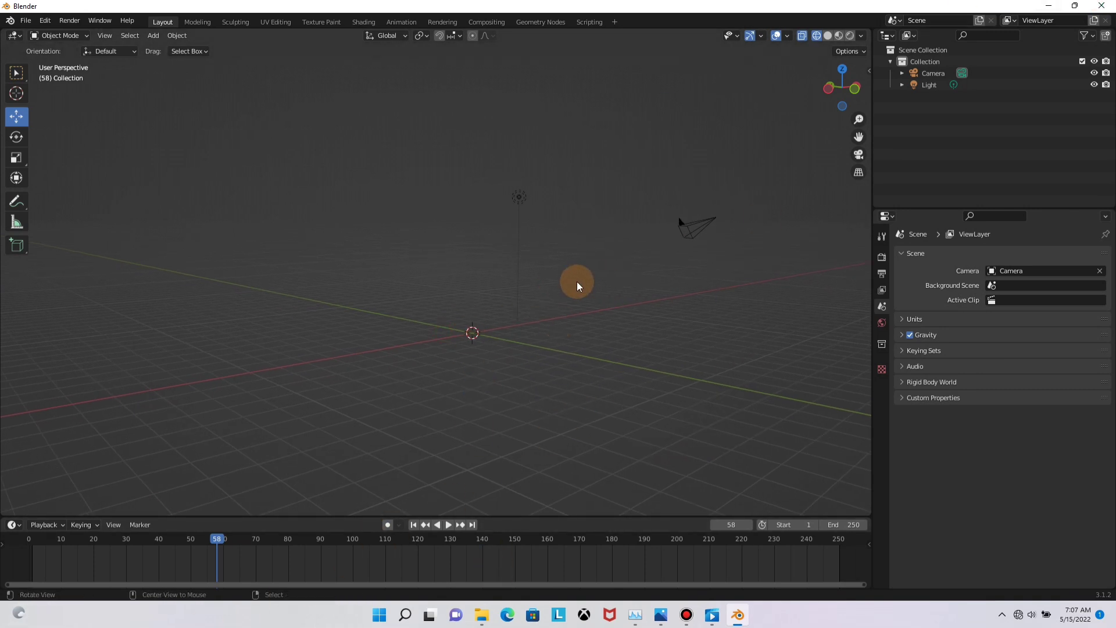
middle_drag(577, 285, 536, 328)
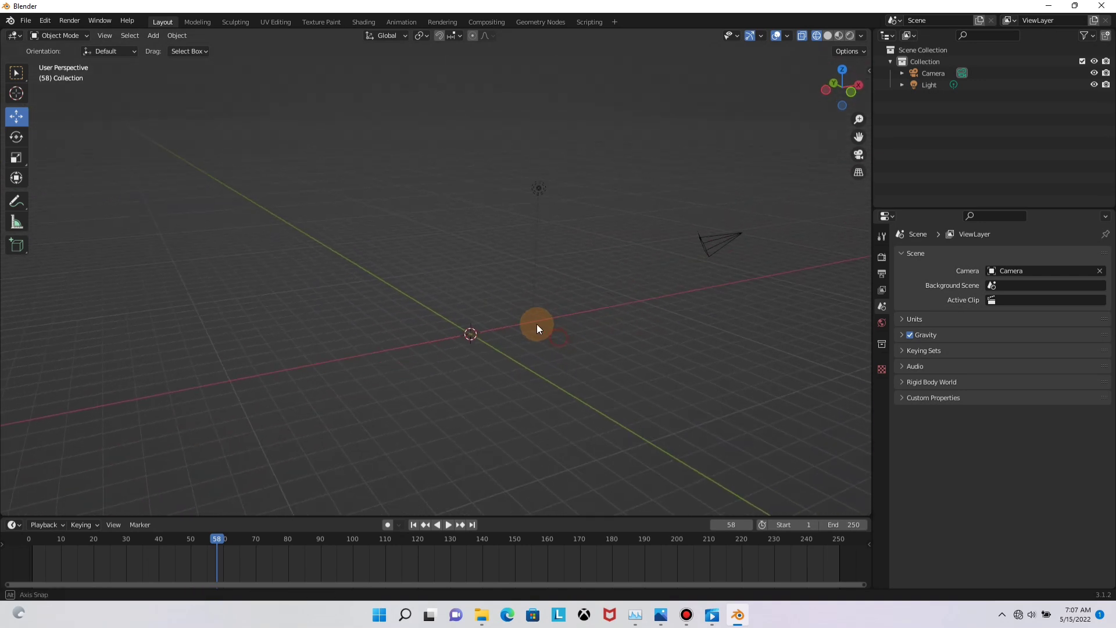
key(a)
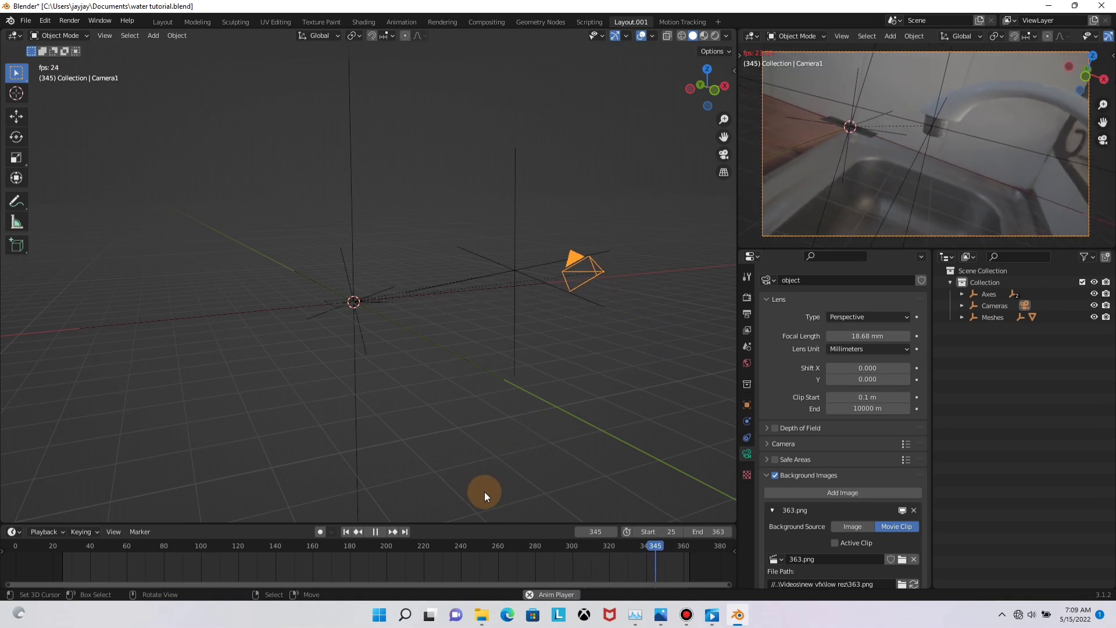
Stop the tracked footage, examine the sink model from several angles, and scrub the timeline to compare it with the camera view
click(376, 531)
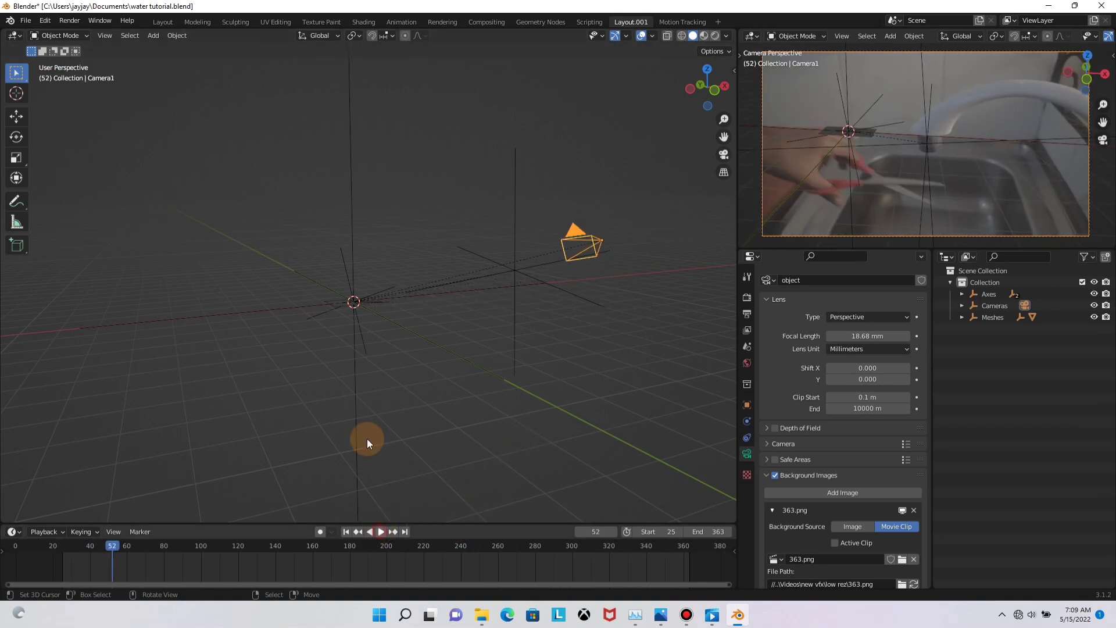
middle_drag(367, 438, 441, 284)
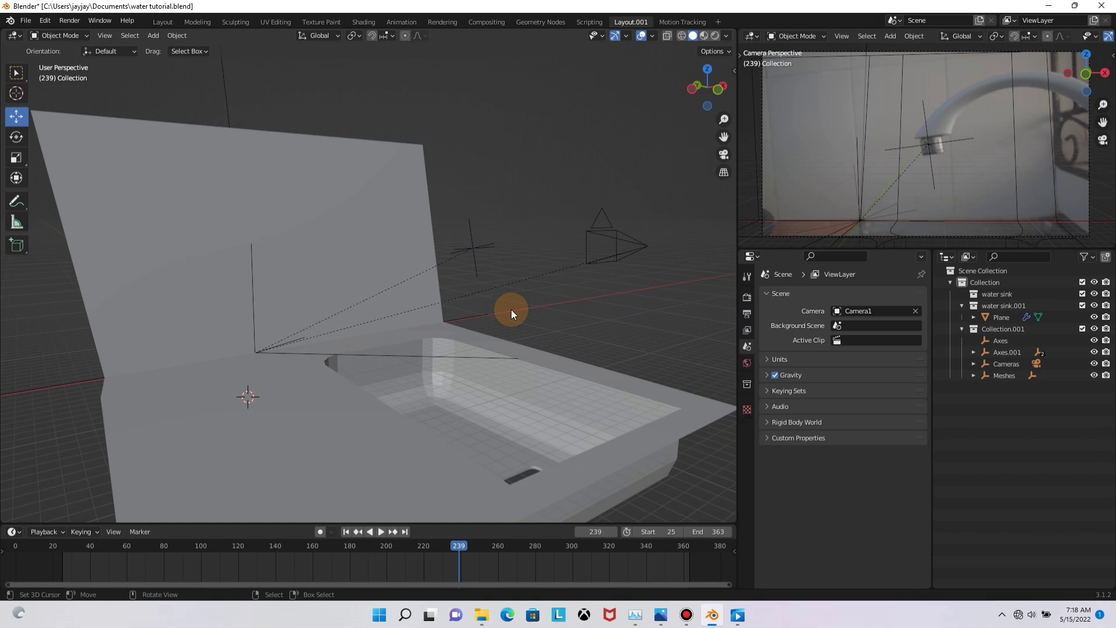
middle_drag(510, 309, 430, 350)
scroll(430, 350, down, 3)
scroll(396, 320, up, 5)
mouse_move(395, 319)
alt+mouse_down()
mouse_move(438, 311)
mouse_move(413, 308)
alt+mouse_up()
drag(453, 565, 239, 553)
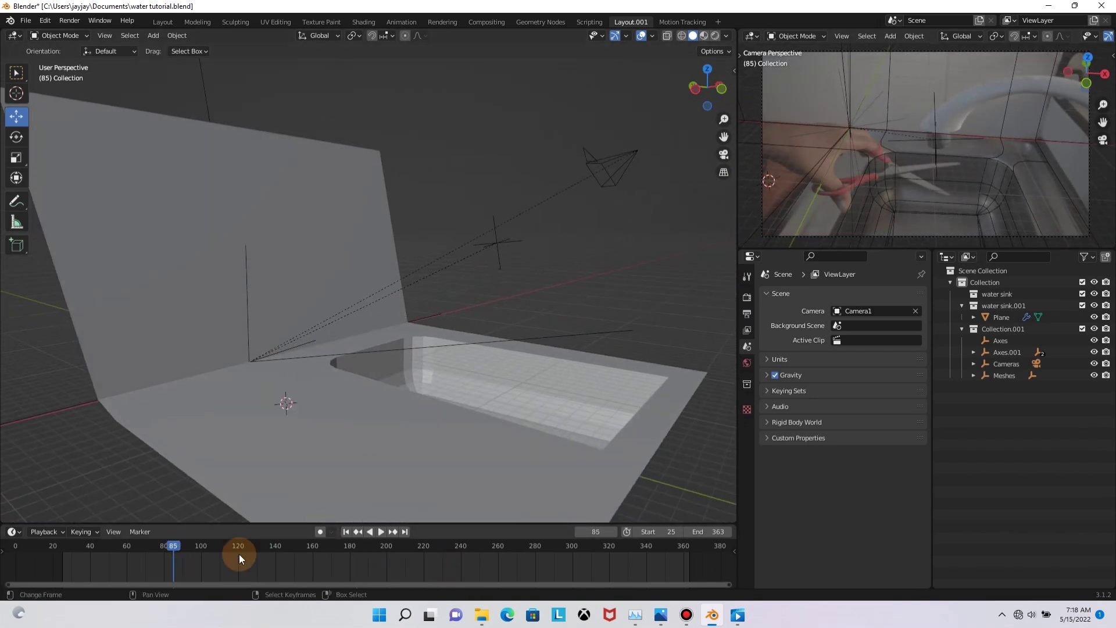
Play the tracked footage, scrub through the later frames, and inspect the empty tracking the tap's mouth in both views
click(383, 531)
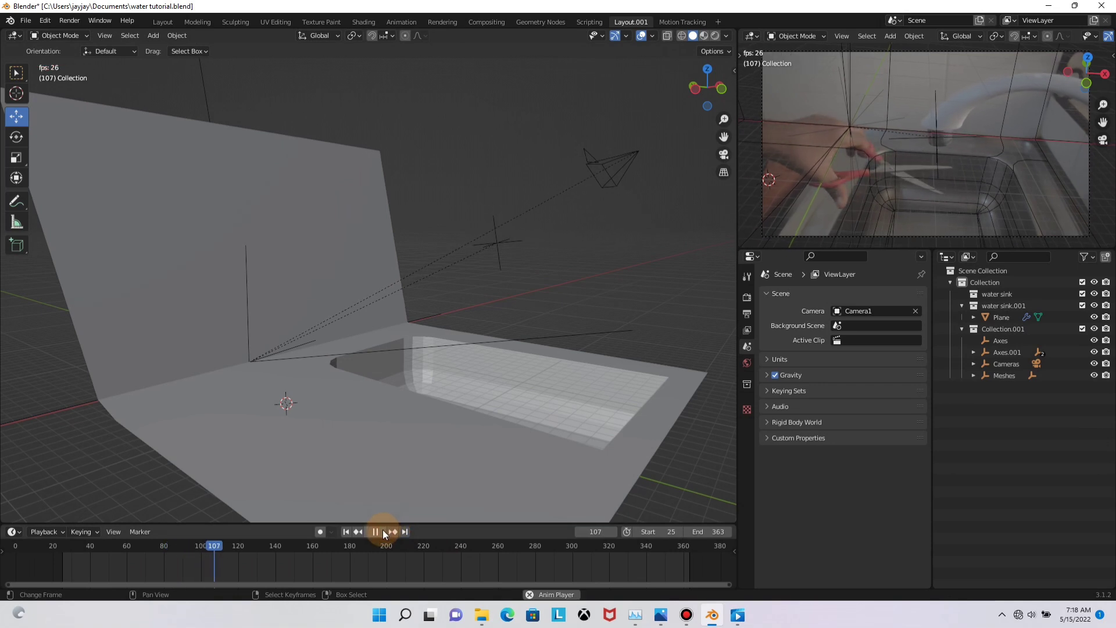
click(466, 550)
drag(480, 546, 441, 567)
scroll(434, 399, down, 6)
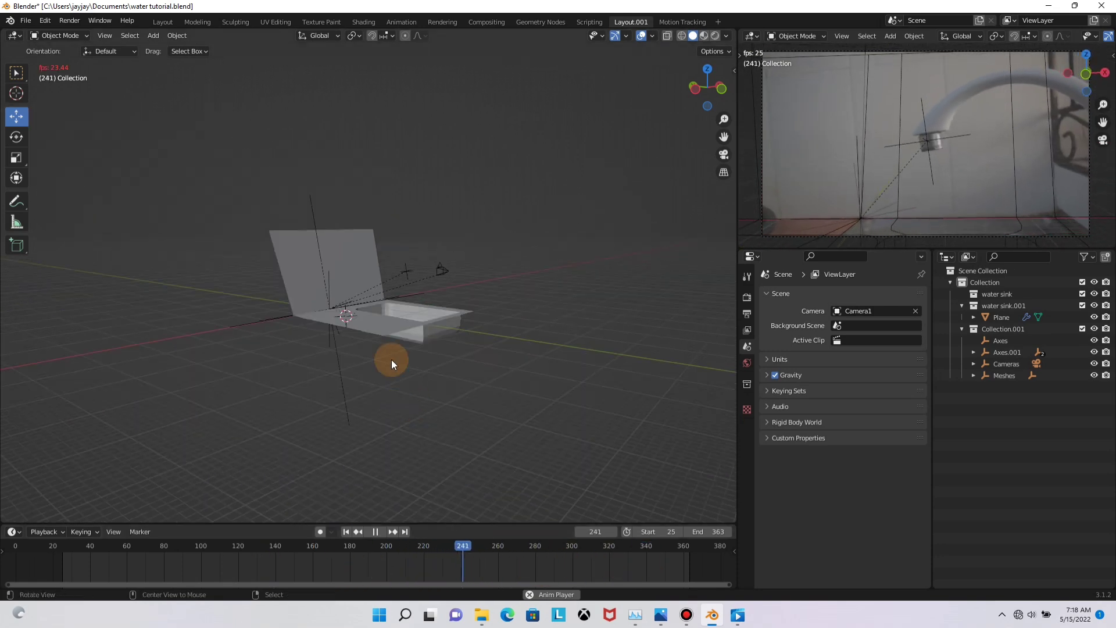
key(Escape)
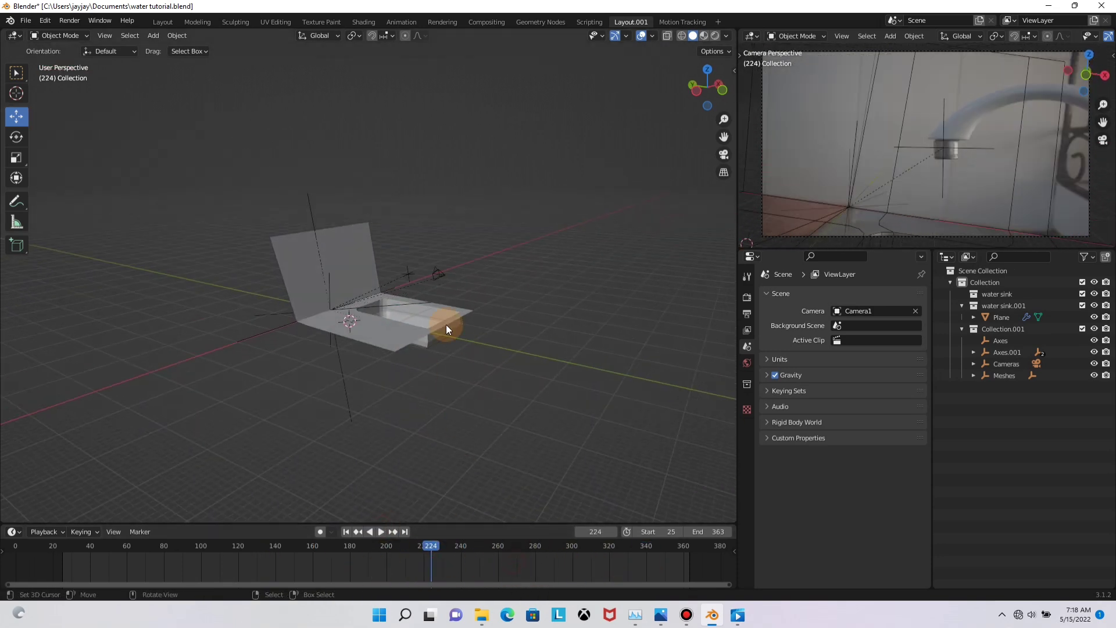
scroll(445, 324, up, 8)
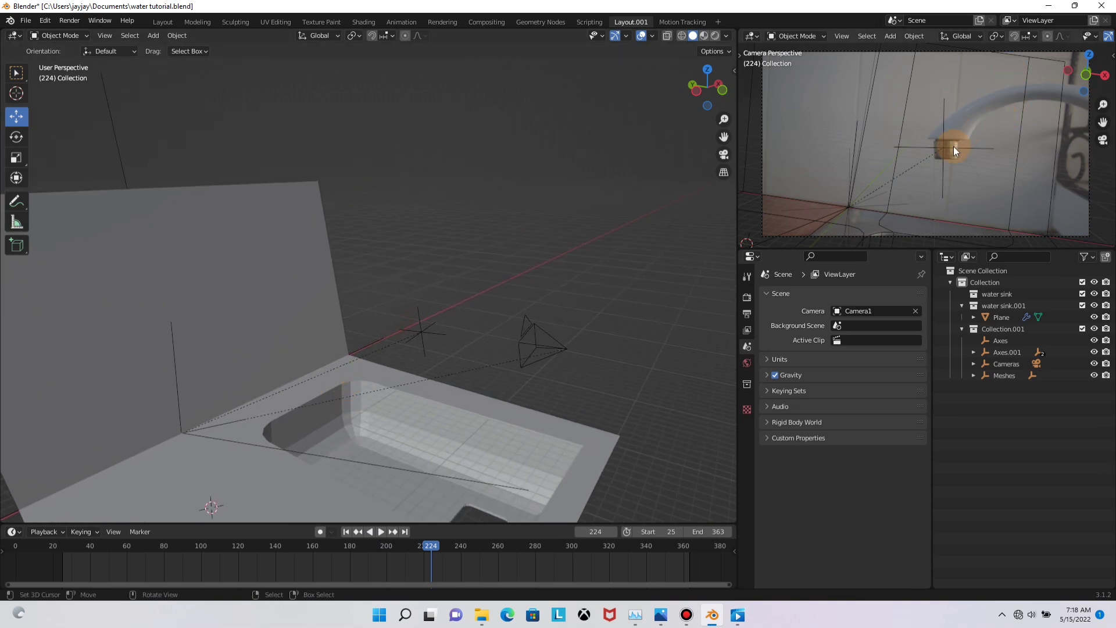
Go to frame 179, select the empty at the tap's mouth, and add a mesh cylinder to the scene
drag(442, 547, 348, 573)
scroll(419, 342, up, 3)
scroll(419, 343, up, 1)
shift+middle_drag(528, 359, 517, 308)
right_click(564, 298)
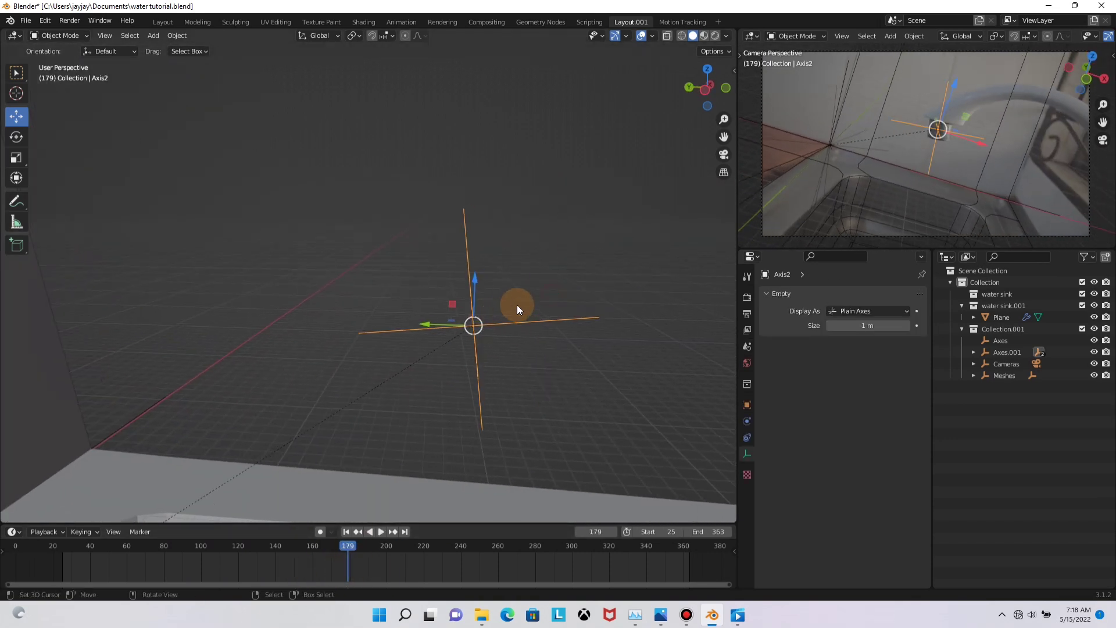
key(shift+a)
mouse_move(517, 304)
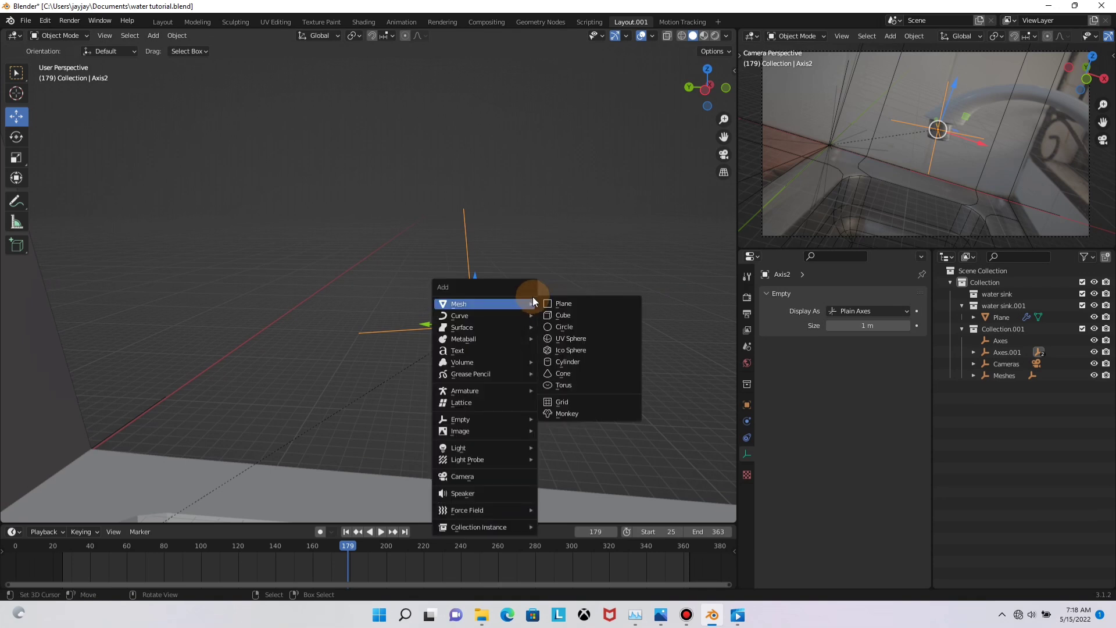
click(560, 362)
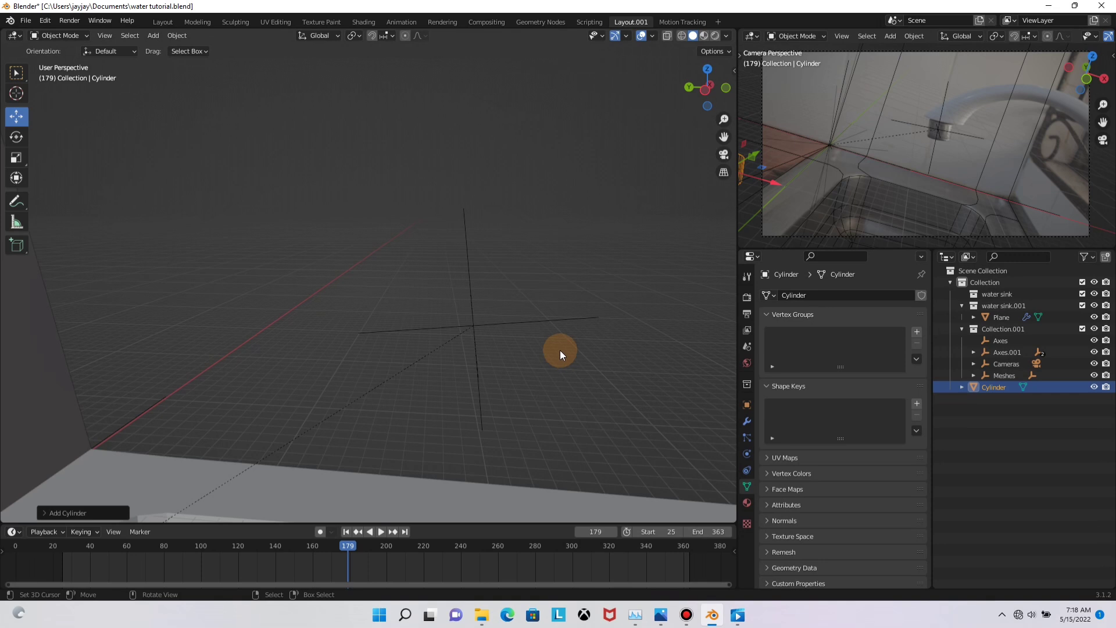
Snap the 3D cursor to the tap's empty, and snap the cylinder to the cursor
click(490, 319)
key(shift+s)
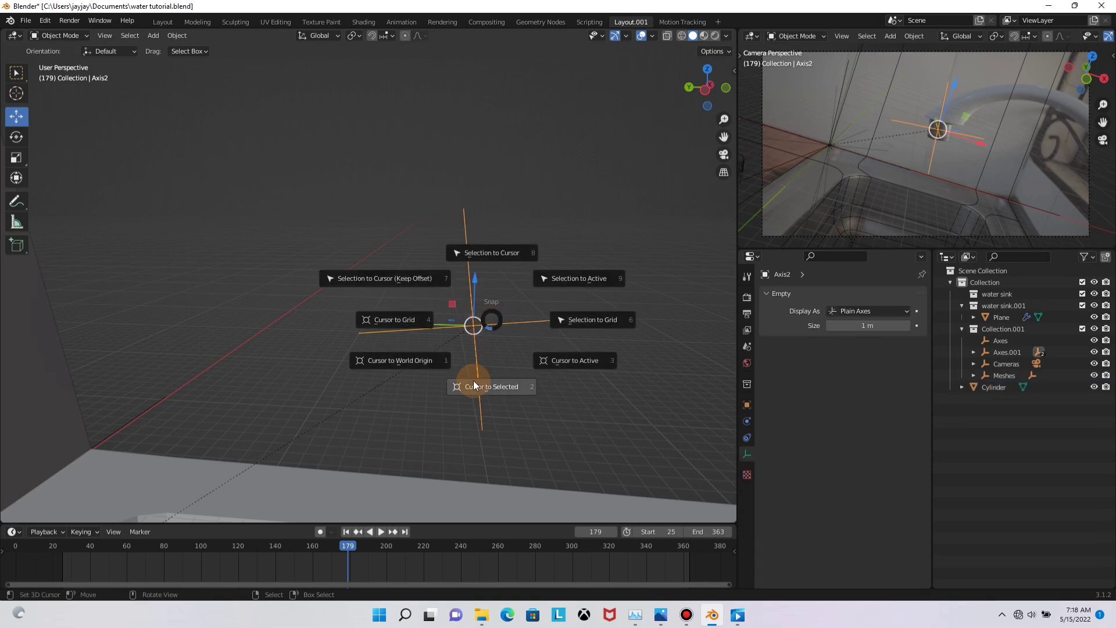
click(473, 385)
middle_drag(466, 362, 316, 366)
click(315, 366)
key(shift+s)
click(410, 289)
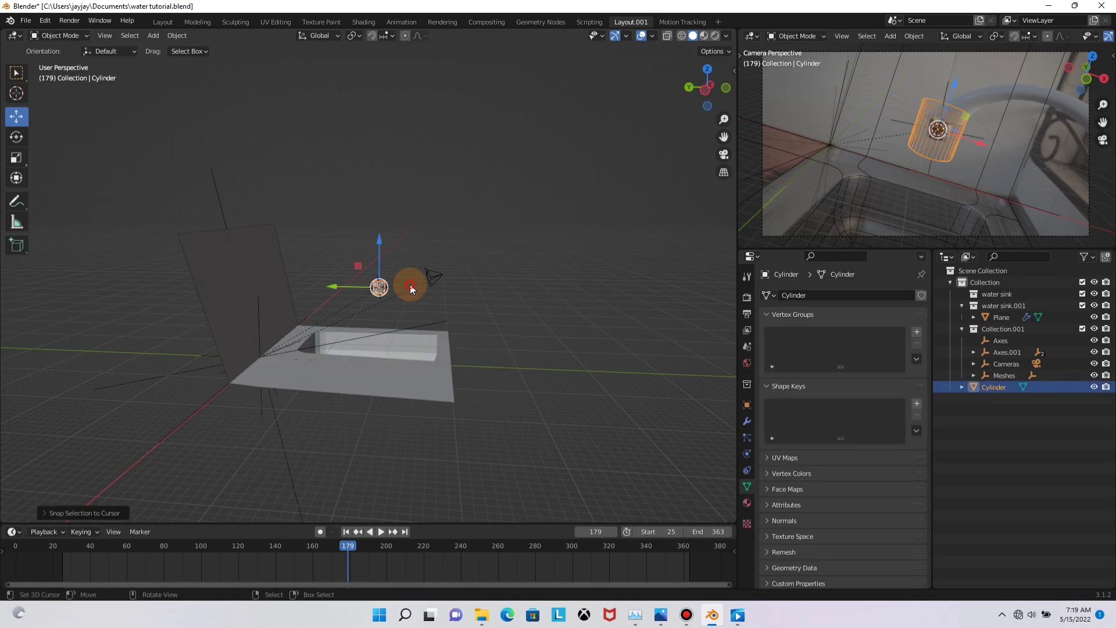
Frame the cylinder from above and move it along the Y axis away from the tap's empty
key(KP_Decimal)
key(KP_7)
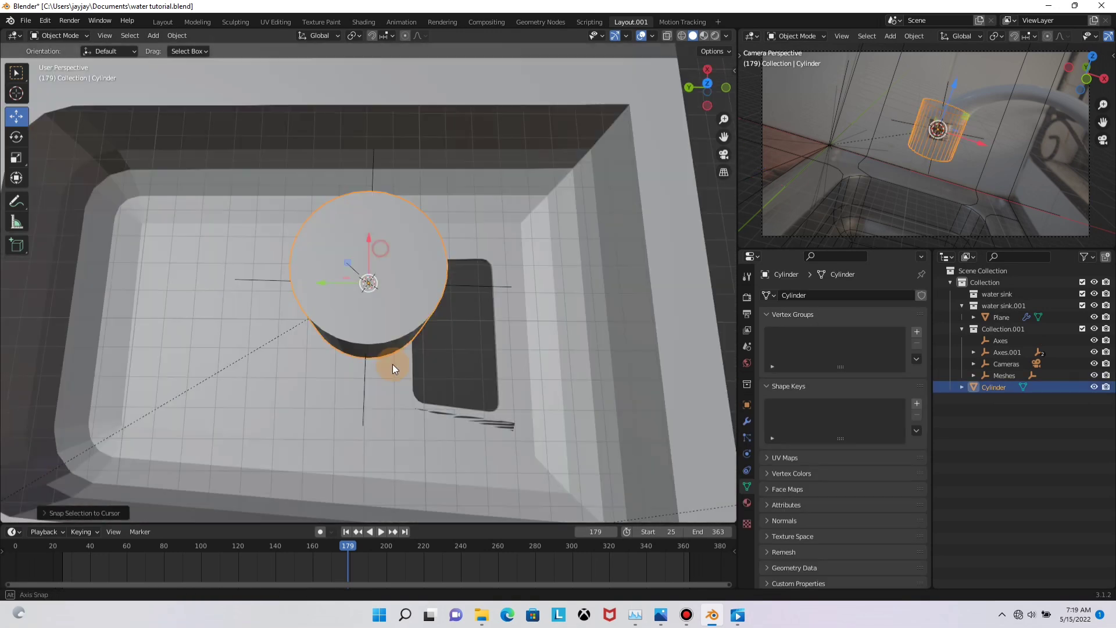
drag(343, 293, 253, 299)
scroll(1004, 196, up, 5)
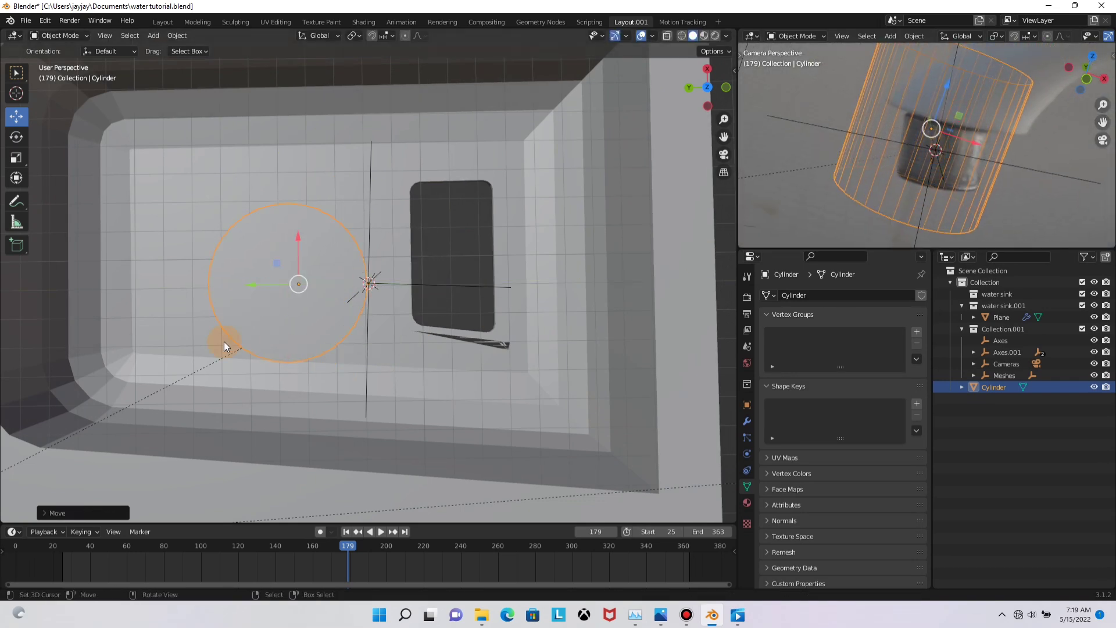
mouse_move(250, 292)
mouse_down()
mouse_move(351, 308)
mouse_move(252, 309)
mouse_up()
click(284, 253)
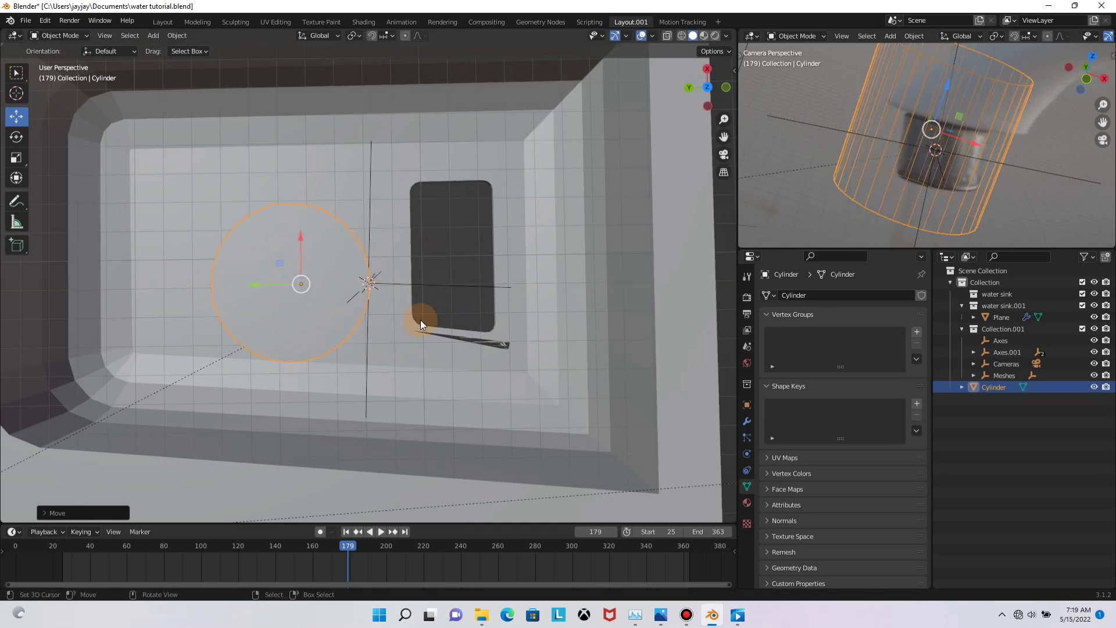
Scale the cylinder to about 0.54 and move it back along Y by about 0.5 m to match the tap's mouth
key(s)
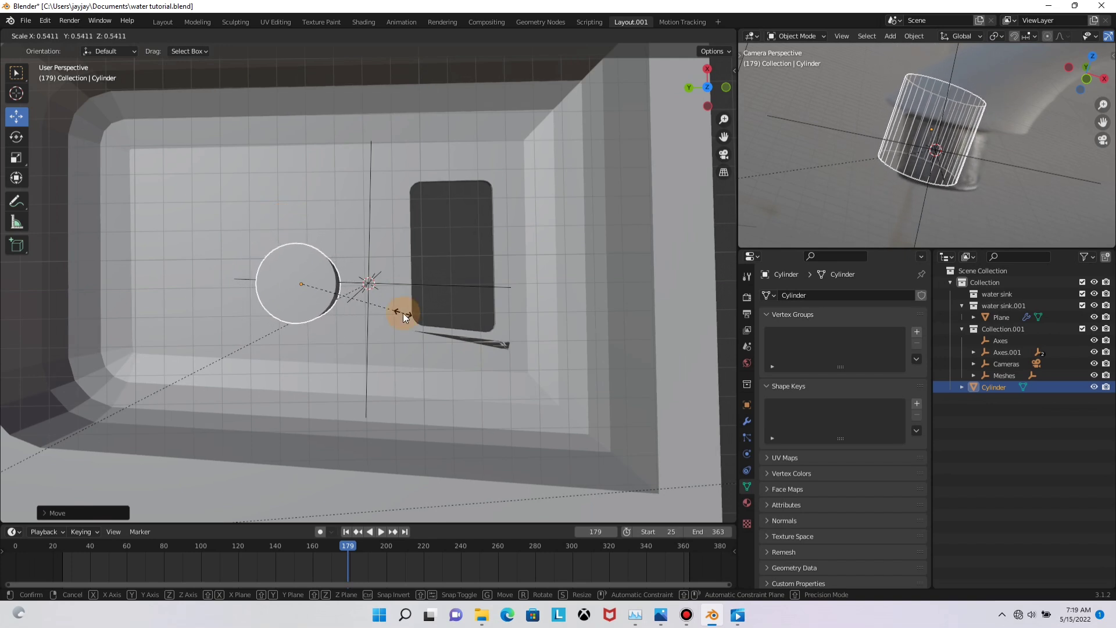
click(405, 317)
key(g)
key(y)
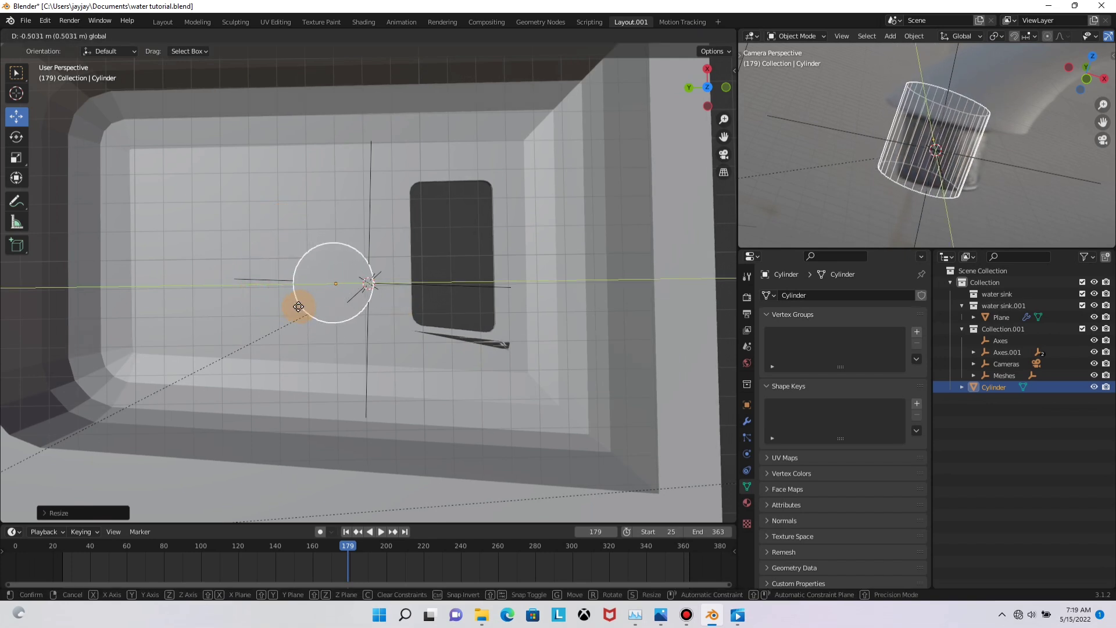
click(299, 306)
Rotate the cylinder about -9 degrees in the front-facing view and shift it about 0.12 m along X to fit the tap
middle_drag(294, 307, 458, 362)
key(r)
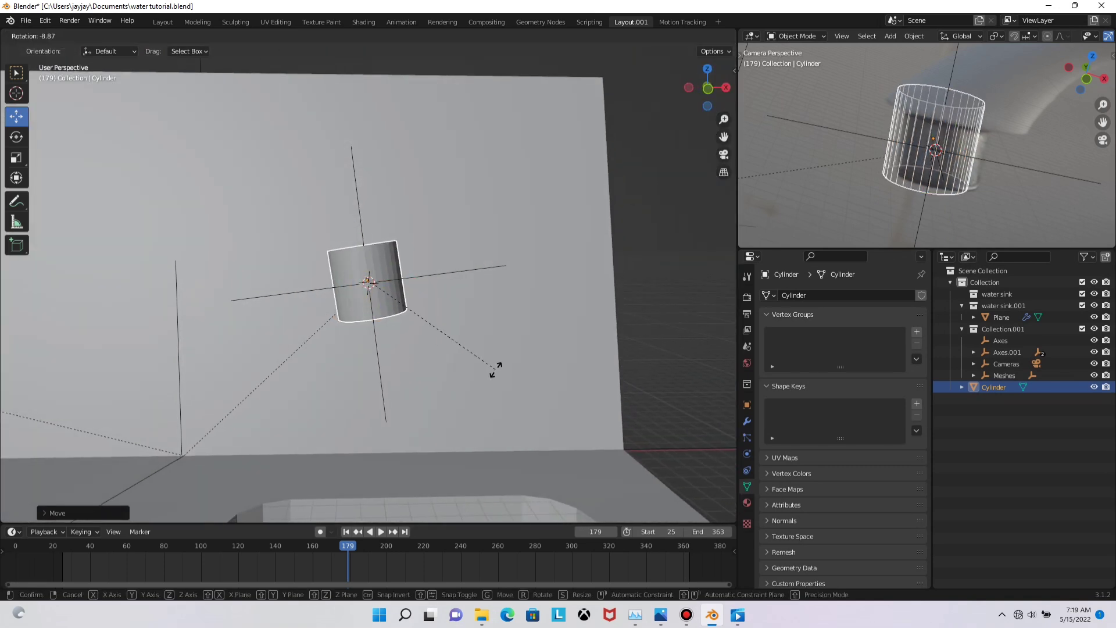
click(495, 369)
click(416, 283)
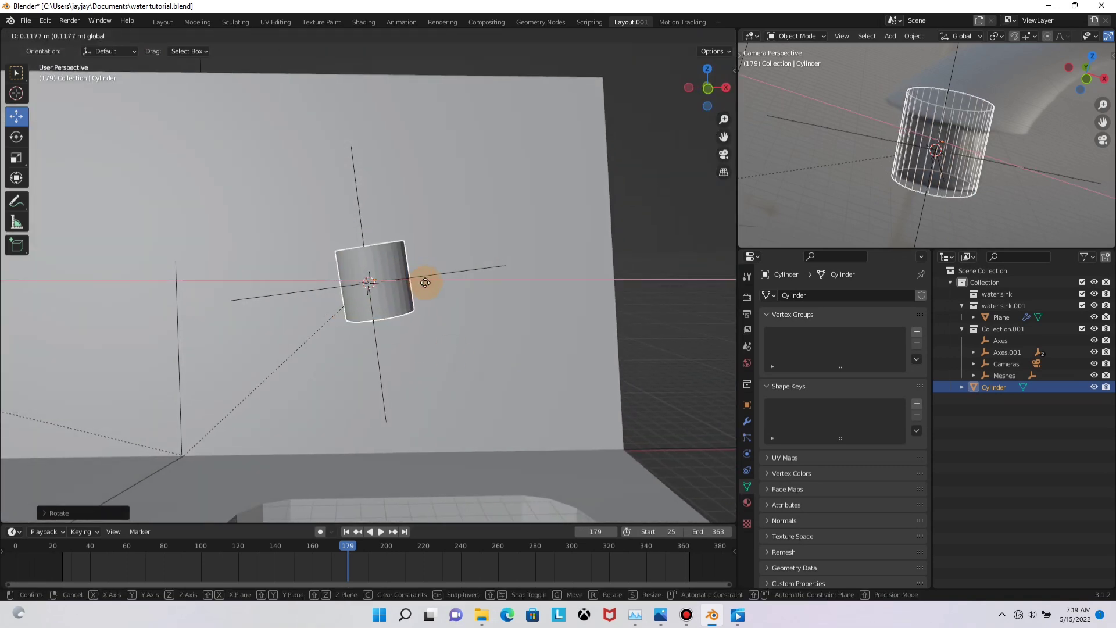
click(373, 312)
Edit the cylinder: select its bottom face, set the transform orientation to Local, and raise the face slightly along local Z
key(Tab)
middle_drag(384, 327, 335, 292)
key(3)
right_click(391, 325)
scroll(335, 292, up, 2)
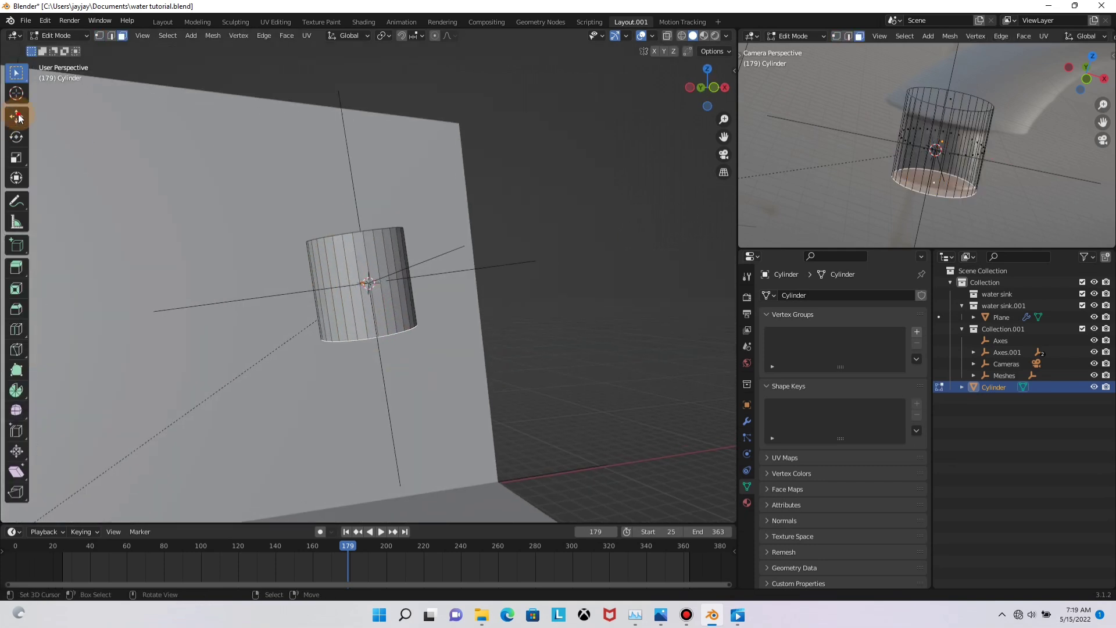
click(16, 116)
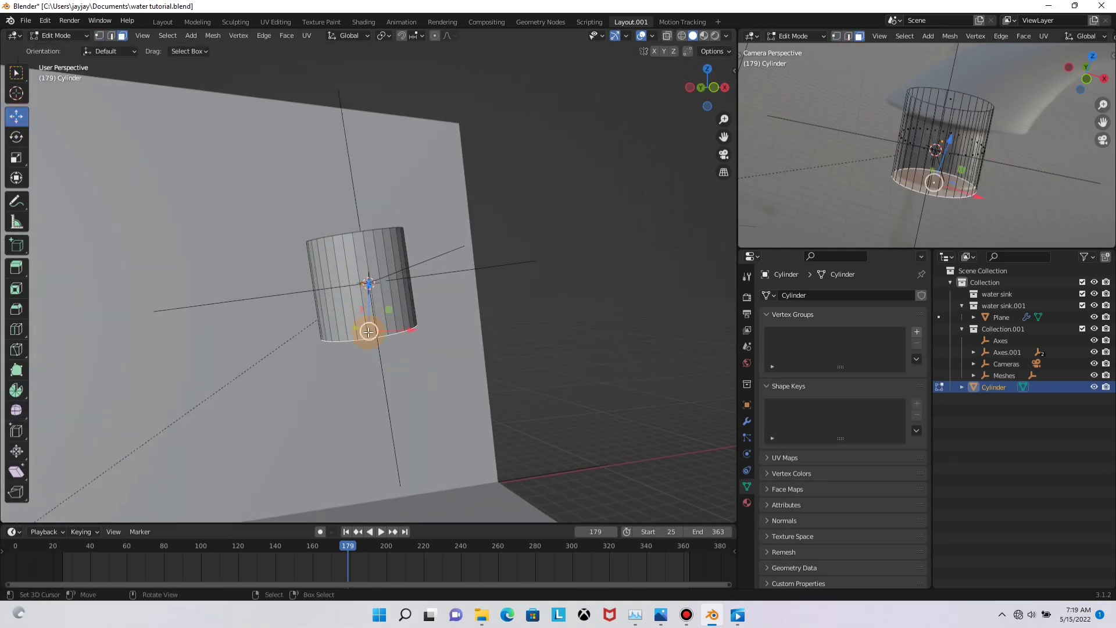
click(113, 51)
click(107, 98)
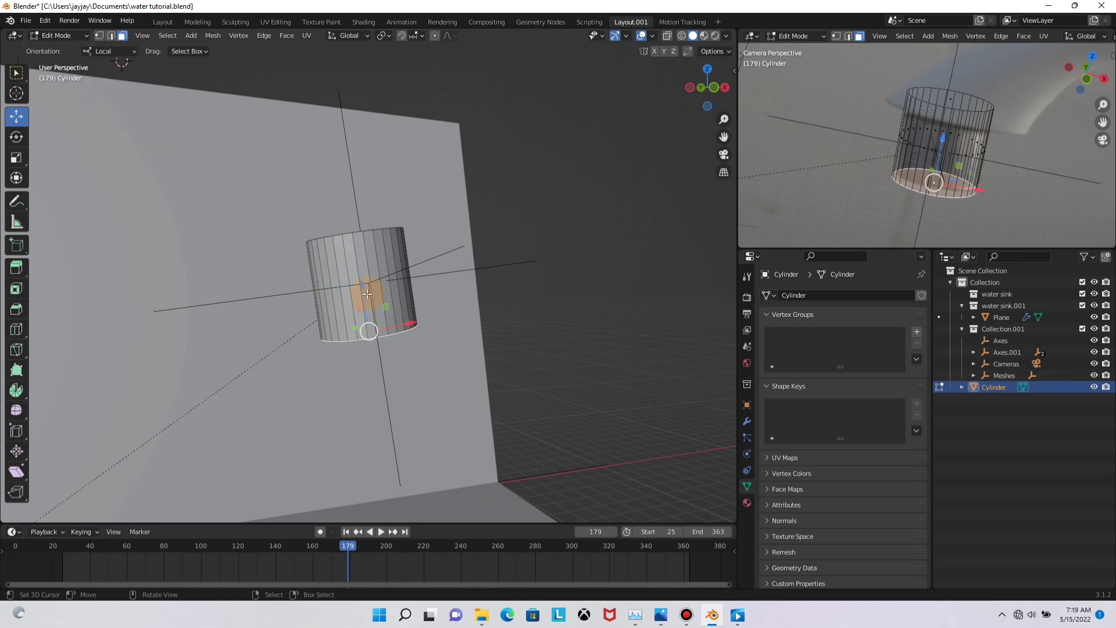
drag(367, 294, 369, 280)
middle_drag(479, 313, 511, 334)
key(Tab)
scroll(490, 369, down, 4)
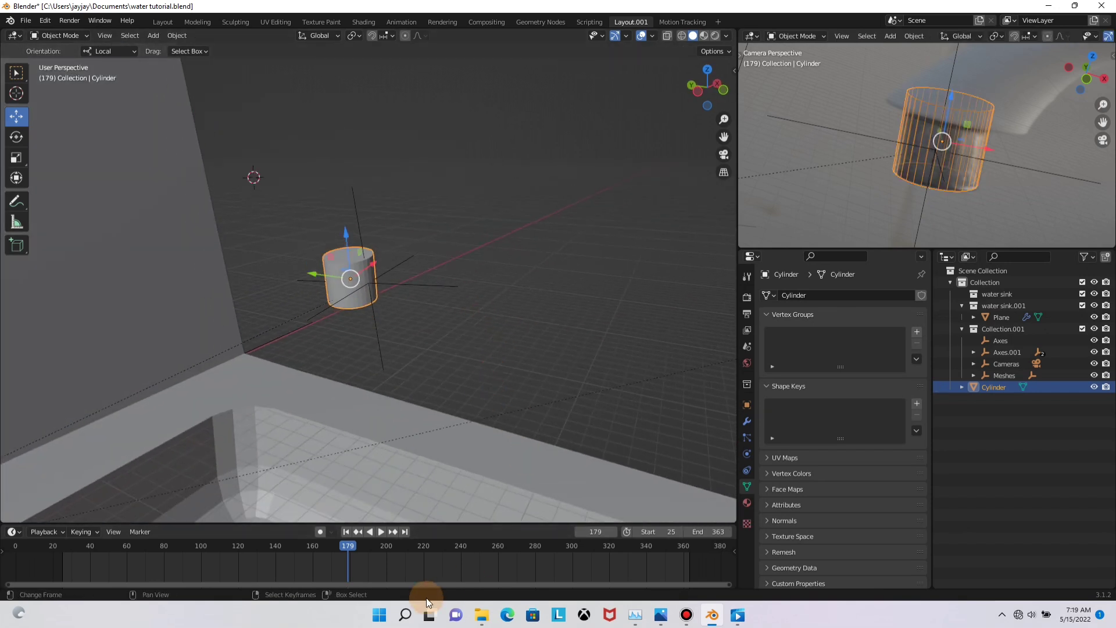
Play the footage to check how the cylinder follows the tap in the camera view, and stop at frame 325
click(382, 531)
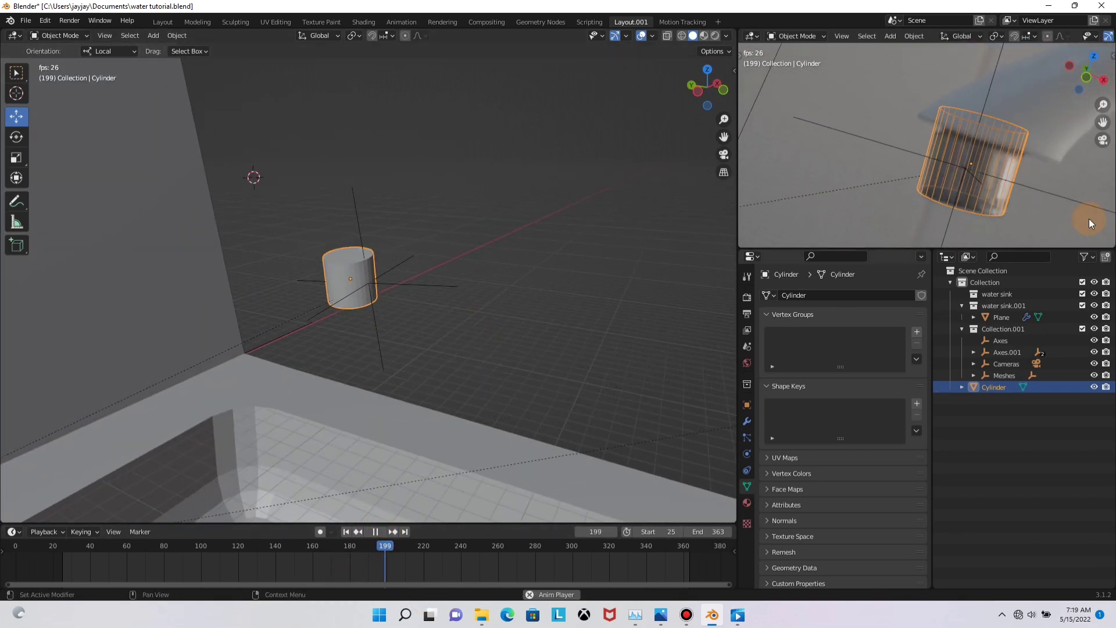
scroll(946, 169, down, 3)
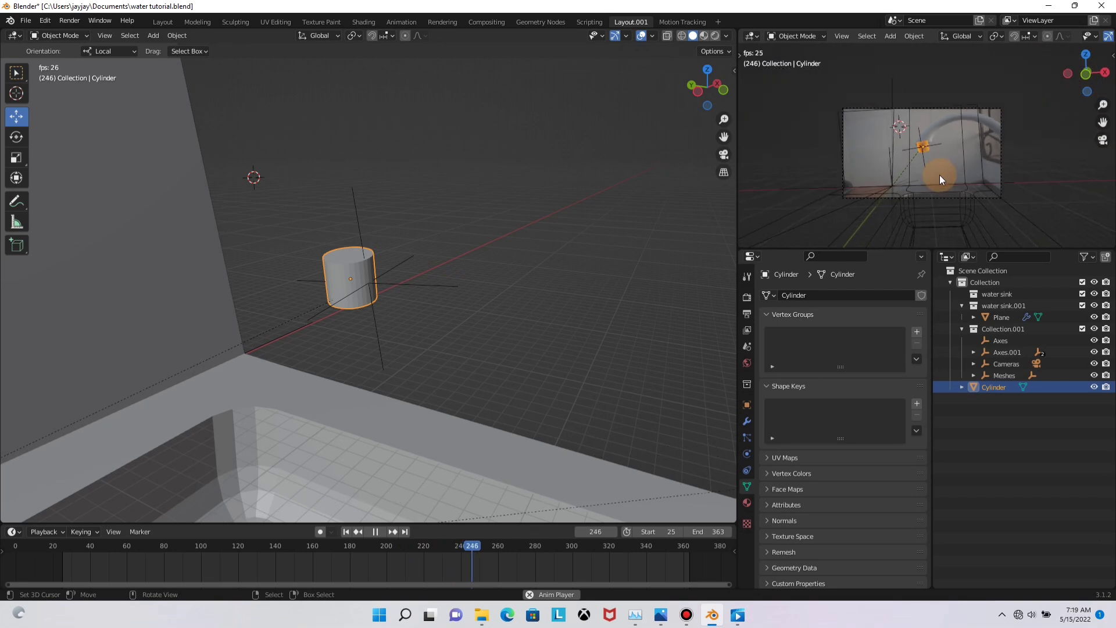
scroll(939, 175, up, 1)
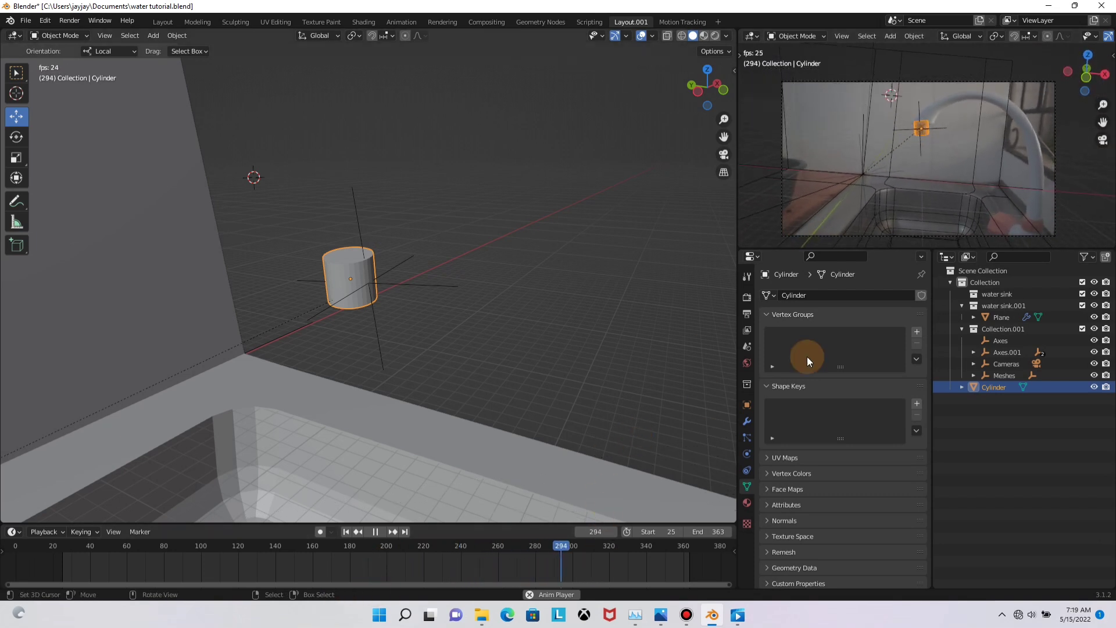
click(375, 532)
Add a UV sphere at the cylinder's bottom end and scale it down to fit the opening
middle_drag(458, 358, 500, 344)
key(shift+a)
mouse_move(517, 337)
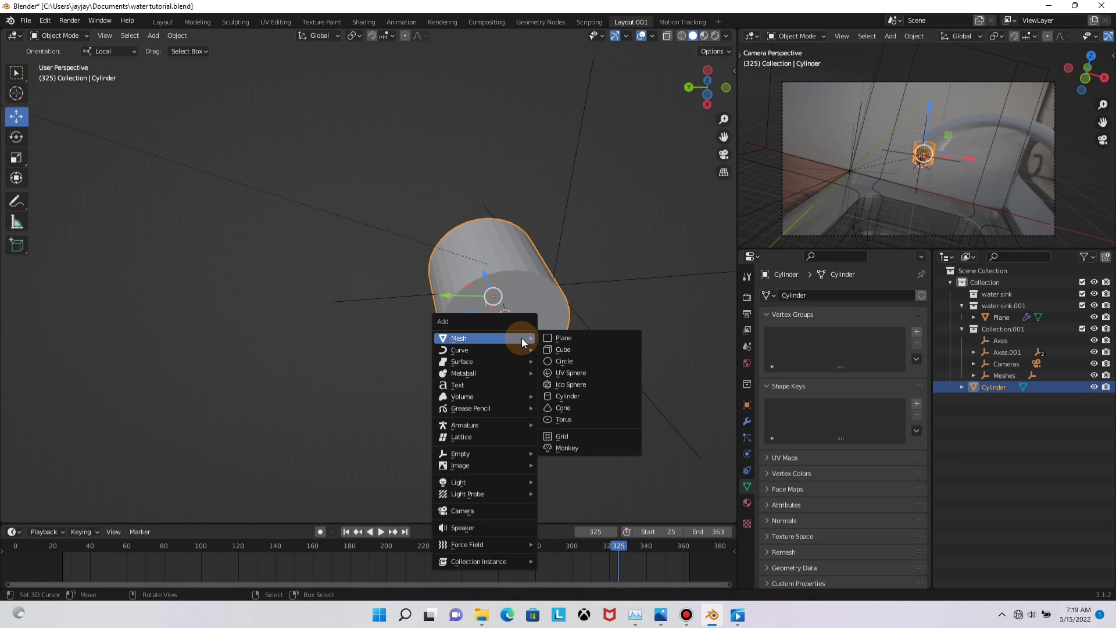
click(576, 372)
key(s)
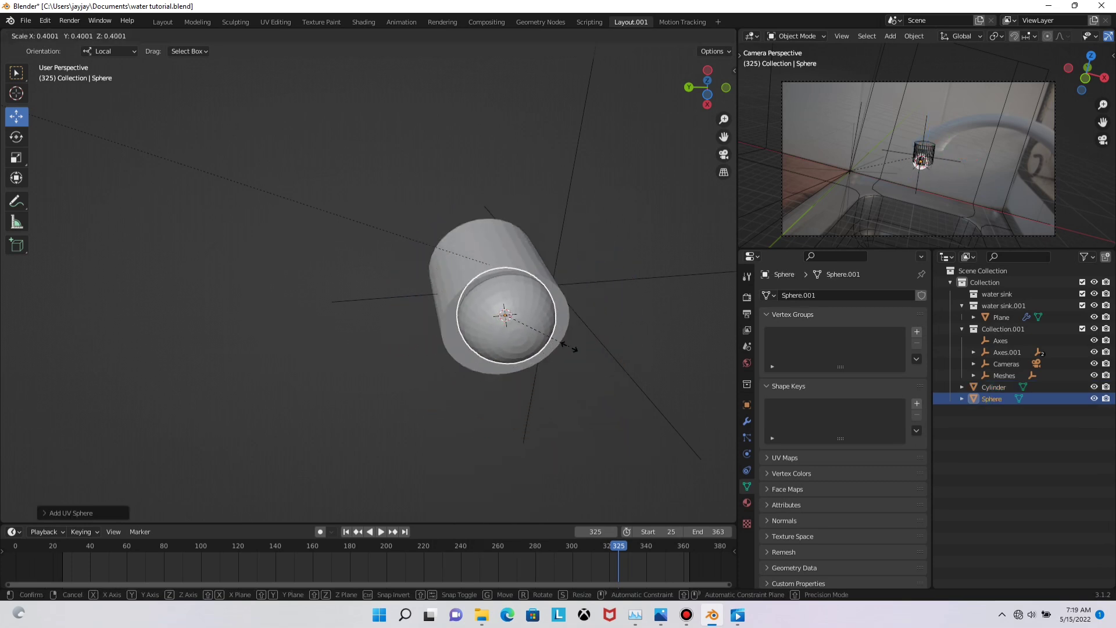
click(523, 332)
Move the sphere about 0.14 m along its local X axis and enlarge it by about 1.3 times
middle_drag(523, 333, 432, 310)
key(g)
key(x)
key(x)
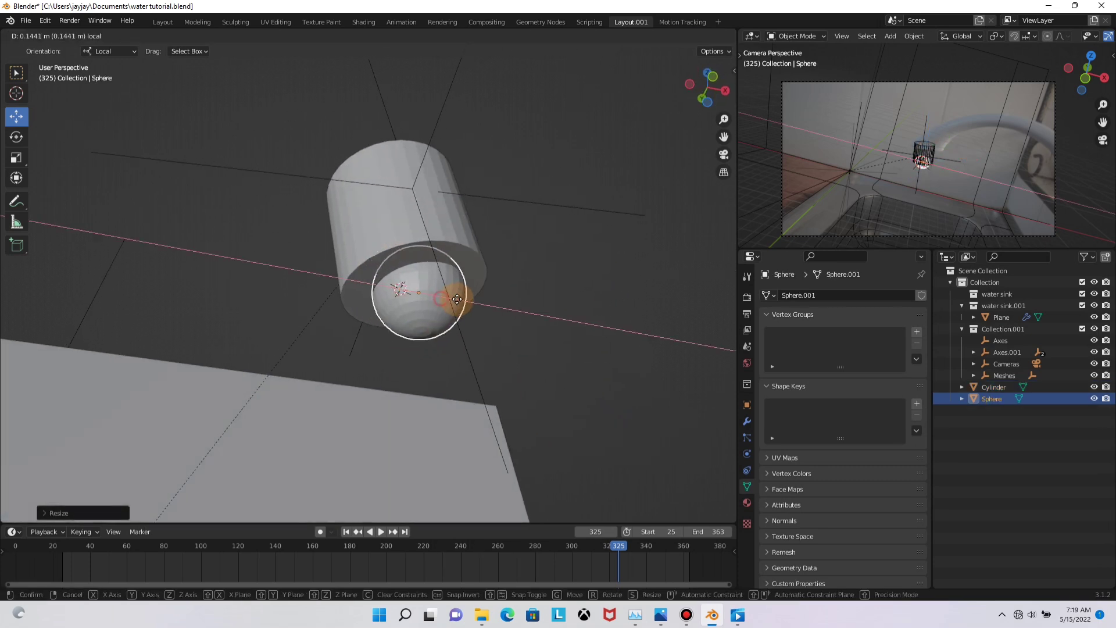
click(454, 298)
key(s)
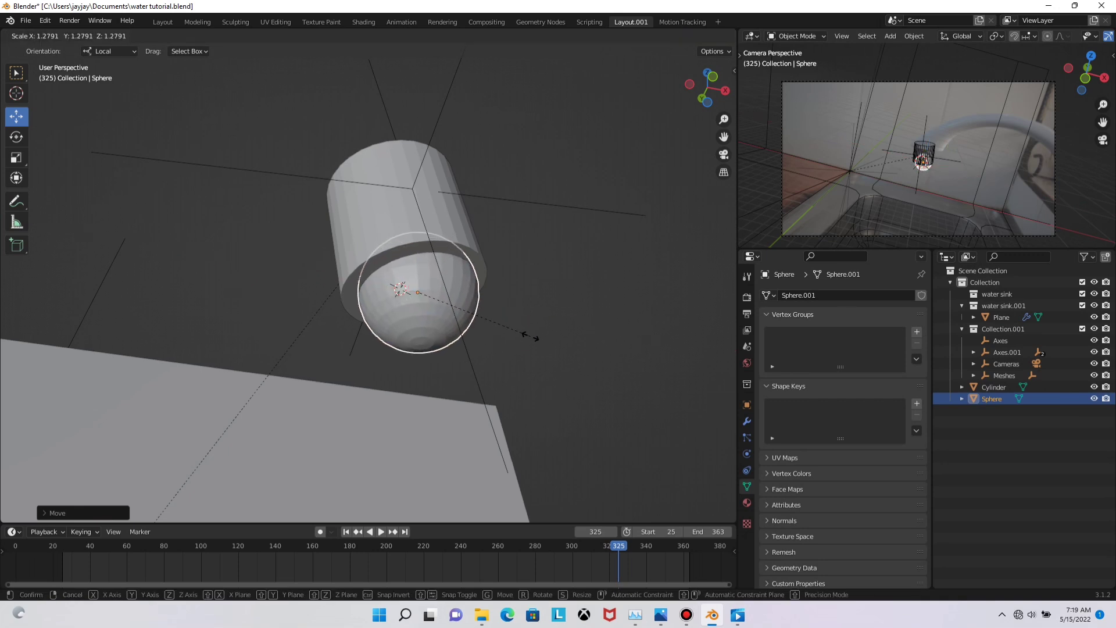
click(540, 346)
Raise the sphere into the lower end of the cylinder and adjust its sideways position to centre it
mouse_move(453, 309)
middle_down()
mouse_move(500, 305)
mouse_move(476, 318)
mouse_move(466, 301)
middle_up()
drag(466, 301, 463, 278)
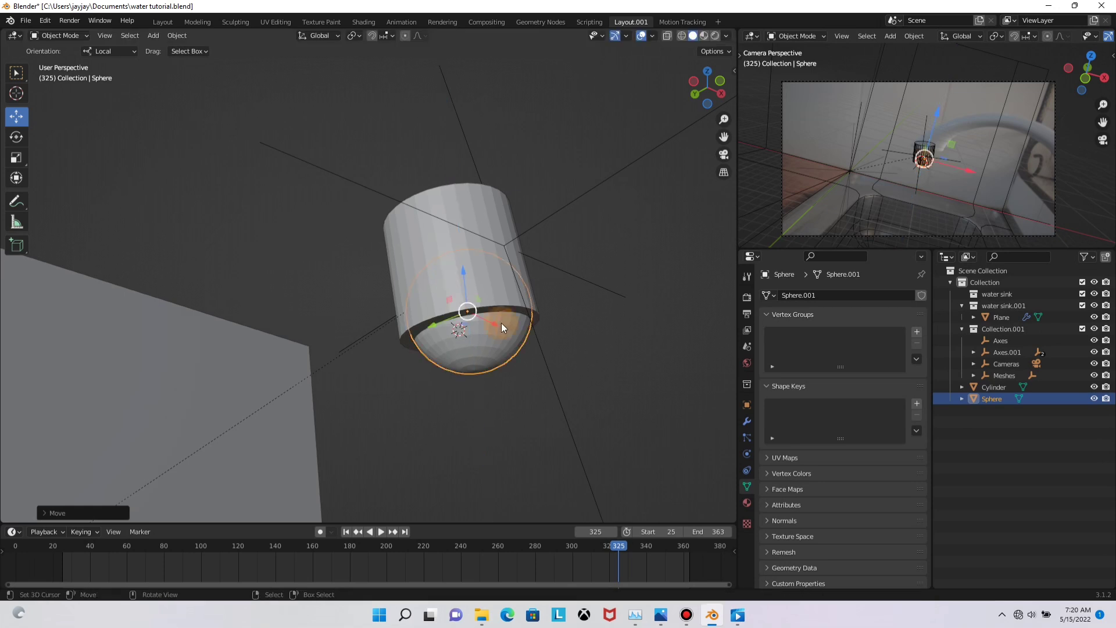
drag(436, 323, 416, 321)
drag(435, 285, 462, 273)
middle_drag(473, 351, 395, 381)
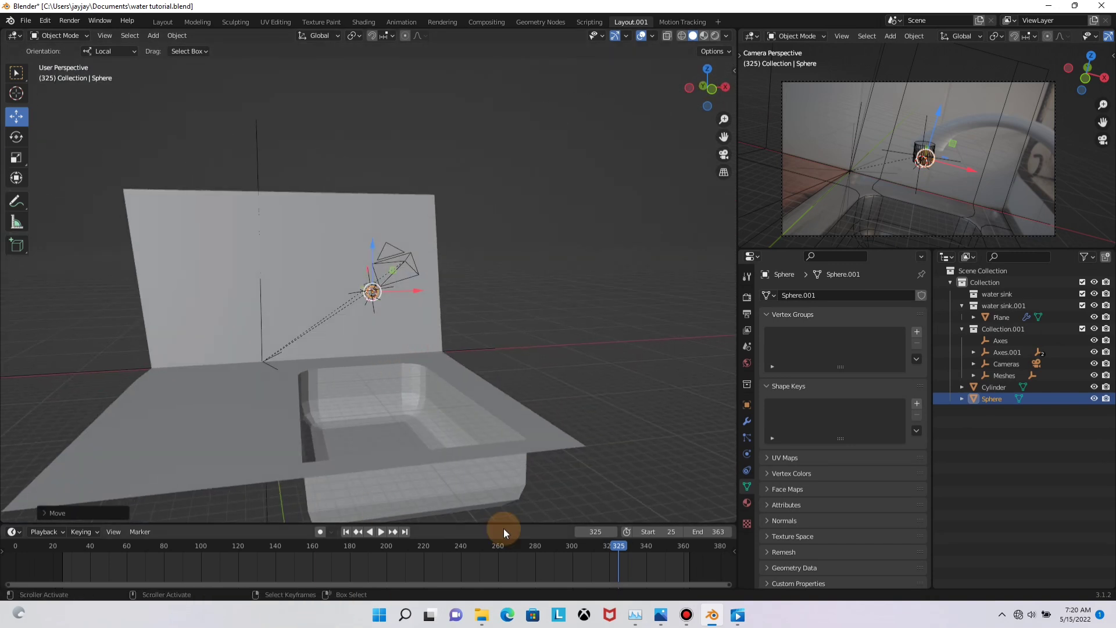
Play the earlier footage up to frame 199 and examine the sphere against the tap close up in the camera view
drag(609, 547, 303, 560)
key(space)
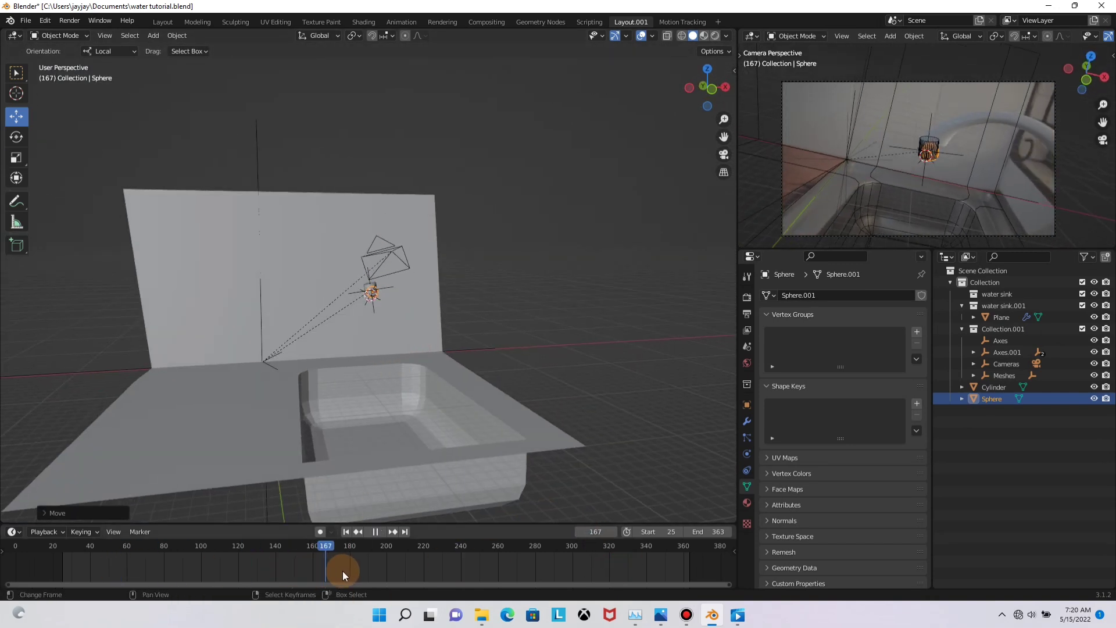
scroll(913, 167, up, 5)
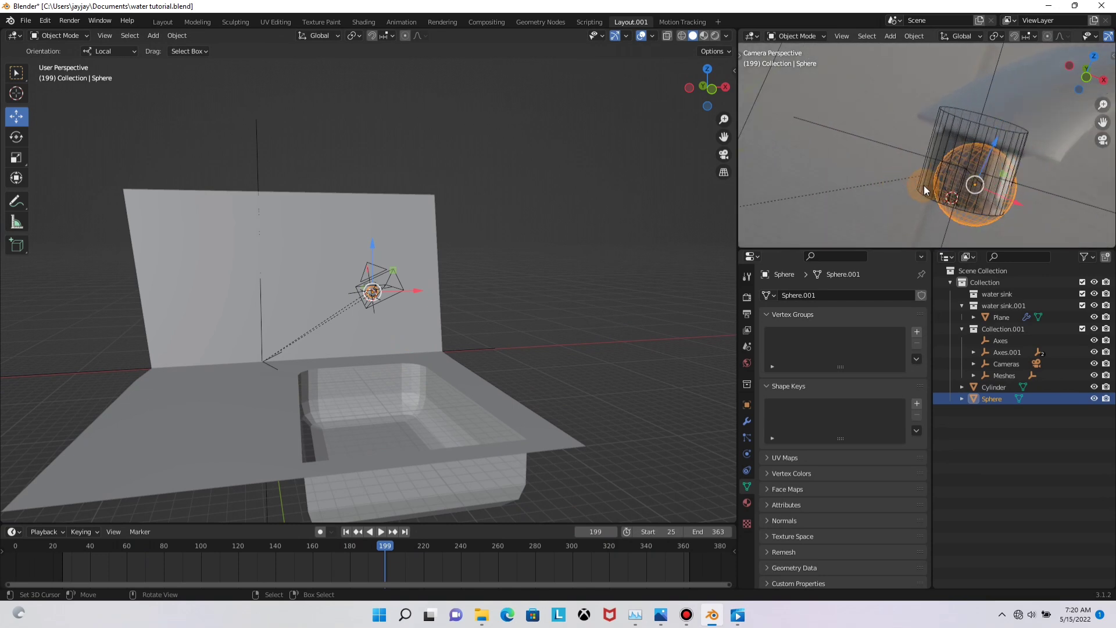
Reposition the sphere inside the cylinder's lower end, and play the footage to check its alignment with the tap
scroll(302, 271, up, 5)
middle_drag(378, 308, 414, 366)
drag(414, 366, 401, 368)
middle_drag(401, 368, 479, 362)
drag(444, 336, 531, 283)
mouse_move(421, 257)
middle_down()
mouse_move(374, 303)
mouse_move(364, 289)
mouse_move(330, 404)
mouse_move(456, 314)
mouse_move(429, 262)
mouse_move(482, 314)
mouse_move(402, 590)
middle_up()
key(g)
click(423, 259)
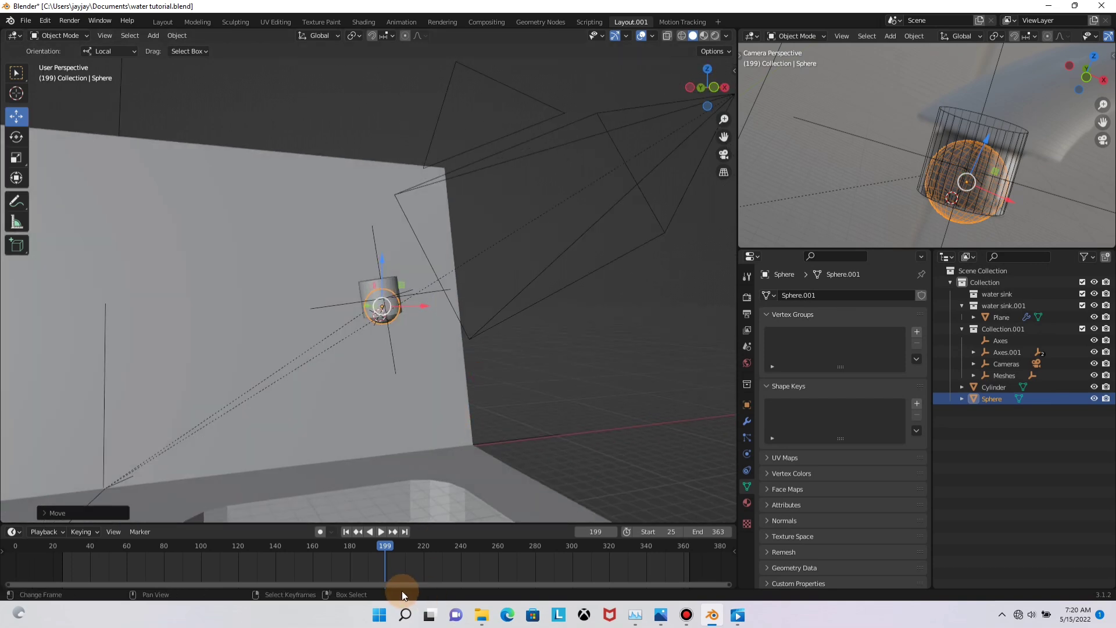
click(382, 531)
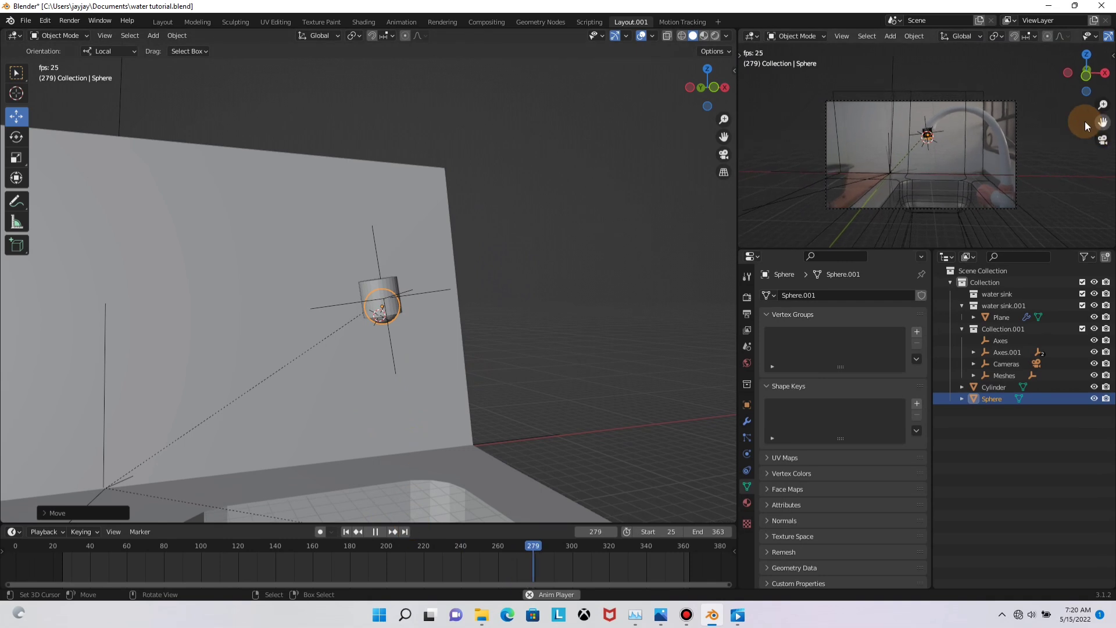
click(376, 532)
View the whole sink model from the front and add a mesh cube at the tap
middle_drag(447, 349, 408, 361)
key(shift+a)
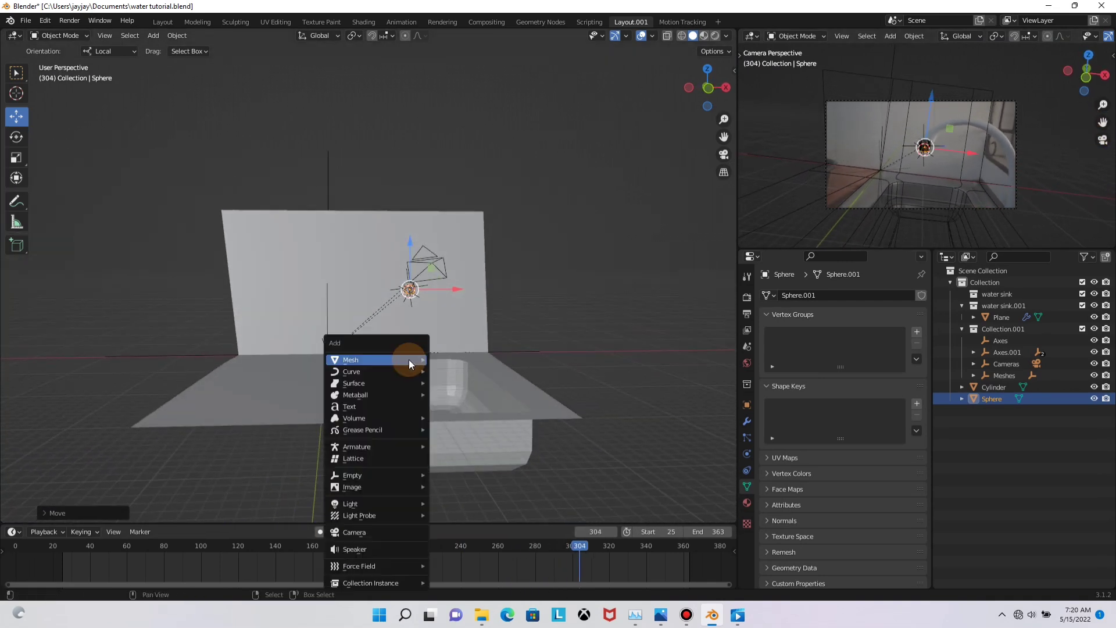
mouse_move(410, 359)
click(447, 370)
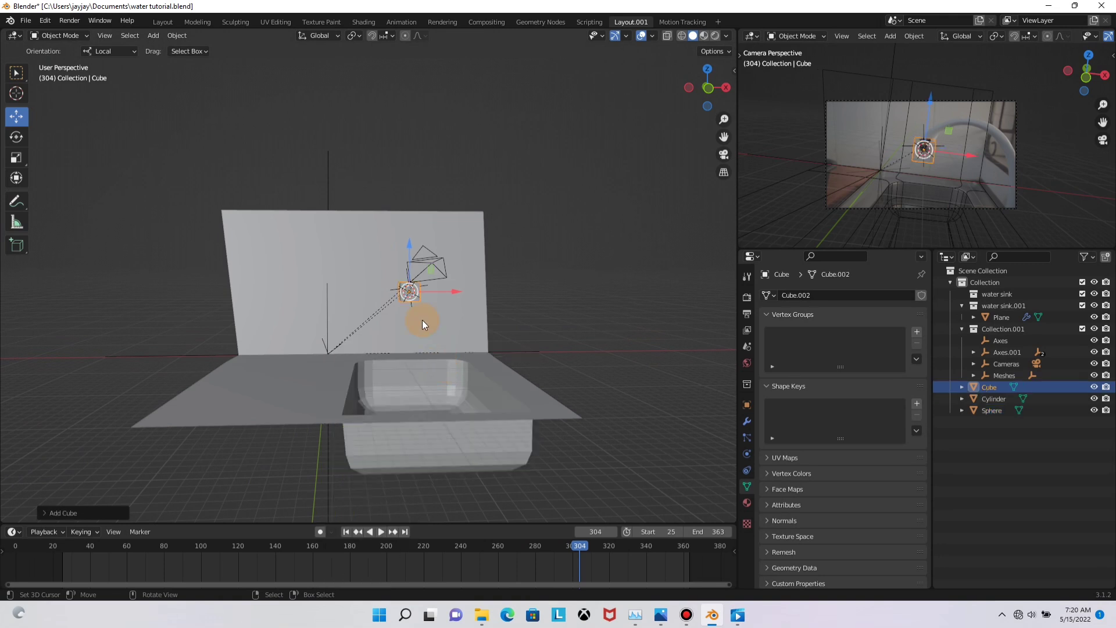
Scale the new cube up until it surrounds the sink basin, and show the model as a wireframe from above
key(s)
click(723, 473)
middle_drag(430, 343, 489, 351)
key(shift+z)
mouse_move(451, 312)
middle_down()
mouse_move(361, 315)
mouse_move(465, 309)
mouse_move(438, 327)
middle_up()
key(KP_7)
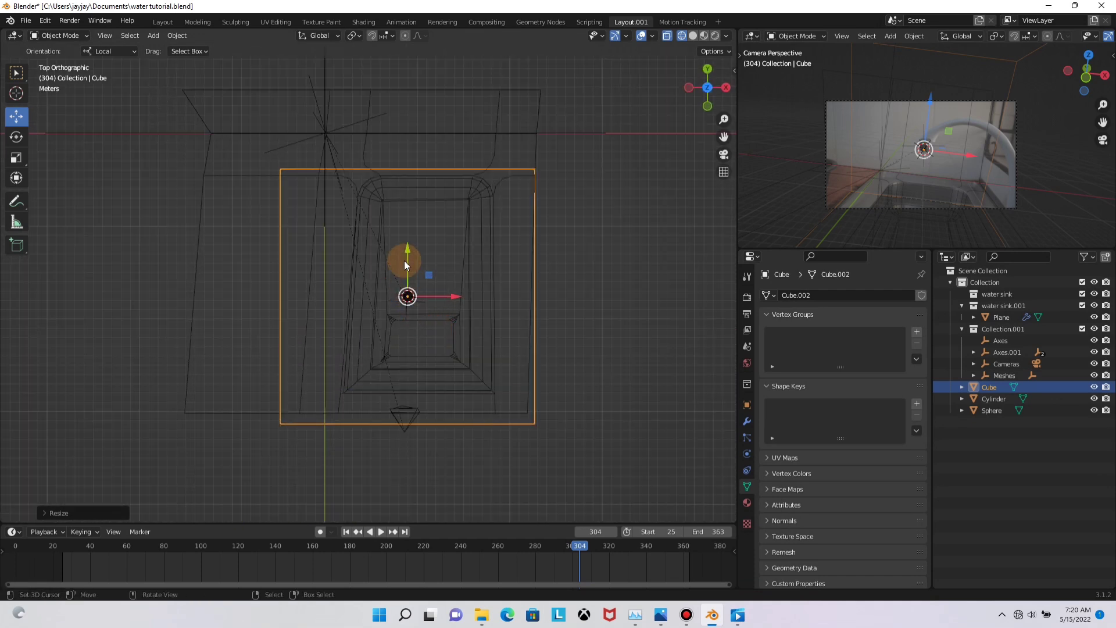
Centre the cube over the sink basin in top view and shrink it slightly to fit around the basin
key(g)
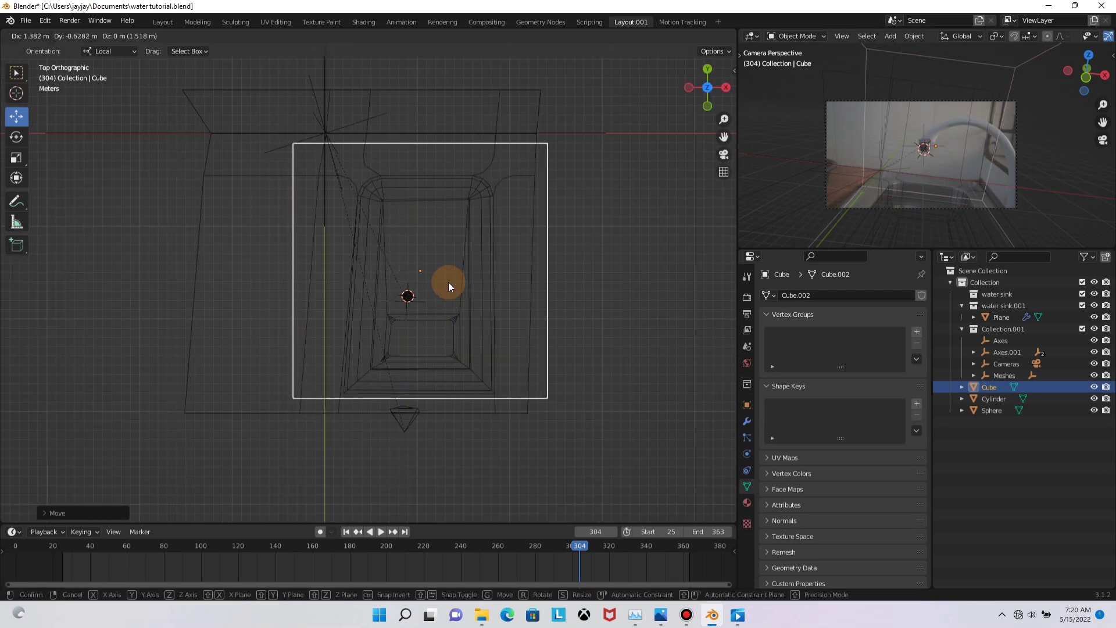
click(448, 283)
drag(419, 238, 426, 254)
drag(452, 286, 462, 288)
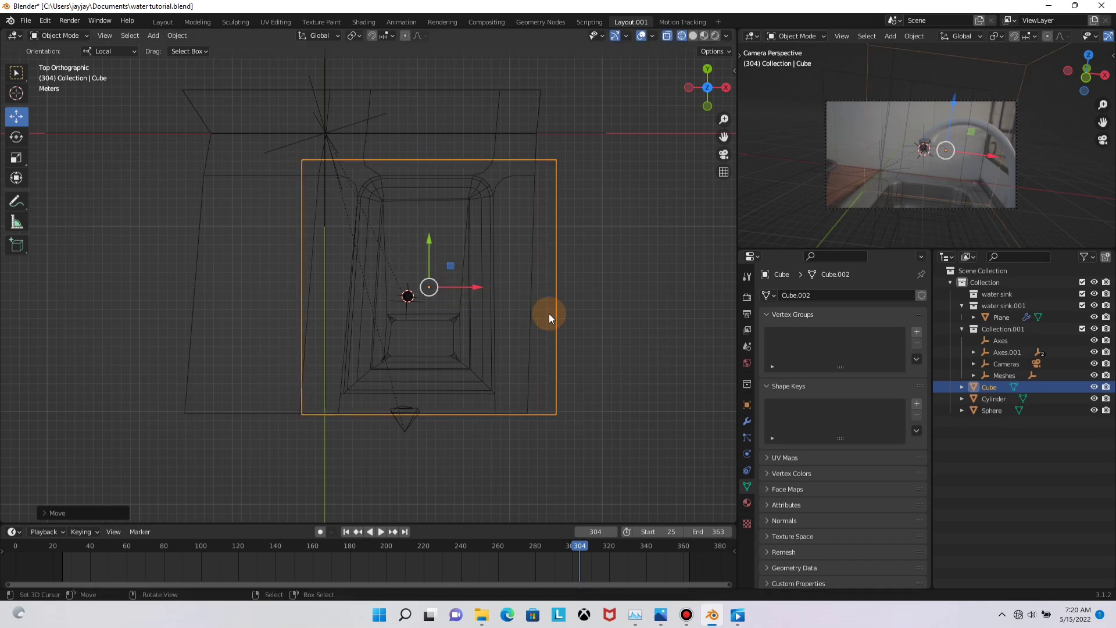
key(s)
click(441, 281)
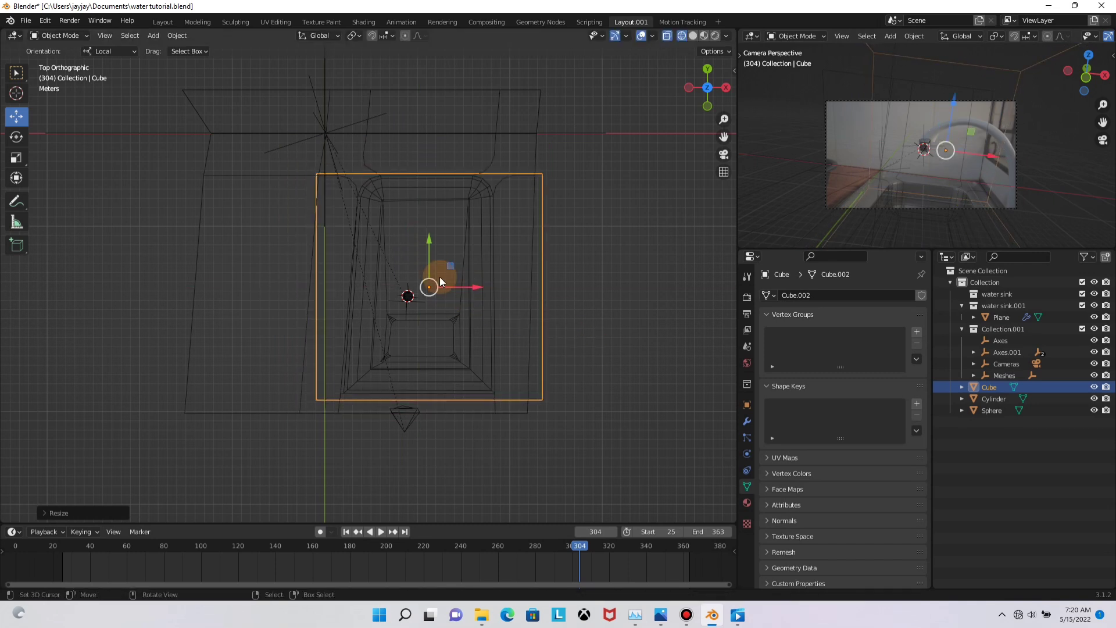
click(429, 239)
Lower the cube so that it encloses both the tap and the bottom of the sink basin
middle_drag(428, 239, 368, 250)
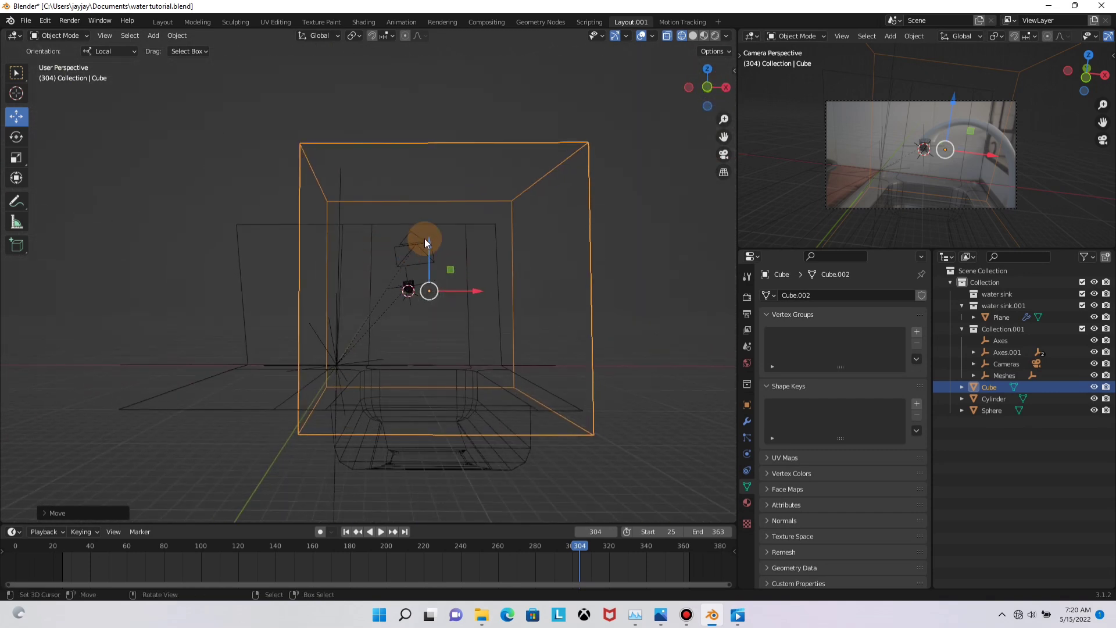
drag(424, 239, 444, 297)
mouse_move(398, 304)
middle_down()
mouse_move(490, 312)
mouse_move(506, 285)
mouse_move(427, 282)
mouse_move(412, 316)
mouse_move(450, 360)
mouse_move(438, 316)
mouse_move(423, 340)
mouse_move(386, 277)
mouse_move(380, 301)
mouse_move(447, 325)
mouse_move(730, 294)
middle_up()
key(shift+z)
key(shift+z)
Set the scene's start frame to 1 and go to the first frame
click(747, 470)
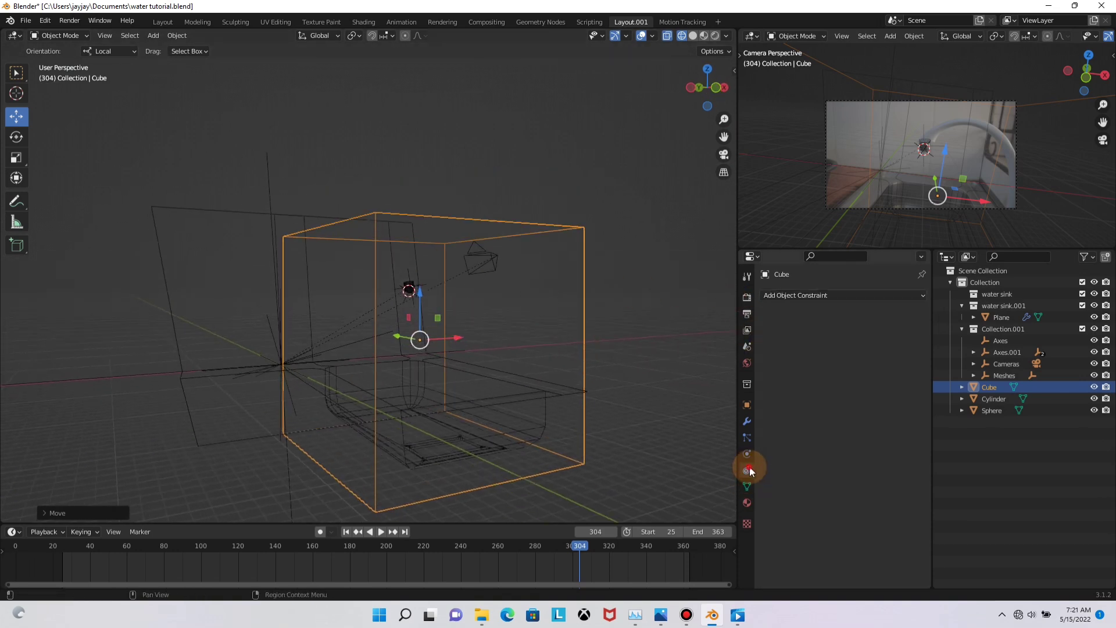
click(345, 531)
ctrl+middle_drag(346, 533, 270, 558)
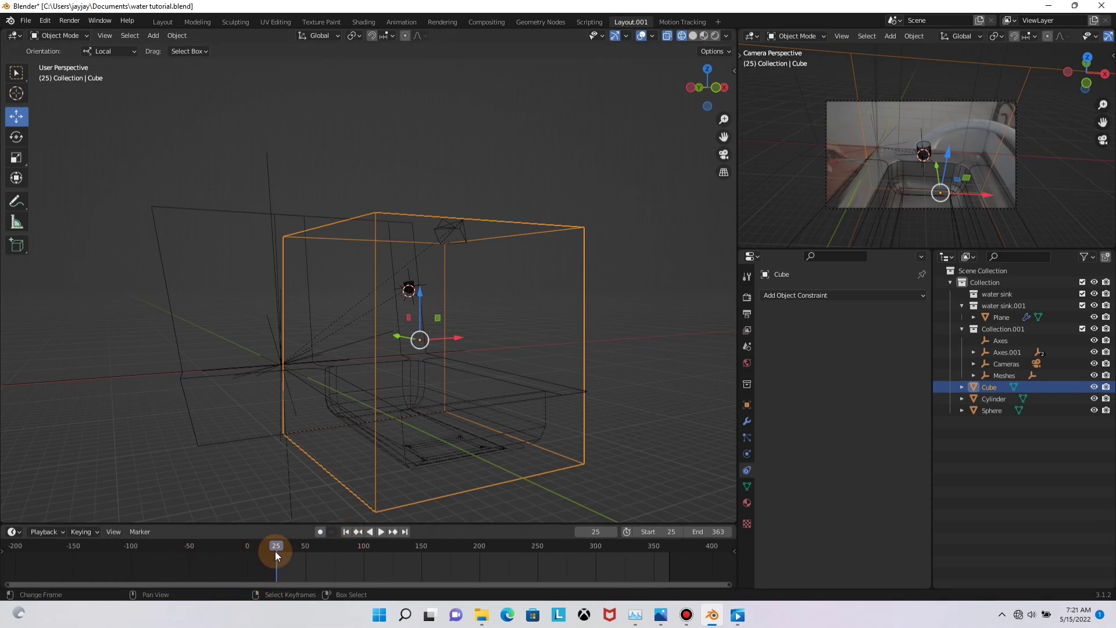
click(657, 531)
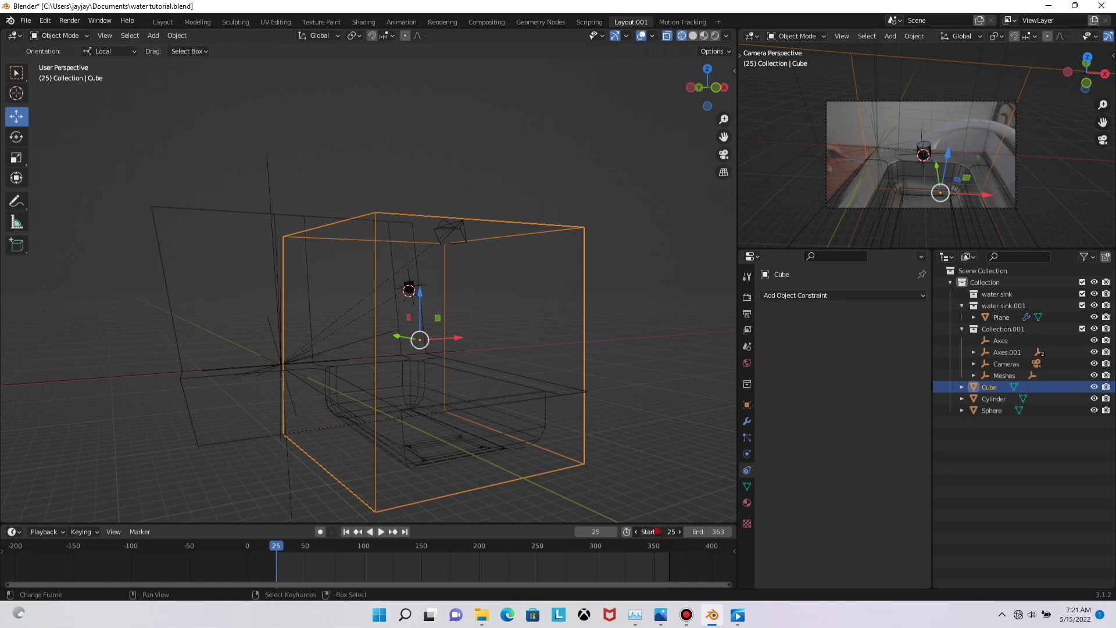
text(1)
click(664, 488)
click(343, 531)
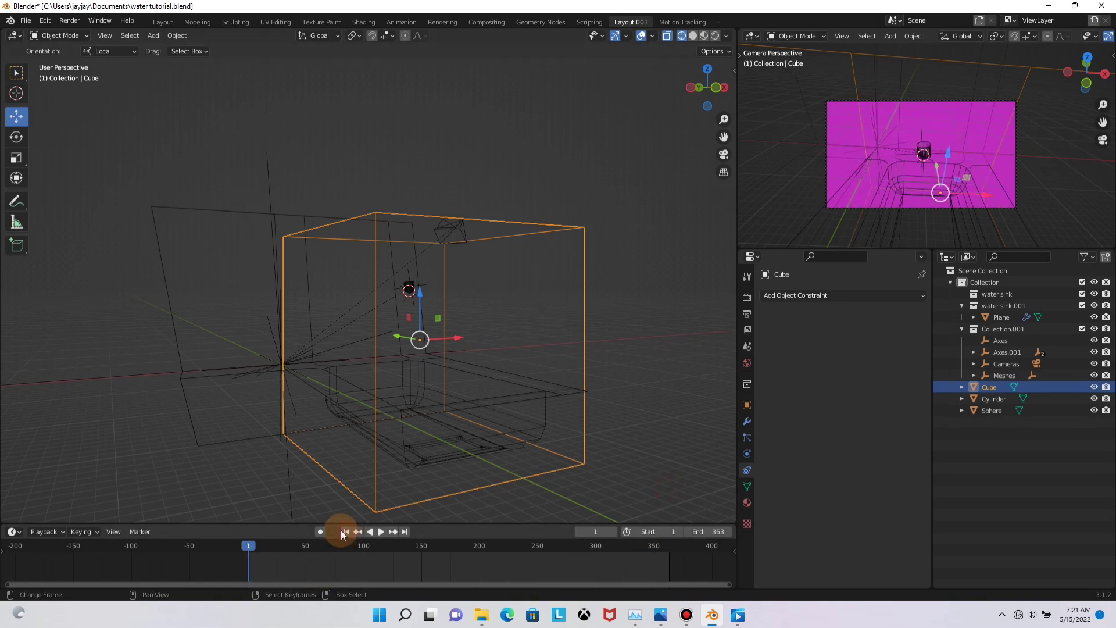
Add fluid physics to the cube and set its type to Domain
click(747, 469)
click(878, 312)
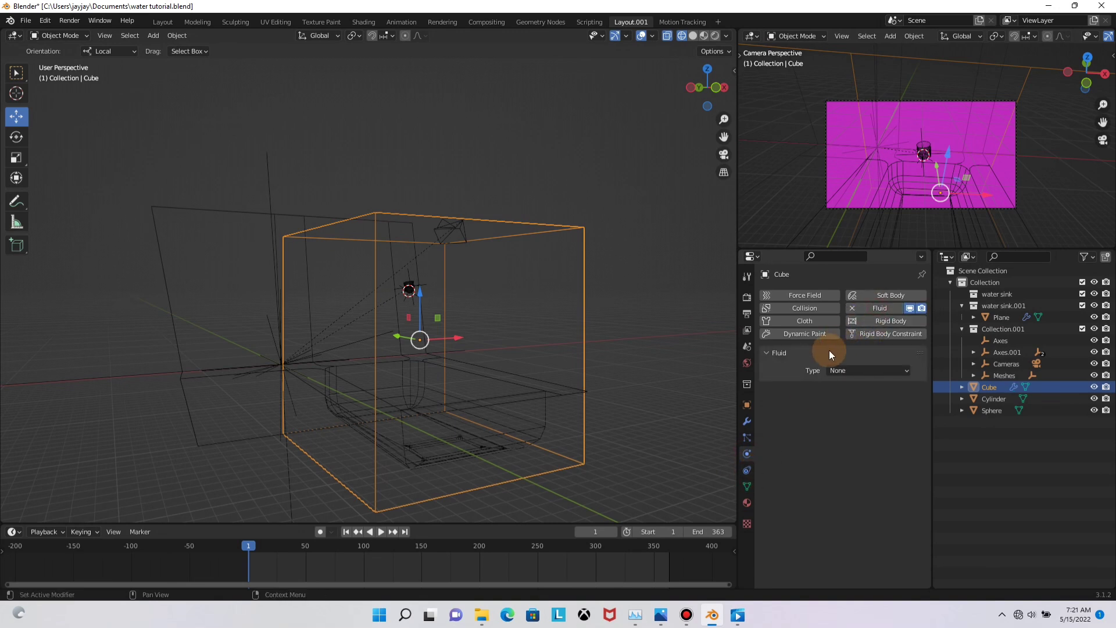
click(842, 369)
click(843, 397)
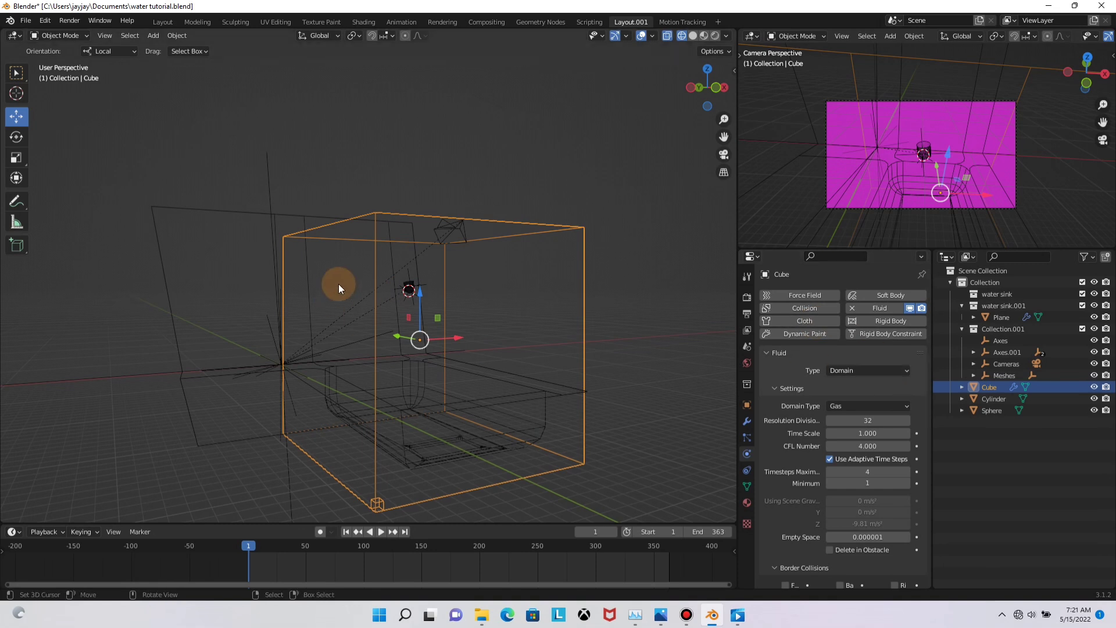
Remove the sphere's rigid body physics and give it fluid physics of type Flow instead
click(408, 290)
click(408, 291)
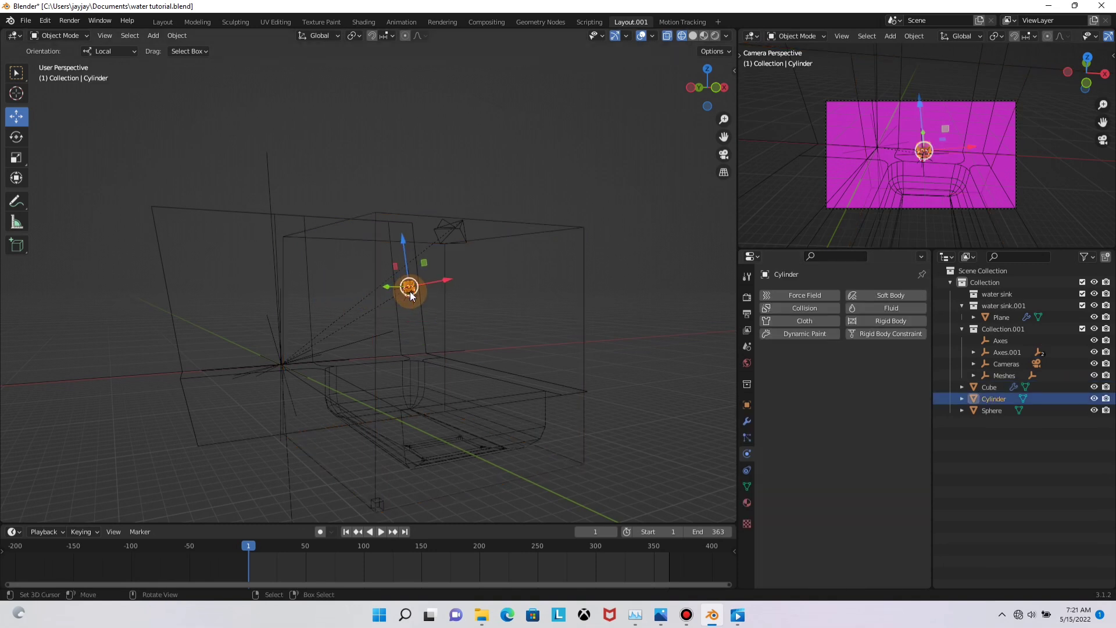
click(409, 293)
click(854, 318)
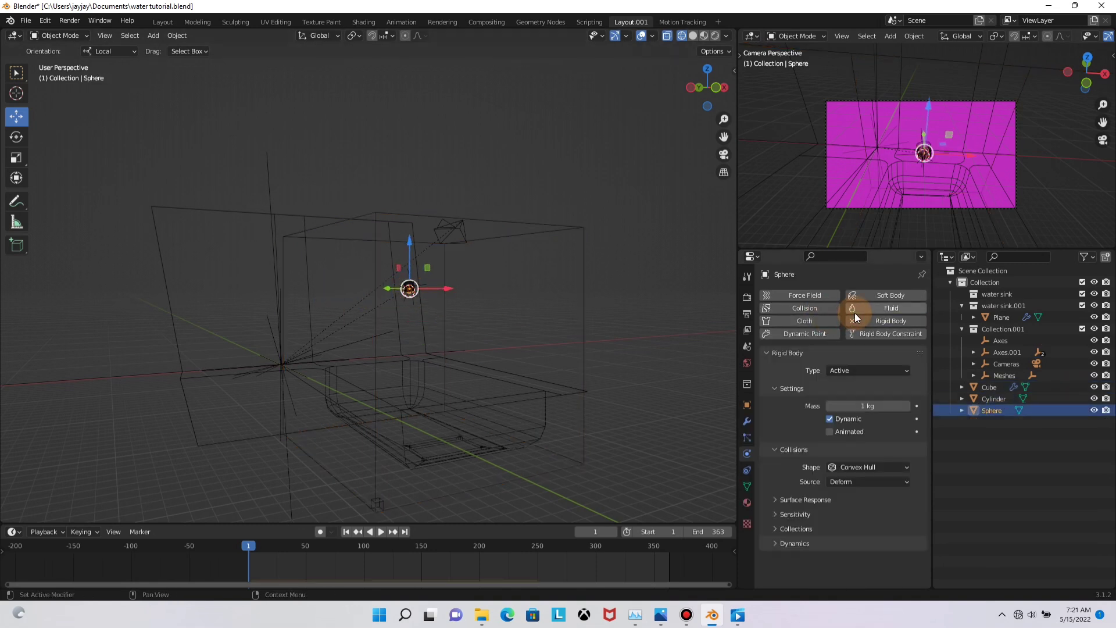
click(853, 320)
click(854, 309)
click(854, 370)
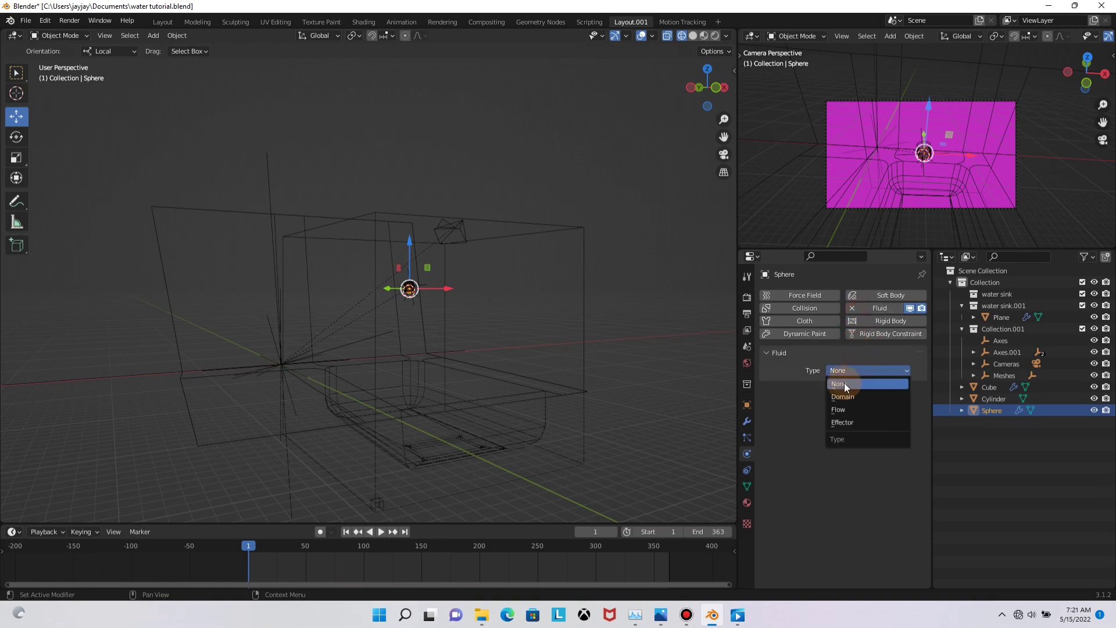
click(842, 413)
Set the sphere's flow type to Liquid and its flow behavior to Inflow
click(845, 406)
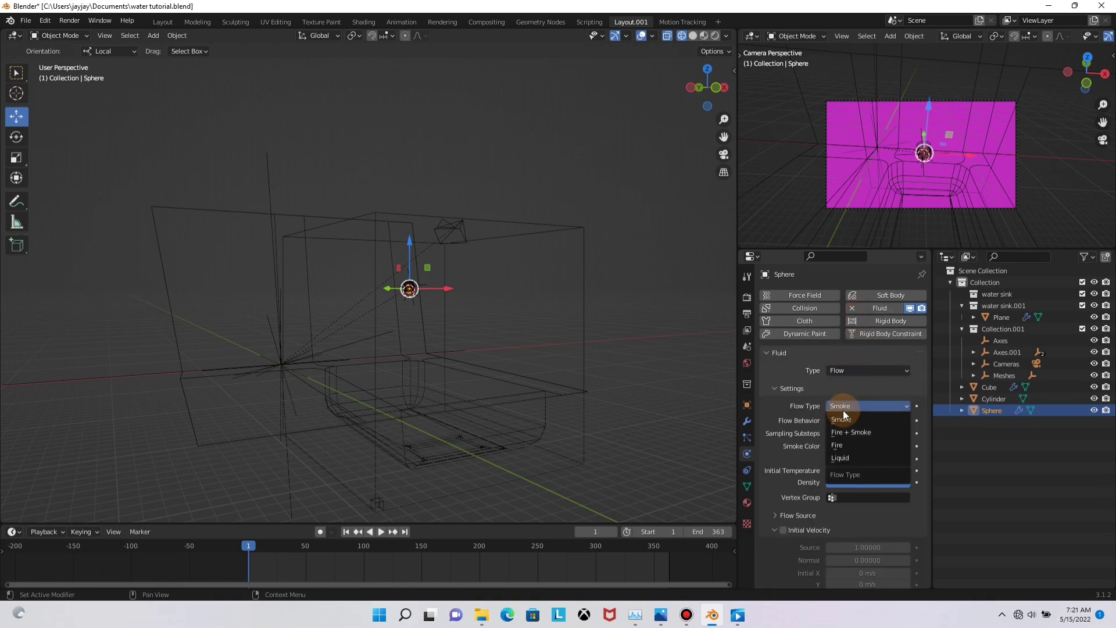
click(840, 458)
click(859, 420)
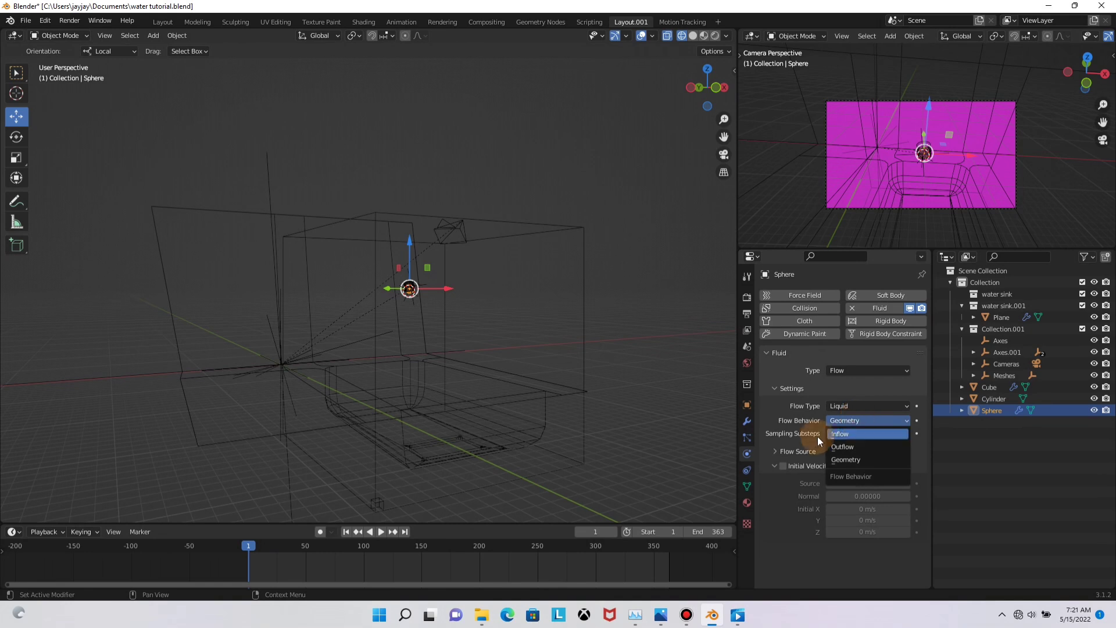
click(844, 433)
Set the cube's domain type to Liquid and enable Mesh for the simulation
click(587, 322)
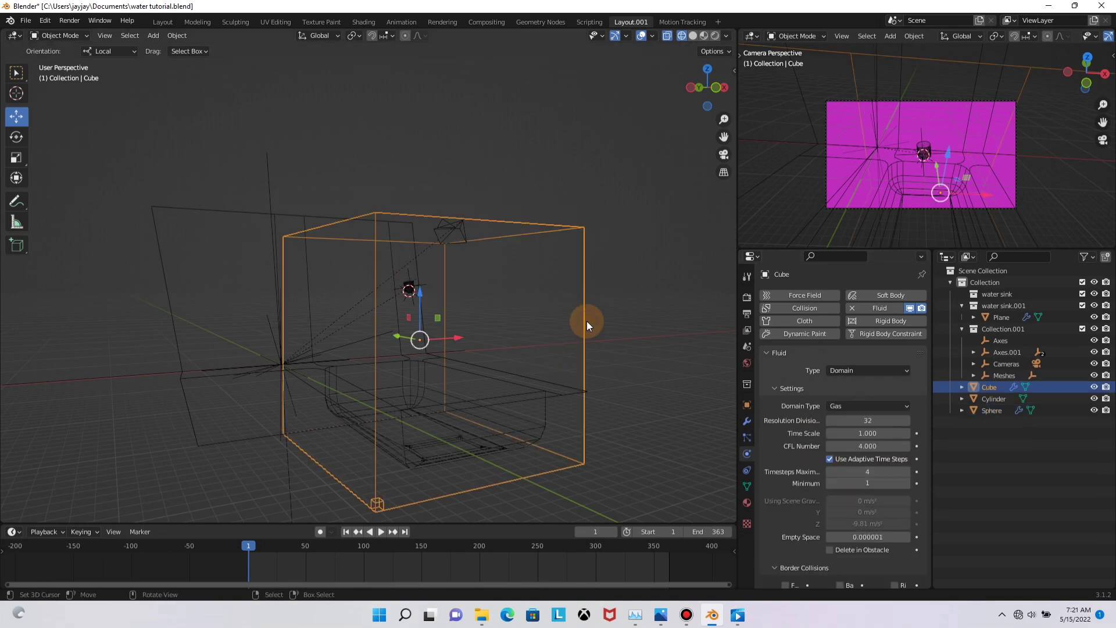
click(843, 406)
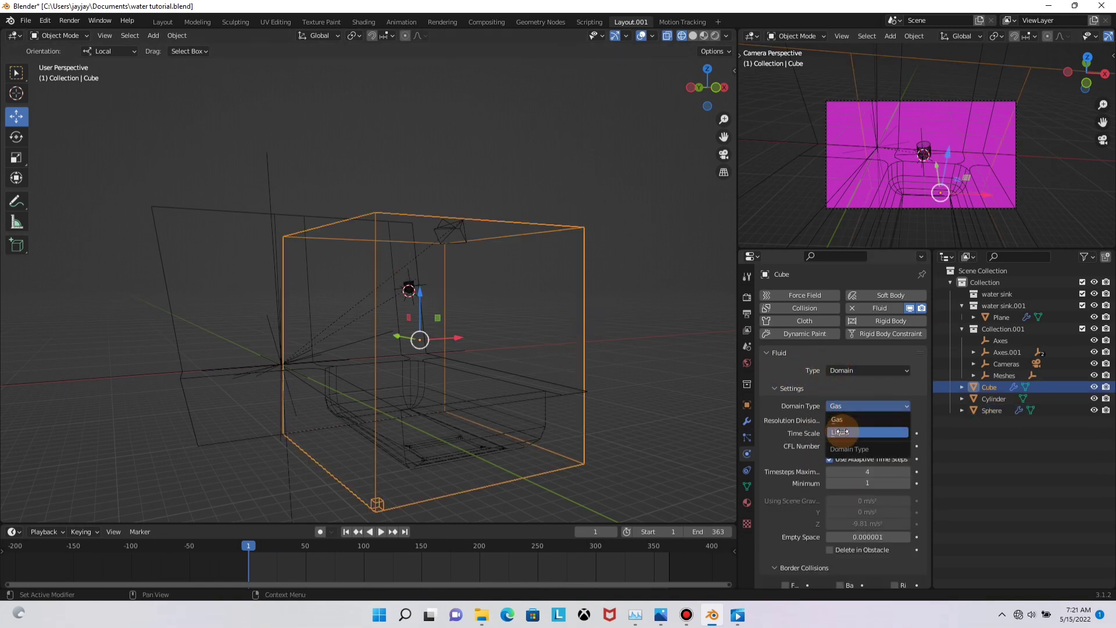
click(841, 431)
scroll(837, 450, down, 15)
scroll(833, 457, down, 1)
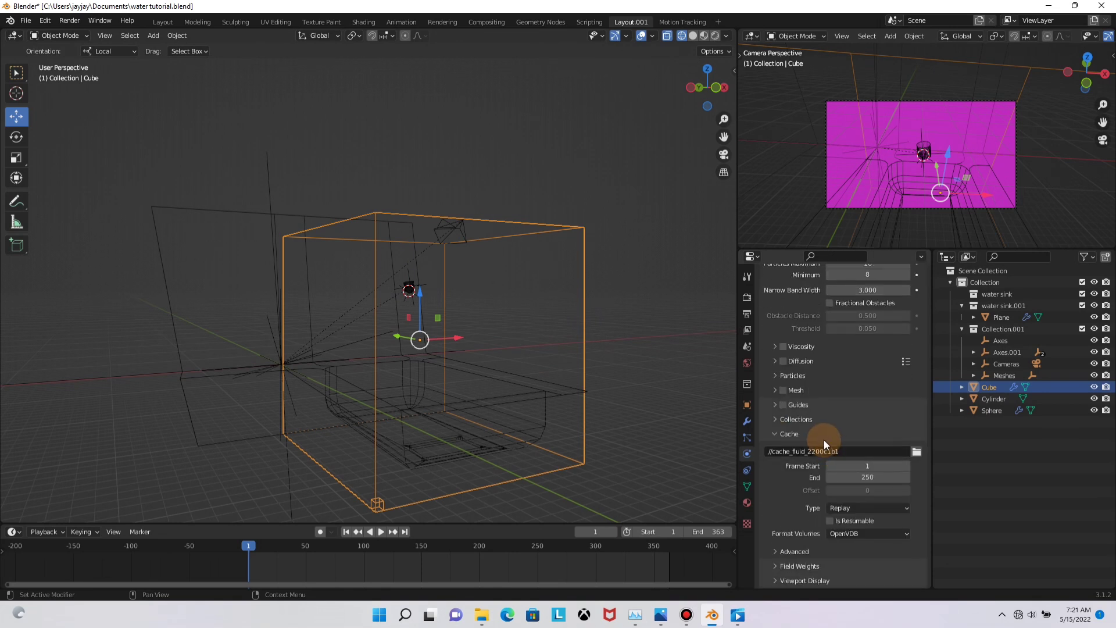
click(780, 391)
Set the domain's cache type to All and turn on Is Resumable
scroll(826, 524, down, 1)
click(845, 495)
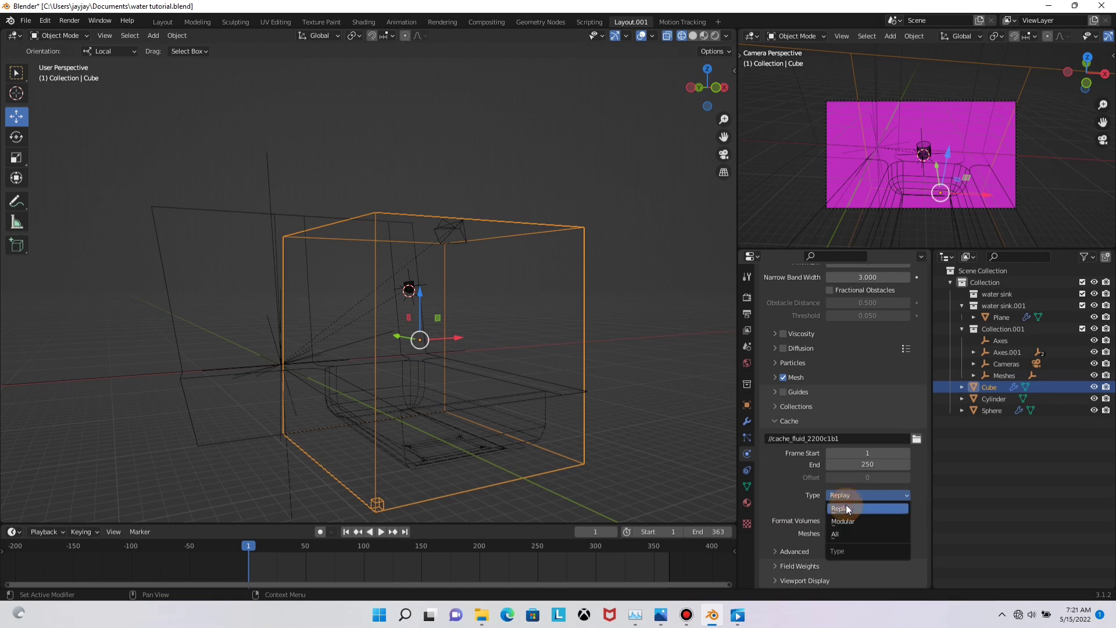
click(843, 534)
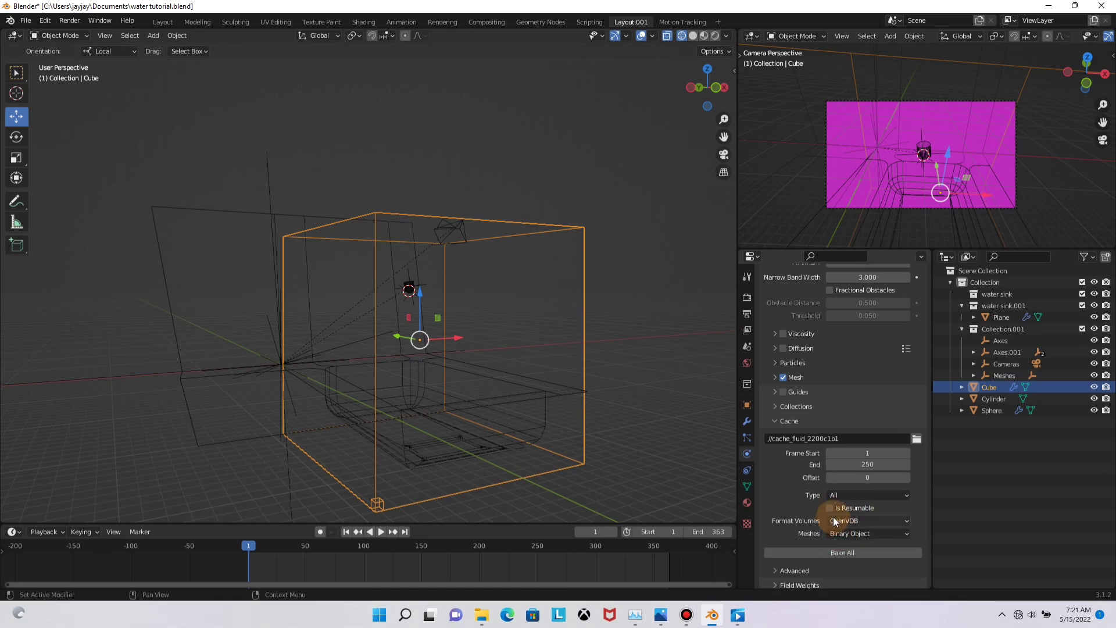
scroll(828, 529, down, 1)
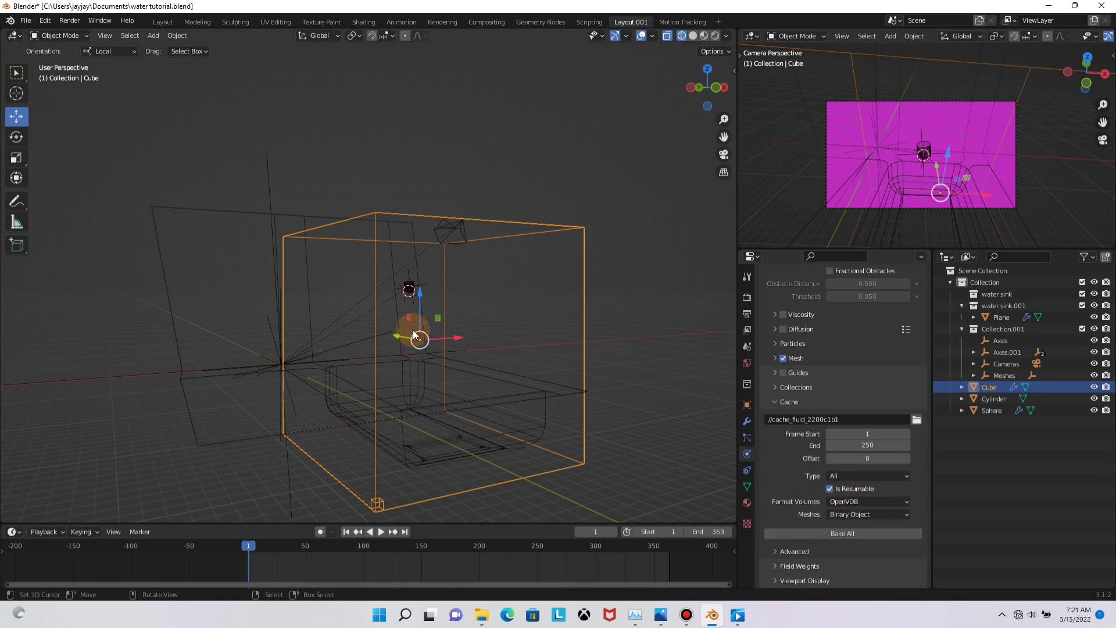
Remove the sink plane's existing fluid physics and add it again with the type Effector
middle_drag(413, 331, 500, 359)
key(shift+z)
scroll(387, 253, up, 4)
key(shift+z)
mouse_move(479, 256)
middle_down()
mouse_move(369, 247)
mouse_move(411, 306)
mouse_move(399, 219)
mouse_move(479, 280)
middle_up()
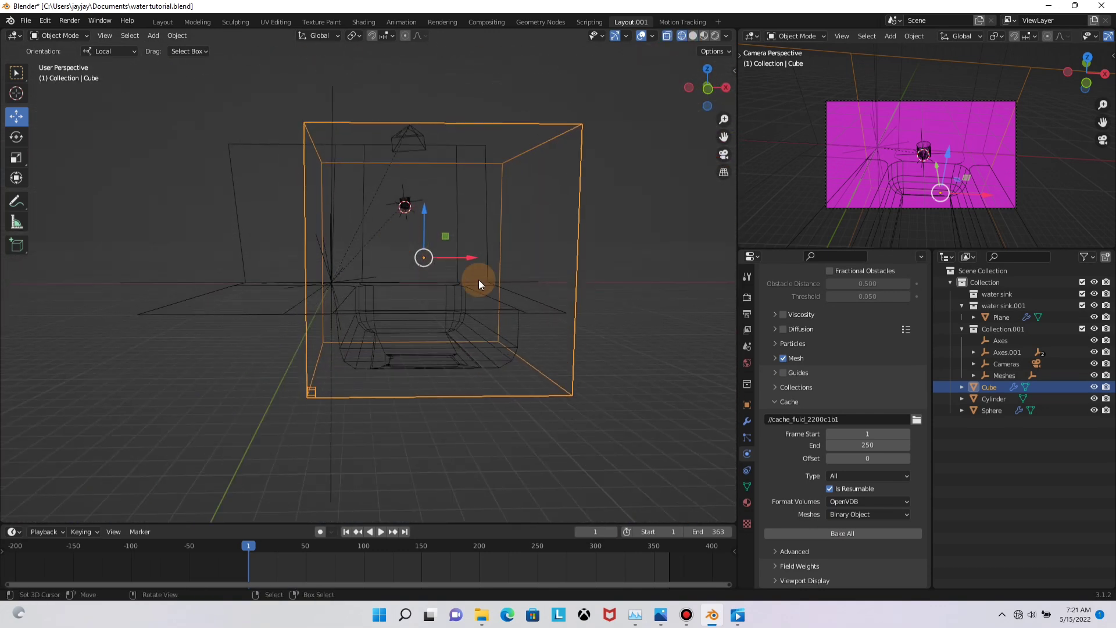
click(523, 315)
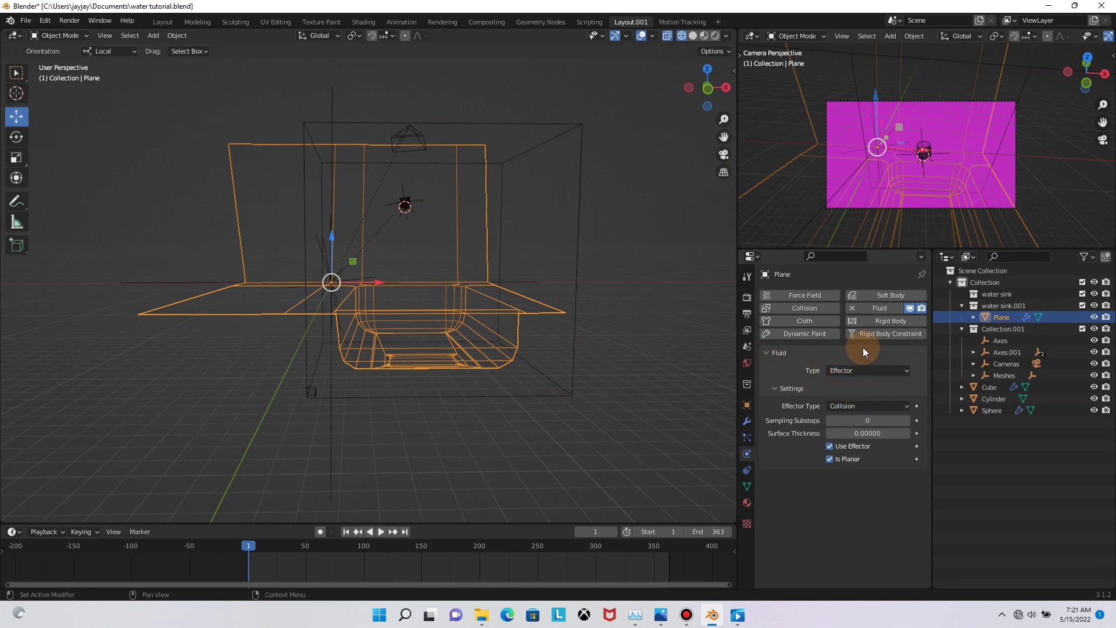
click(852, 307)
click(880, 308)
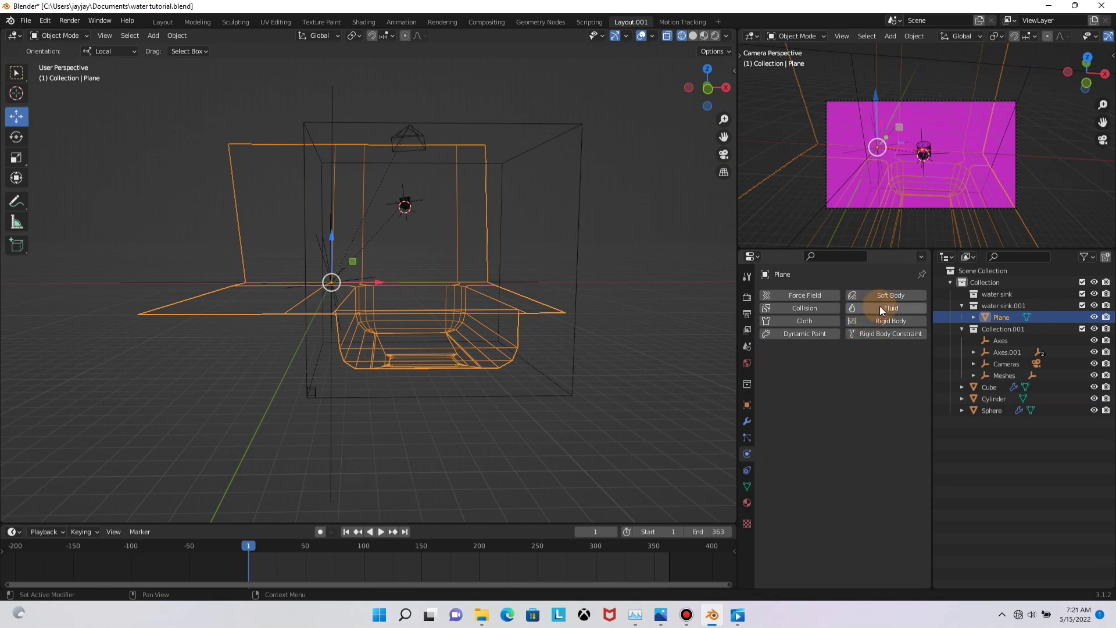
click(843, 366)
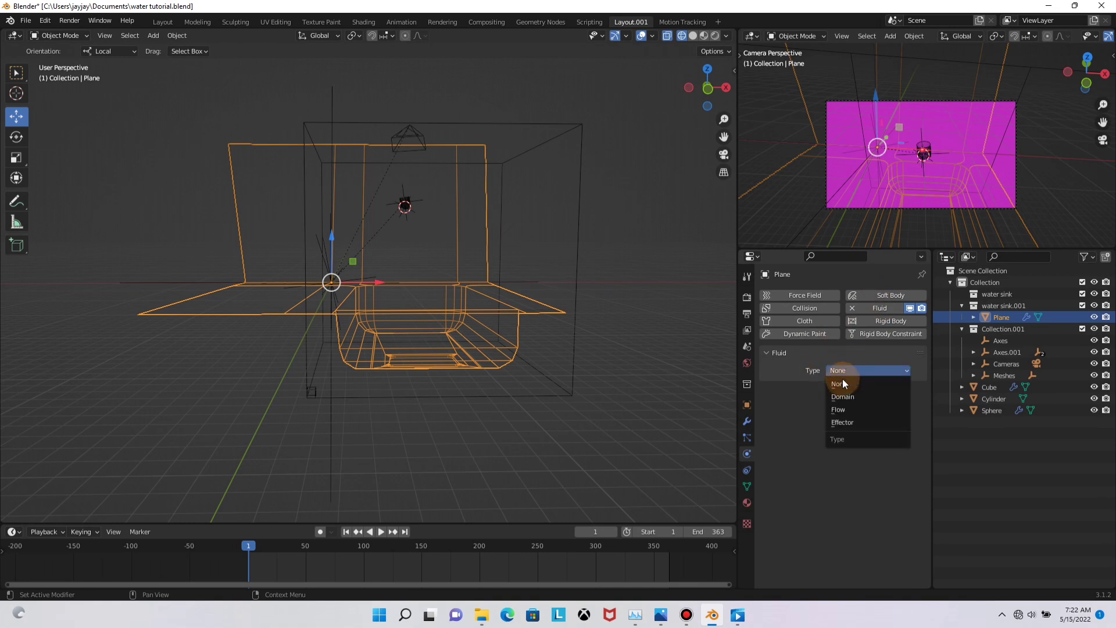
click(849, 422)
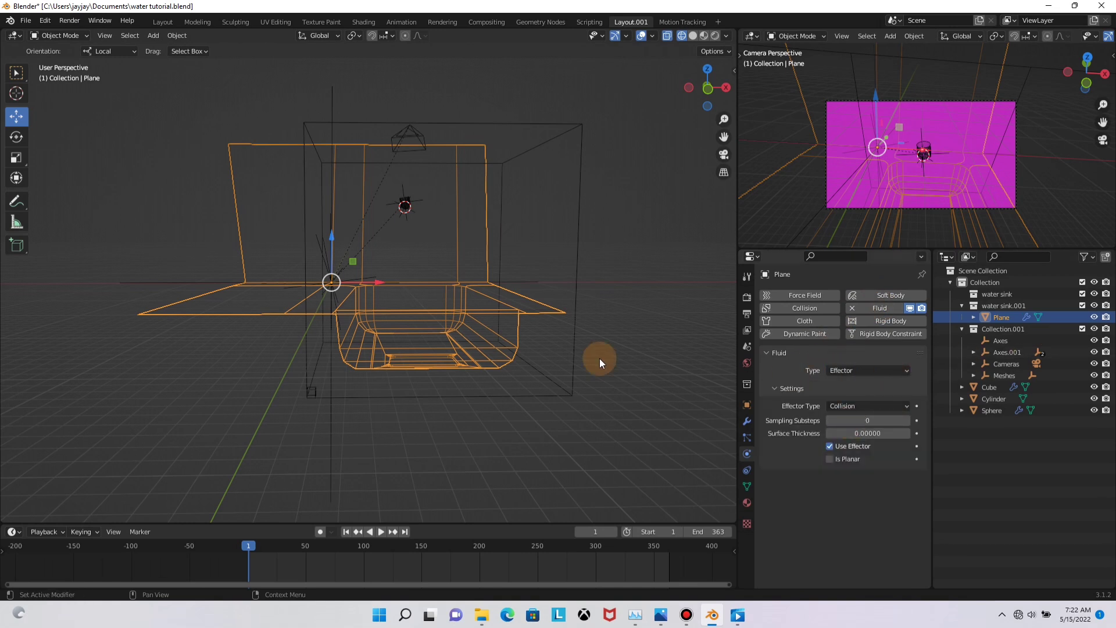
Check the sink's open, single-surface geometry and turn on Is Planar for its collision effector
click(582, 308)
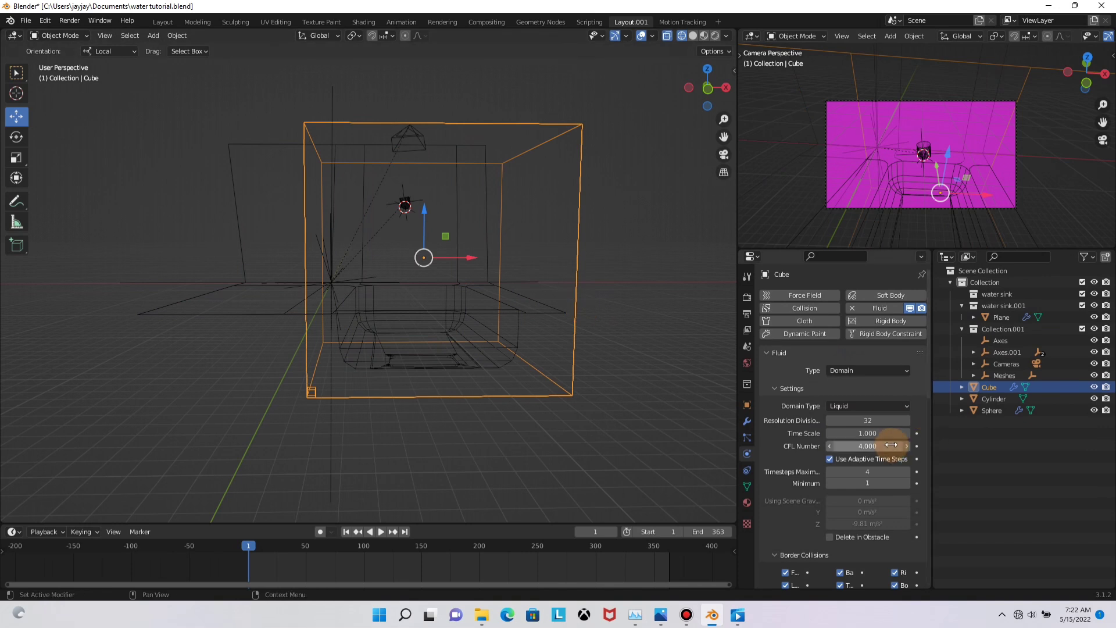
click(559, 318)
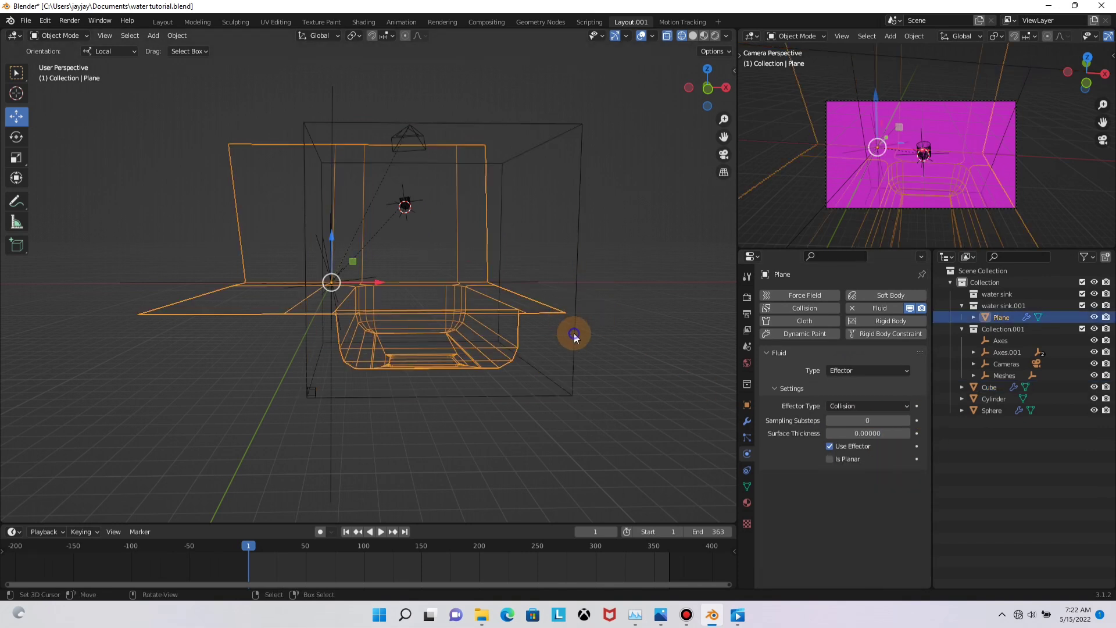
click(508, 317)
click(376, 330)
mouse_move(376, 330)
middle_down()
mouse_move(505, 322)
mouse_move(418, 311)
mouse_move(527, 329)
mouse_move(374, 336)
mouse_move(406, 341)
mouse_move(510, 286)
mouse_move(534, 311)
mouse_move(473, 320)
mouse_move(510, 331)
mouse_move(514, 354)
middle_up()
scroll(417, 311, up, 5)
key(shift+z)
scroll(492, 357, down, 3)
key(shift+z)
middle_drag(472, 320, 386, 314)
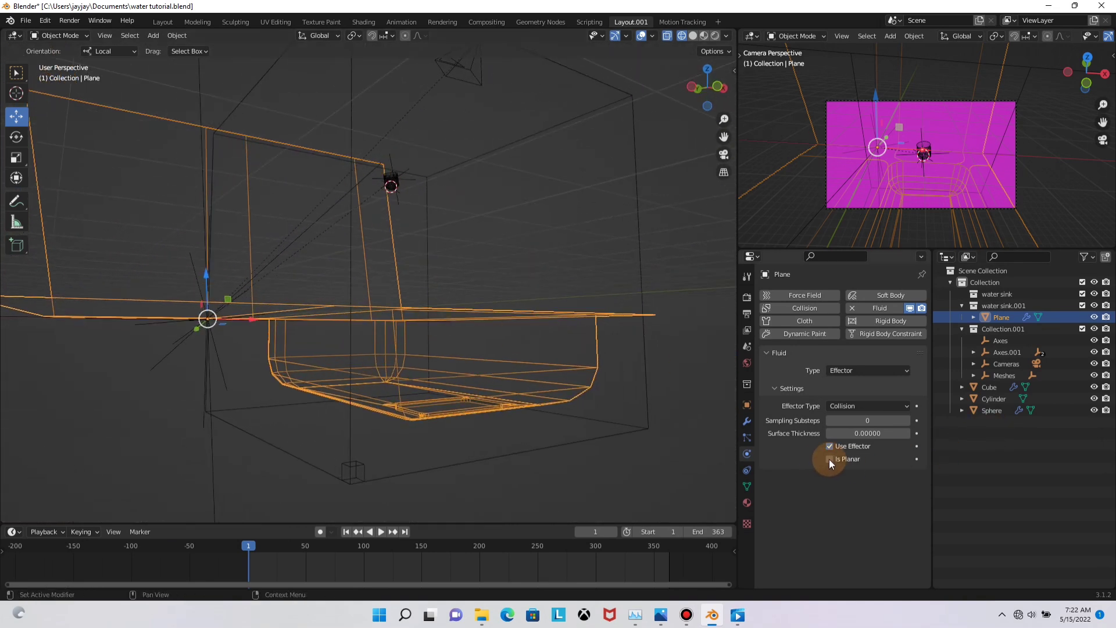
middle_drag(630, 399, 500, 337)
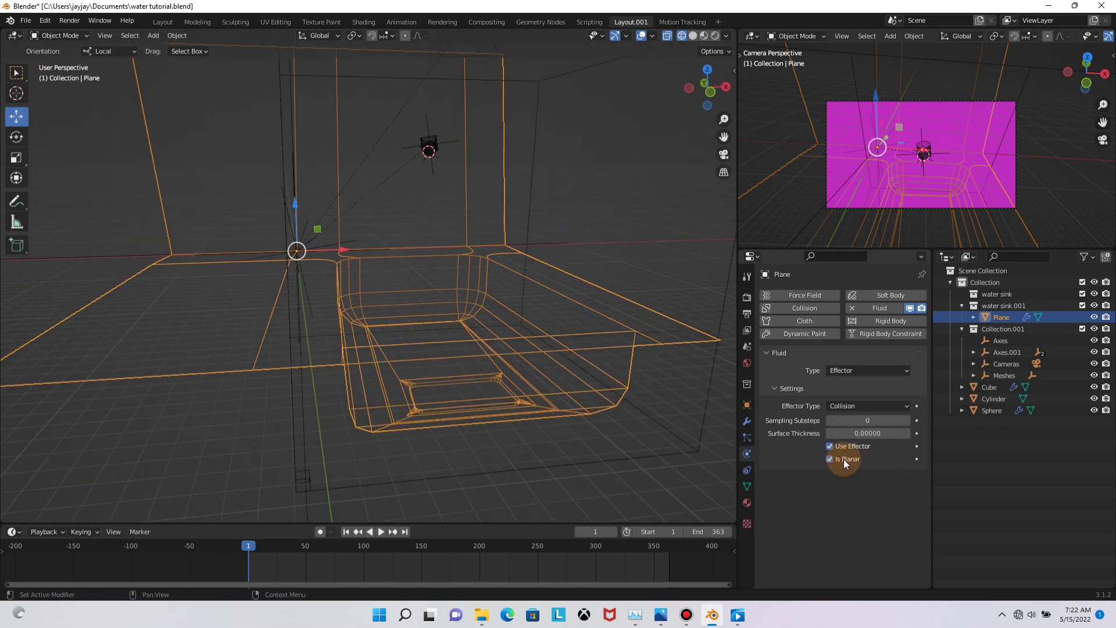
scroll(465, 315, down, 3)
shift+middle_drag(431, 315, 506, 327)
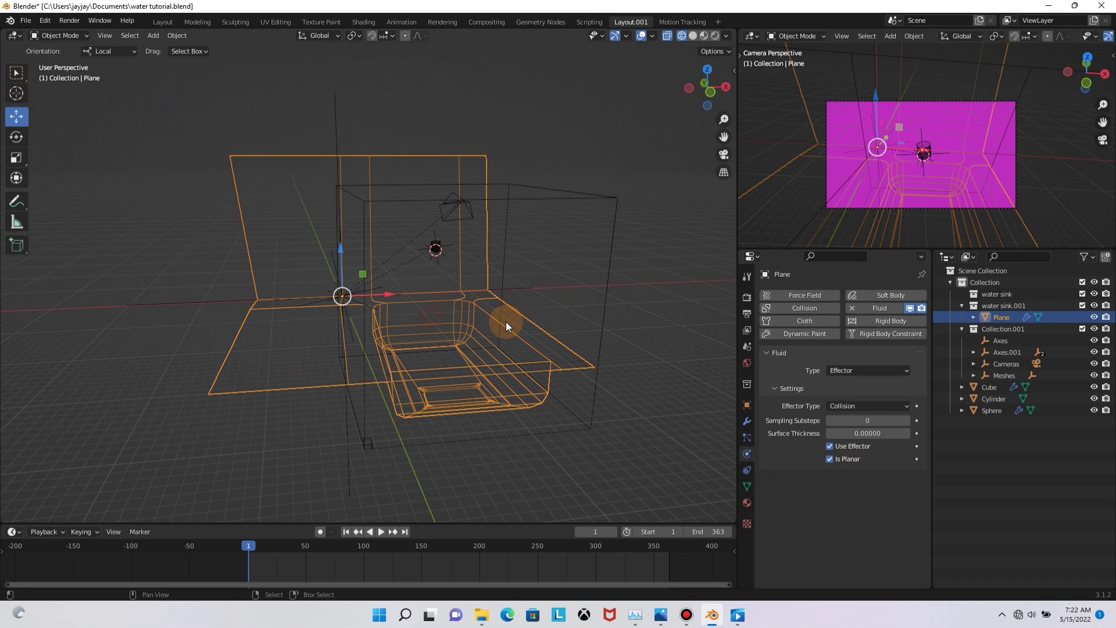
Select the domain cube and bake the whole liquid simulation
click(588, 200)
middle_drag(588, 200, 407, 319)
scroll(849, 504, down, 5)
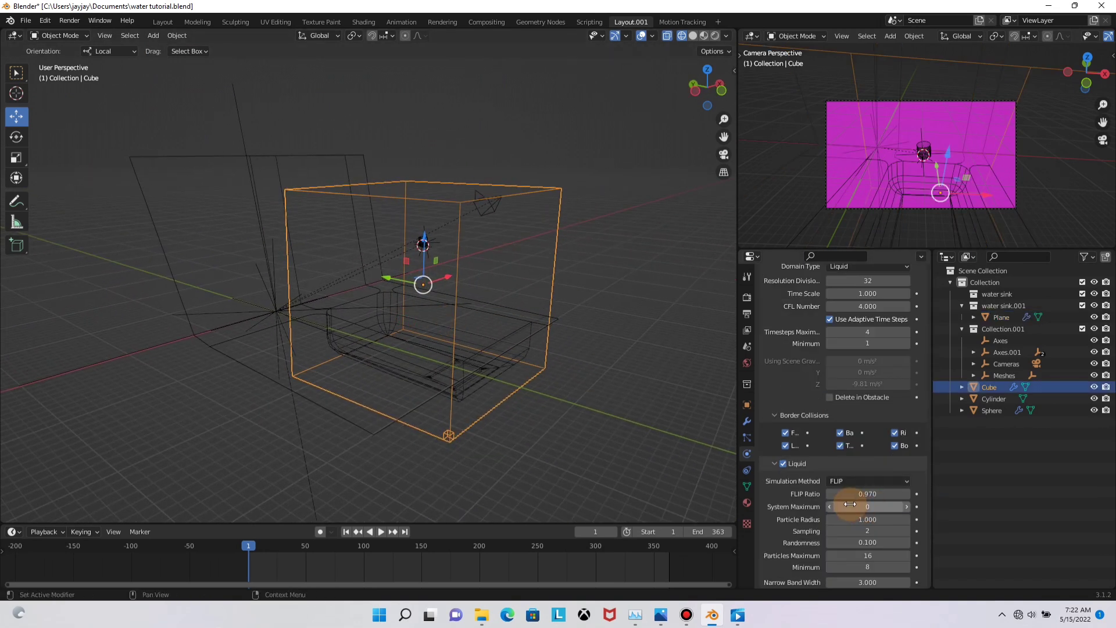
scroll(849, 504, down, 5)
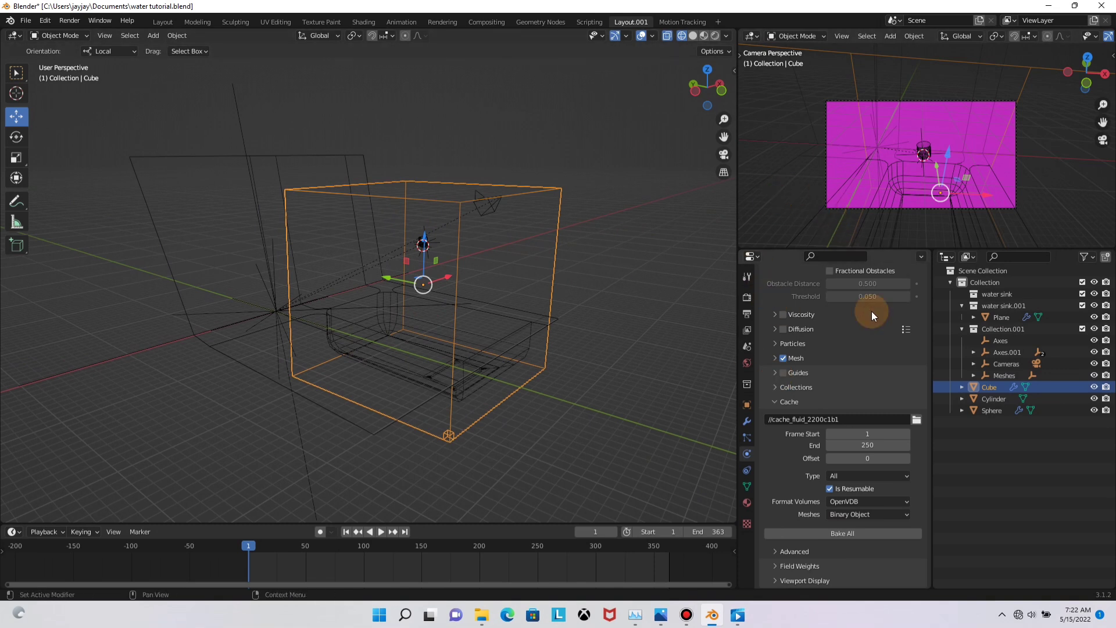
click(857, 533)
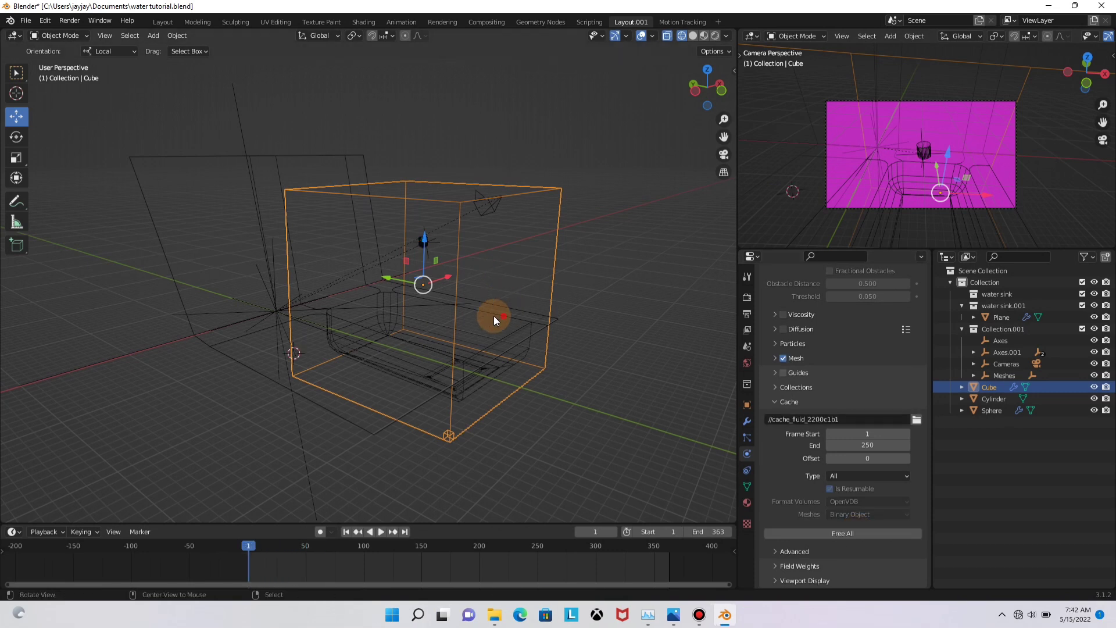
Play the baked simulation from the first frame to check for liquid inside the domain, then return to frame 1
middle_drag(494, 315, 382, 446)
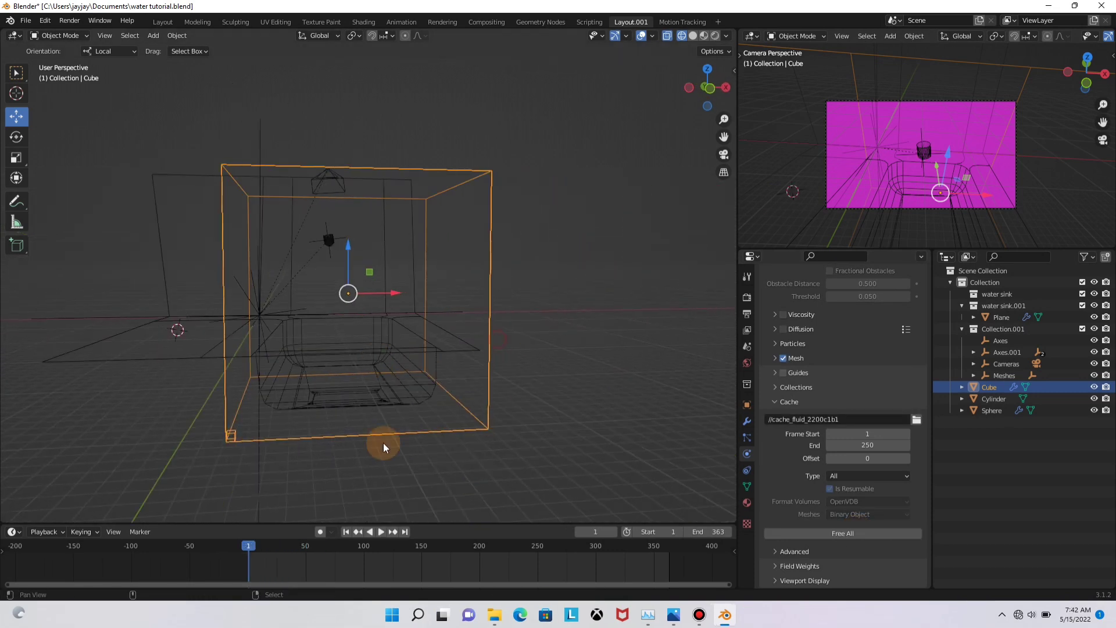
click(386, 532)
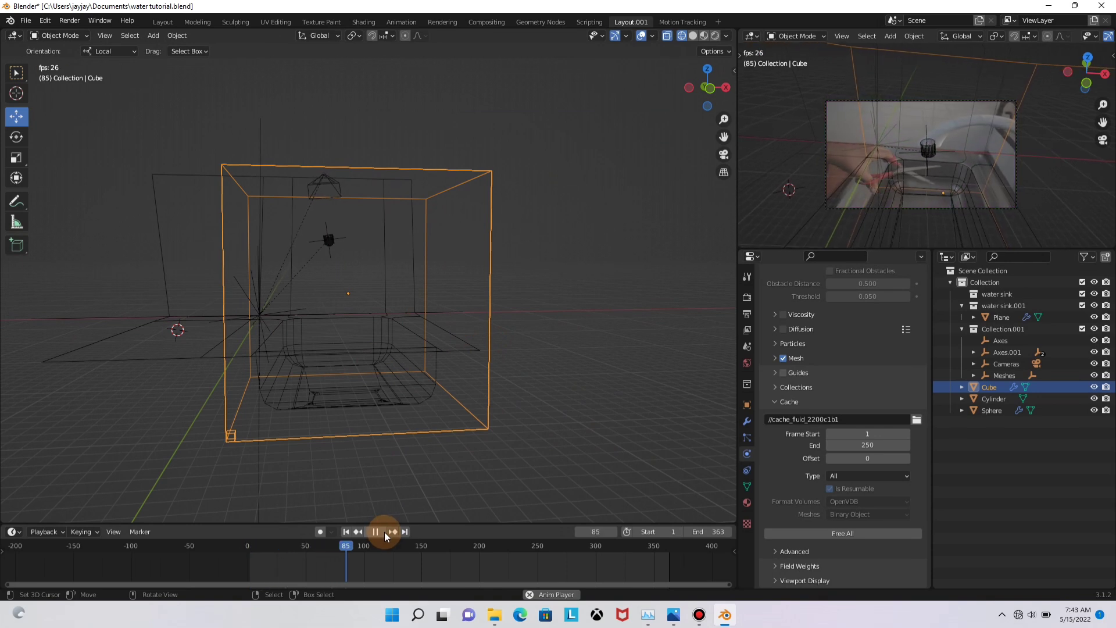
middle_drag(319, 343, 507, 476)
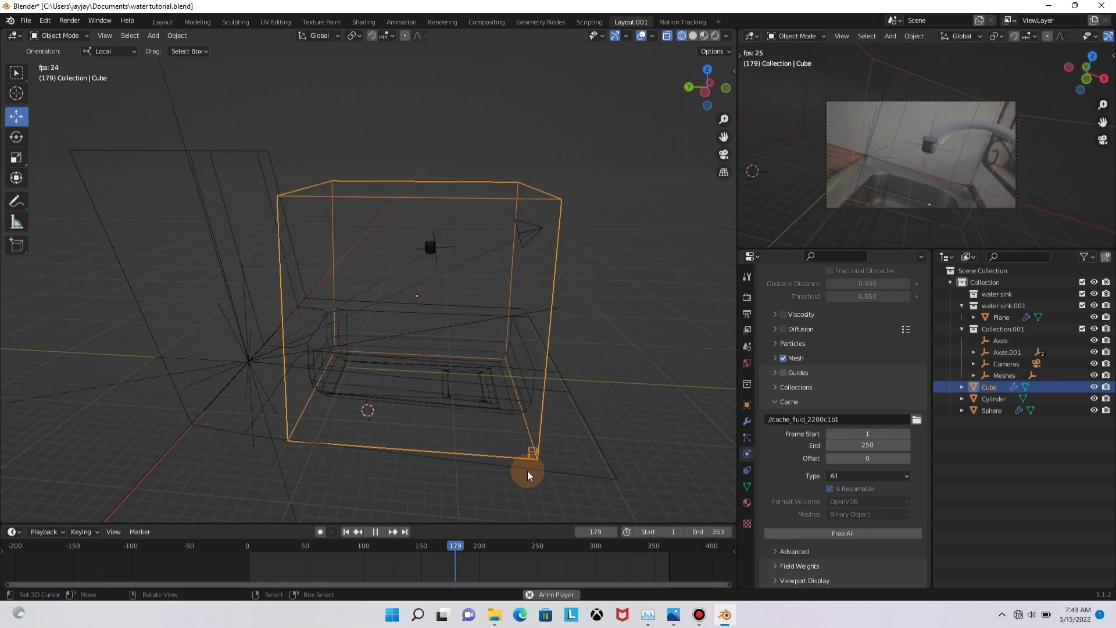
click(374, 531)
middle_drag(515, 401, 367, 256)
scroll(480, 278, down, 3)
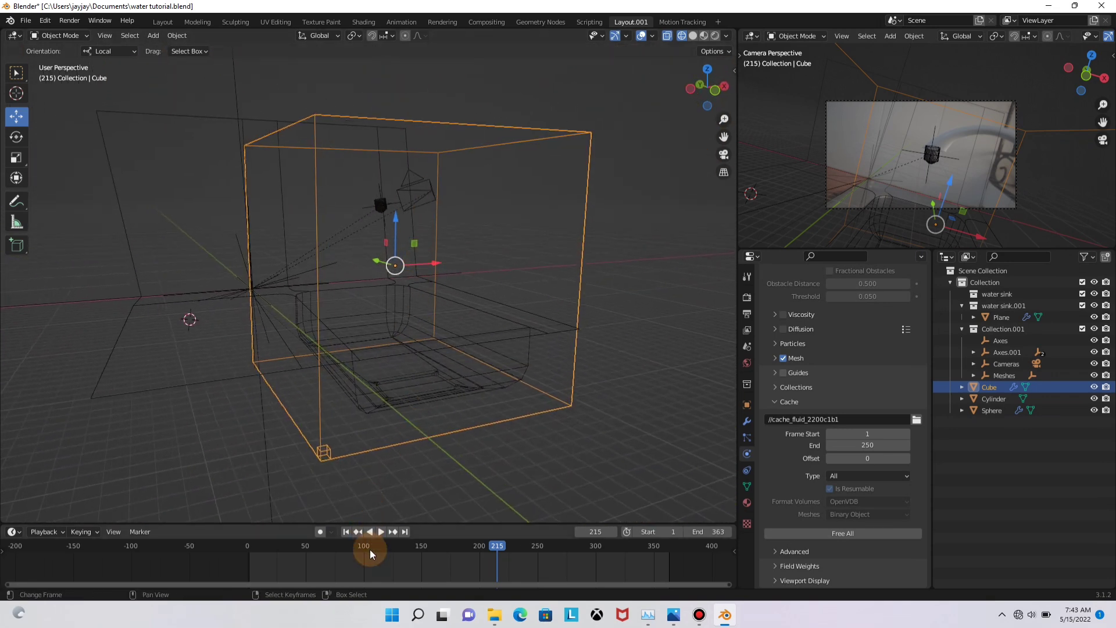
click(349, 531)
click(380, 531)
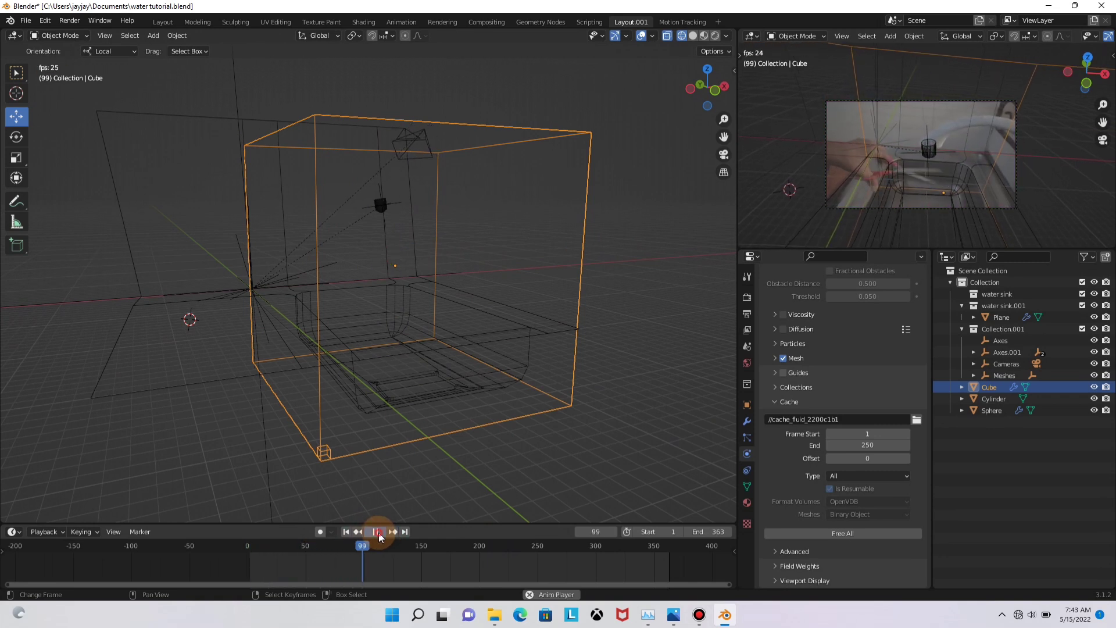
click(375, 531)
click(346, 531)
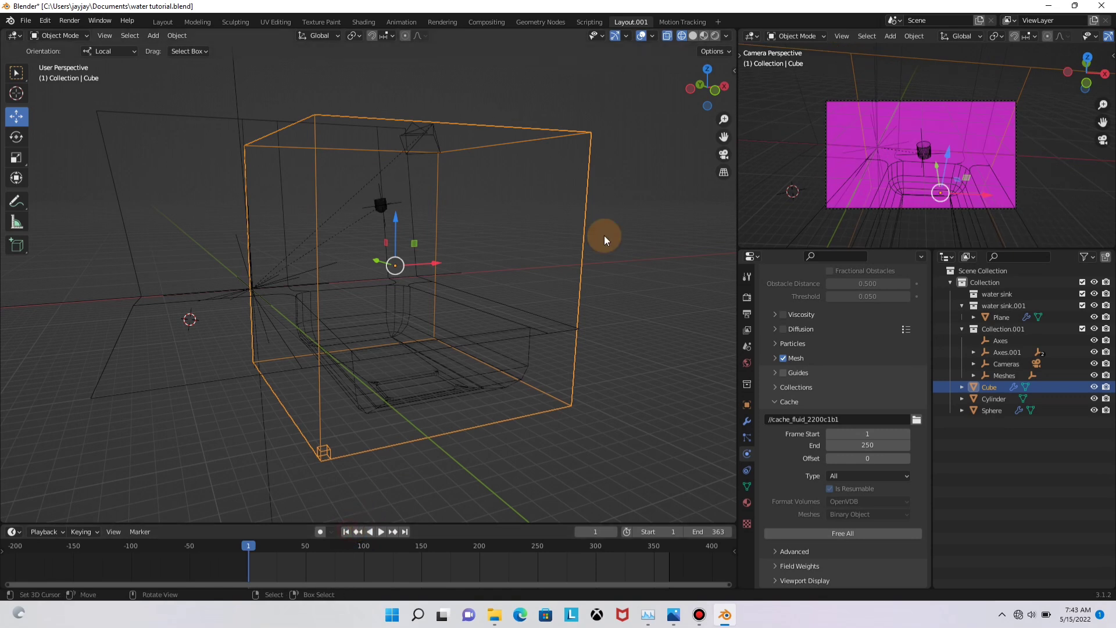
Free the domain's bake and rebake the liquid with Resolution Divisions set to 128
click(829, 533)
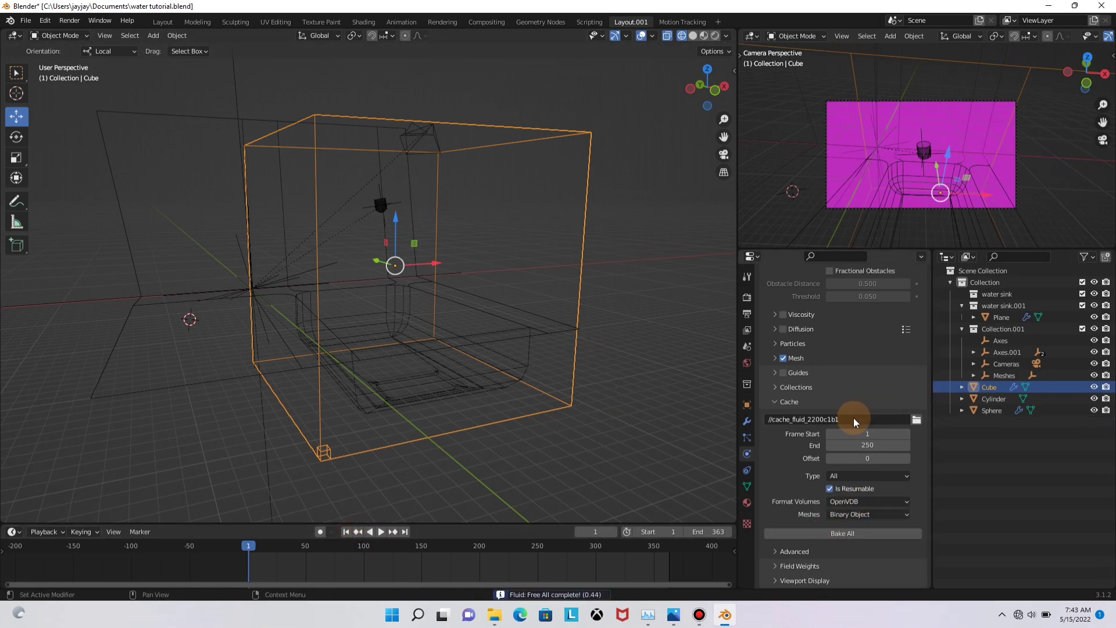
scroll(863, 384, up, 8)
scroll(866, 372, up, 10)
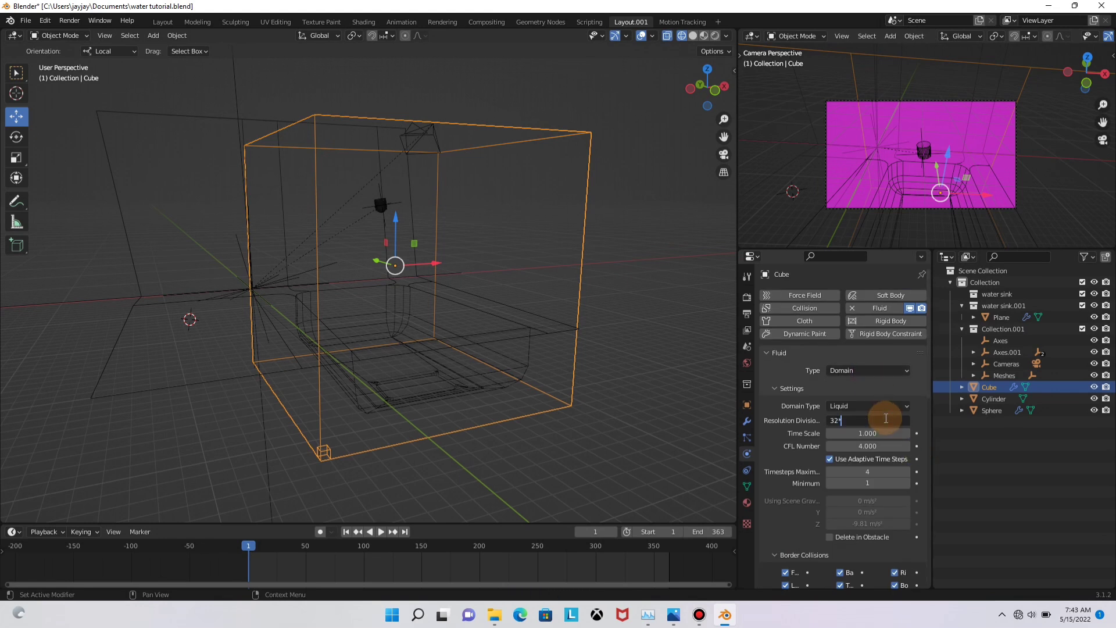
key(Return)
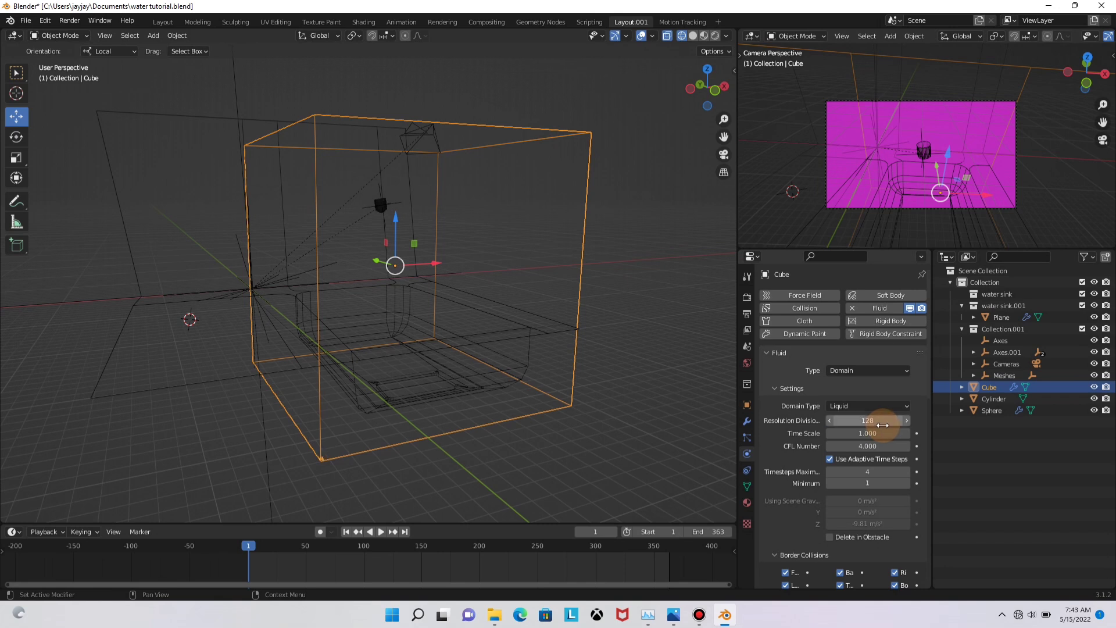
scroll(819, 508, down, 15)
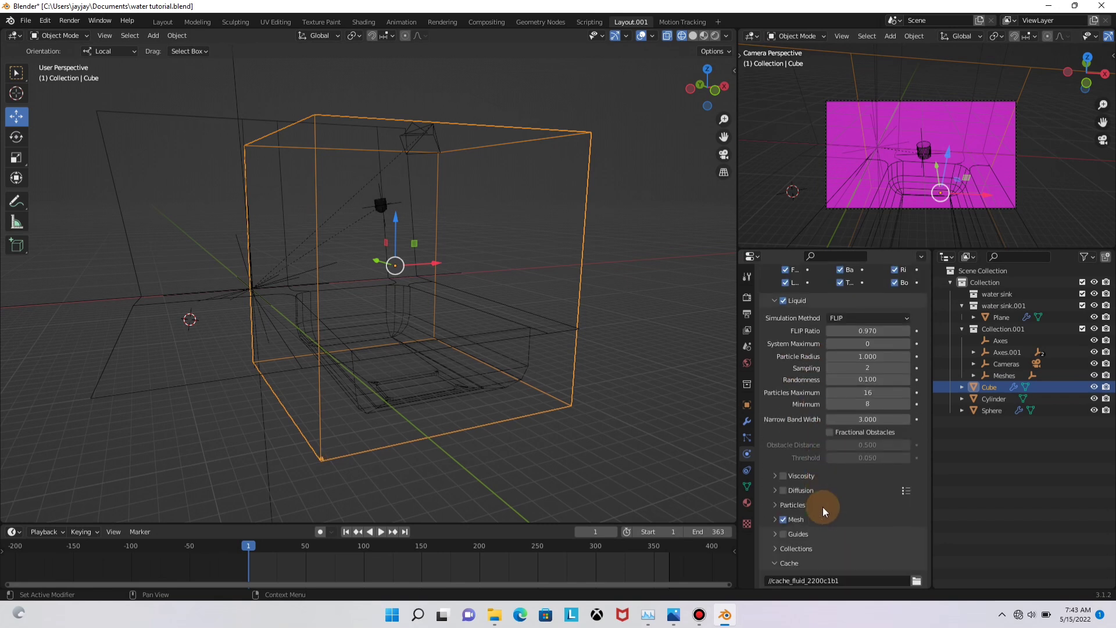
click(821, 538)
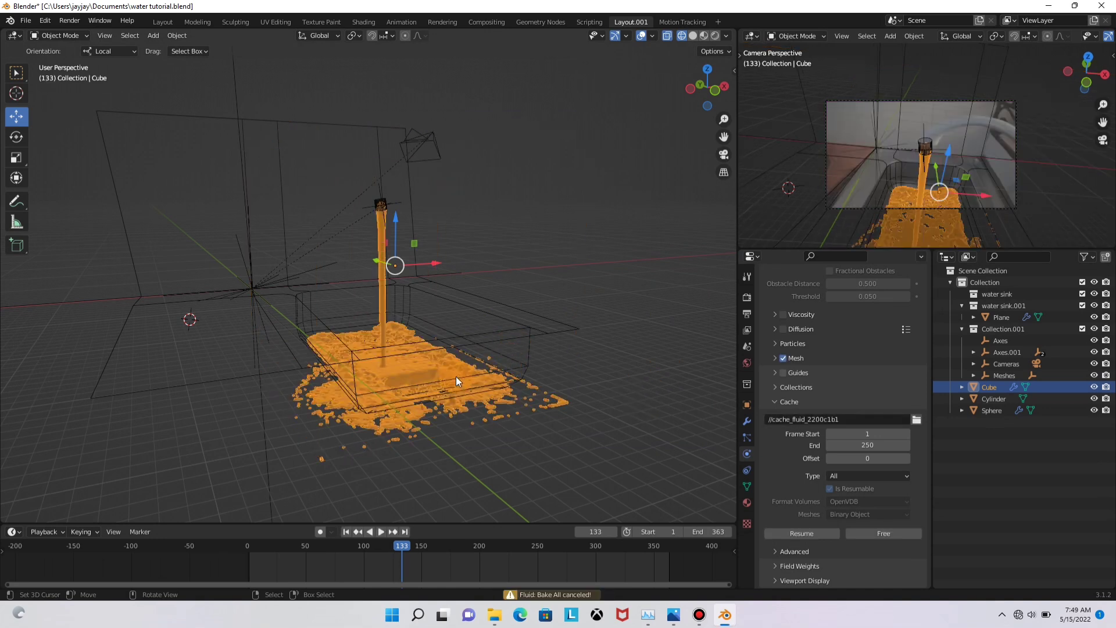
Play the baked water in solid shading and examine how it lands in the sink and drains through its opening
mouse_move(456, 372)
middle_down()
mouse_move(428, 340)
mouse_move(486, 354)
mouse_move(495, 374)
mouse_move(392, 347)
mouse_move(385, 298)
mouse_move(367, 284)
mouse_move(448, 310)
mouse_move(441, 382)
mouse_move(475, 327)
mouse_move(498, 350)
mouse_move(448, 302)
mouse_move(456, 263)
mouse_move(445, 294)
middle_up()
key(shift+z)
scroll(472, 318, up, 4)
right_click(477, 337)
click(478, 338)
scroll(430, 280, up, 5)
scroll(524, 293, down, 6)
middle_drag(524, 293, 464, 530)
click(346, 531)
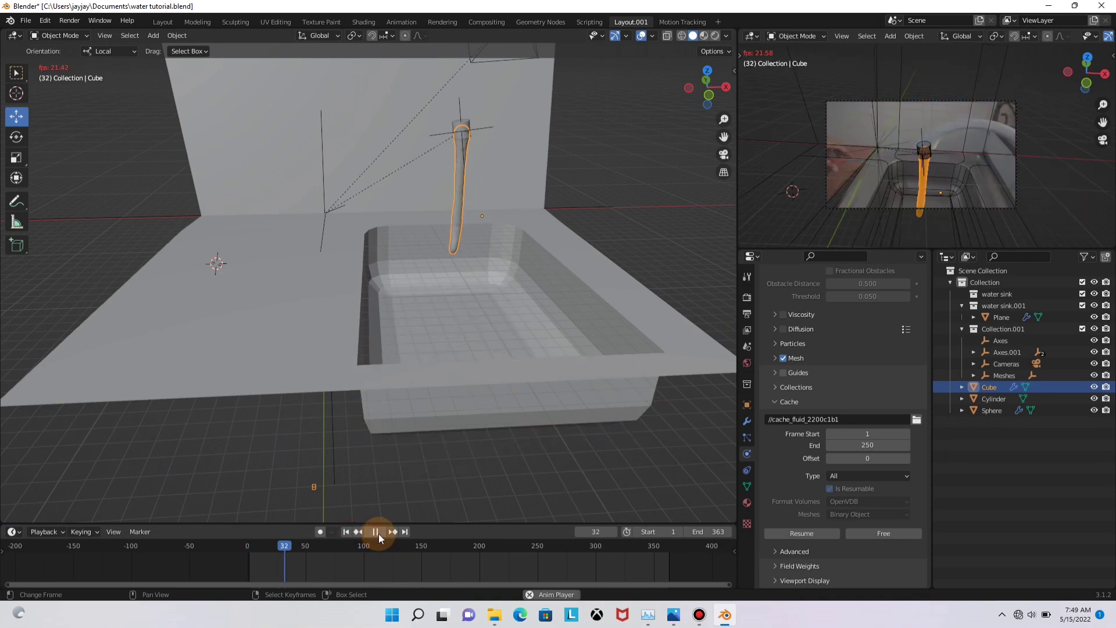
scroll(476, 363, up, 8)
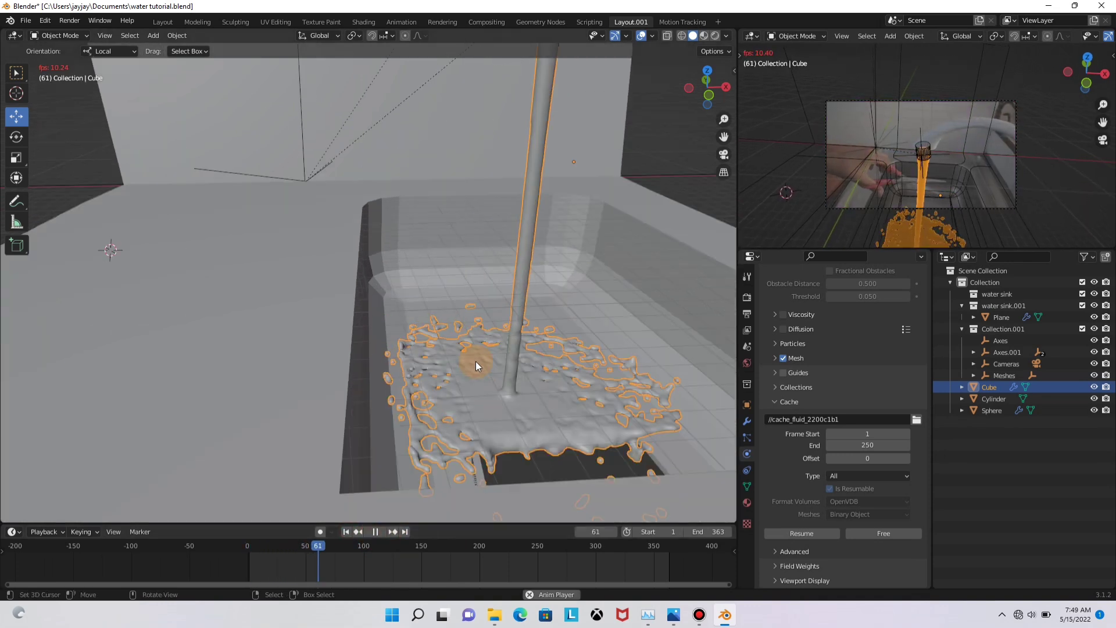
scroll(438, 351, down, 8)
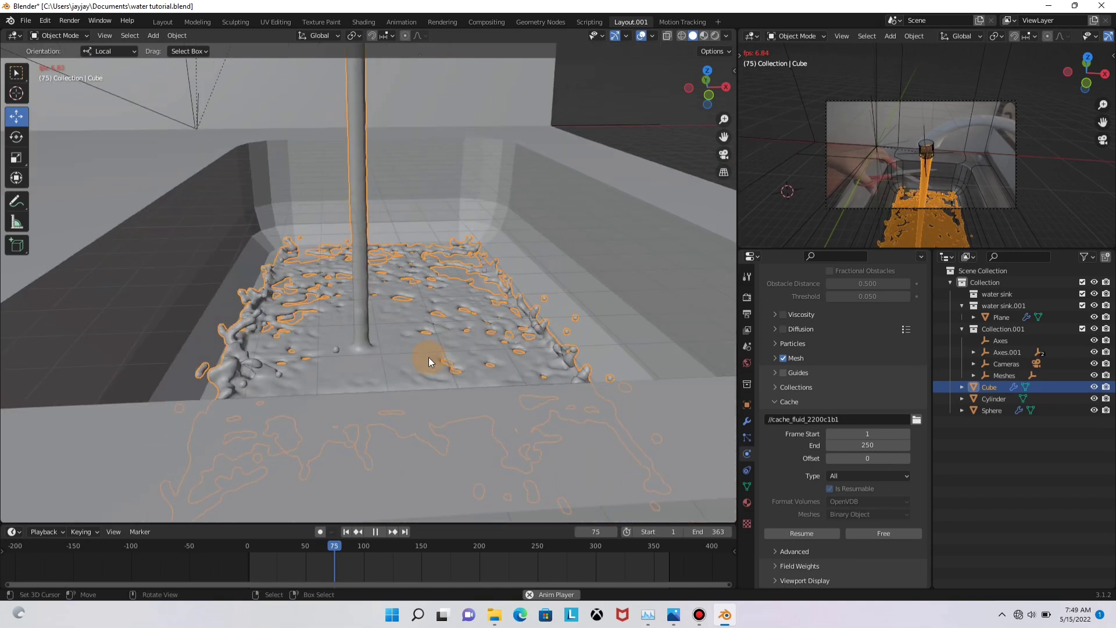
scroll(423, 359, up, 4)
scroll(413, 323, down, 3)
middle_drag(413, 322, 505, 312)
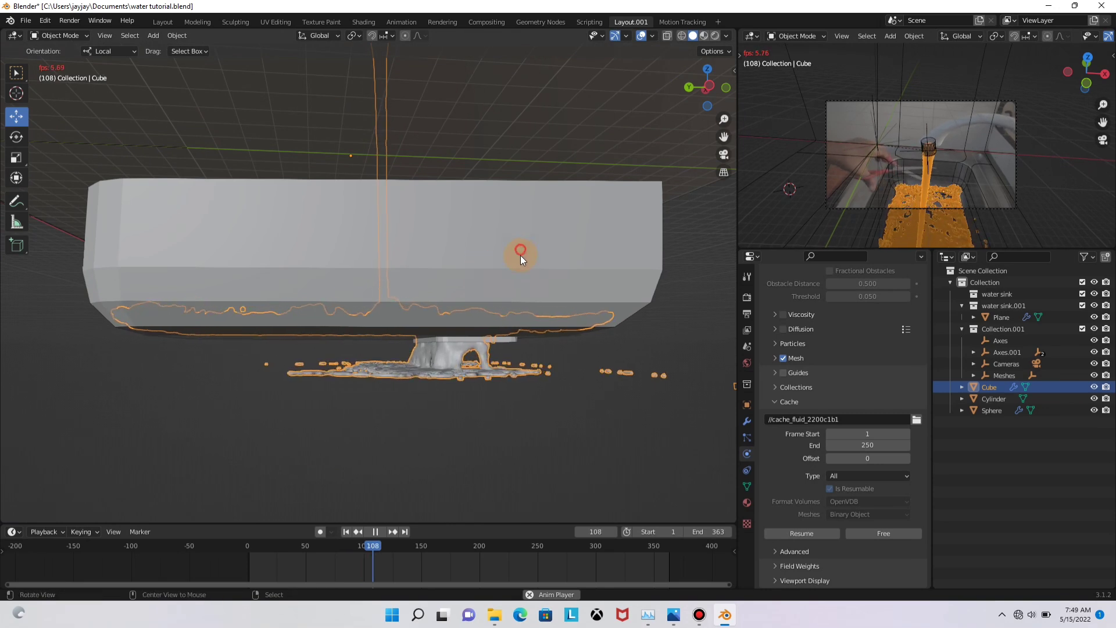
middle_drag(521, 254, 359, 534)
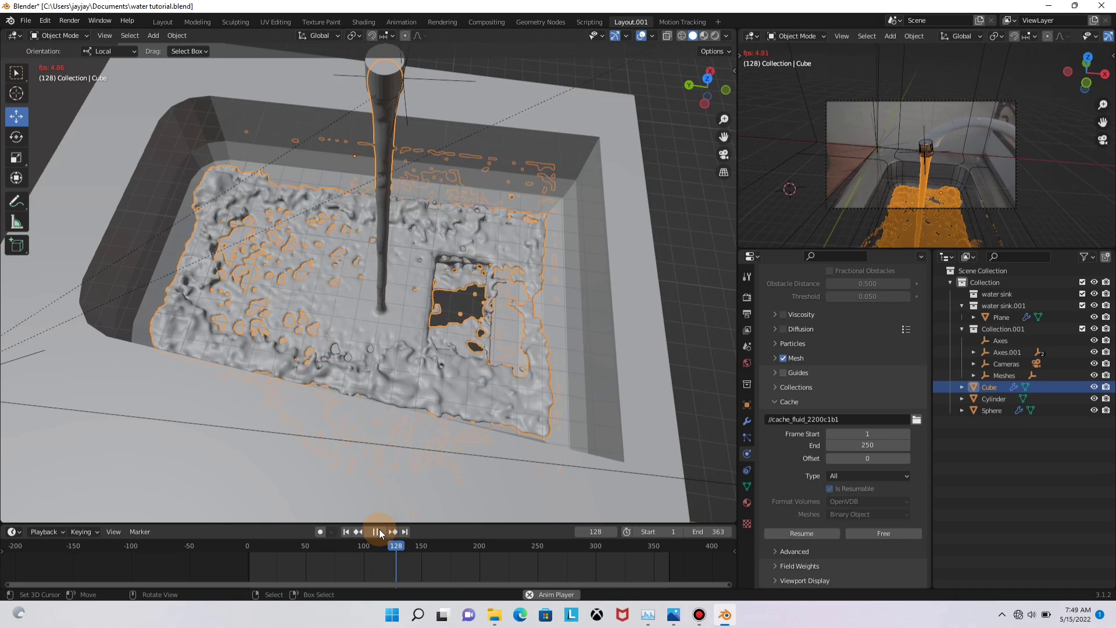
click(377, 531)
click(345, 531)
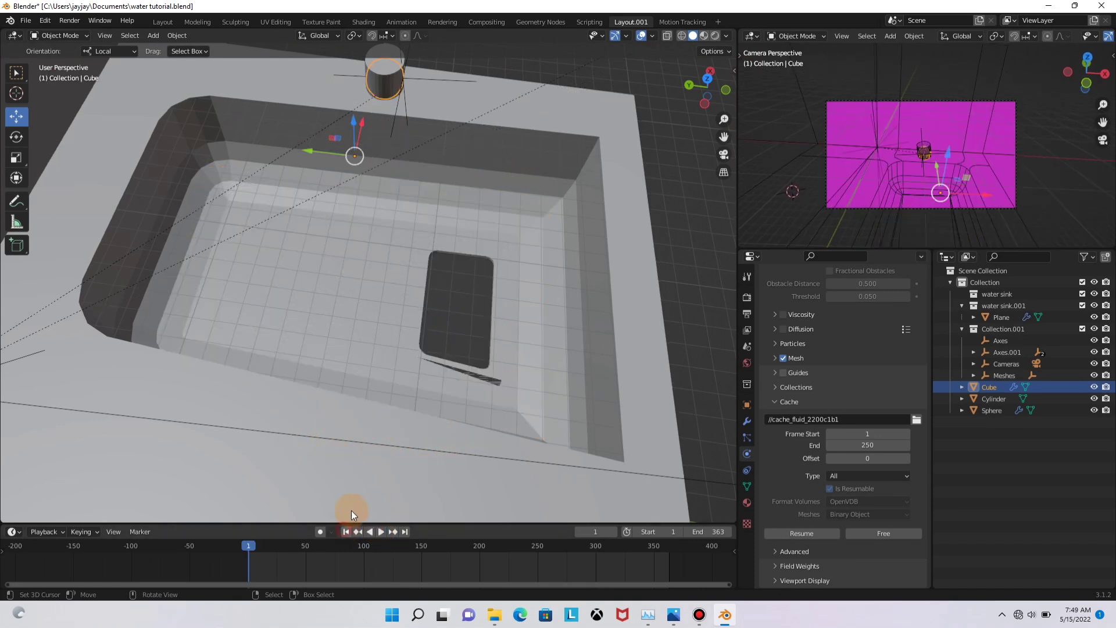
Step frame by frame around frame 97, comparing the simulated stream with the footage to pick where the flow should stop
drag(308, 572, 387, 552)
key(Left)
key(Left)
key(Left)
key(Left)
key(Left)
key(Left)
key(Left)
key(Left)
key(Left)
key(Left)
key(Left)
key(Left)
key(Left)
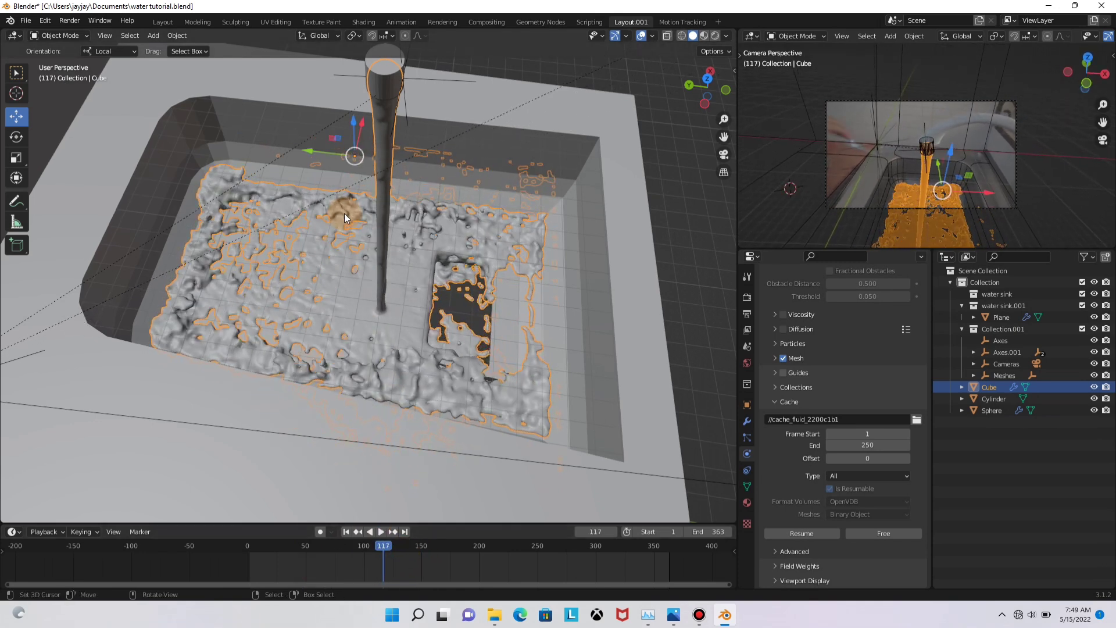
key(Left)
key(Left)
key(Left)
key(Left)
key(Left)
key(Left)
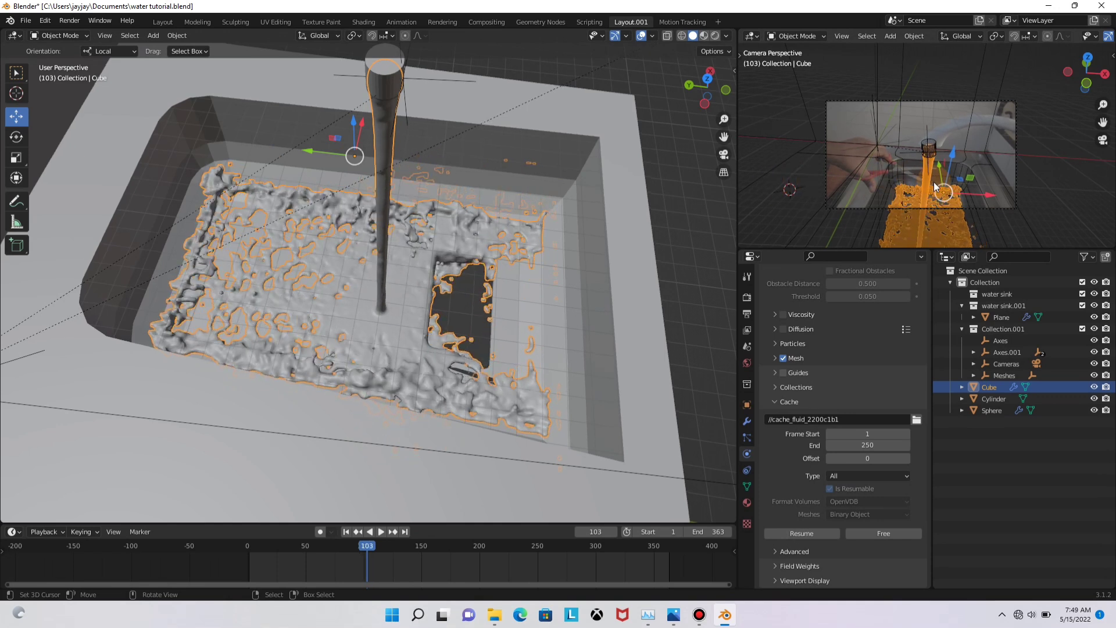
scroll(921, 170, up, 5)
key(Left)
key(Left)
key(Left)
key(Left)
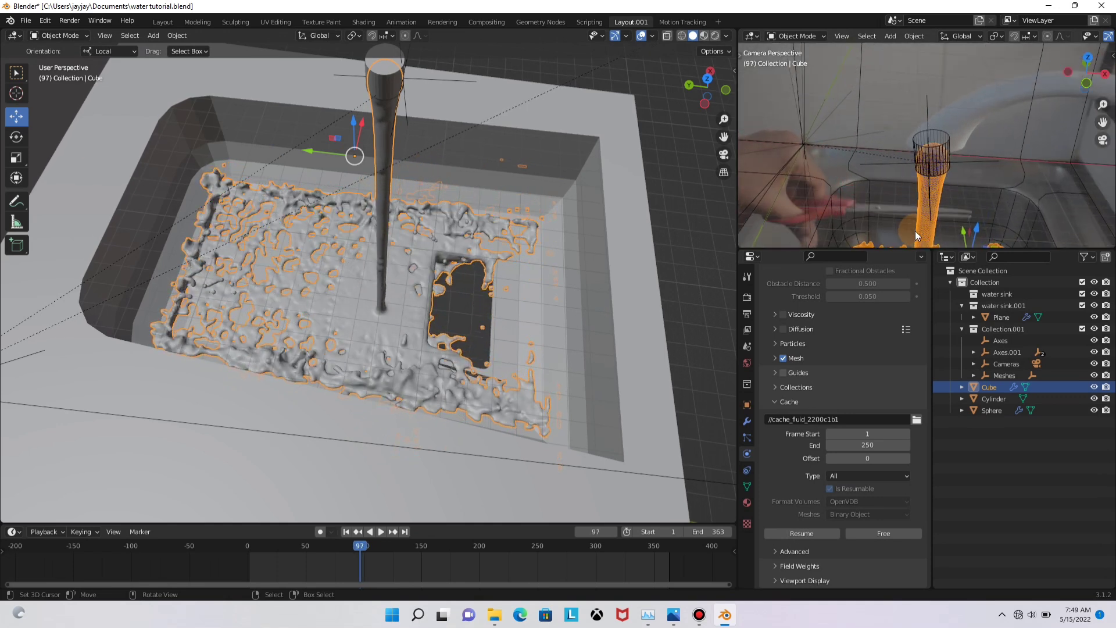
scroll(923, 231, down, 2)
key(Right)
key(Right)
key(Right)
key(Right)
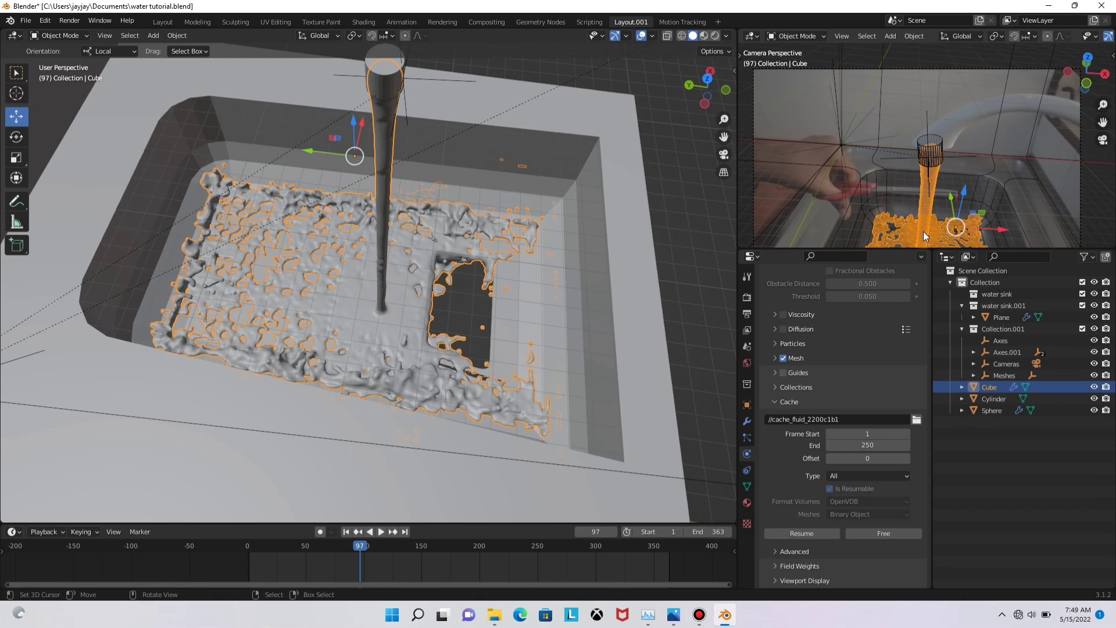
key(Left)
key(Left)
key(Left)
key(Left)
key(Left)
key(Left)
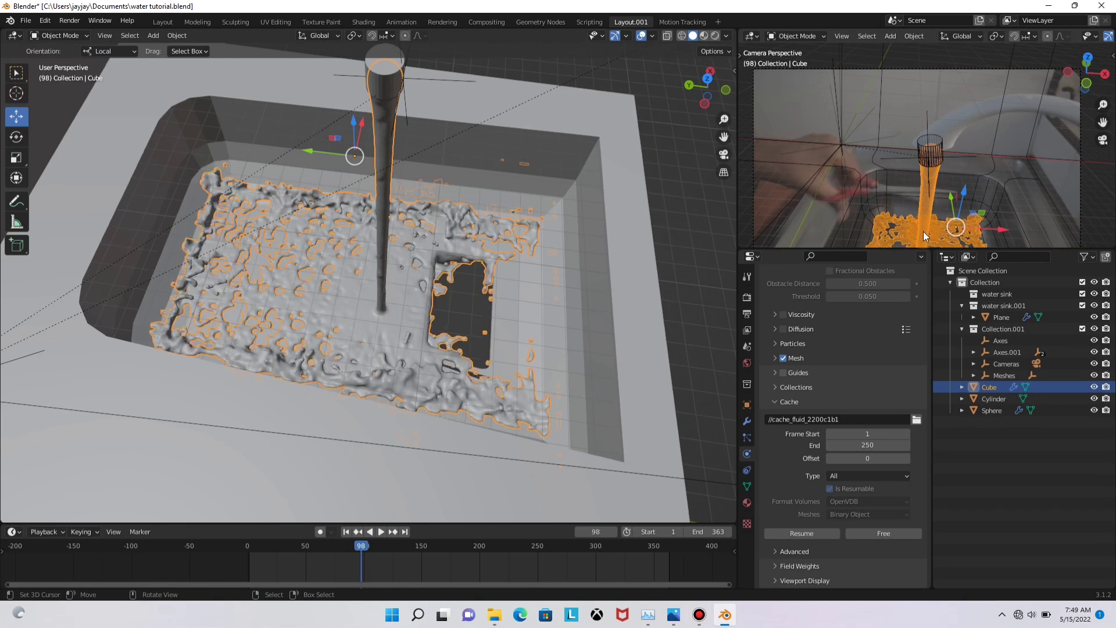
key(Right)
key(Right)
key(Right)
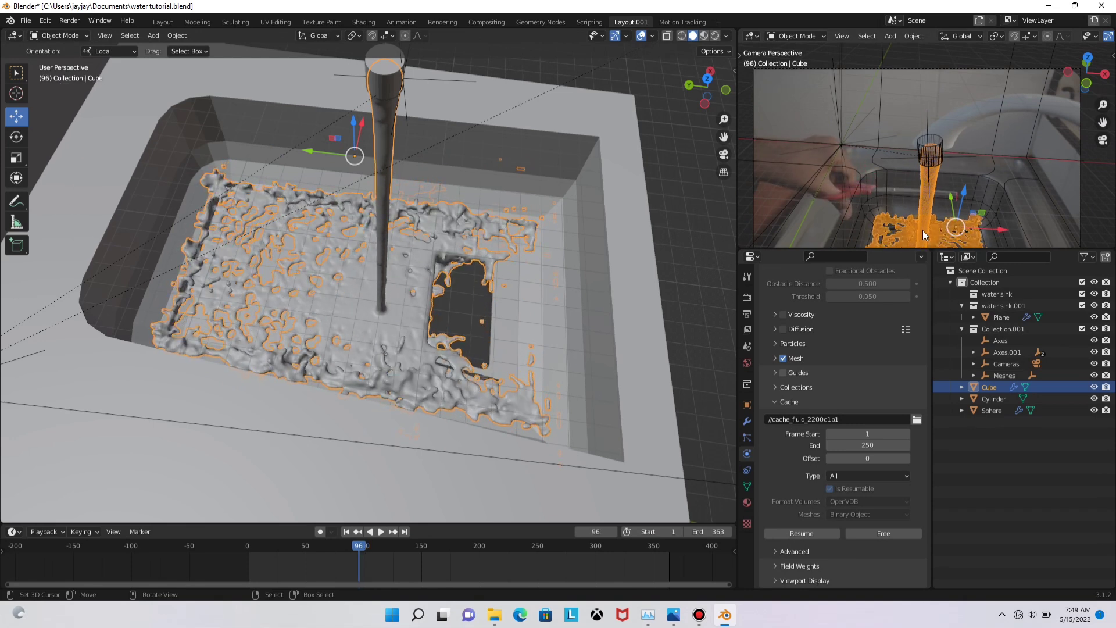
key(Left)
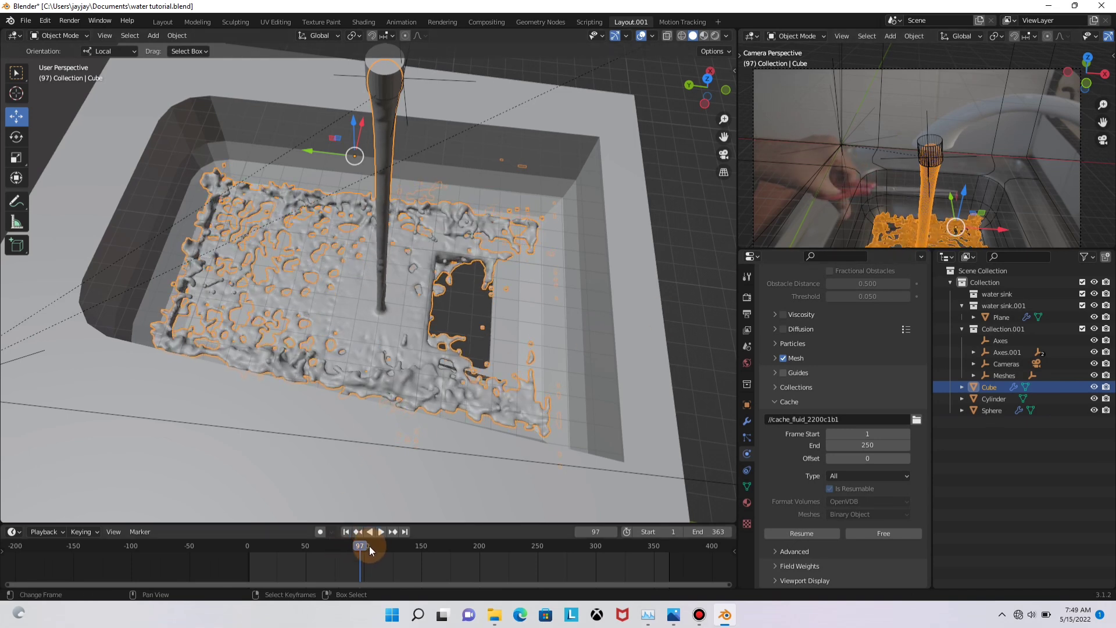
Free the domain's baked liquid cache and return the viewport to wireframe display
scroll(483, 321, down, 5)
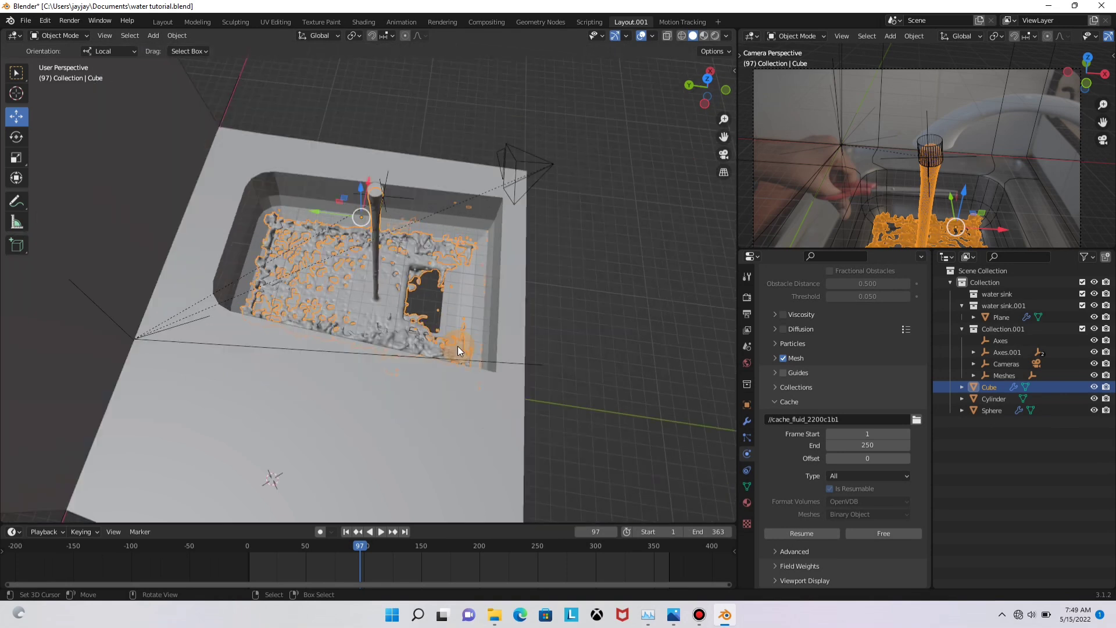
middle_drag(458, 346, 371, 323)
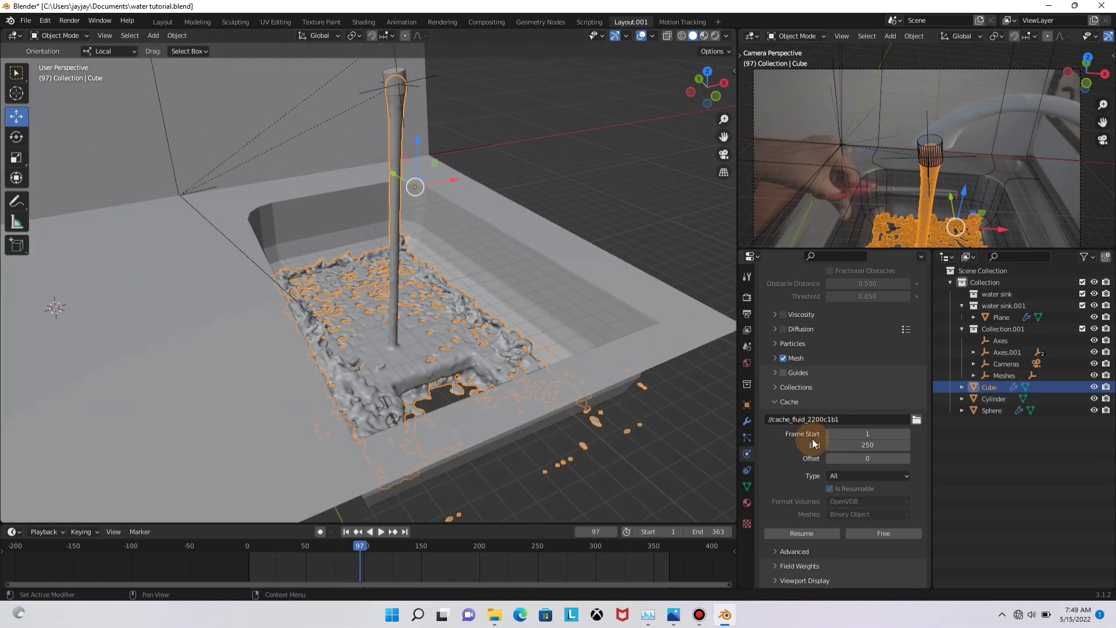
click(870, 535)
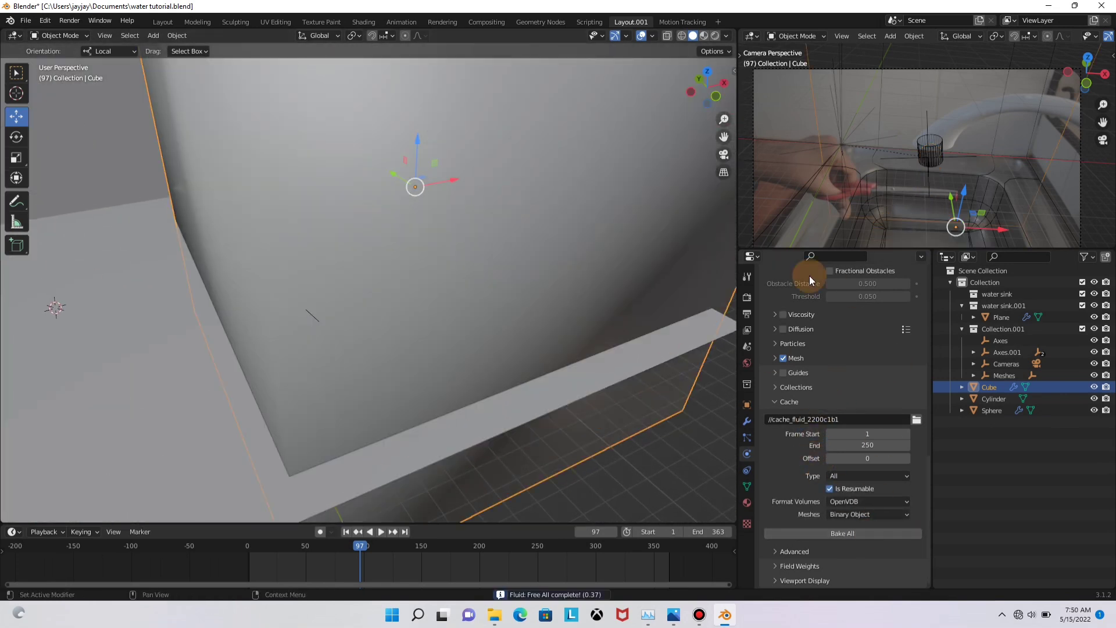
scroll(469, 342, down, 4)
key(shift+z)
Keyframe the inflow sphere's Use Flow on at frame 96 and off at frame 97
scroll(430, 249, up, 5)
alt+drag(396, 364, 351, 208)
click(376, 184)
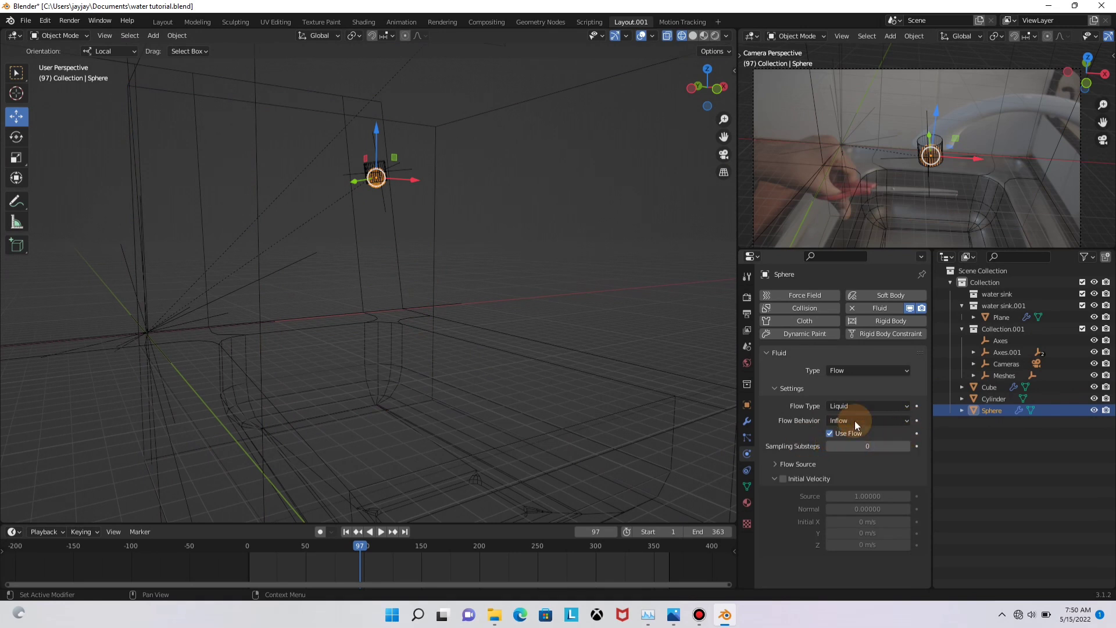
click(916, 434)
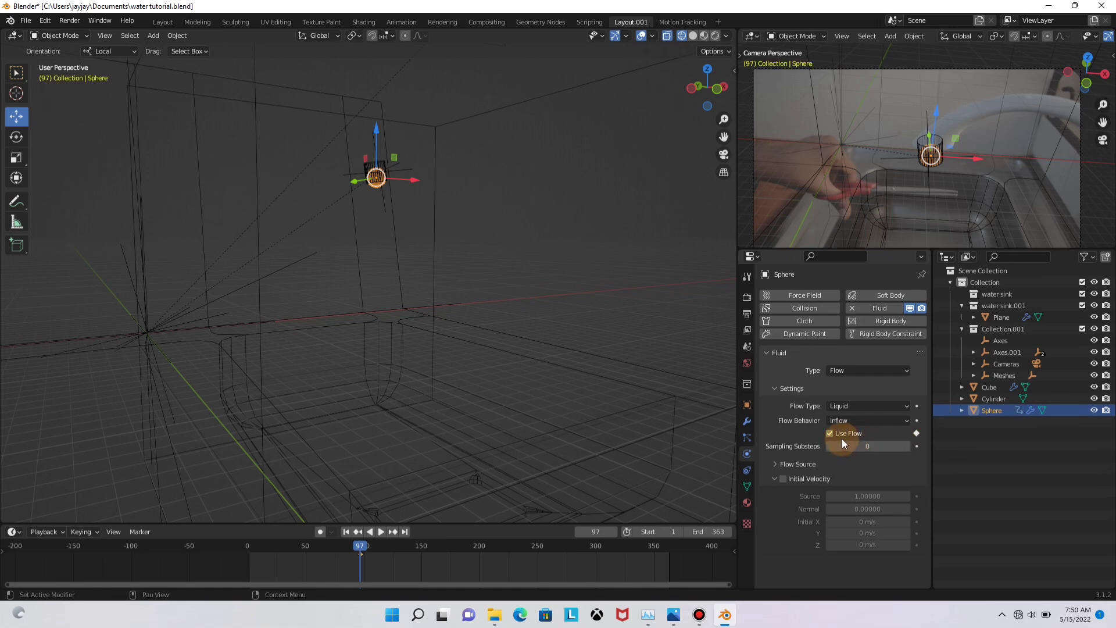
key(Left)
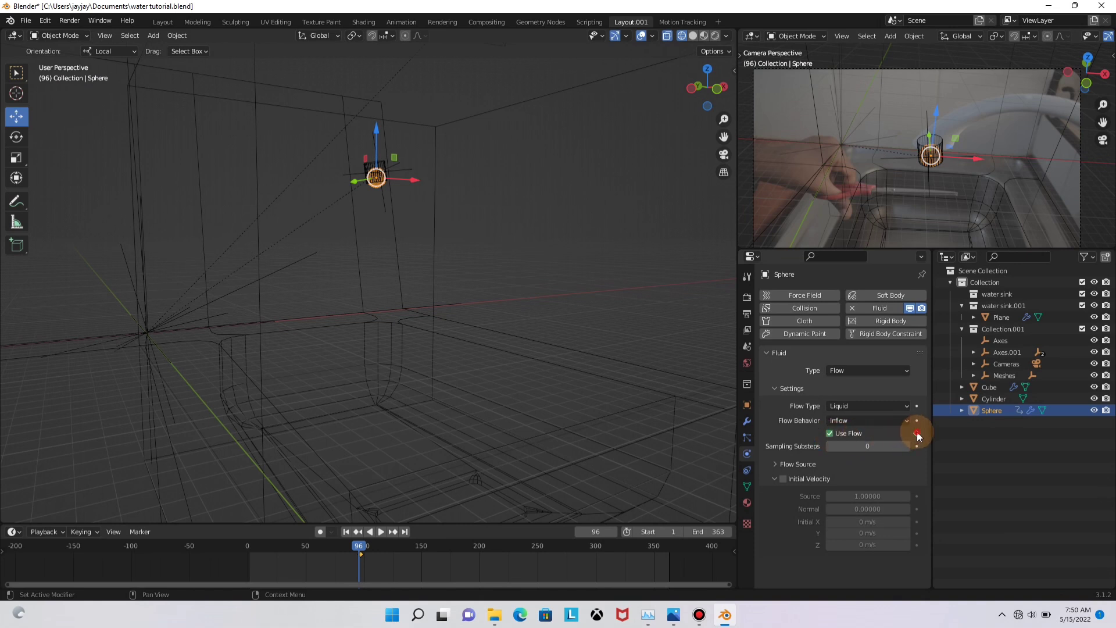
click(829, 434)
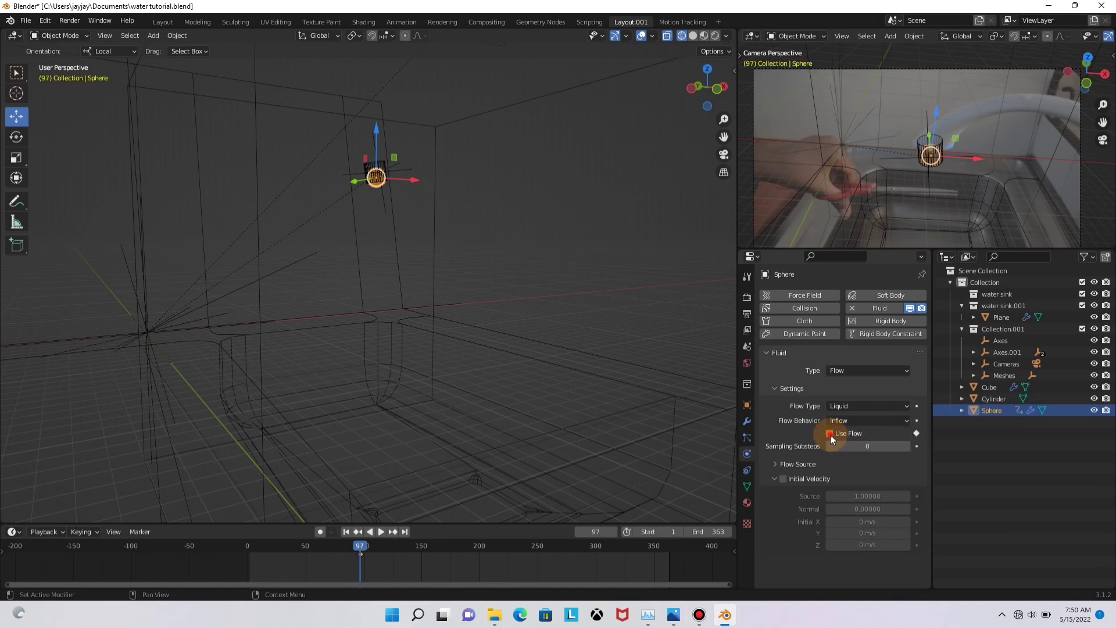
click(916, 433)
Step through frames 95 to 99 to check the sphere's Use Flow keyframes
scroll(363, 561, up, 6)
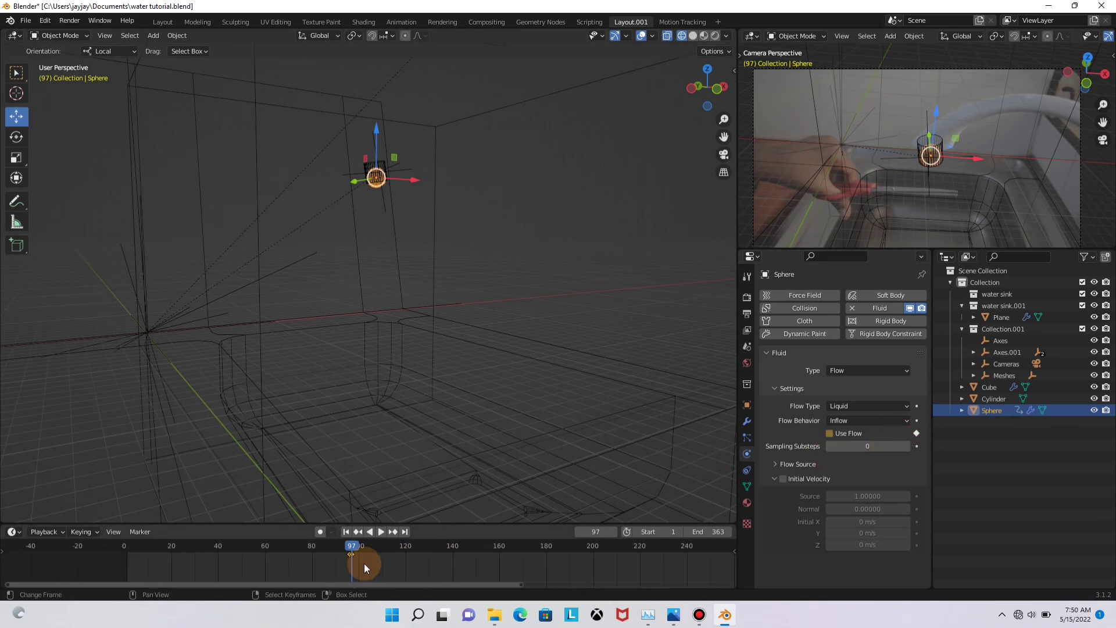
key(Left)
key(Left)
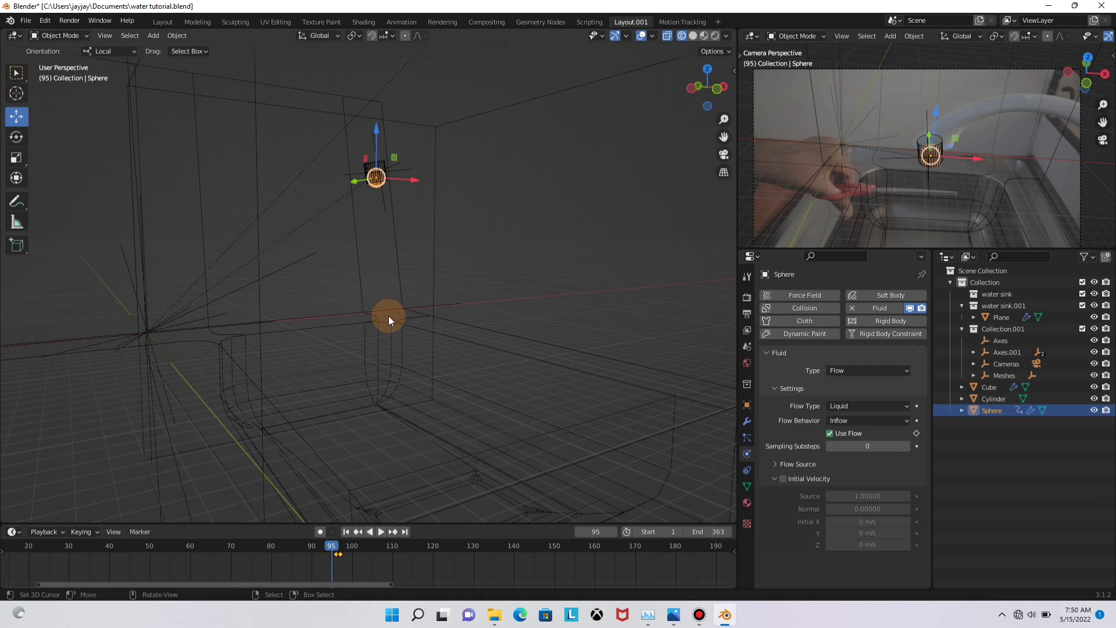
key(Right)
key(Right)
key(Right)
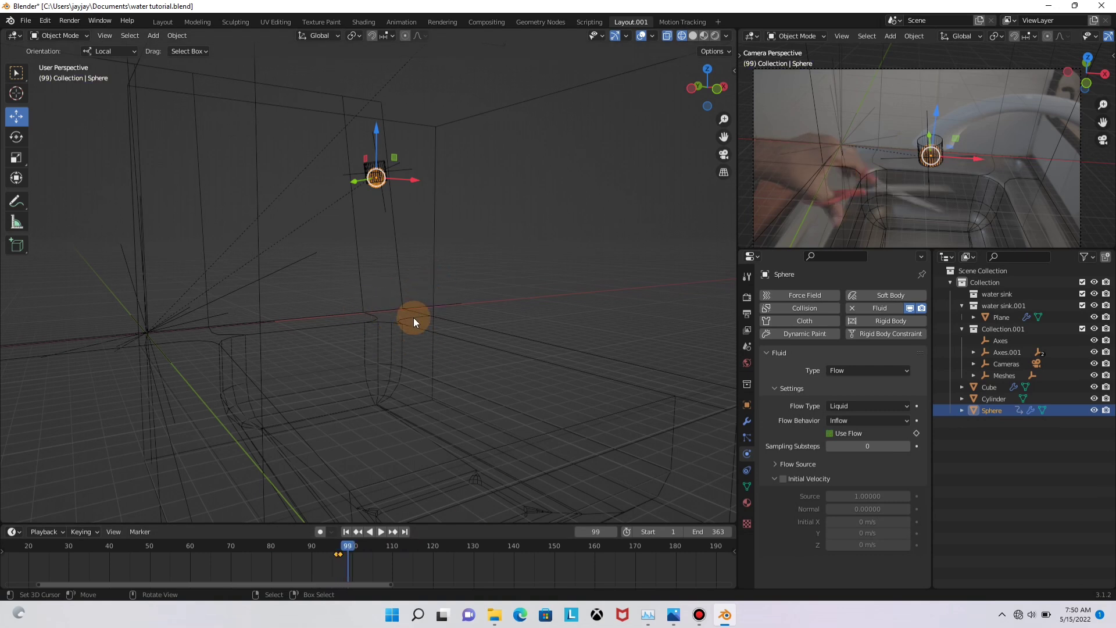
key(Left)
key(Left)
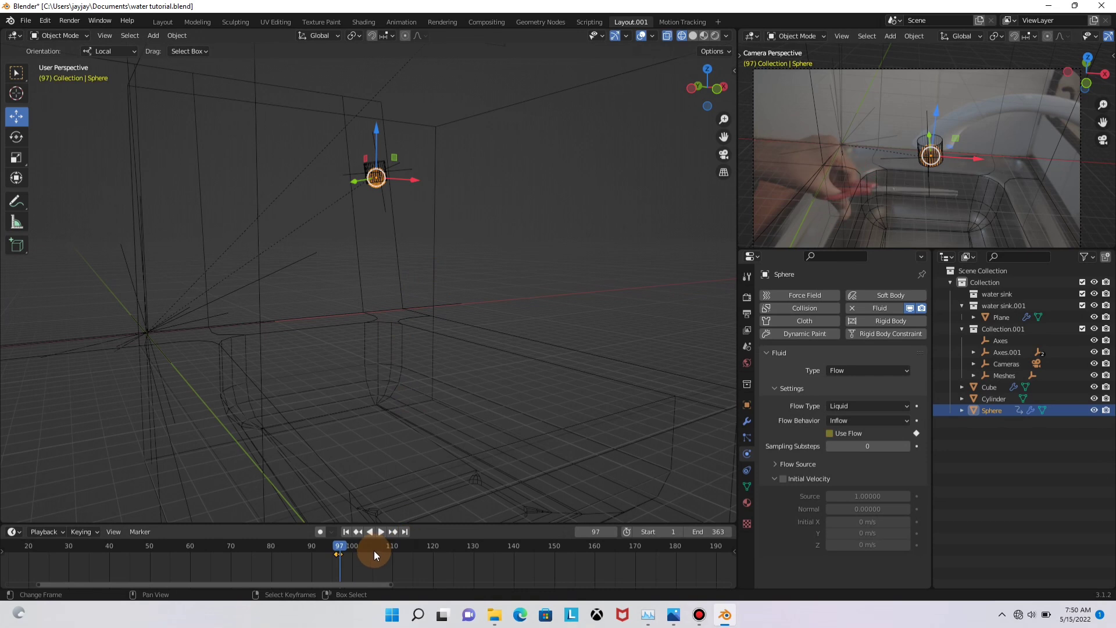
Move the sphere's two Use Flow keyframes earlier in the timeline, to frames 73 and 74
key(Right)
middle_drag(403, 339, 368, 416)
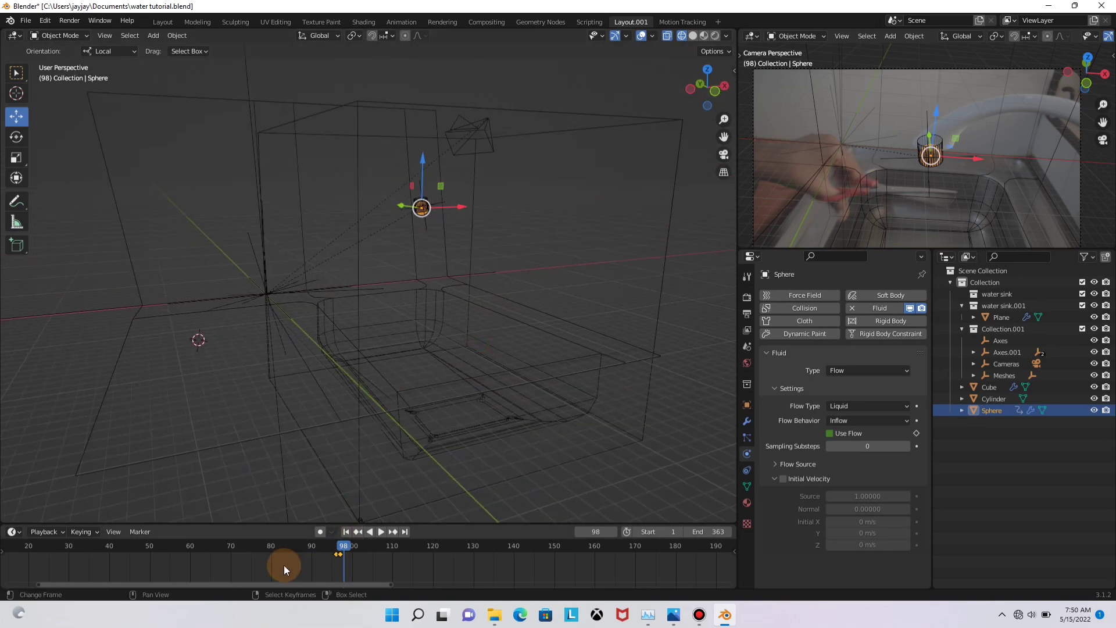
middle_drag(431, 236, 497, 302)
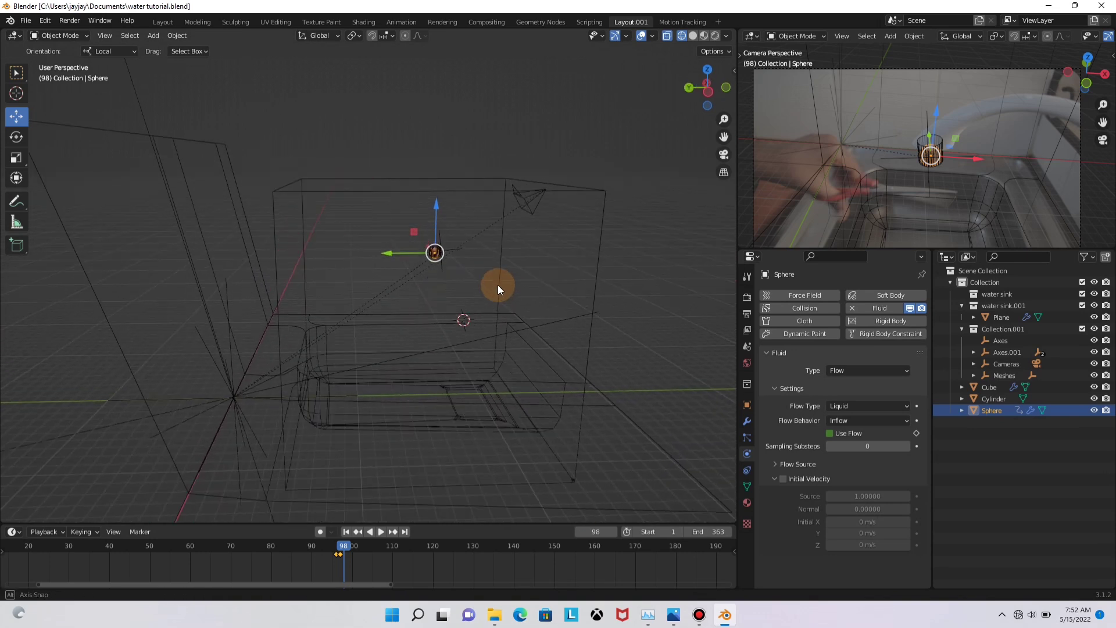
middle_drag(497, 285, 359, 498)
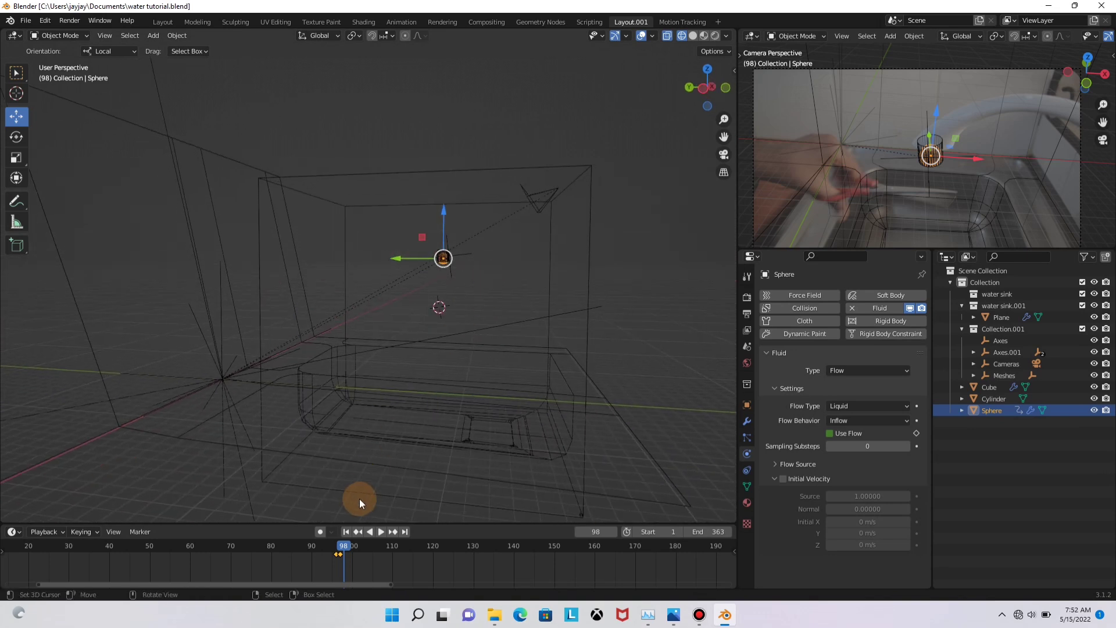
scroll(349, 558, up, 5)
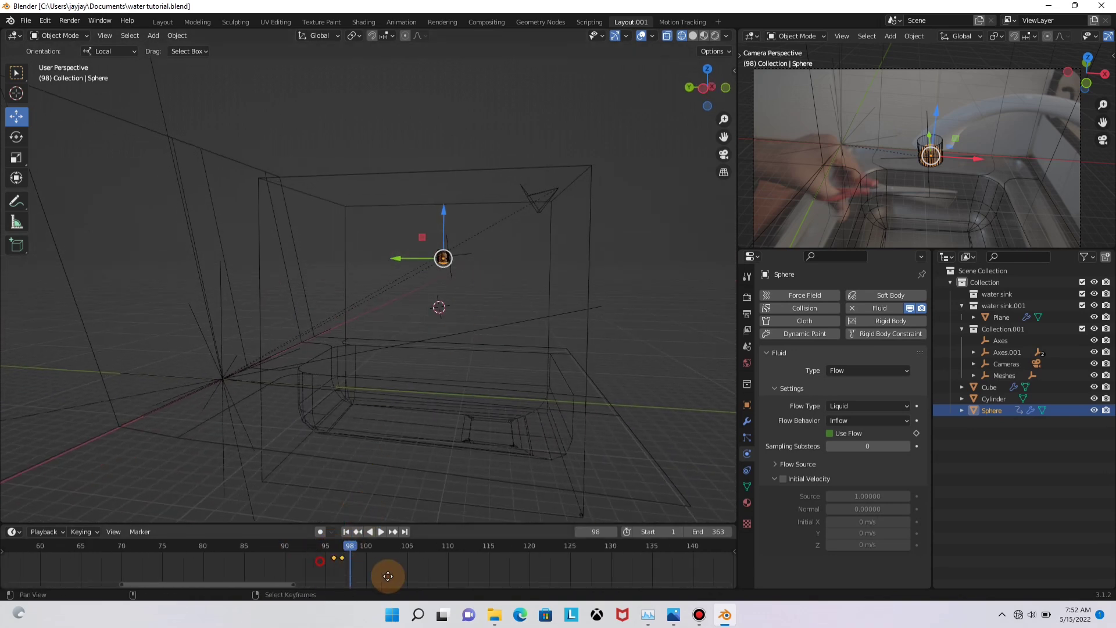
key(g)
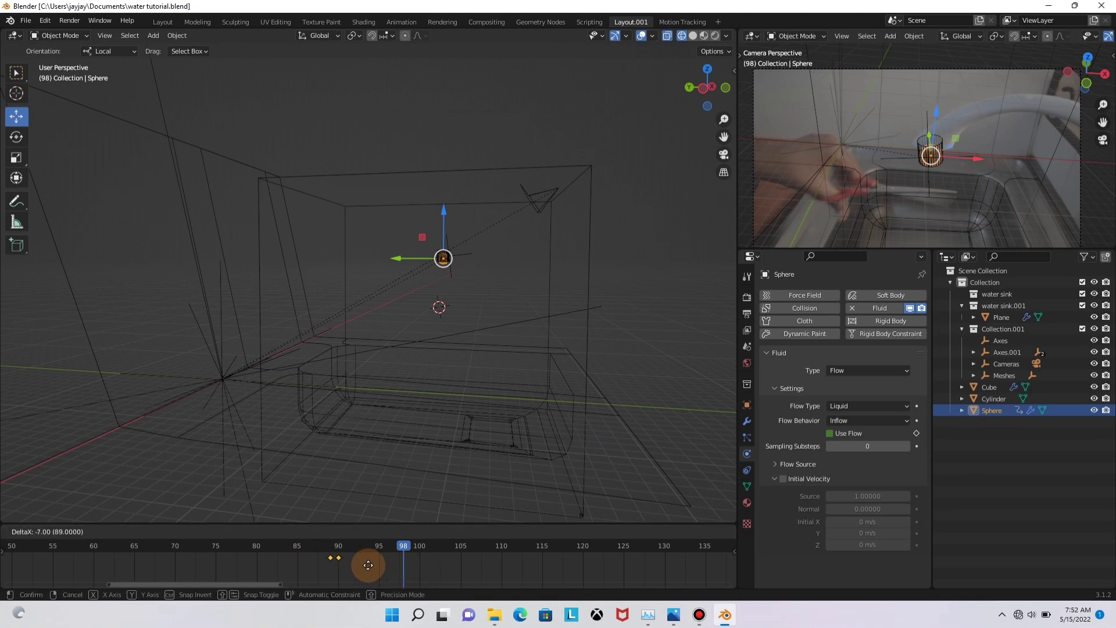
click(246, 561)
Scrub to frame 125 and play the footage to about frame 158 to judge how long the simulation must run
drag(400, 549, 611, 555)
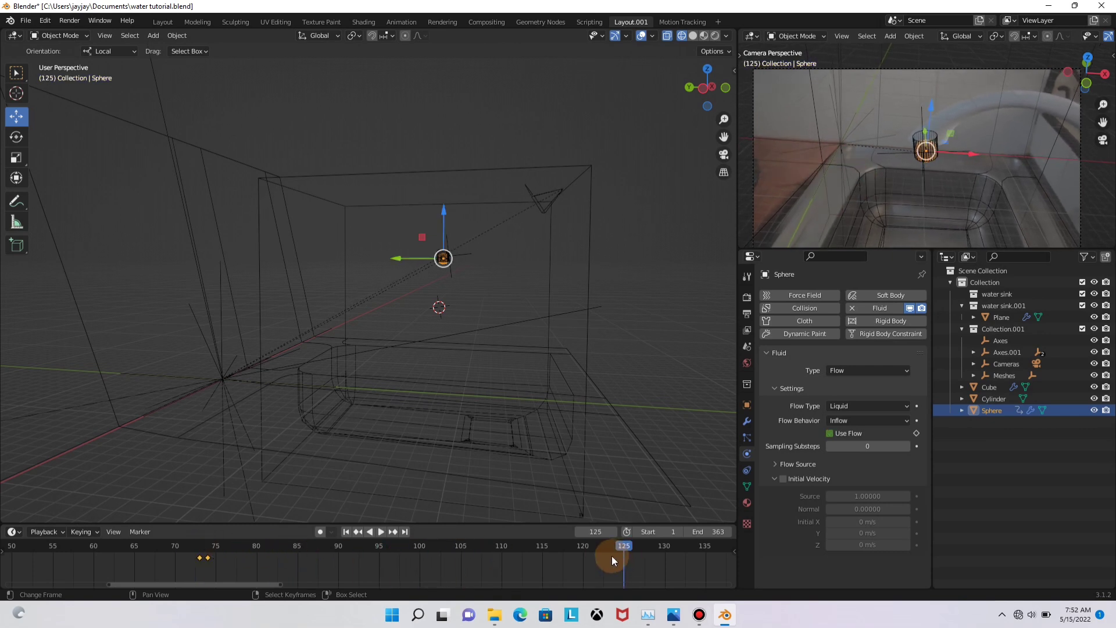
scroll(598, 559, down, 4)
key(space)
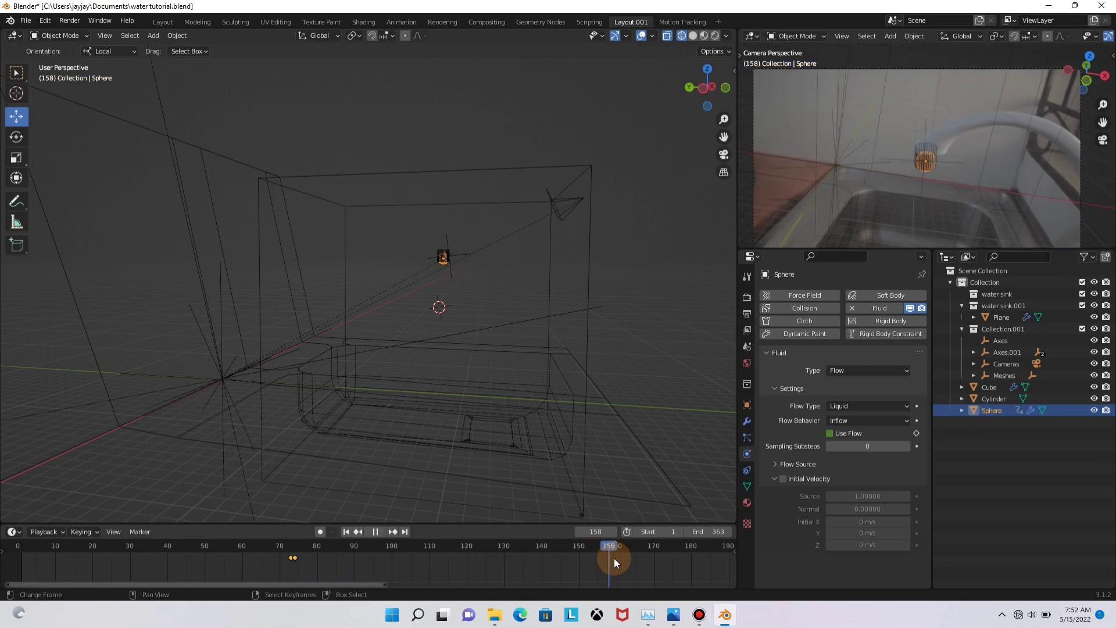
key(Escape)
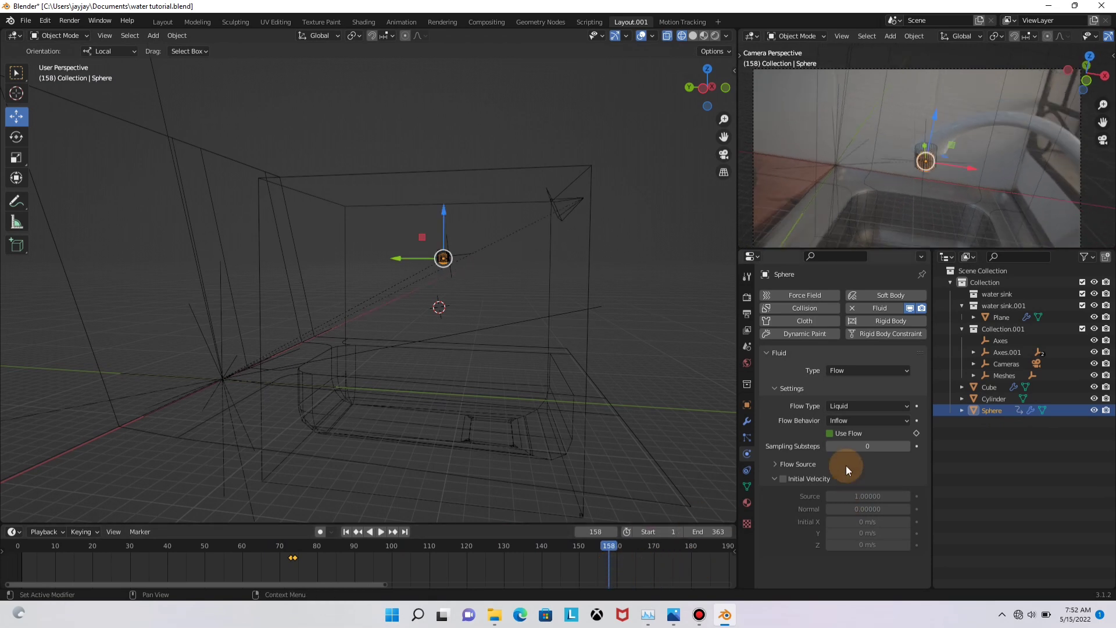
Set the domain cube's cache end frame to 200 and bake the whole liquid simulation
click(521, 152)
click(519, 166)
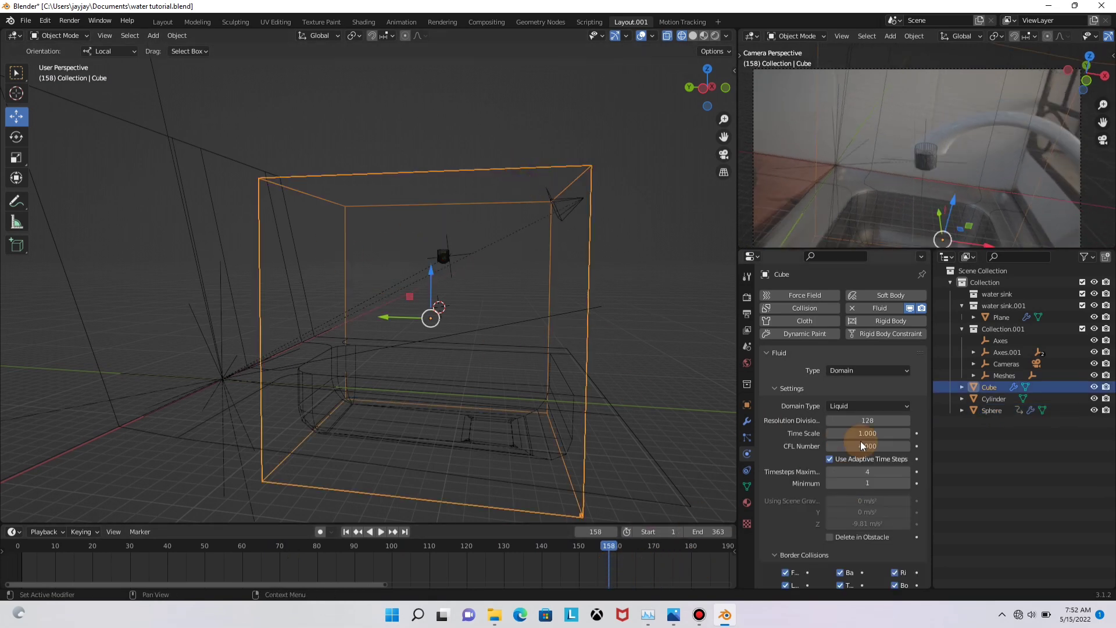
scroll(853, 465, down, 10)
scroll(852, 465, down, 3)
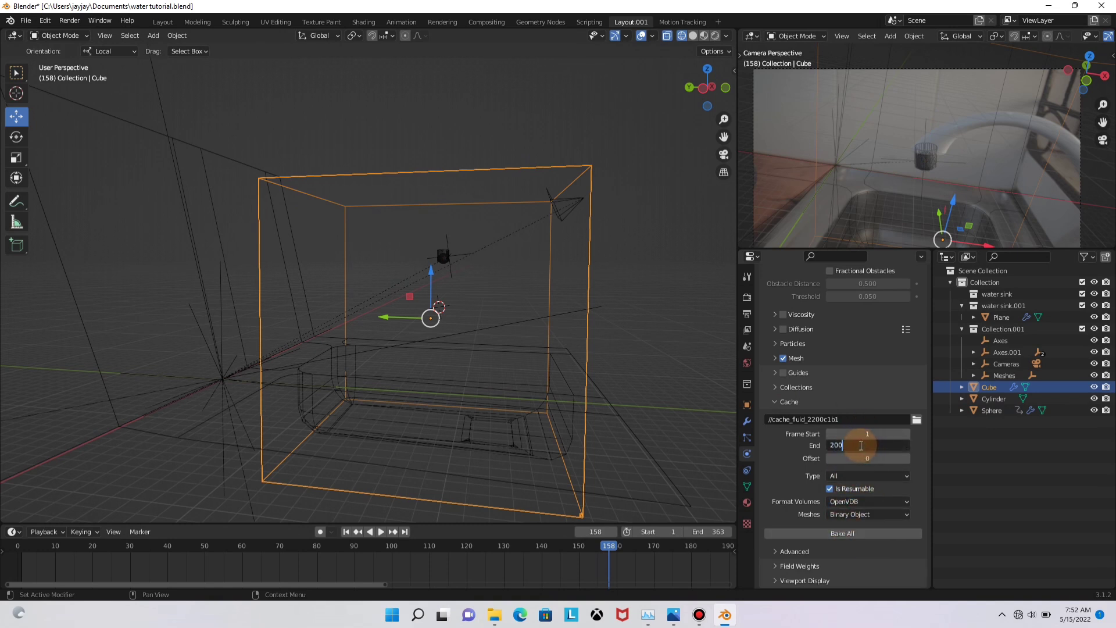
scroll(452, 338, down, 4)
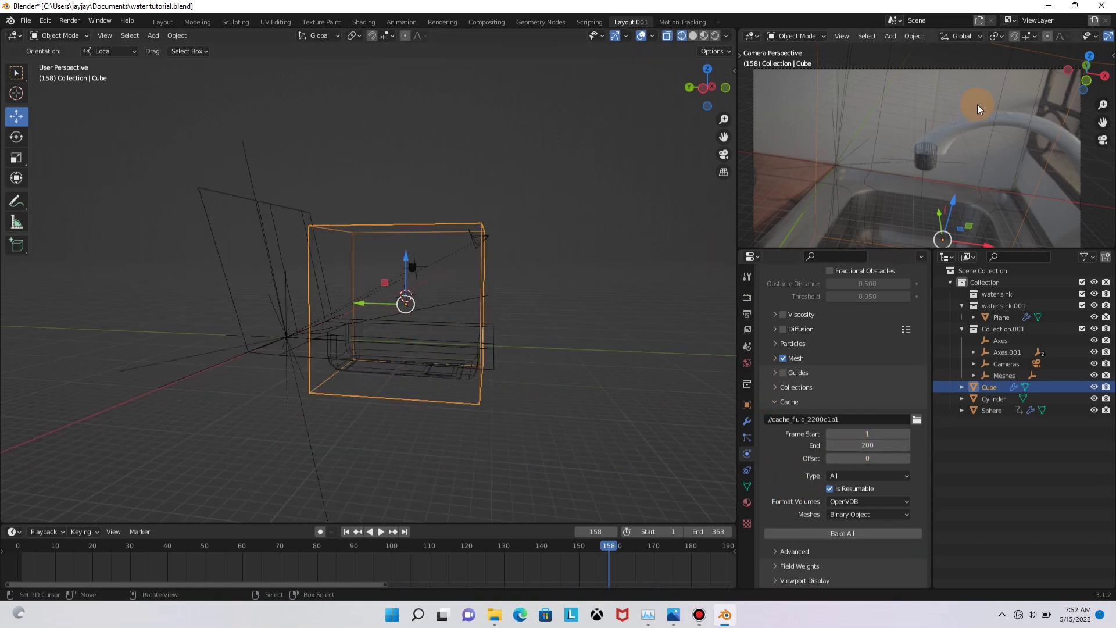
scroll(961, 99, down, 3)
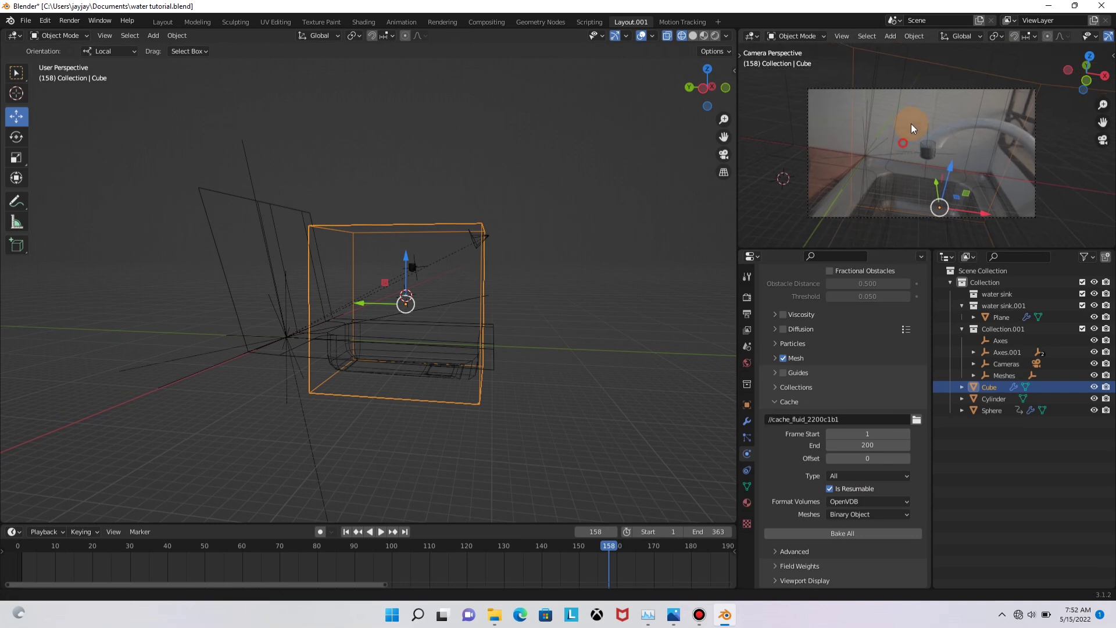
scroll(433, 557, down, 3)
click(821, 533)
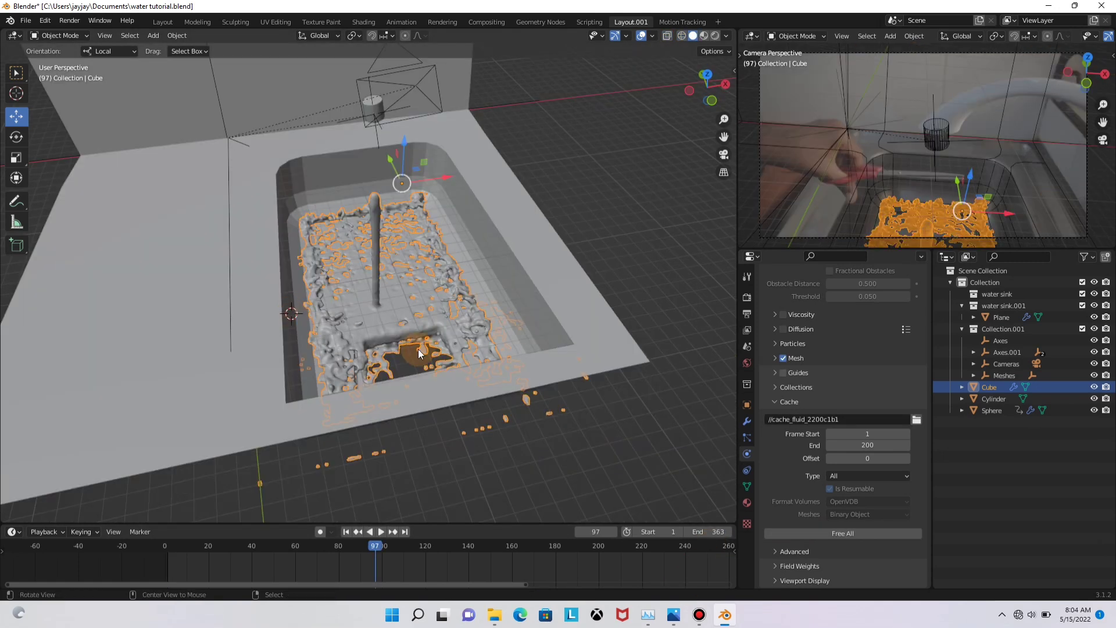
Examine the baked water around the sink, playing the simulation from frame 26 to compare it with the footage
middle_drag(417, 348, 383, 311)
scroll(399, 265, up, 4)
middle_drag(361, 249, 367, 505)
scroll(510, 210, down, 3)
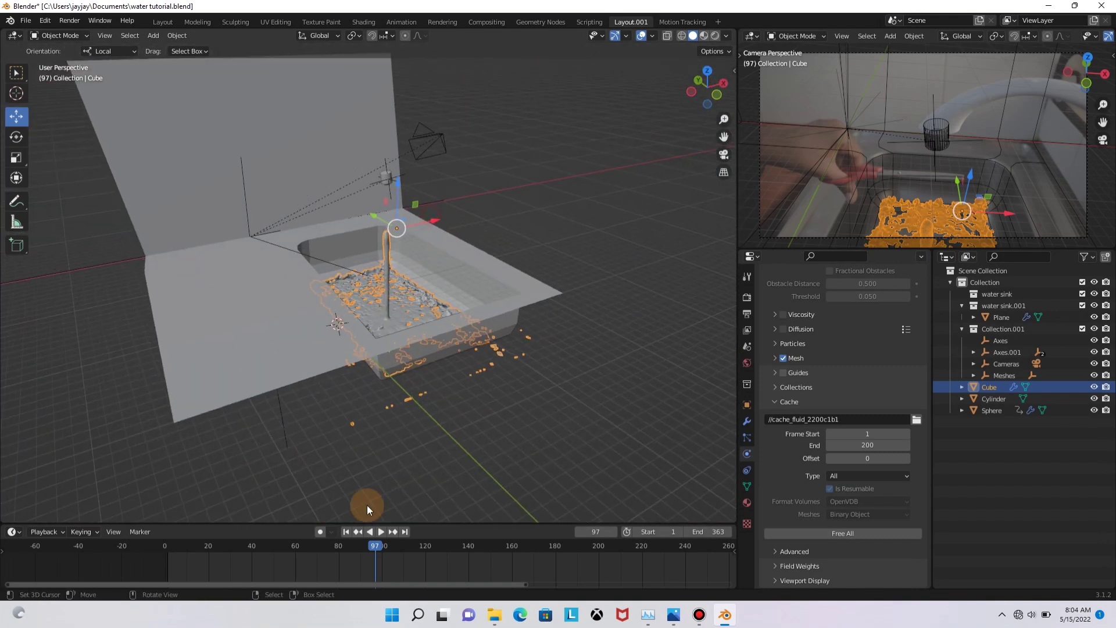
drag(330, 556, 214, 560)
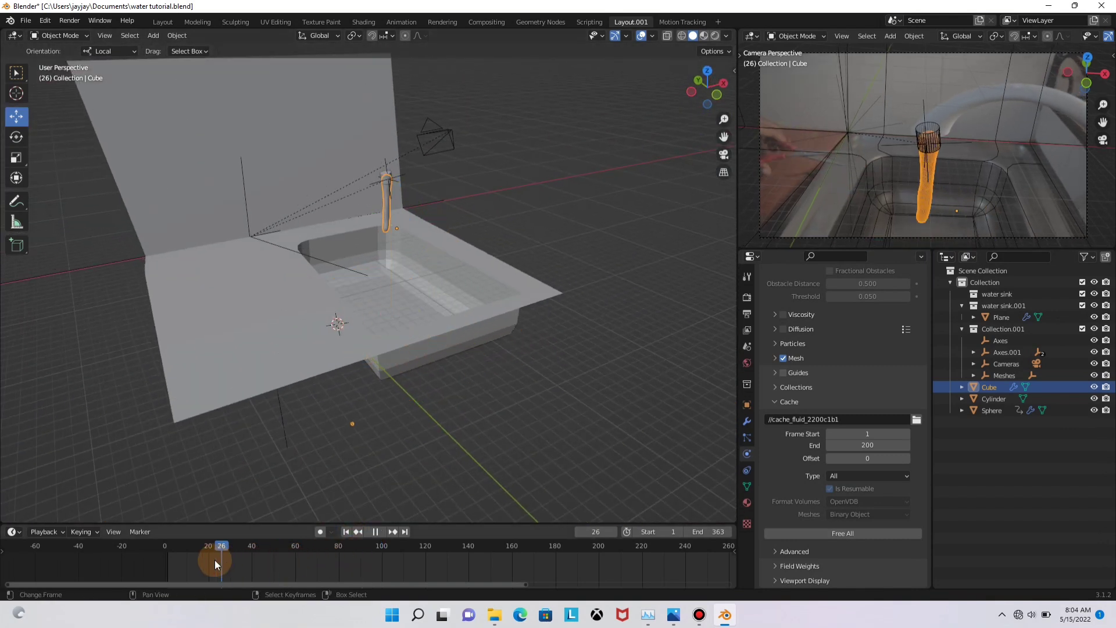
click(381, 531)
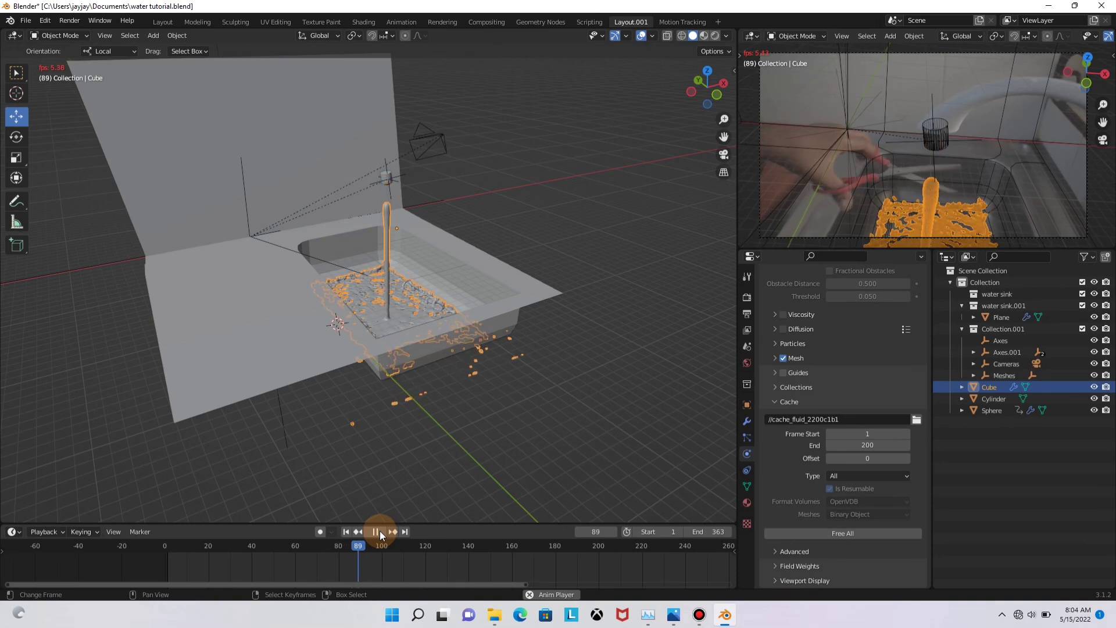
click(377, 531)
Replay the simulation from frame 87 in close-up to check where the stream ends below the tap
scroll(929, 227, up, 5)
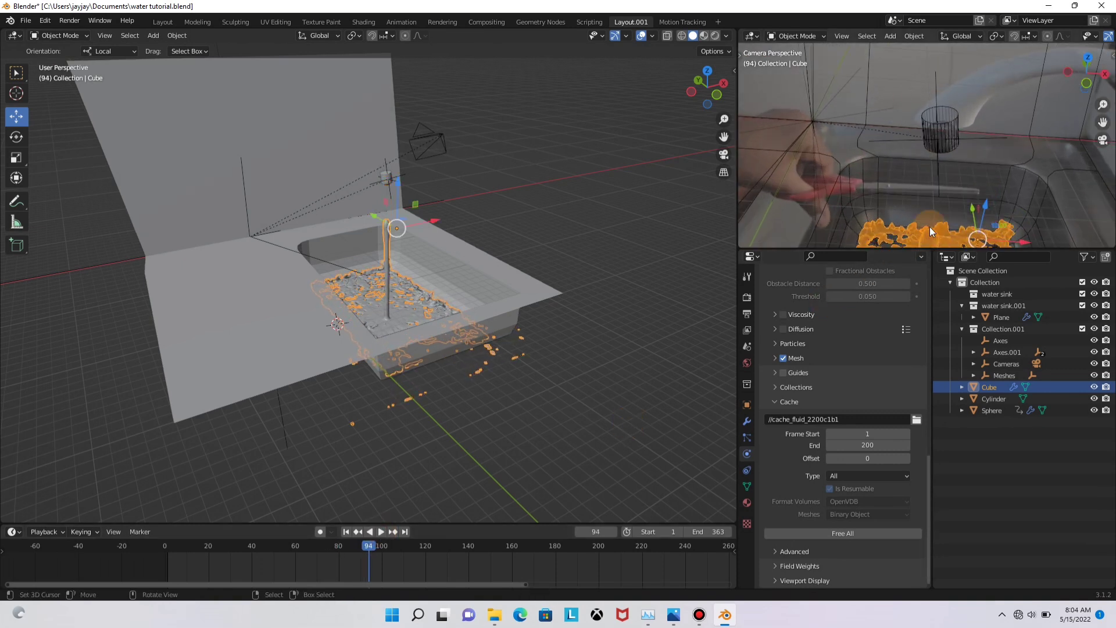
click(347, 555)
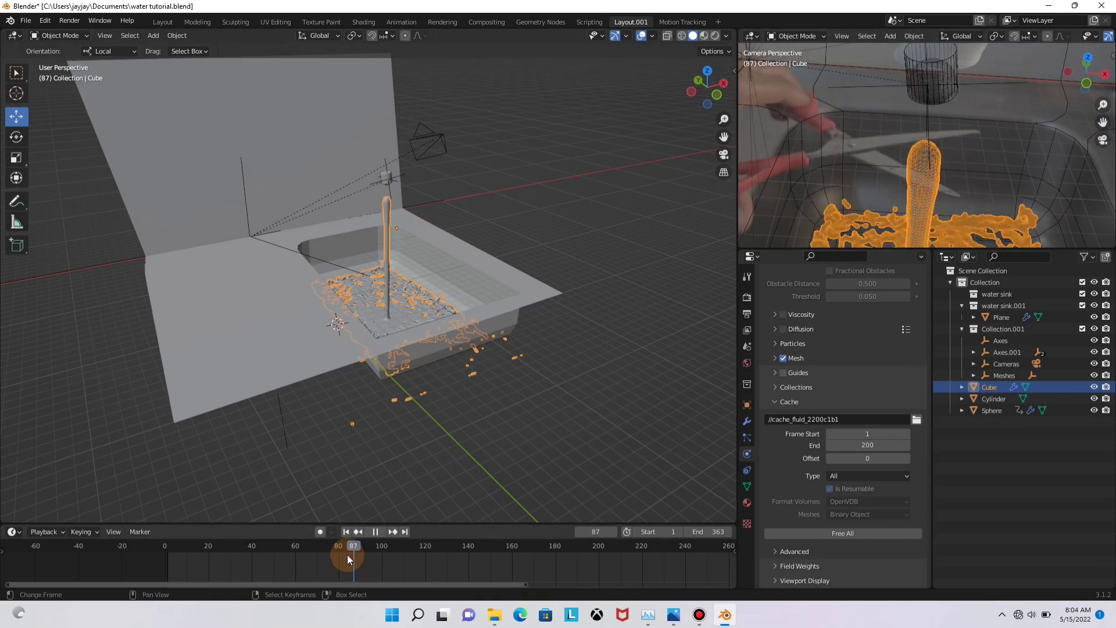
click(380, 531)
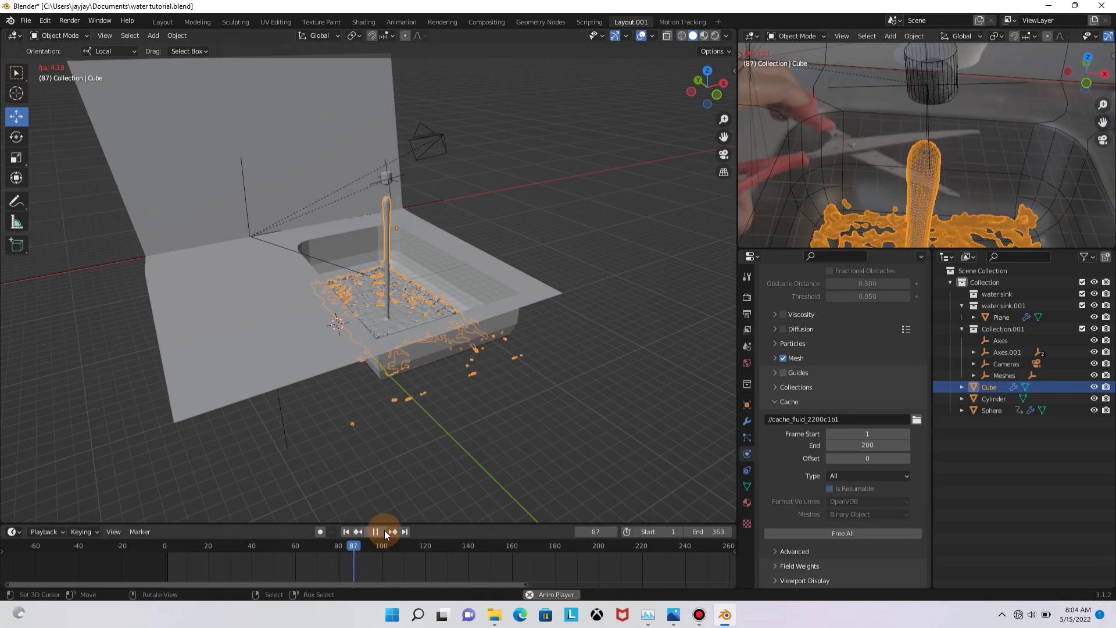
click(378, 522)
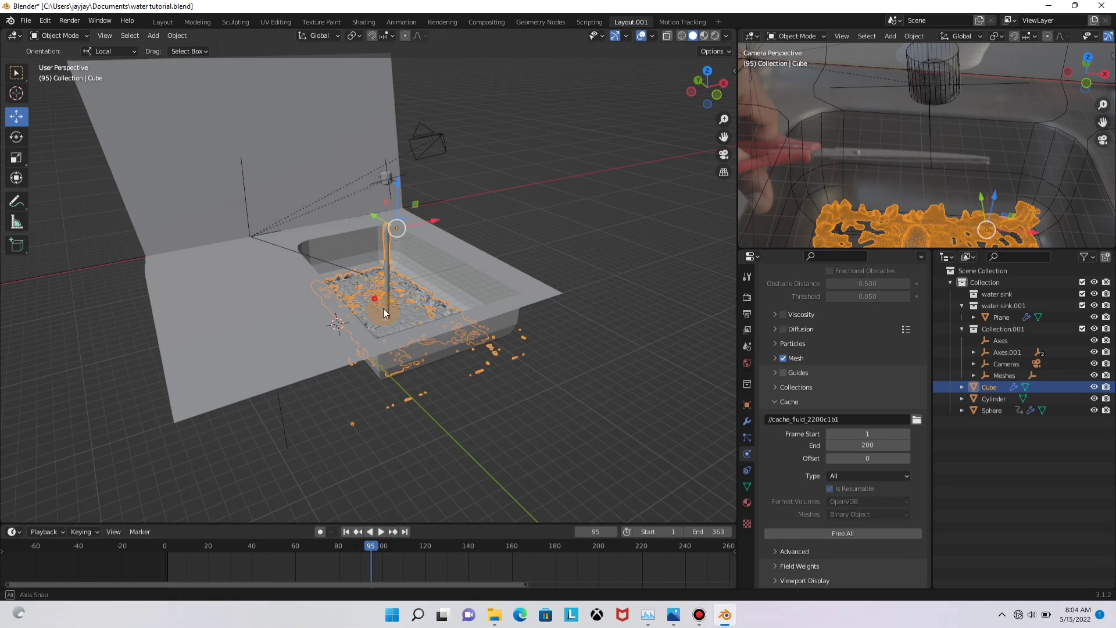
middle_drag(383, 308, 446, 320)
scroll(446, 319, up, 3)
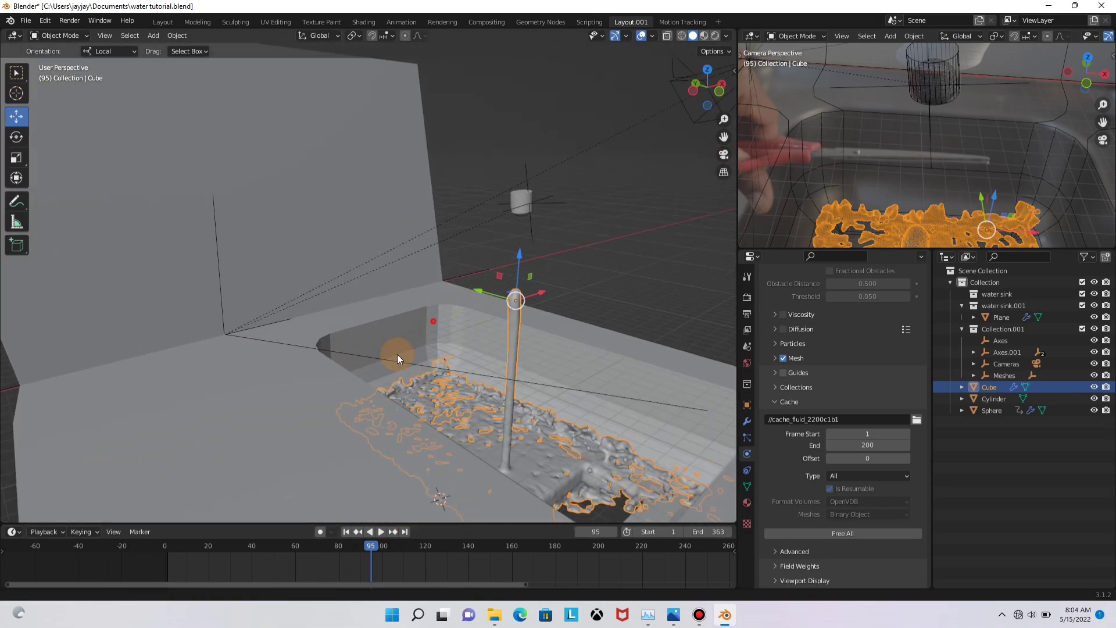
shift+middle_drag(474, 264, 415, 279)
scroll(392, 294, up, 1)
scroll(398, 308, up, 1)
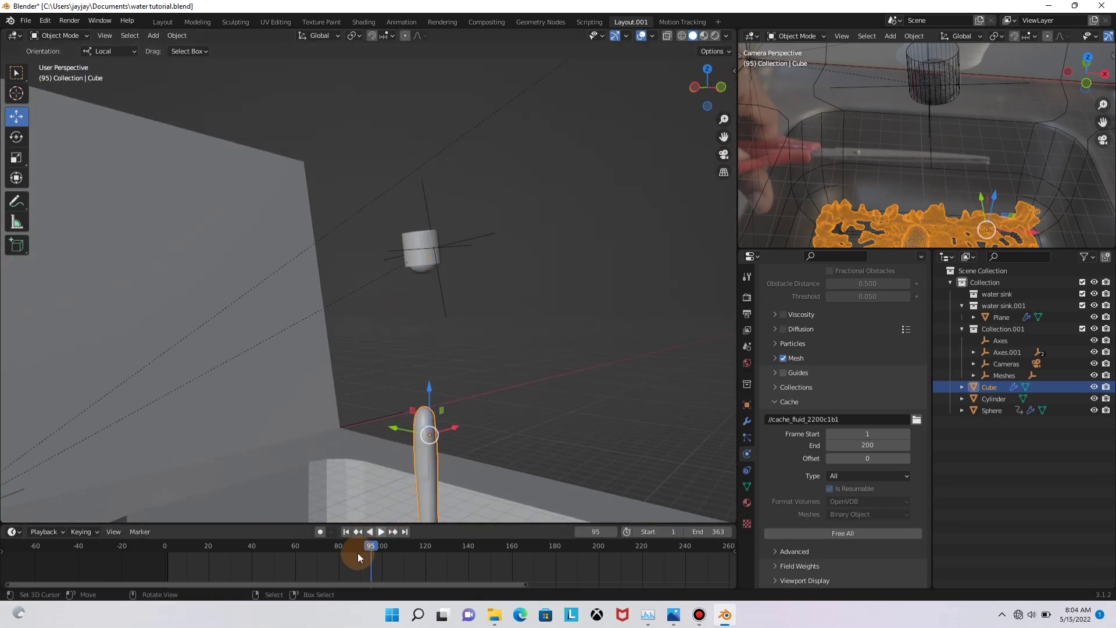
Go back to frame 48 and examine the top of the water stream where it leaves the tap
drag(357, 553, 270, 558)
scroll(445, 263, up, 5)
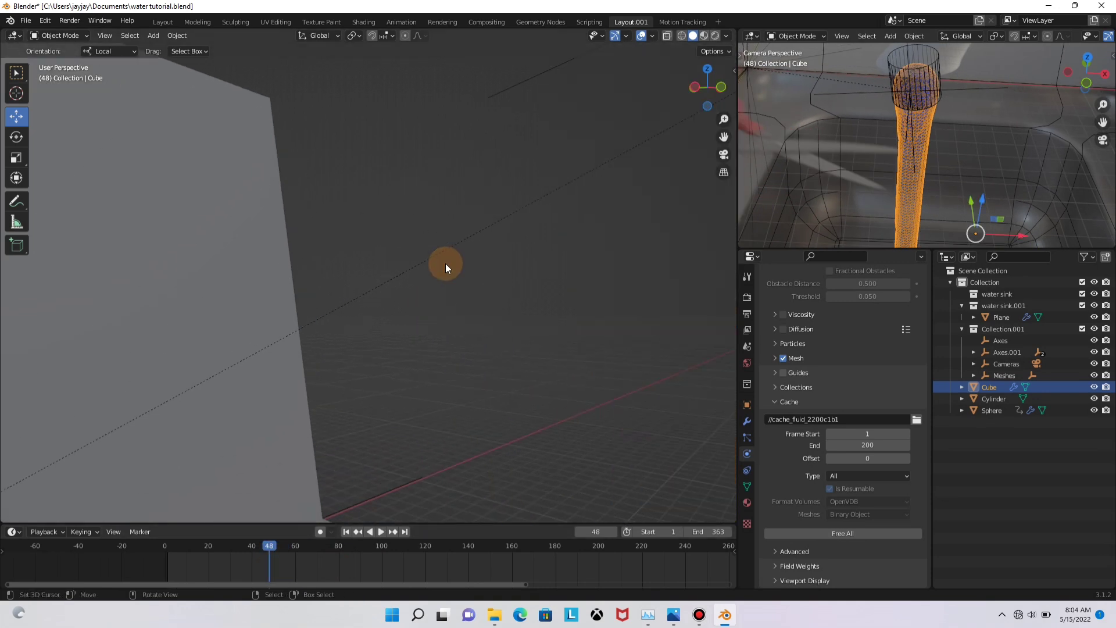
shift+middle_drag(445, 263, 363, 319)
scroll(365, 315, down, 3)
key(KP_Decimal)
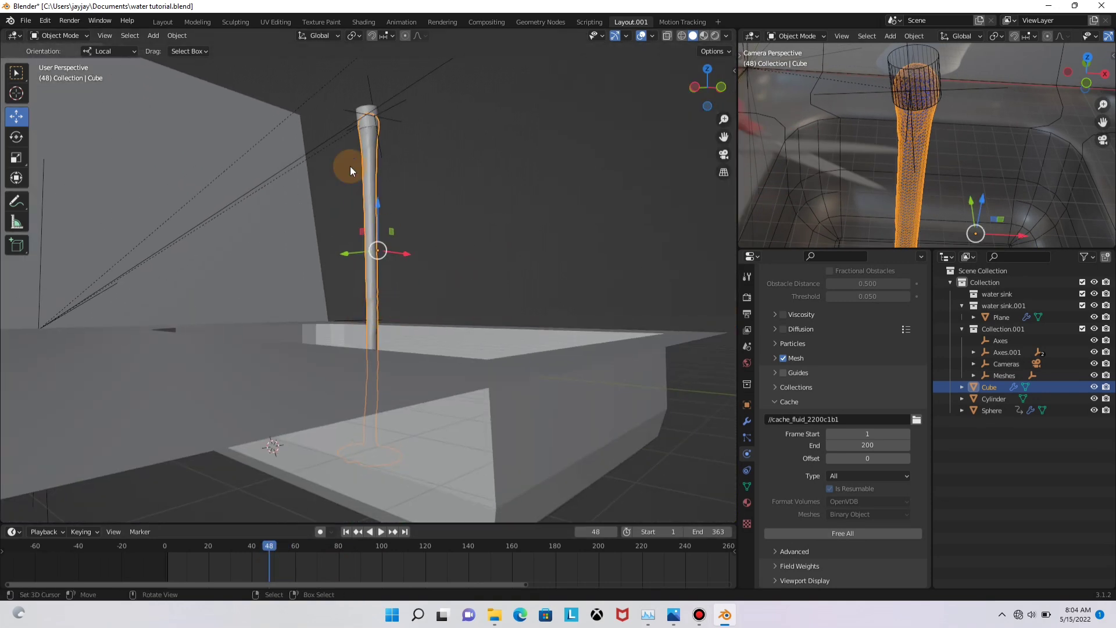
scroll(350, 125, up, 3)
shift+middle_drag(350, 125, 360, 263)
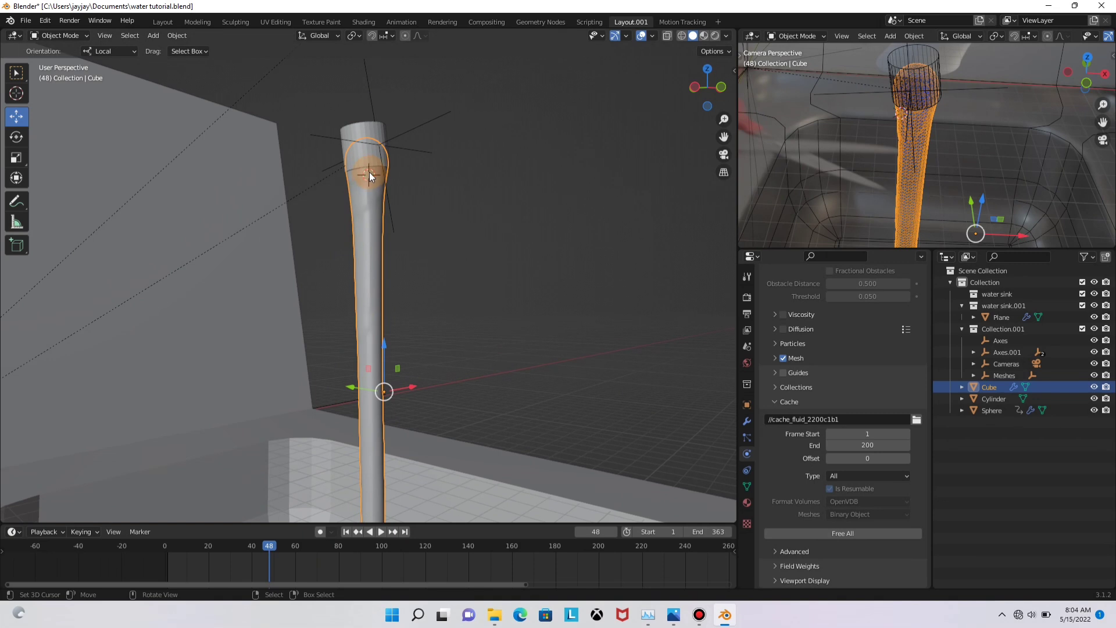
Add a cylinder mesh at the top of the water stream and scale it down to roughly the stream's width
key(shift+a)
mouse_move(368, 172)
click(420, 219)
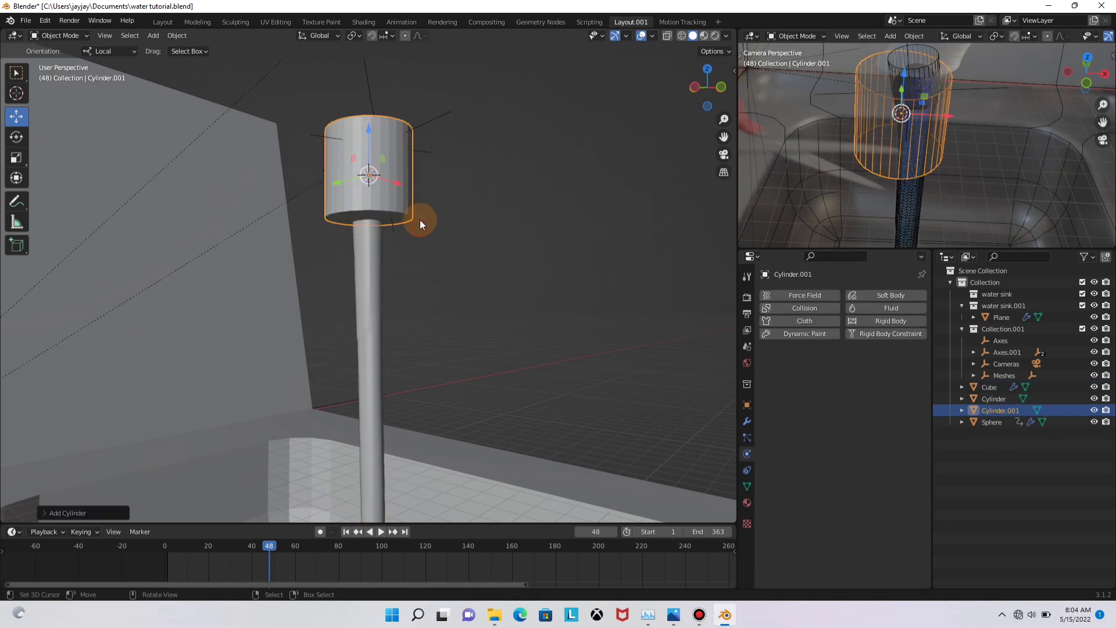
scroll(422, 192, up, 3)
key(s)
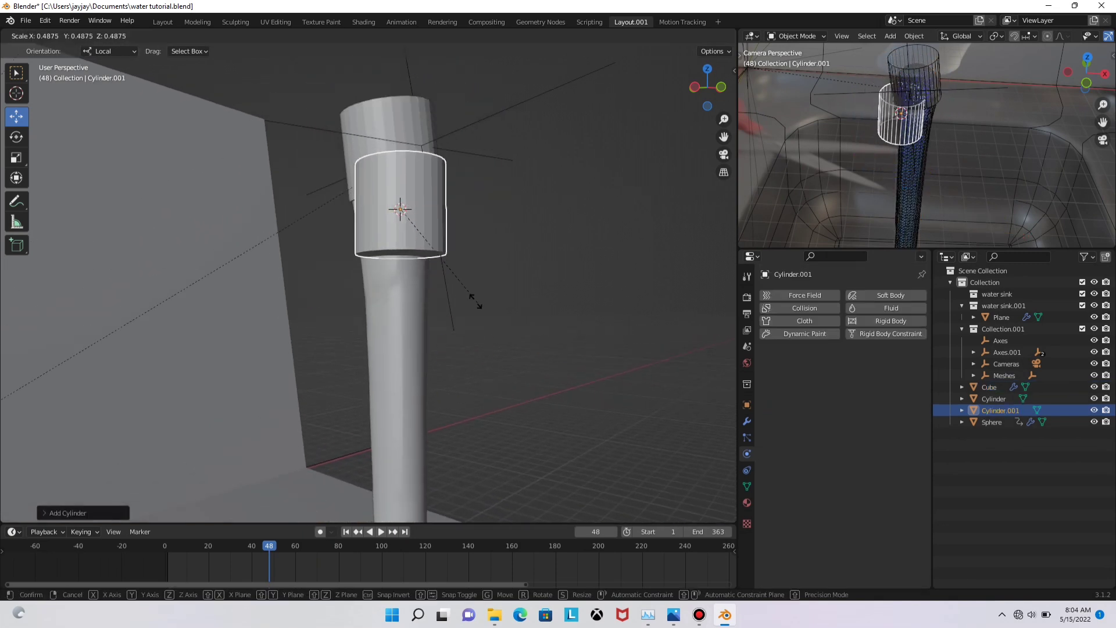
click(454, 288)
Position the new cylinder along the X and Y axes so it surrounds the stream just under the tap outlet
middle_drag(454, 288, 388, 271)
drag(388, 271, 424, 288)
middle_drag(425, 288, 356, 267)
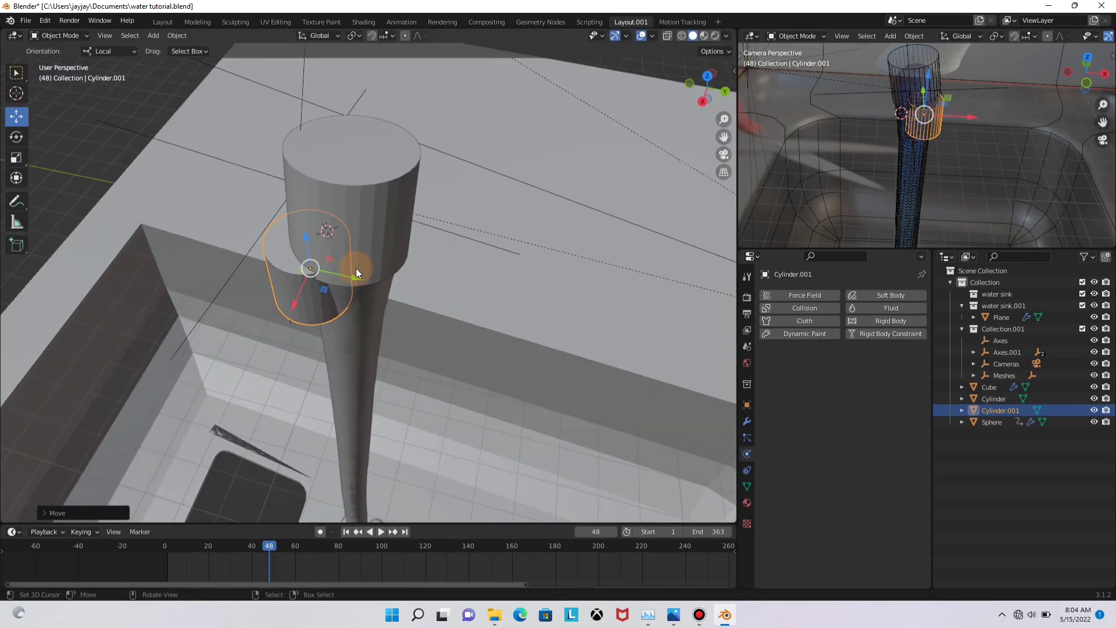
drag(355, 267, 397, 297)
middle_drag(397, 296, 472, 210)
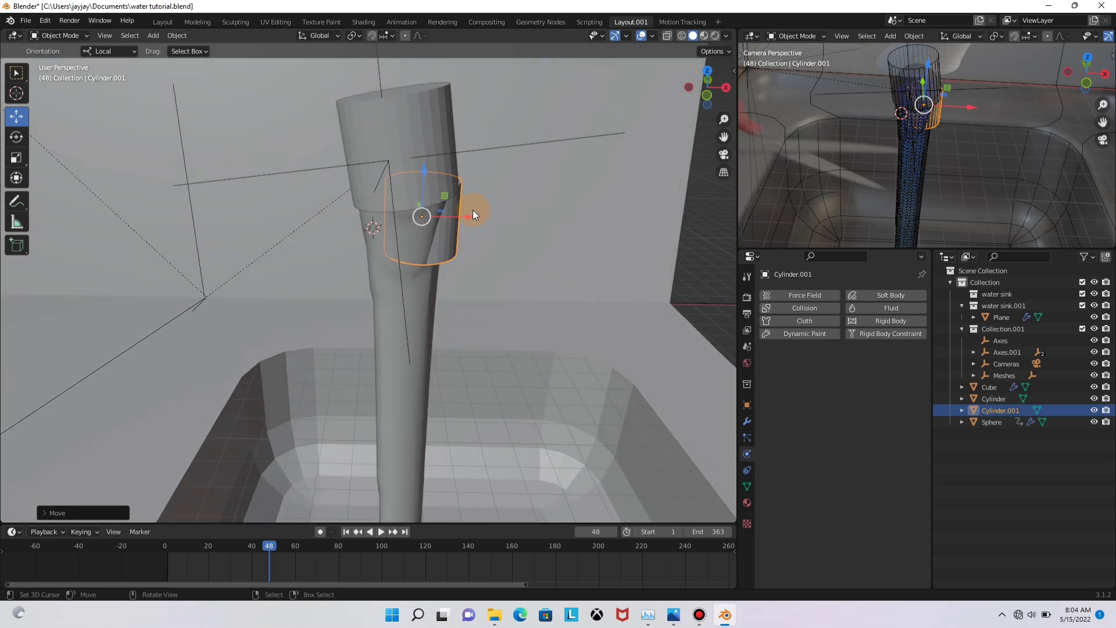
drag(472, 211, 443, 271)
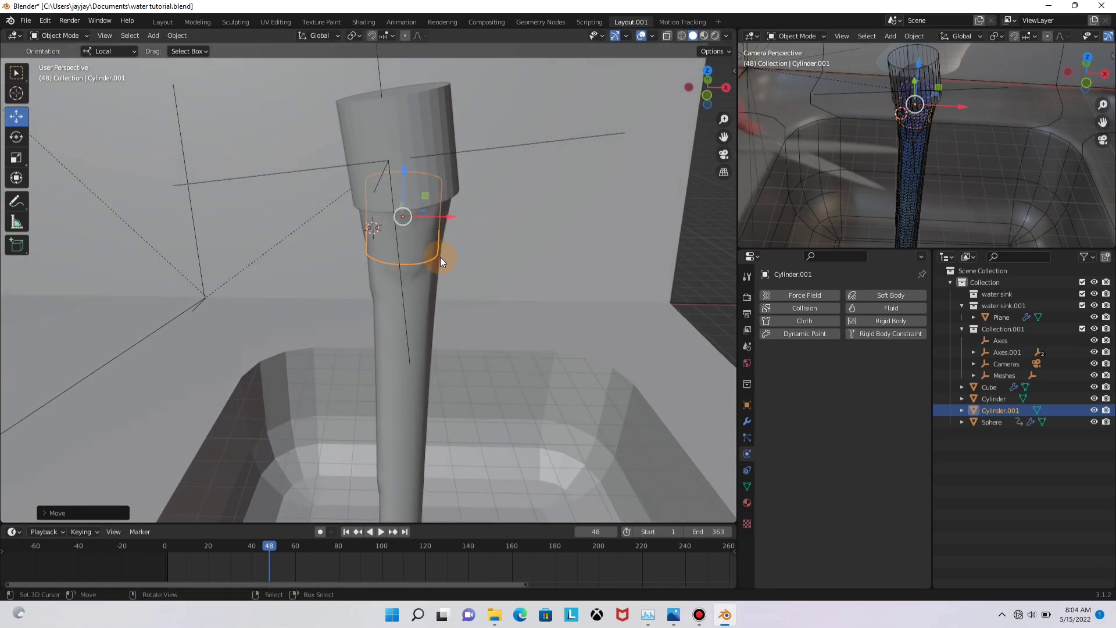
Edit the new cylinder's mesh in wireframe and scale its bottom edge loop up slightly around the stream
key(Tab)
key(shift+z)
alt+click(420, 263)
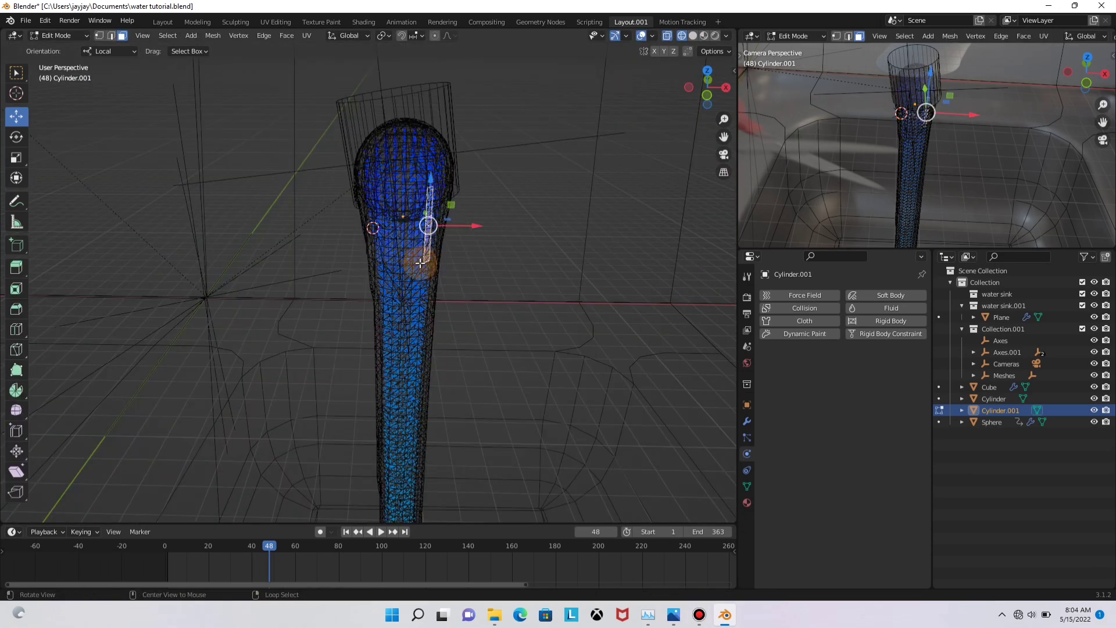
key(2)
alt+click(411, 250)
key(s)
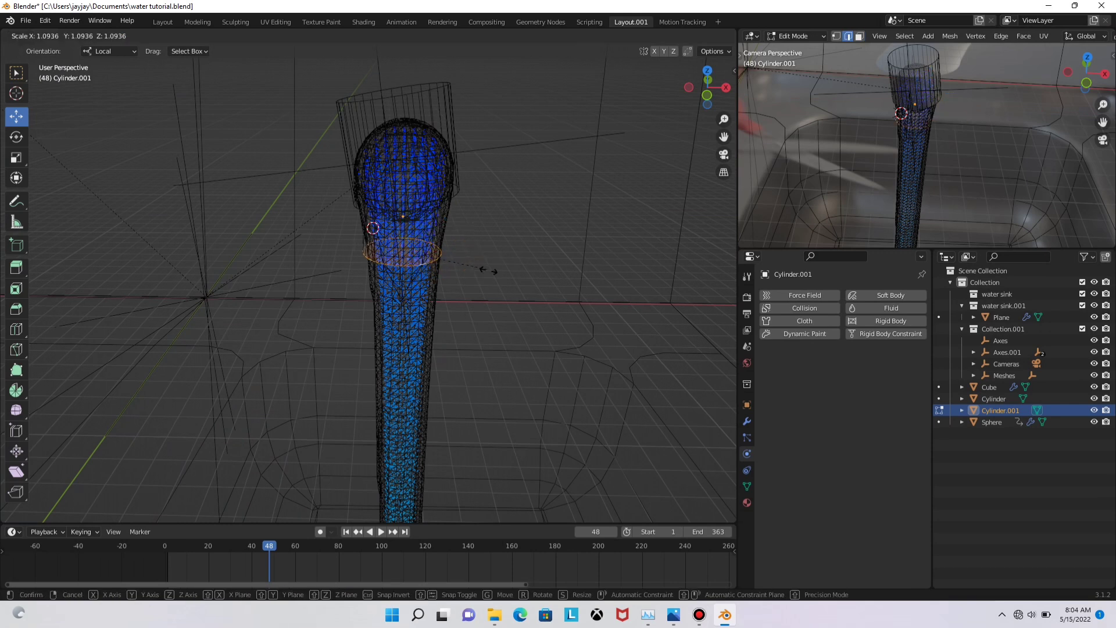
click(475, 256)
Scale up the new cylinder's top edge loop to widen it around the stream
alt+click(423, 180)
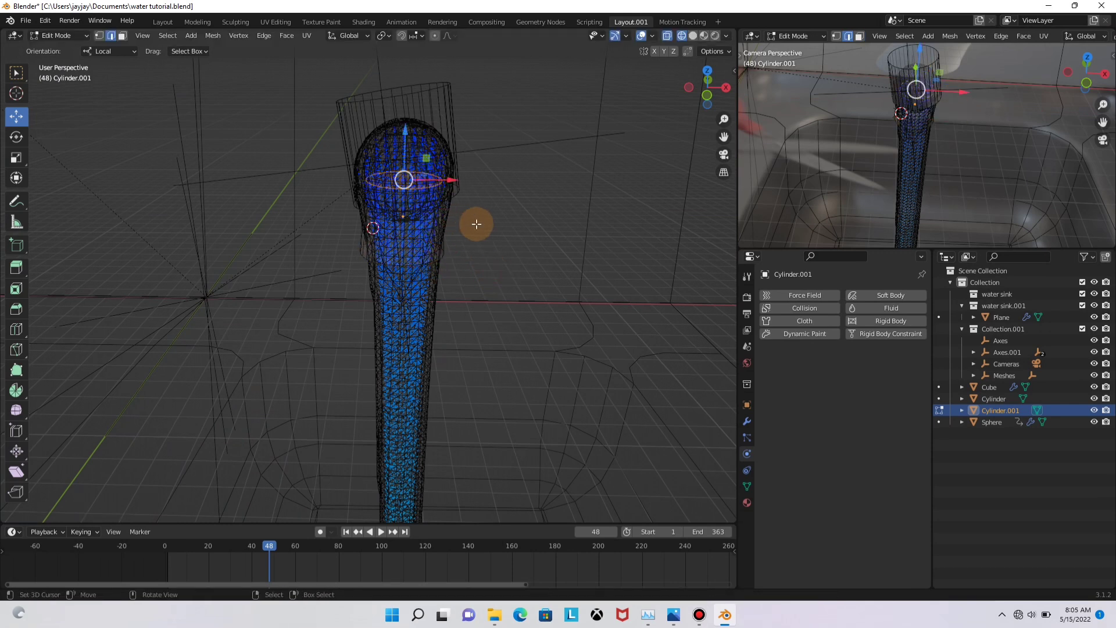
key(s)
click(509, 230)
Select the cylinder's bottom edge loop and move it along the local Y axis to line it up with the water stream
key(shift+z)
alt+click(430, 264)
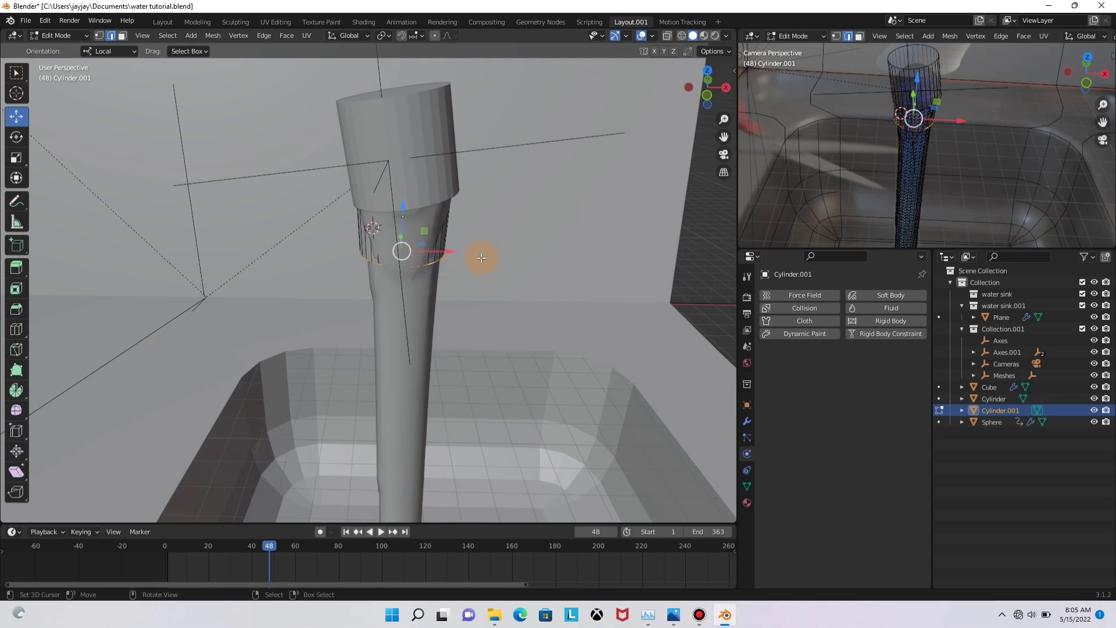
middle_drag(440, 259, 410, 261)
key(g)
key(y)
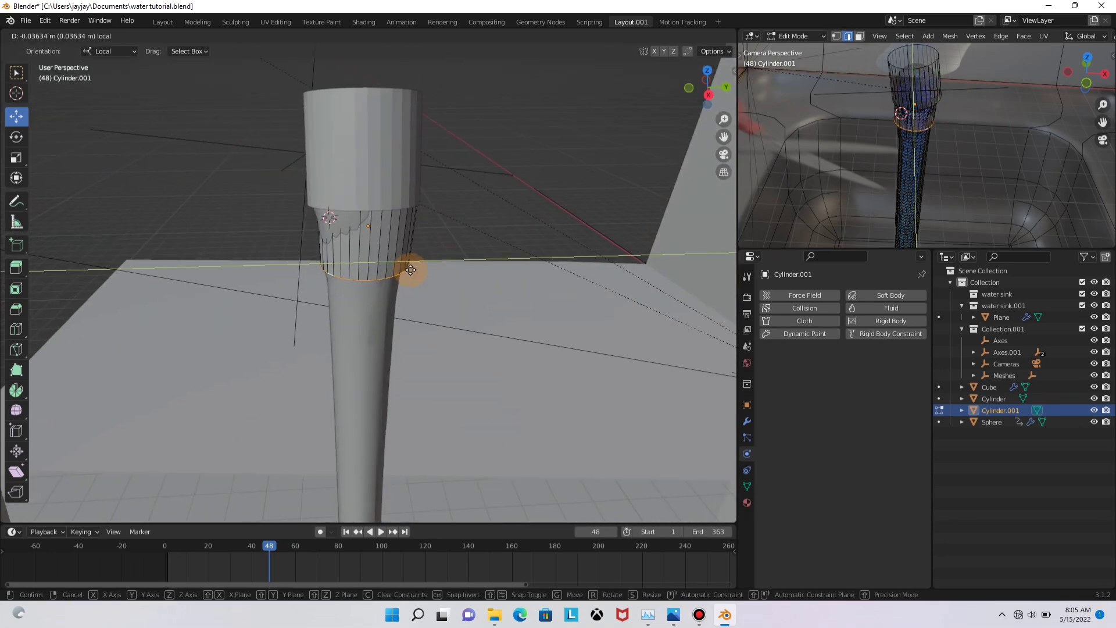
click(405, 289)
Extrude the cylinder's bottom edge loop down along the stream and scale it in to the stream's width
key(e)
click(406, 373)
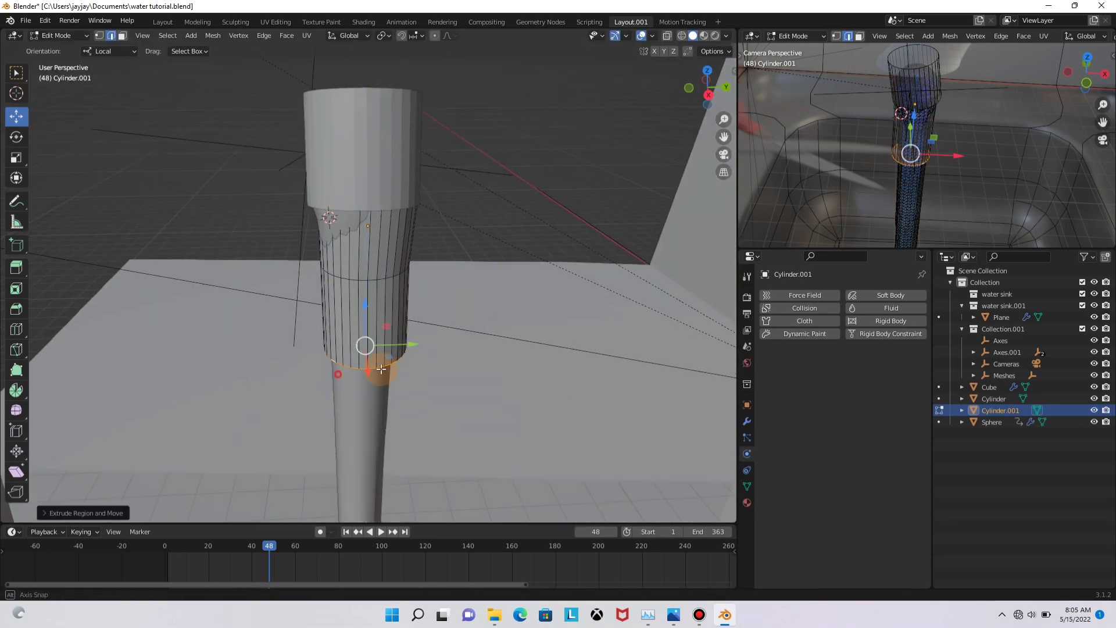
middle_drag(374, 366, 518, 369)
key(s)
click(494, 355)
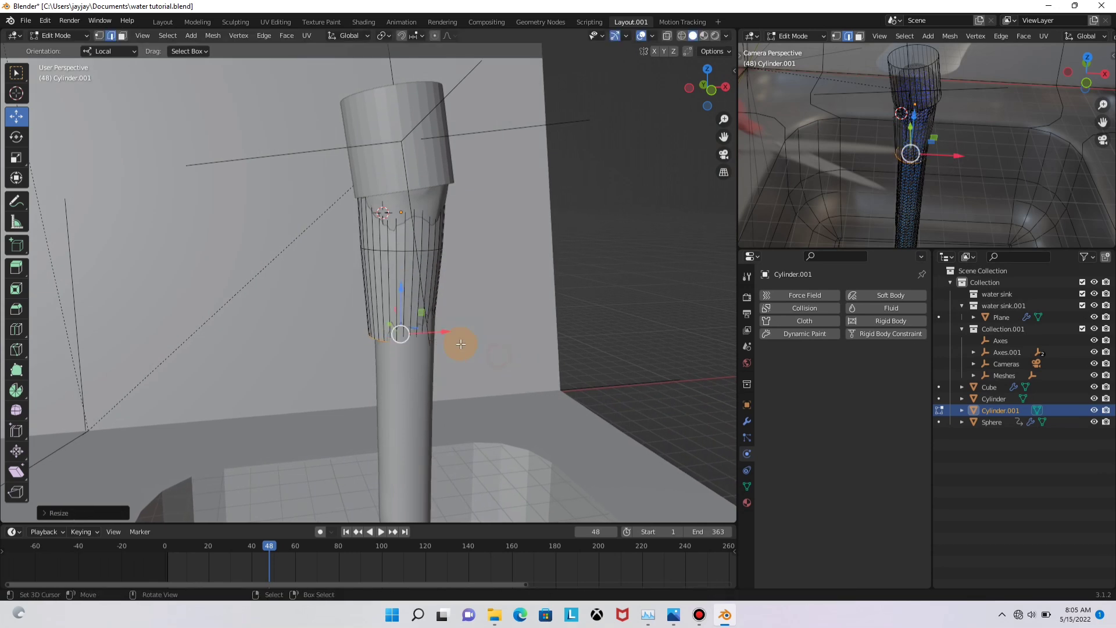
Shift the extruded bottom edge loop sideways along its local axes until it is centred around the stream
key(g)
key(x)
click(452, 335)
middle_drag(454, 332, 398, 323)
key(g)
key(x)
click(451, 341)
key(g)
key(x)
click(372, 317)
key(g)
key(x)
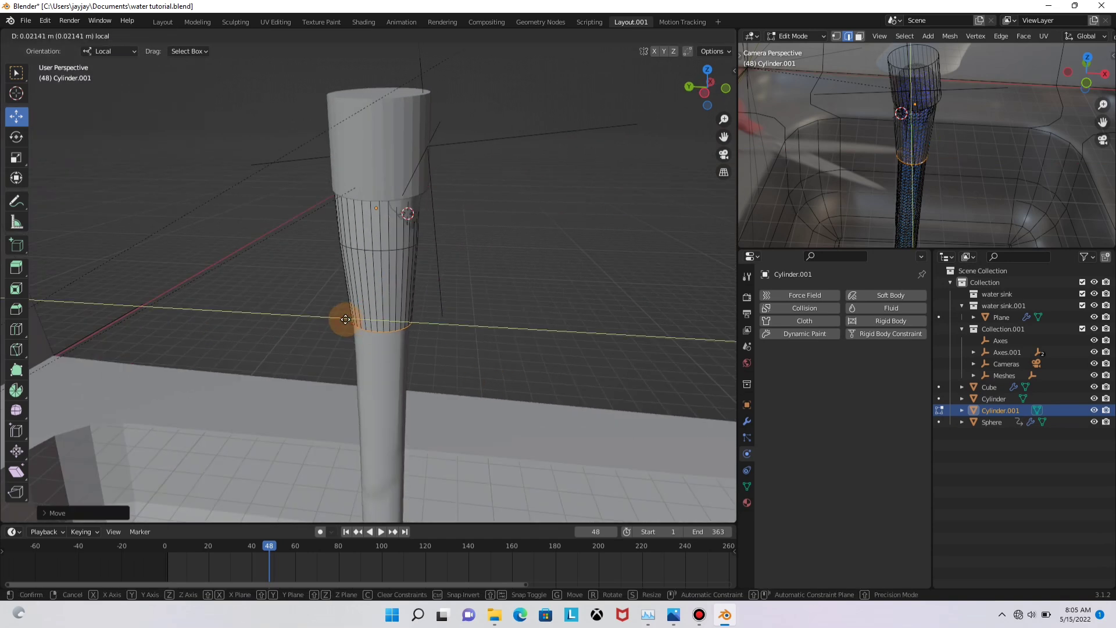
key(Escape)
Step through the frames around 87 to 93 to examine how the falling water's top end lines up with the cylinder's bottom
key(space)
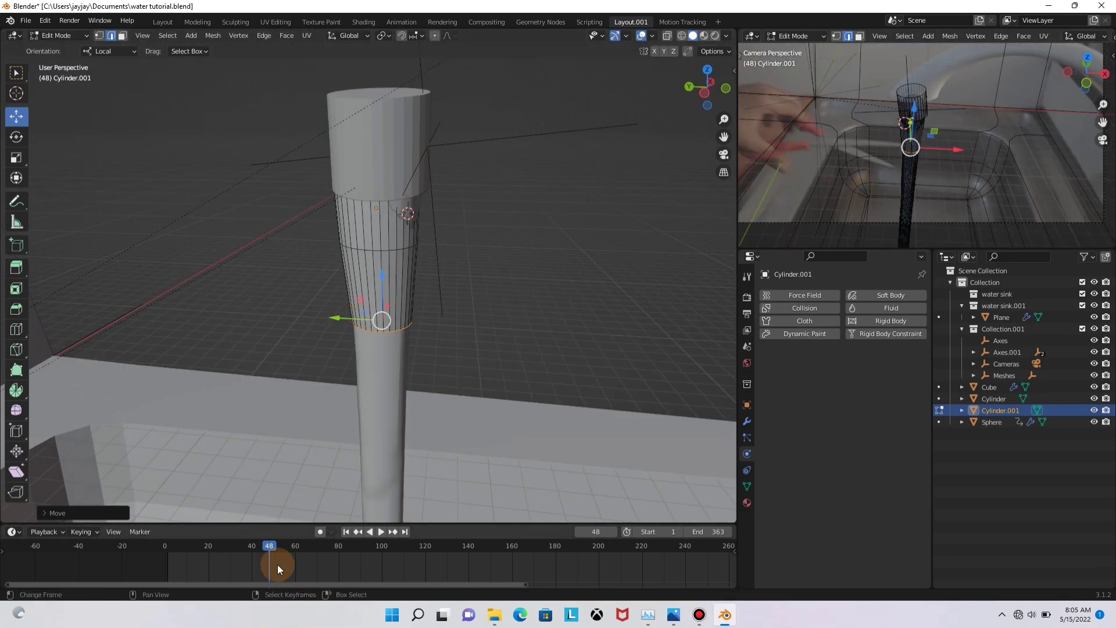
mouse_move(377, 560)
mouse_down()
mouse_move(392, 566)
mouse_move(366, 552)
mouse_up()
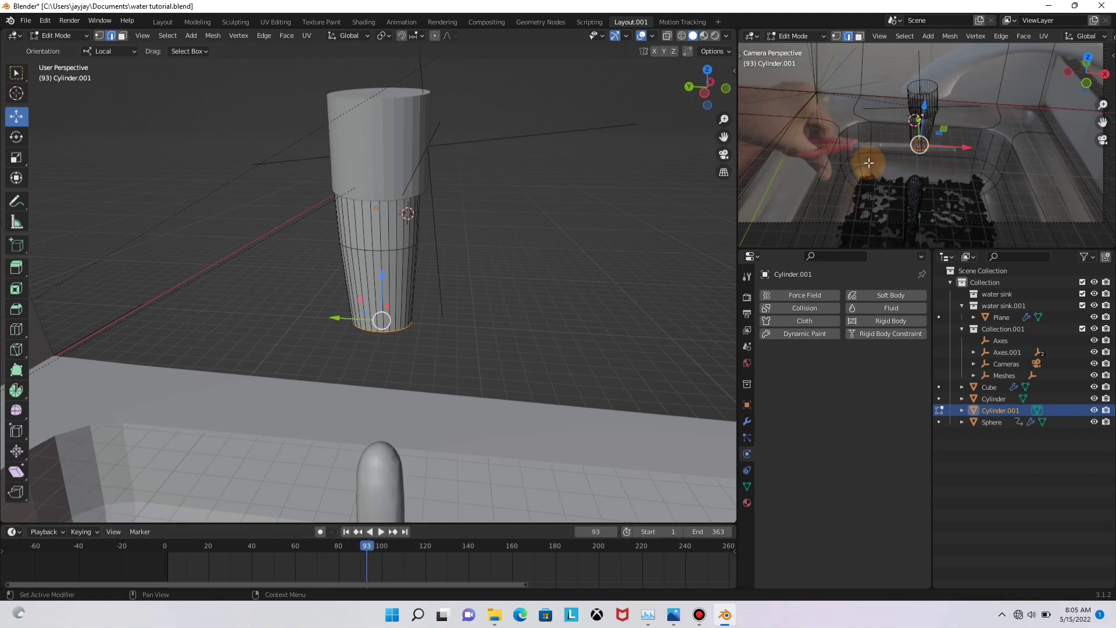
scroll(916, 149, up, 4)
key(Left)
key(Left)
key(Left)
key(Left)
key(Left)
key(Left)
key(Left)
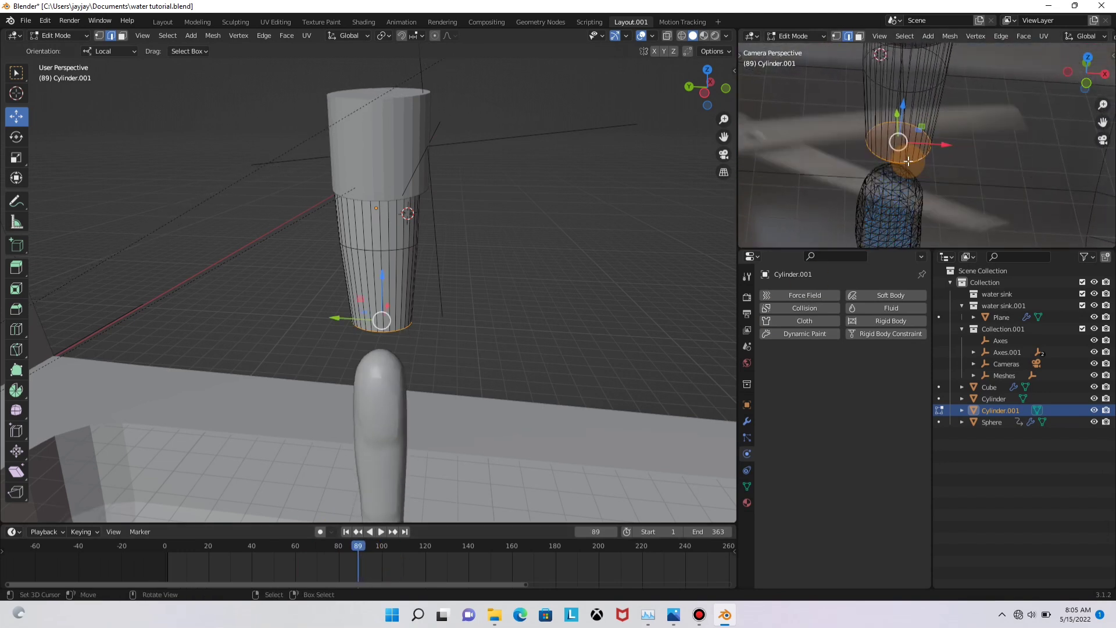
key(Right)
key(Right)
key(Right)
key(Right)
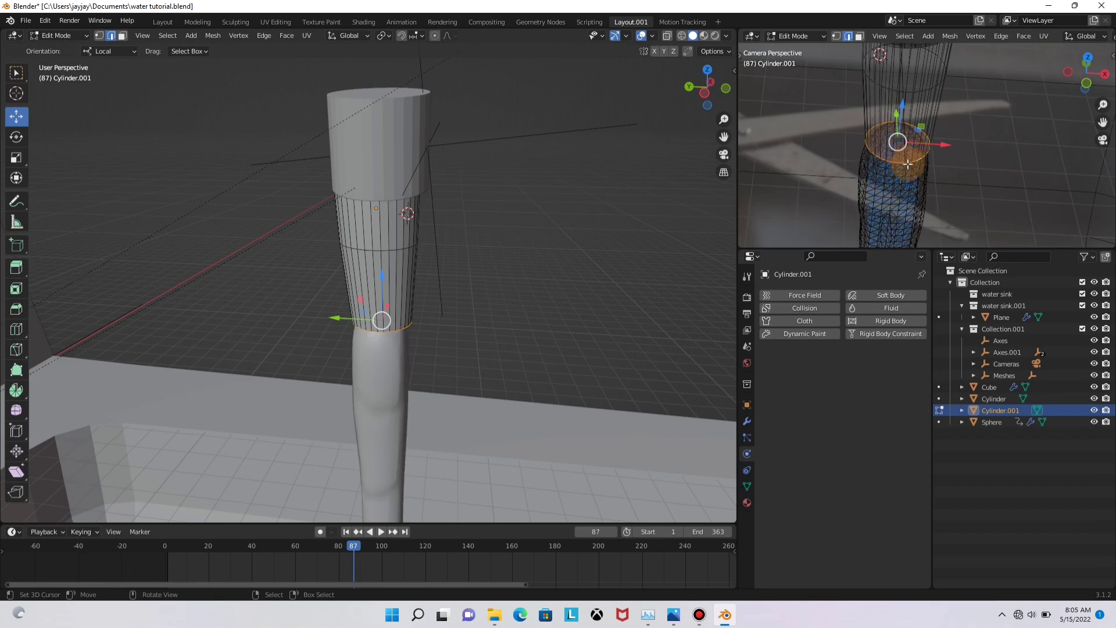
Extrude the cylinder's bottom edge loop slightly downward and scale it inward to start rounding the lower end
alt+drag(404, 344, 433, 351)
key(e)
click(451, 369)
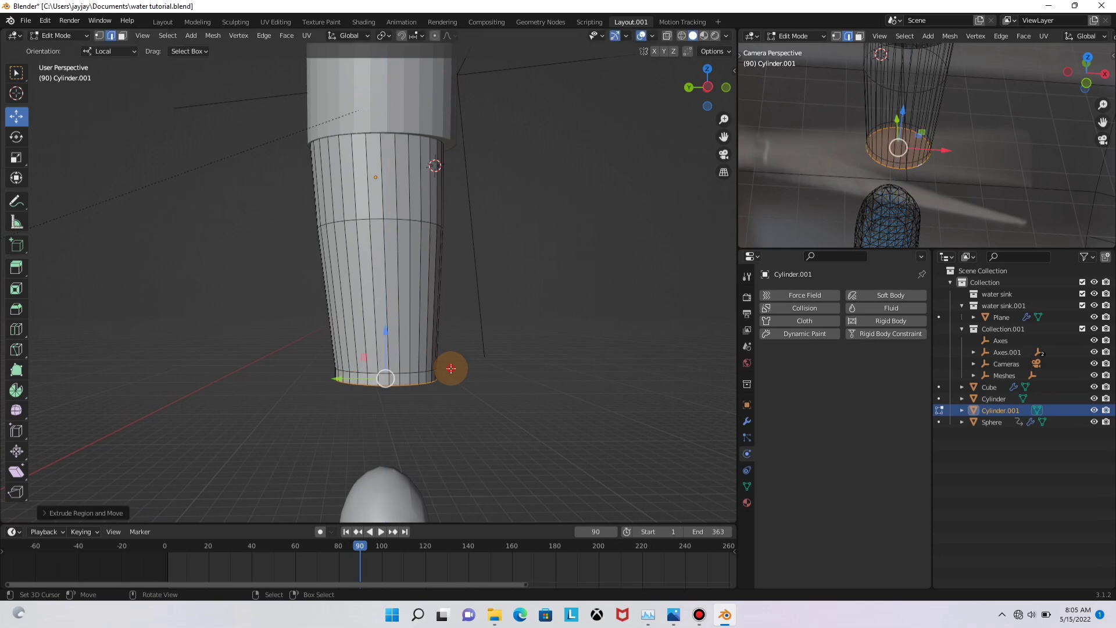
key(s)
click(508, 407)
Extrude the bottom edge loop a second time, scale it in further to round off the tip, and return to Object Mode
scroll(425, 401, up, 3)
scroll(425, 400, up, 2)
alt+shift+drag(425, 399, 468, 245)
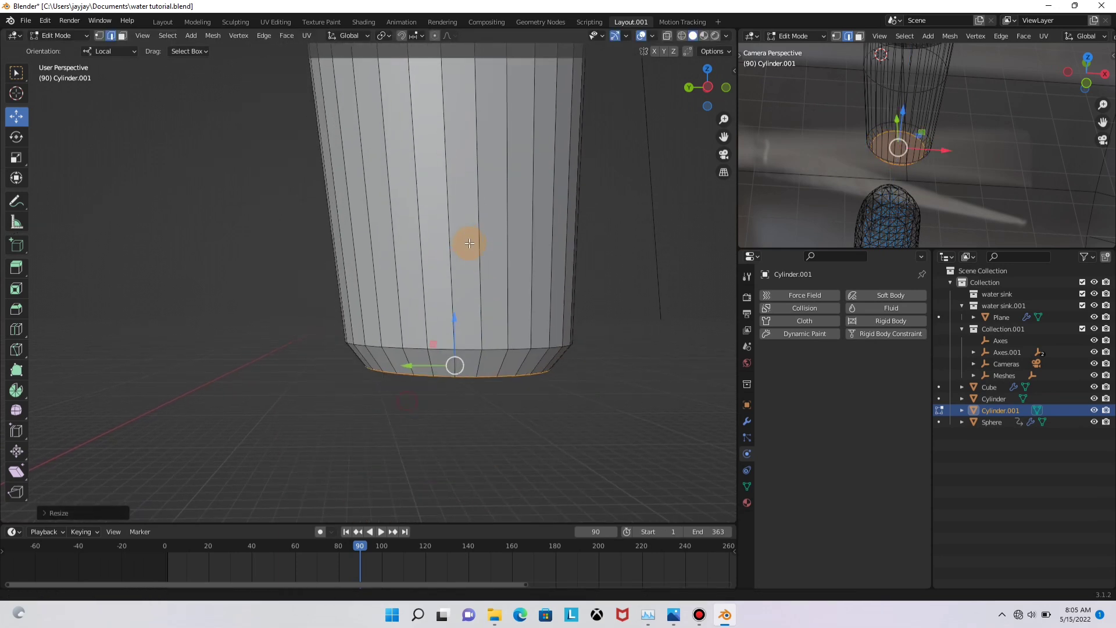
key(e)
click(581, 396)
key(s)
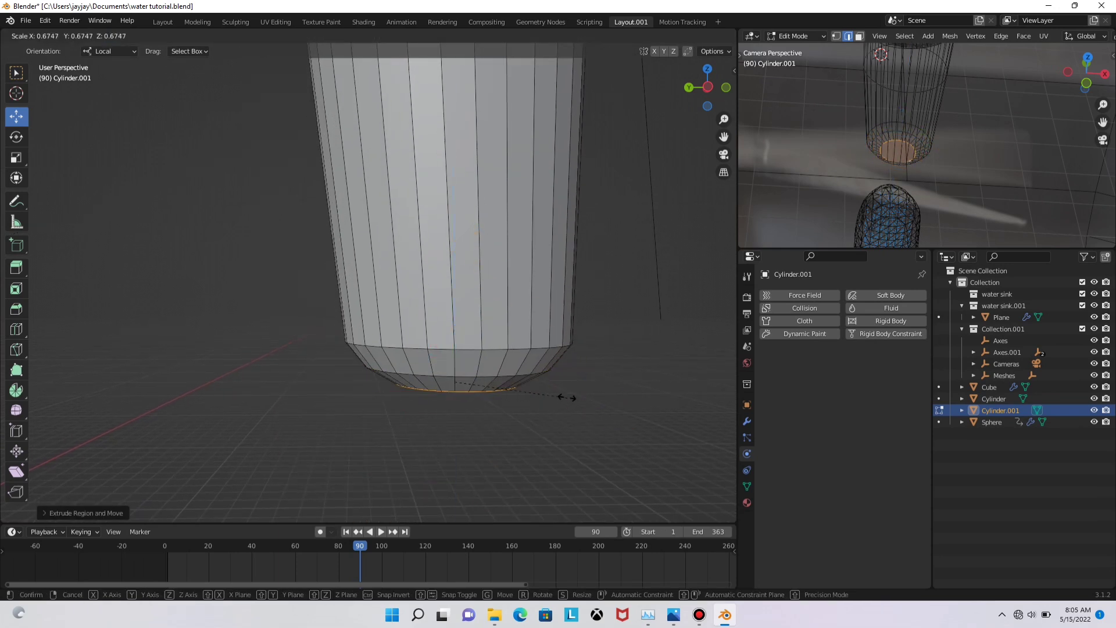
click(535, 388)
scroll(468, 274, down, 5)
alt+shift+drag(433, 219, 463, 316)
scroll(468, 305, down, 2)
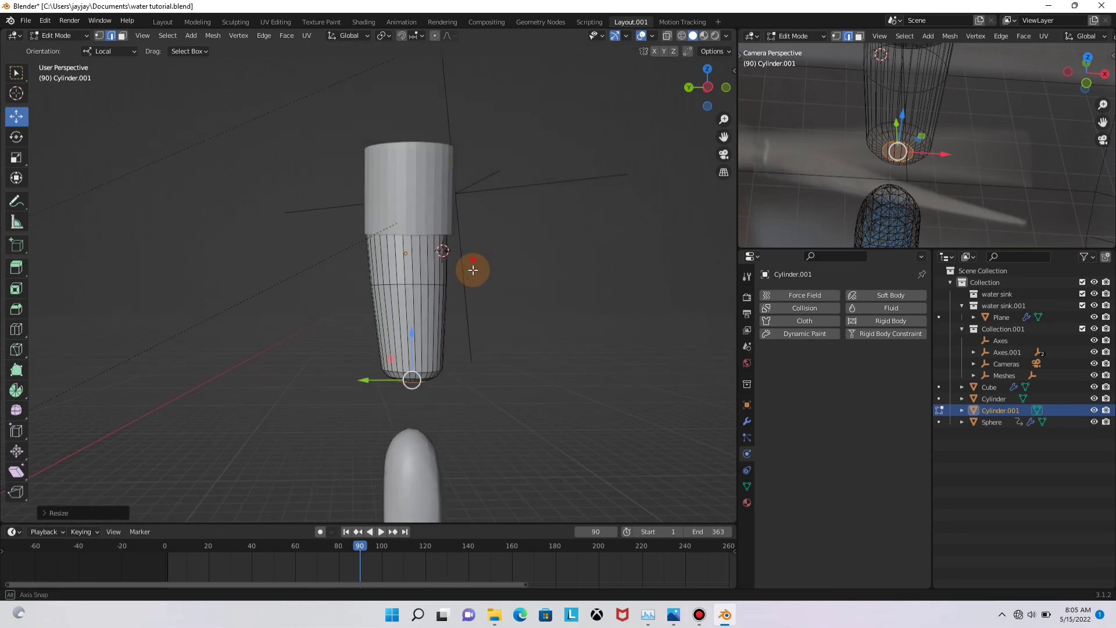
alt+drag(473, 262, 448, 296)
key(Tab)
alt+drag(382, 328, 414, 224)
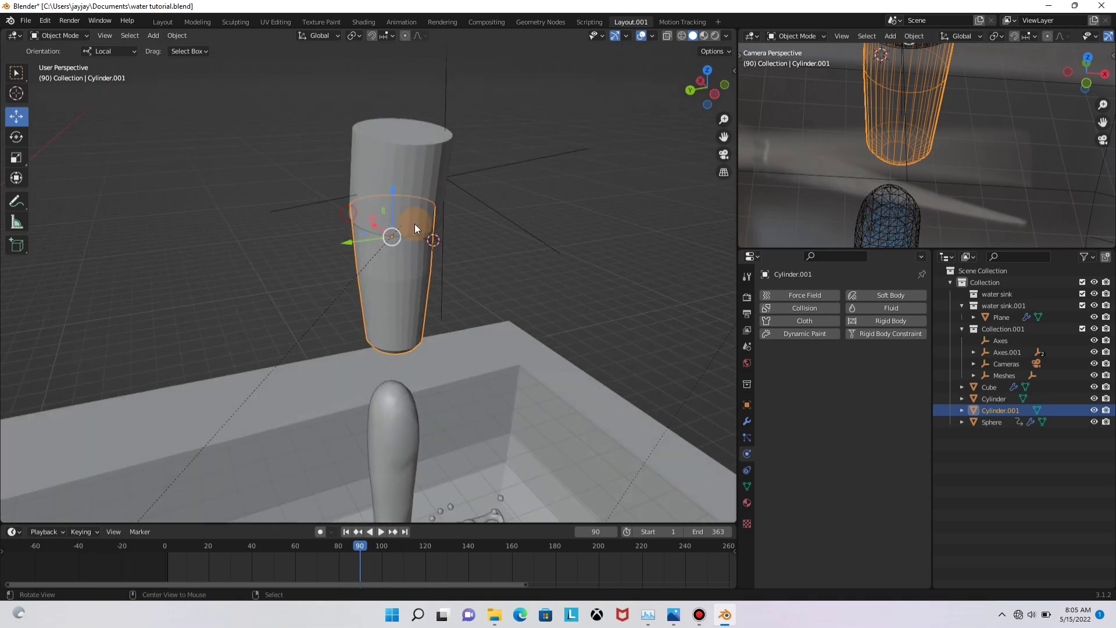
Select the cylinder's top face in Edit Mode, extrude it slightly upward and scale it inward
key(Tab)
key(shift+z)
alt+click(411, 249)
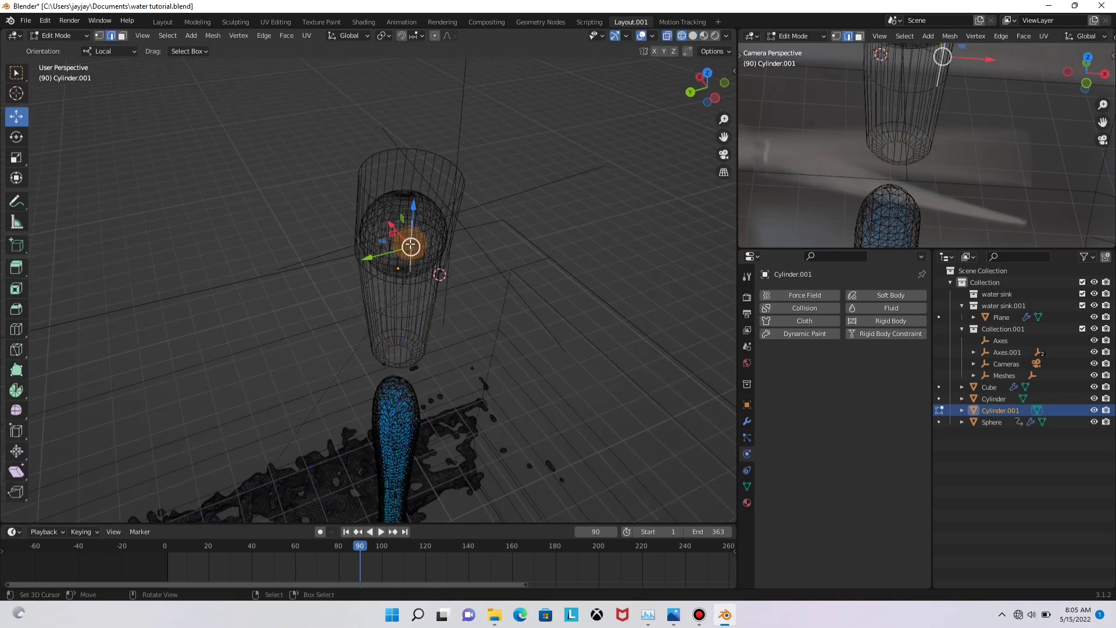
key(3)
key(shift+z)
mouse_move(409, 234)
middle_down()
mouse_move(411, 277)
mouse_move(411, 222)
mouse_move(458, 333)
middle_up()
right_click(407, 245)
key(shift+z)
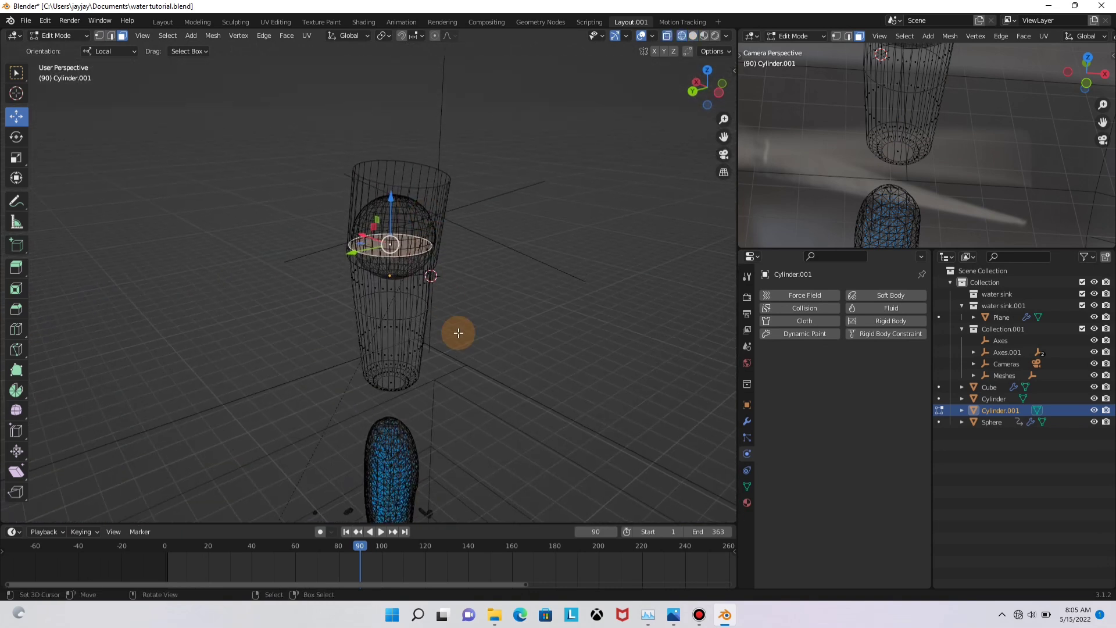
key(e)
click(491, 333)
key(s)
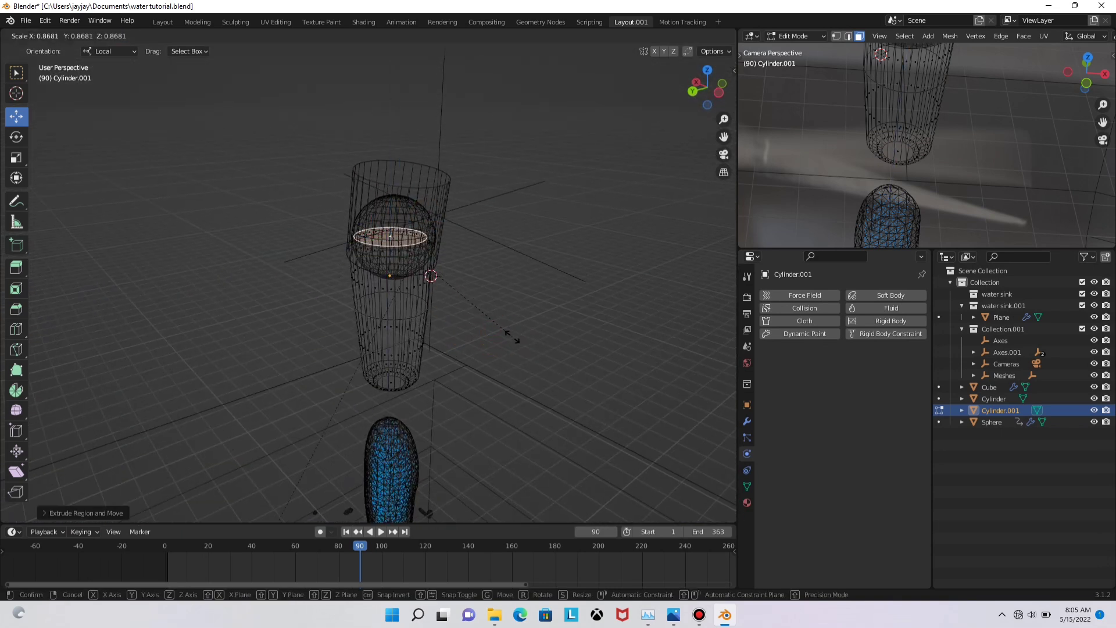
click(508, 338)
Extrude the top face once more, scale it down to round the upper end, and leave Edit Mode
key(e)
click(468, 332)
key(s)
click(518, 326)
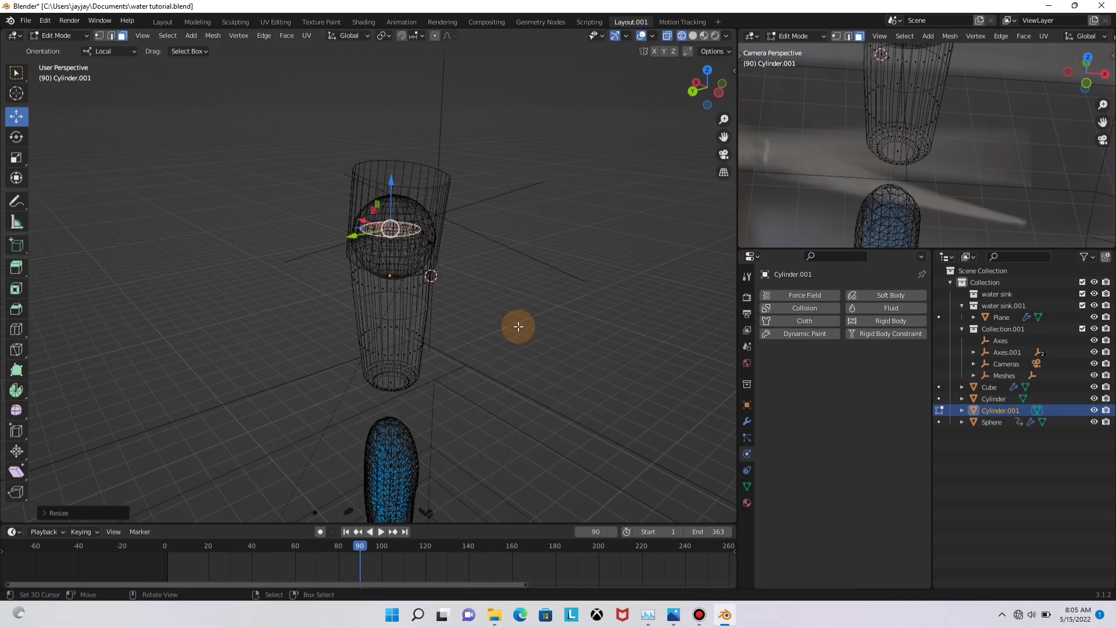
key(shift+z)
middle_drag(411, 344, 441, 296)
key(Tab)
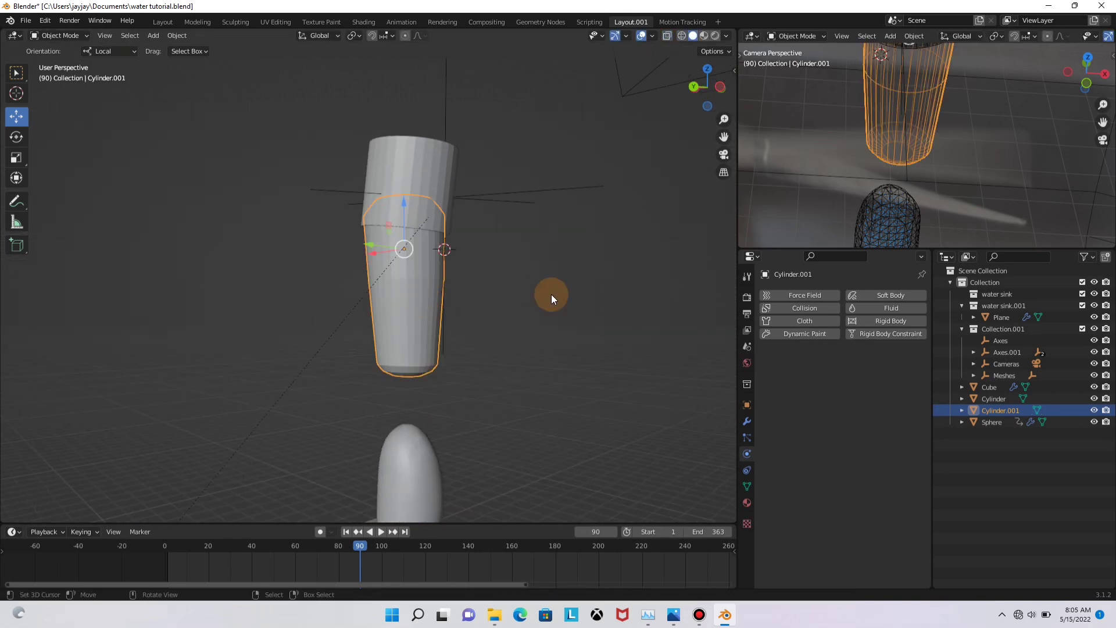
Add a Subdivision Surface modifier with 2 viewport levels to the cylinder and shade it smooth
click(744, 420)
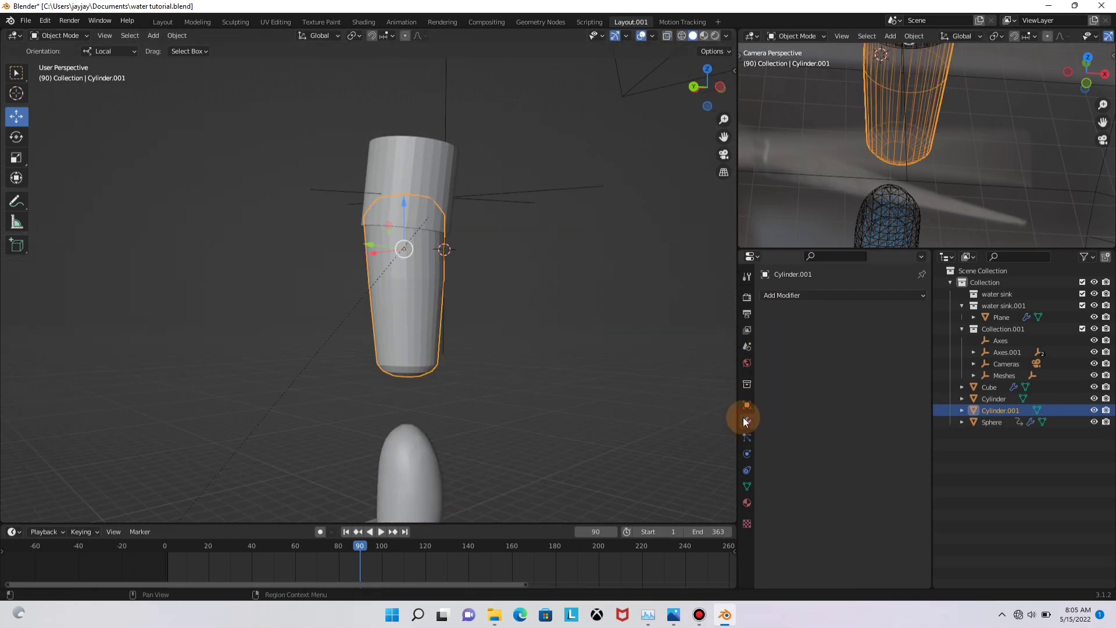
click(782, 300)
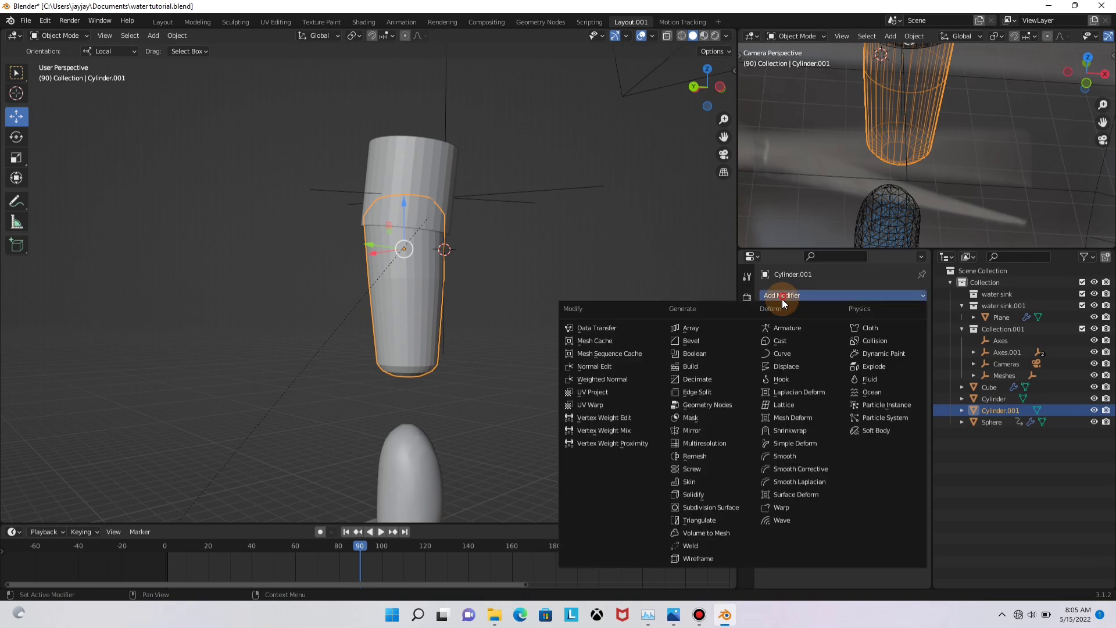
click(692, 508)
right_click(512, 329)
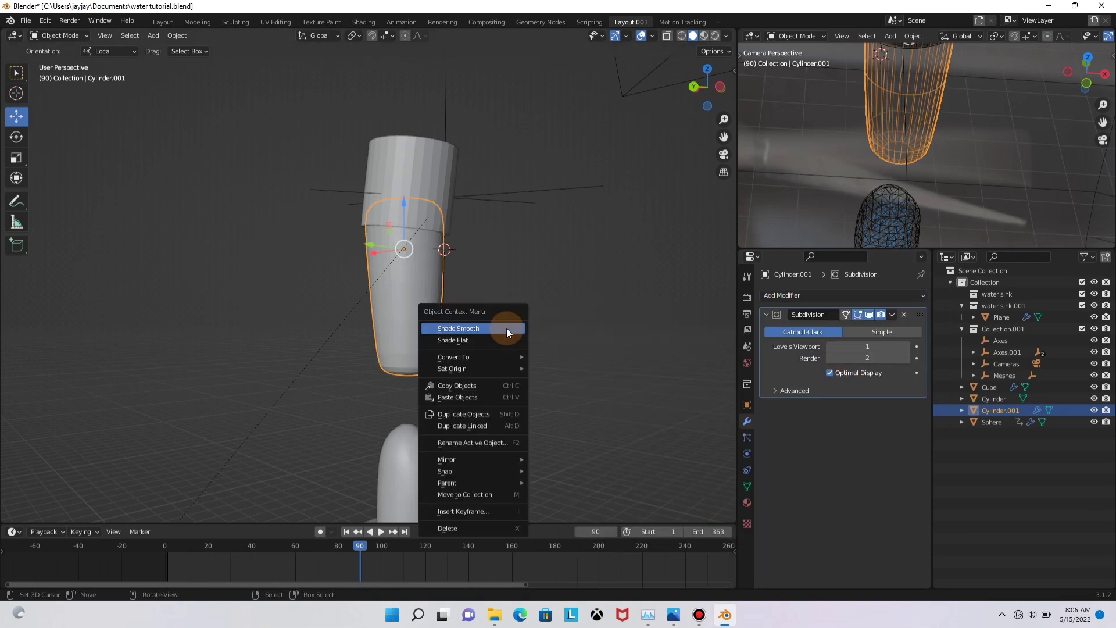
click(507, 327)
middle_drag(487, 329, 487, 275)
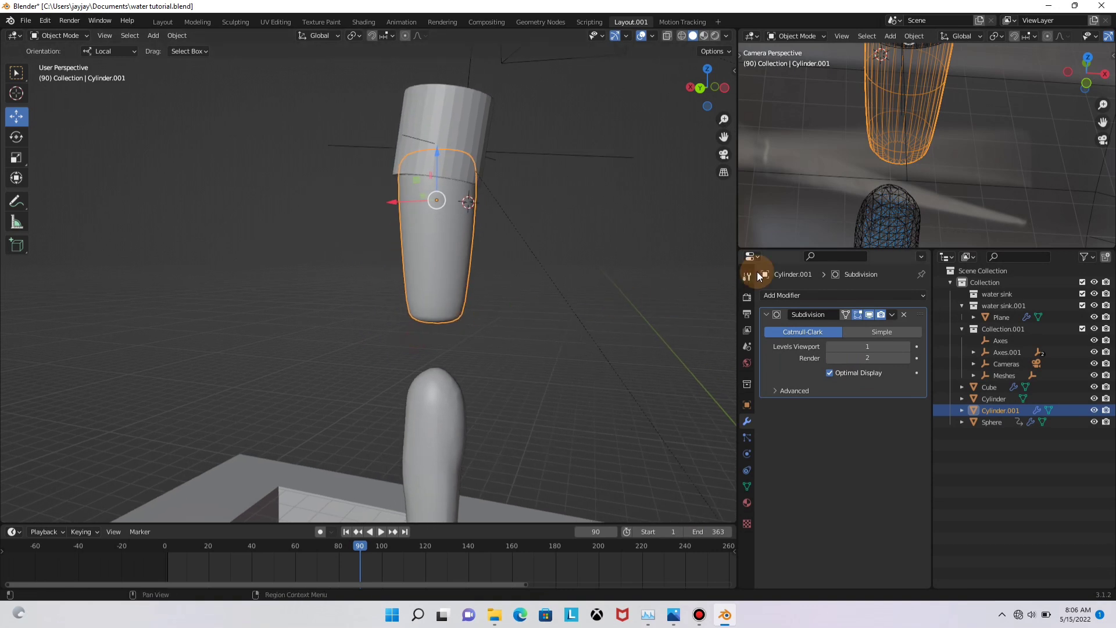
click(906, 347)
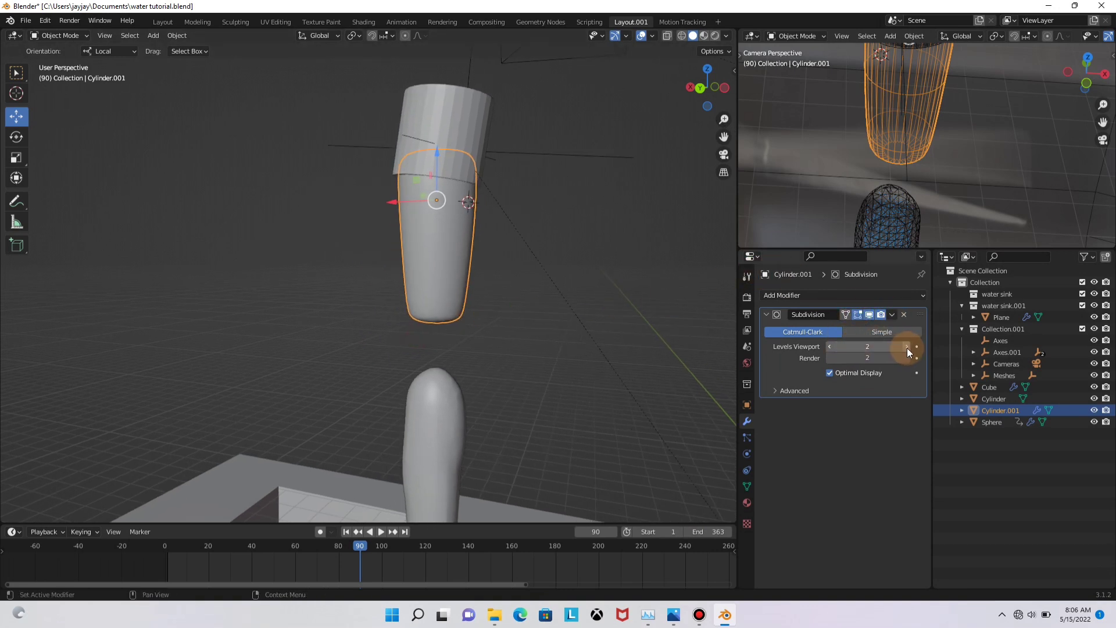
Add a Displace modifier to the cylinder and give it a new texture of type Clouds
click(846, 294)
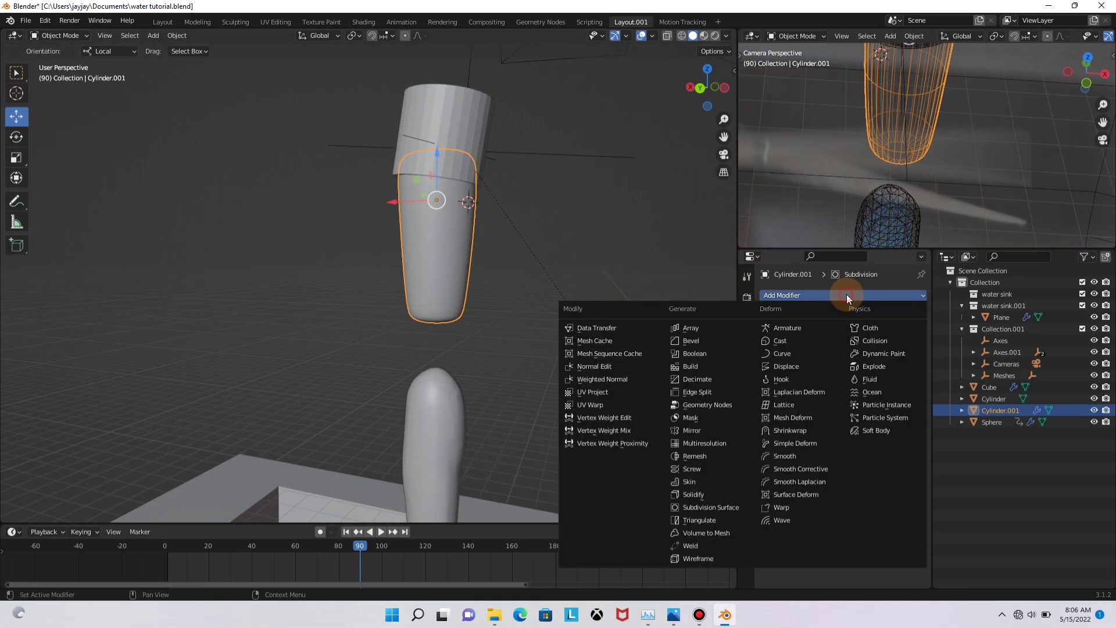
click(800, 365)
click(836, 426)
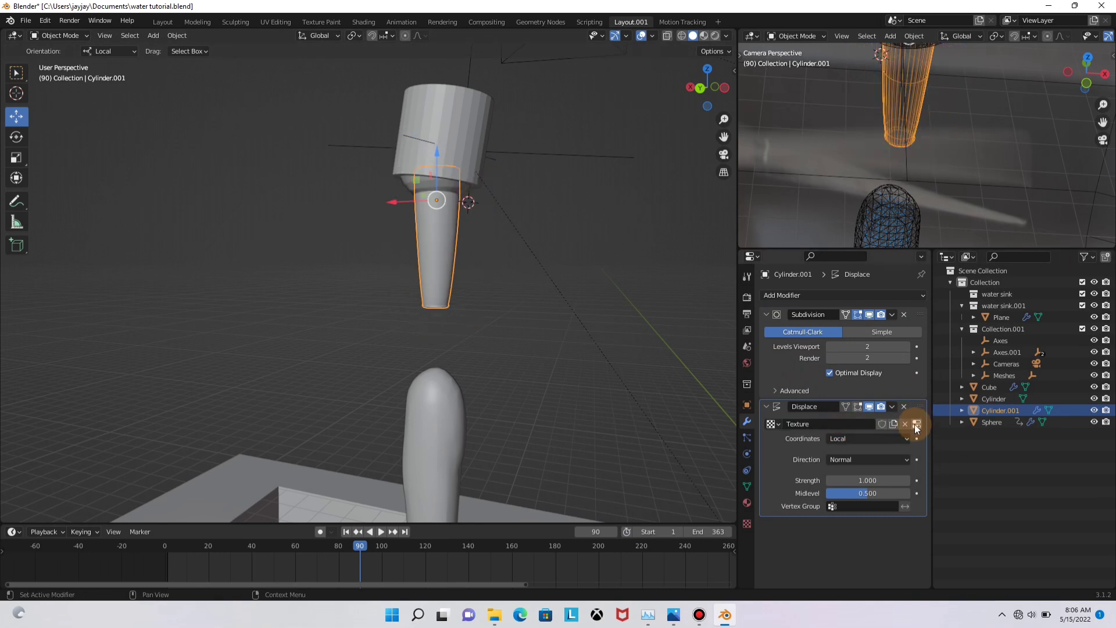
click(914, 424)
click(837, 330)
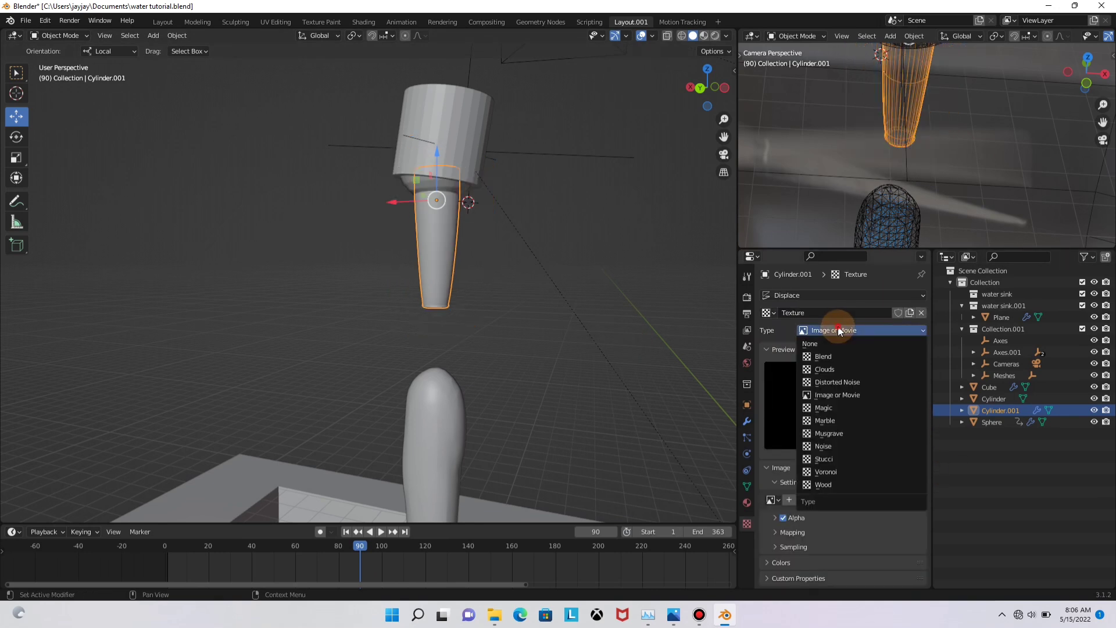
click(829, 370)
click(747, 429)
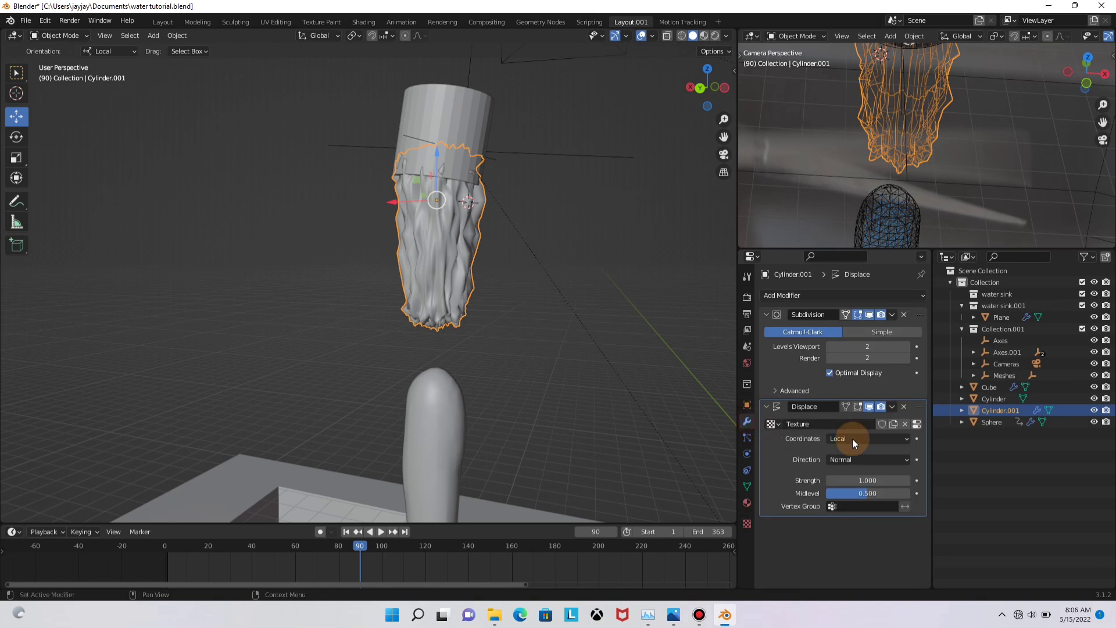
Set the Displace modifier's strength to 0.100 and its midlevel to 0.629
drag(866, 493, 819, 480)
click(907, 479)
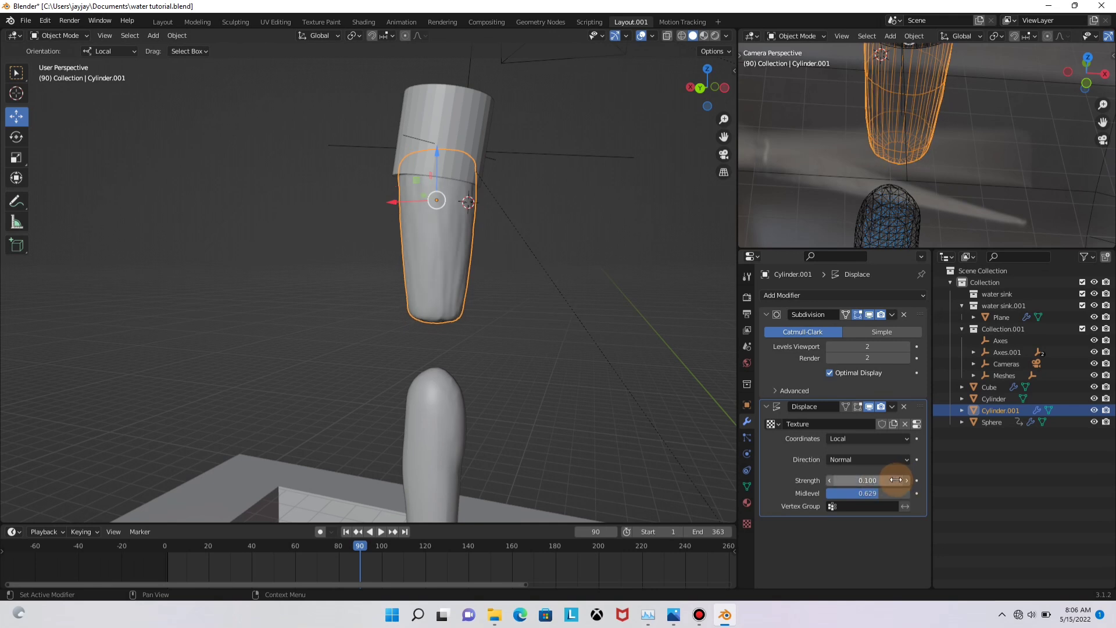
Examine from several angles how the displaced cylinder blends with the water stream around frames 63 to 65
middle_drag(433, 247, 475, 264)
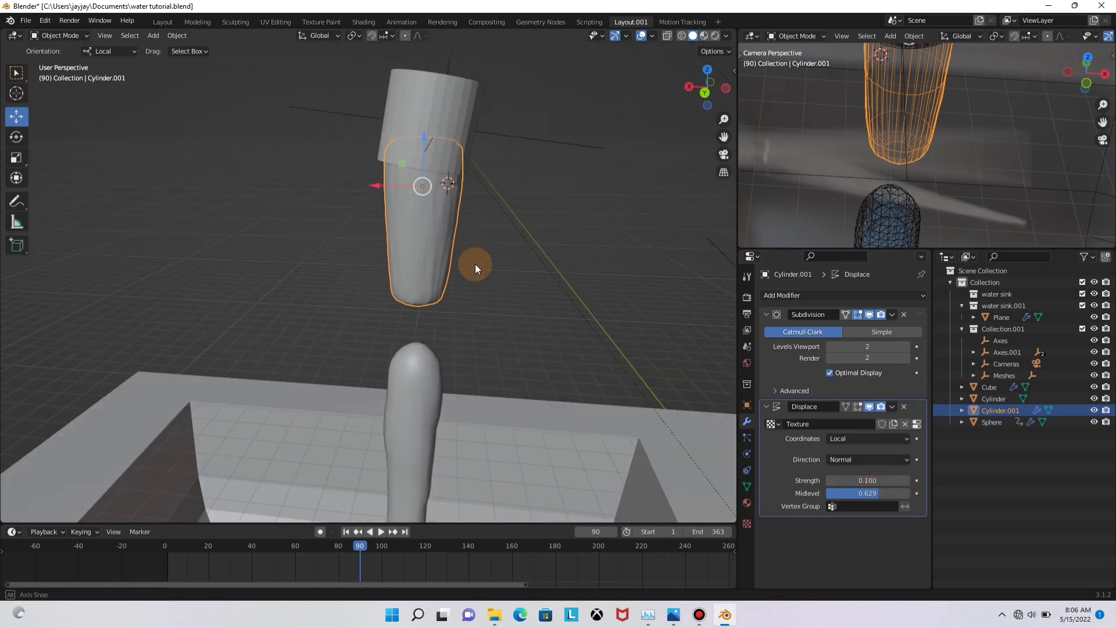
scroll(451, 417, down, 4)
drag(337, 567, 305, 550)
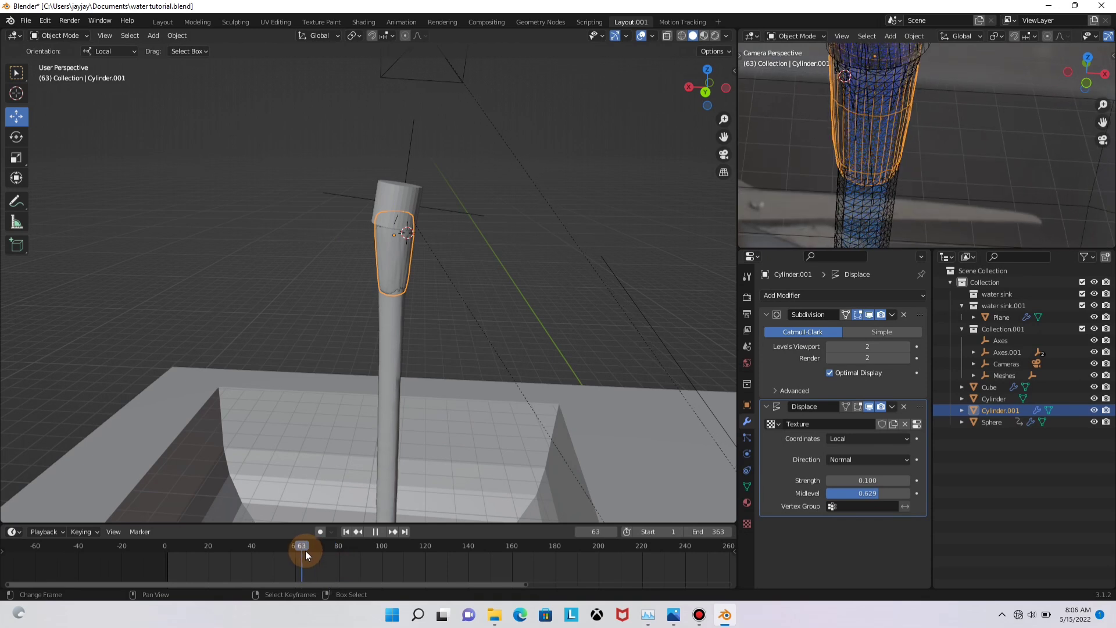
scroll(413, 256, up, 5)
middle_drag(413, 257, 467, 296)
scroll(467, 295, down, 3)
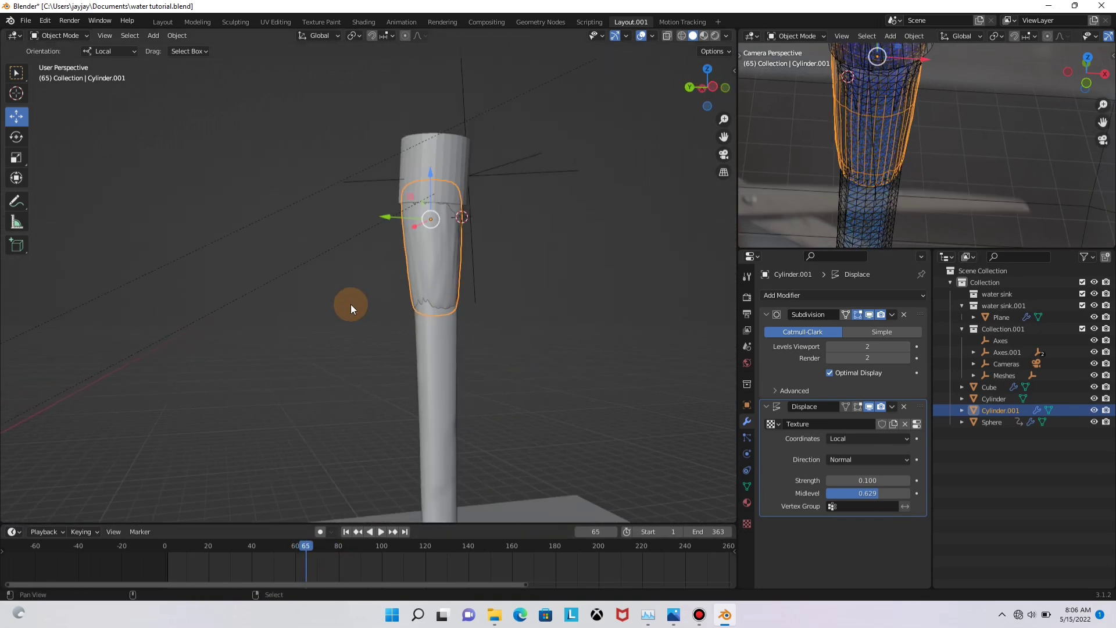
shift+middle_drag(372, 308, 393, 244)
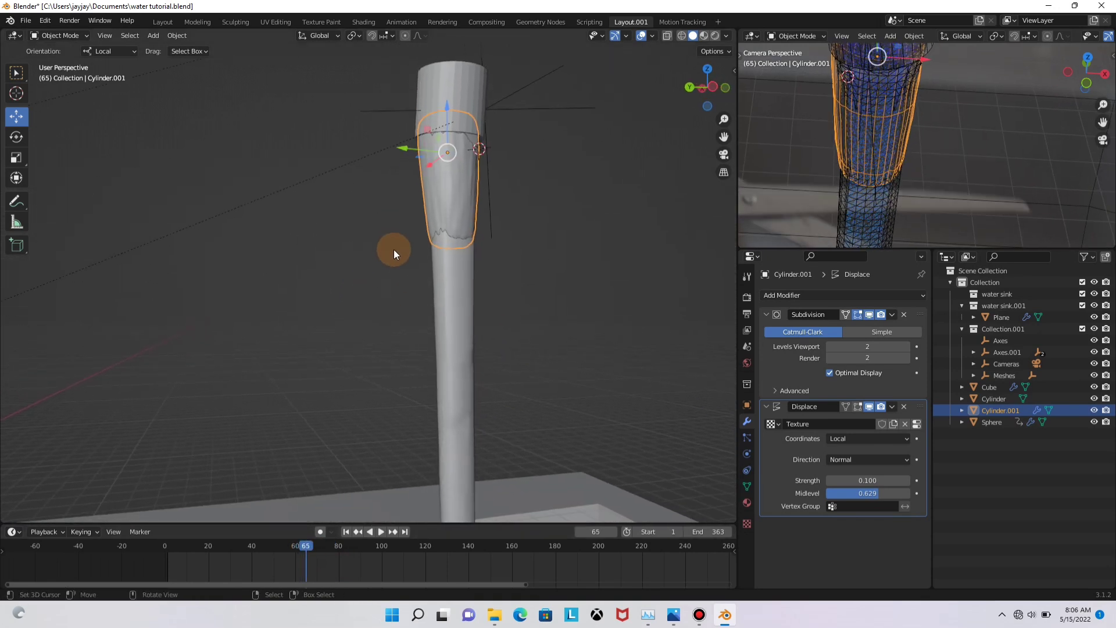
scroll(393, 249, down, 3)
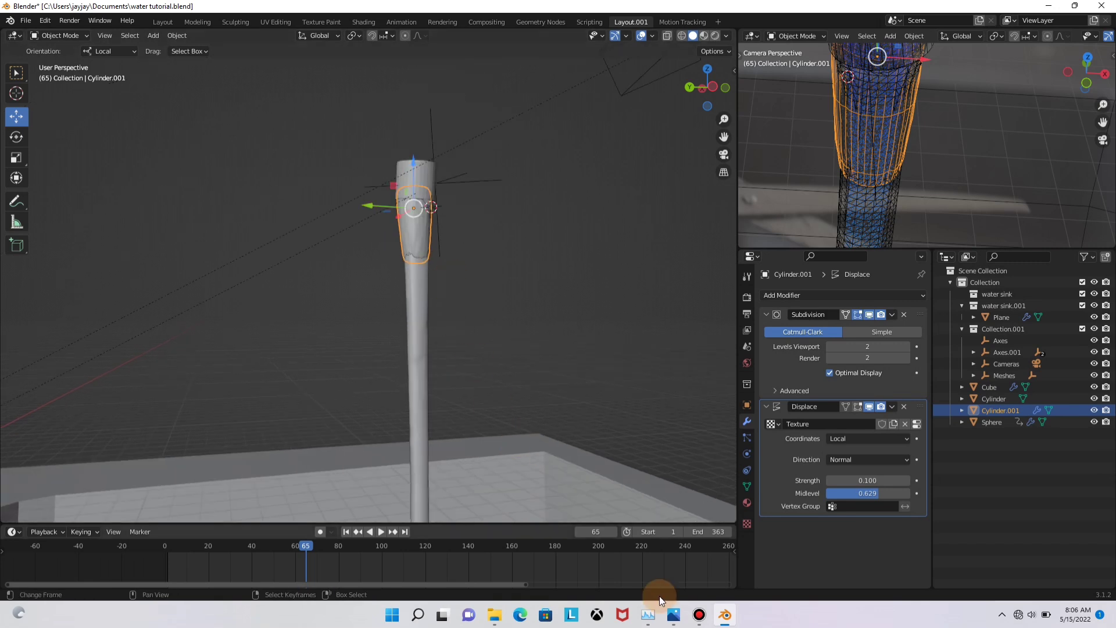
Switch to the Shading workspace with the stream cylinder still selected
click(700, 619)
click(700, 620)
middle_drag(368, 251, 396, 275)
click(359, 23)
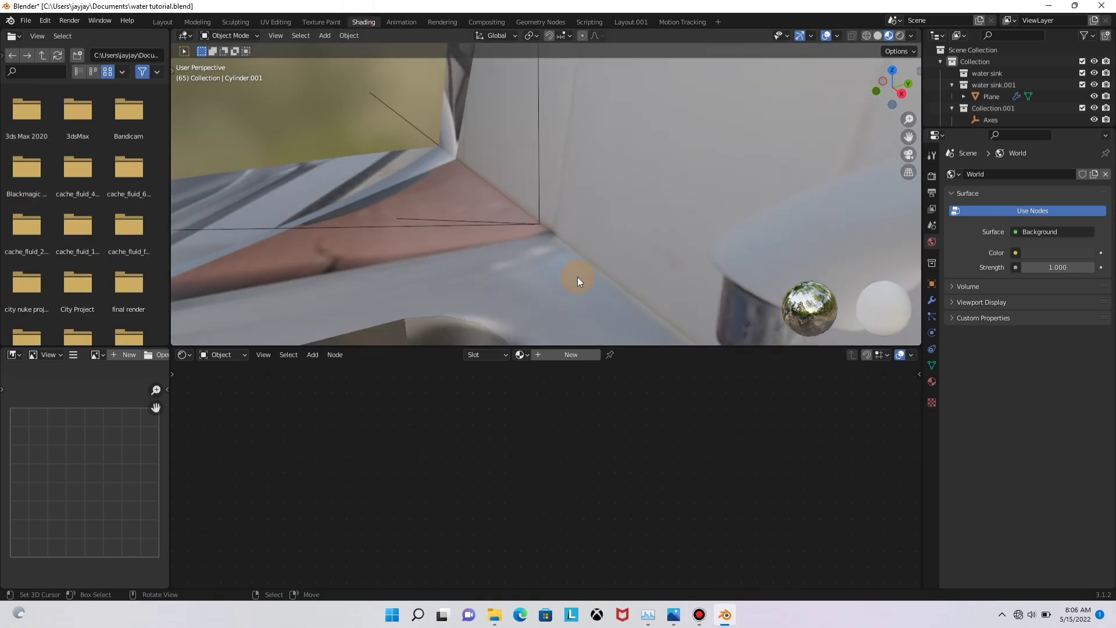
Bring the sink and stream into view and give the displaced cylinder a new material
mouse_move(578, 278)
middle_down()
mouse_move(420, 273)
mouse_move(580, 234)
mouse_move(451, 207)
mouse_move(442, 238)
middle_up()
middle_drag(481, 193, 563, 392)
click(573, 354)
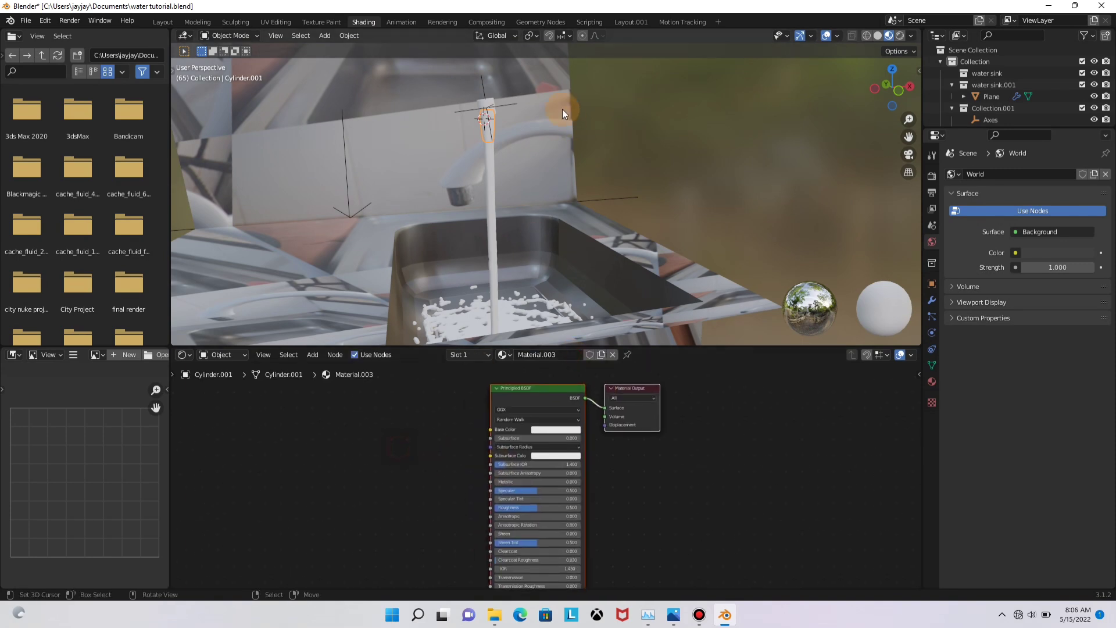
Select the fluid domain mesh forming the water stream and give it a new material named water
click(489, 174)
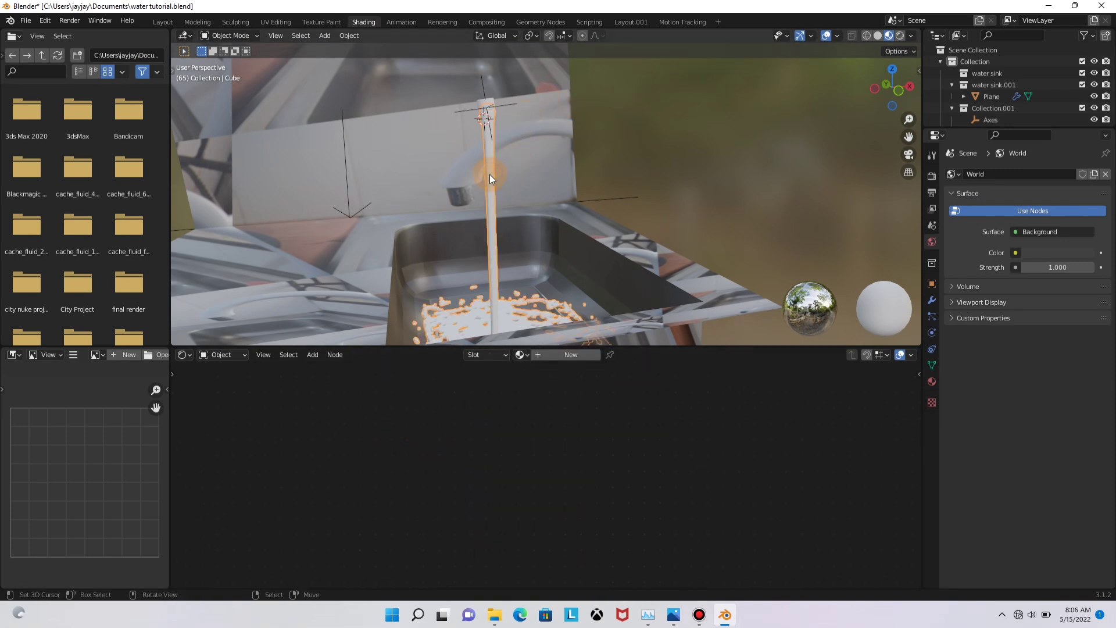
click(490, 124)
middle_drag(486, 134, 546, 202)
click(547, 224)
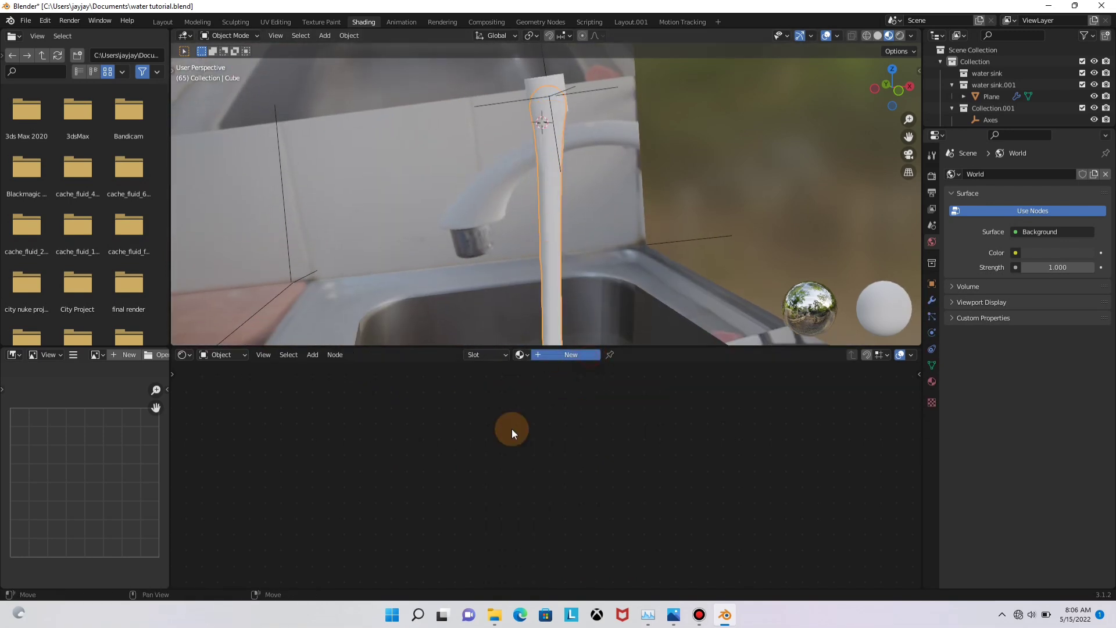
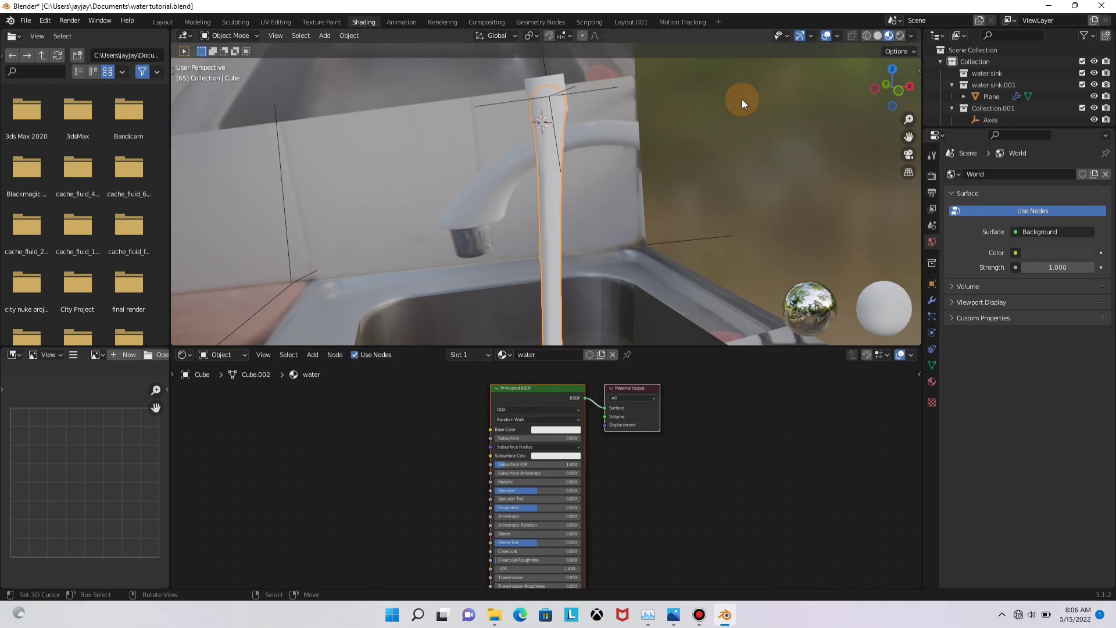
Show the viewport in rendered shading with Scene World lighting disabled
click(899, 36)
mouse_move(704, 112)
middle_down()
mouse_move(486, 174)
mouse_move(545, 172)
middle_up()
click(910, 36)
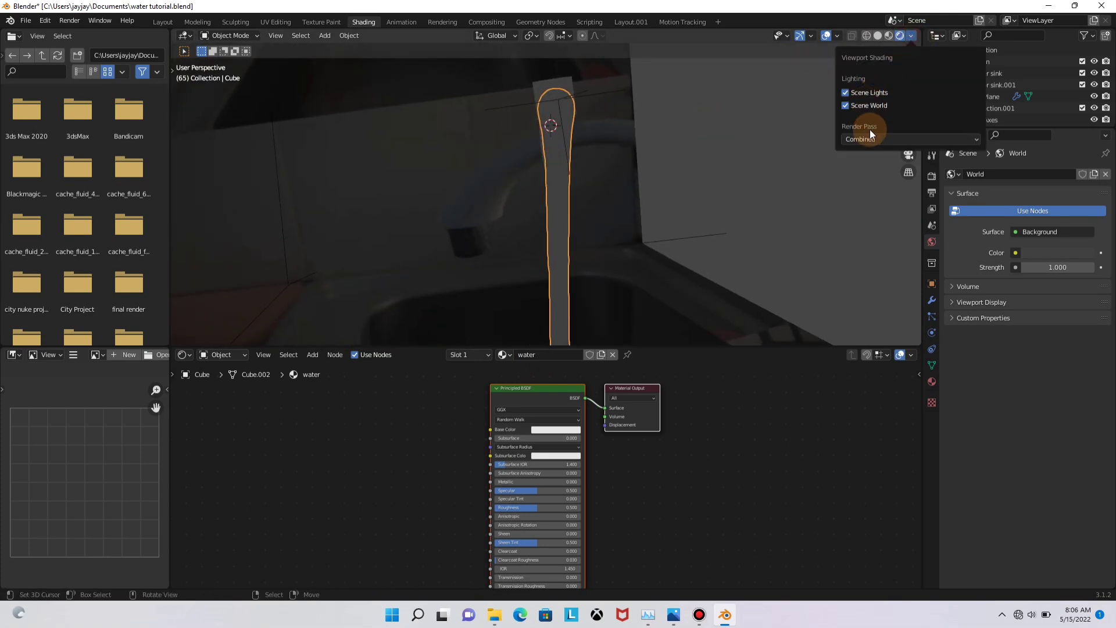
click(845, 105)
middle_drag(574, 199, 859, 226)
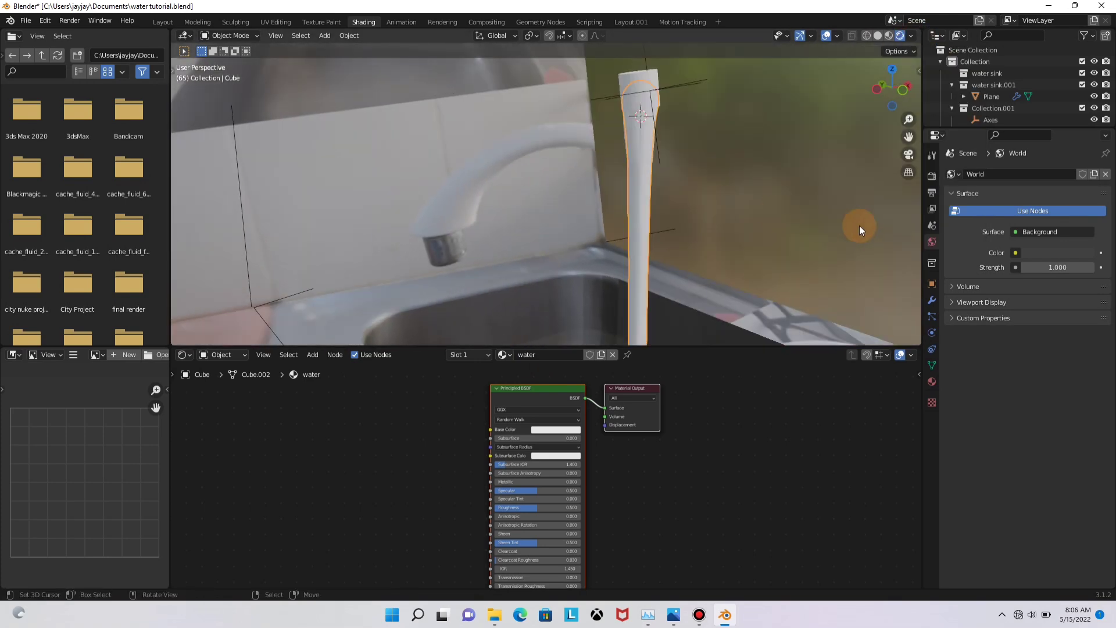
Set the render engine to Cycles with GPU Compute as the device
click(930, 176)
click(1027, 174)
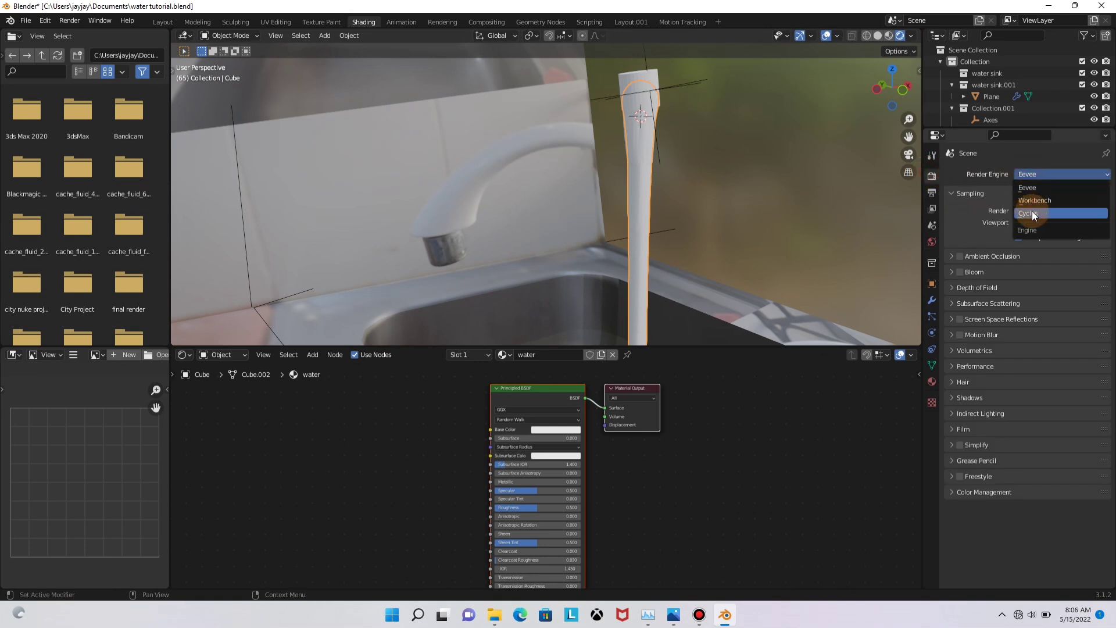
click(1047, 212)
click(1052, 200)
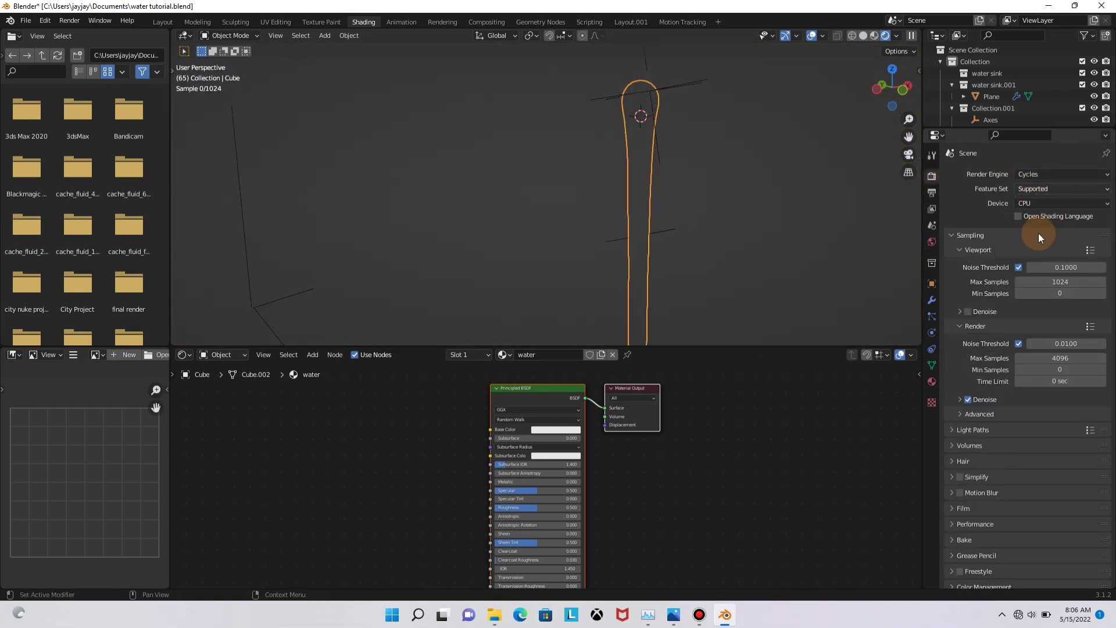
click(1038, 233)
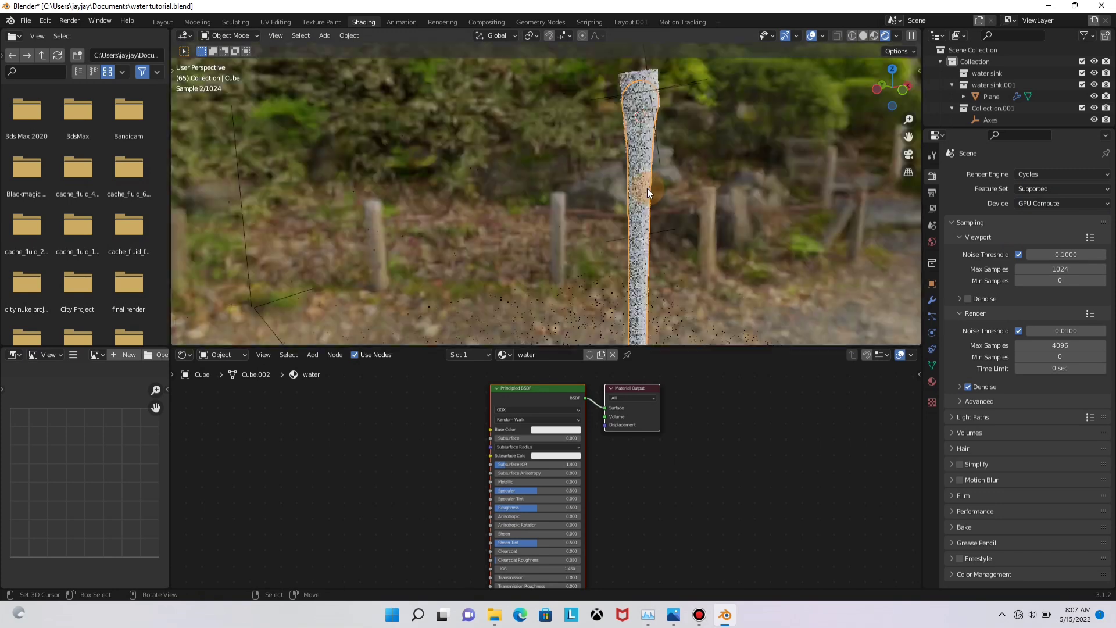
Enable viewport denoising and inspect the rendered water mesh from the stream down to the splash
middle_drag(661, 177, 411, 191)
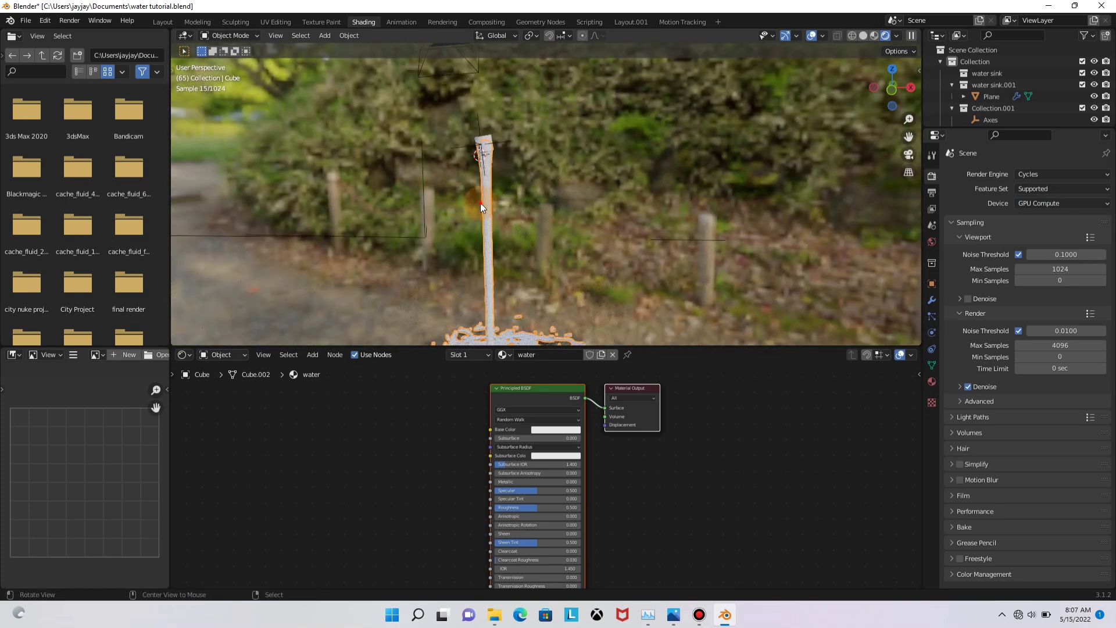
middle_drag(480, 203, 581, 198)
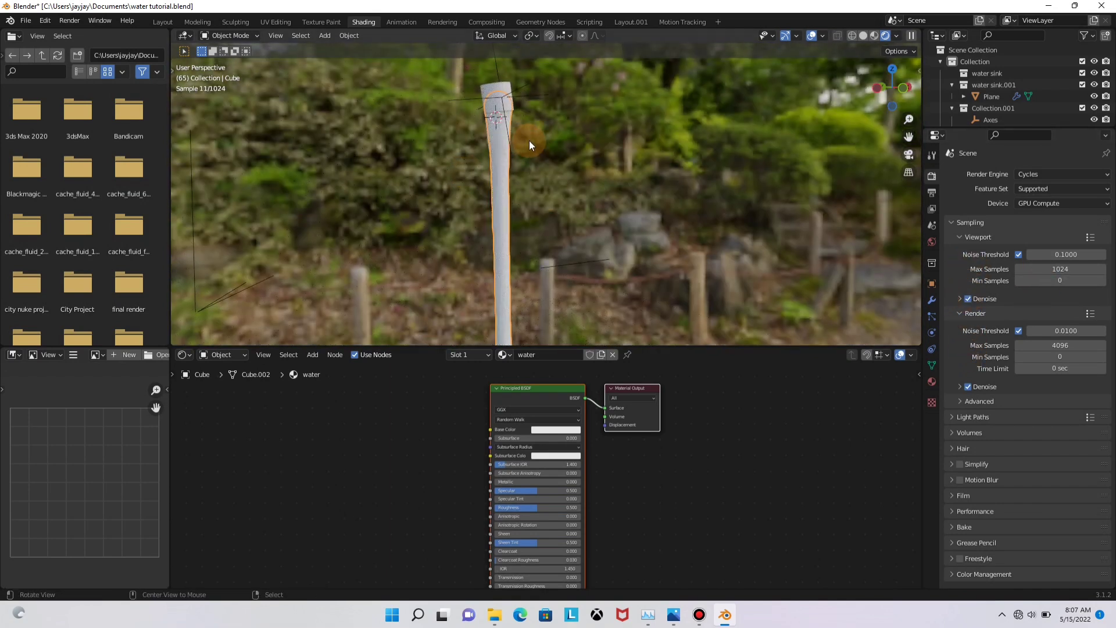
middle_drag(529, 140, 564, 158)
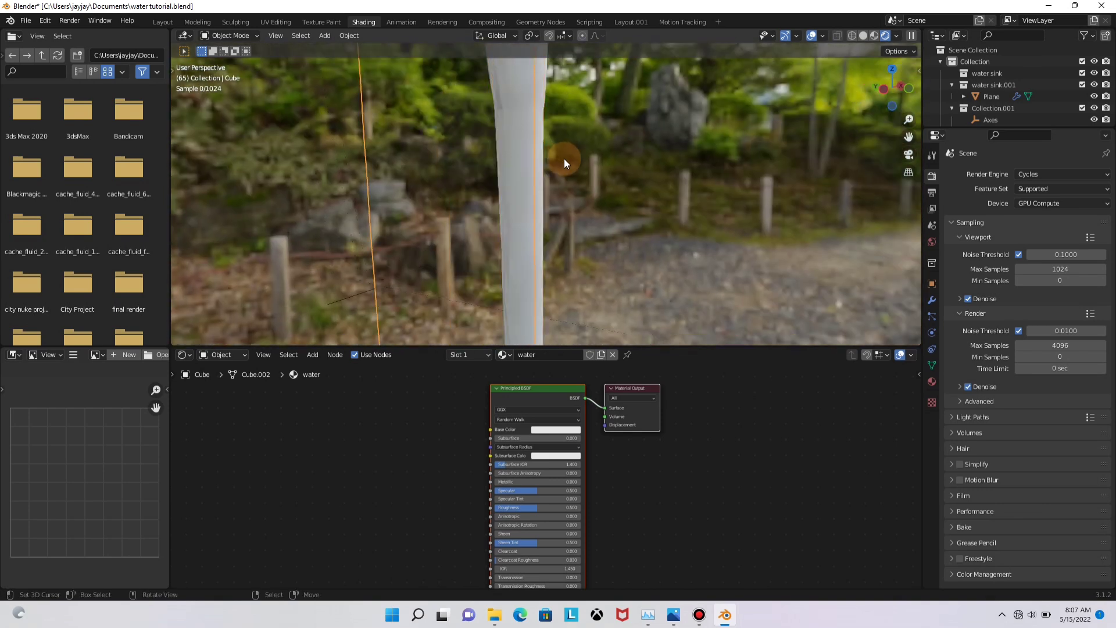
scroll(592, 172, down, 5)
middle_drag(517, 232, 542, 179)
scroll(543, 218, up, 4)
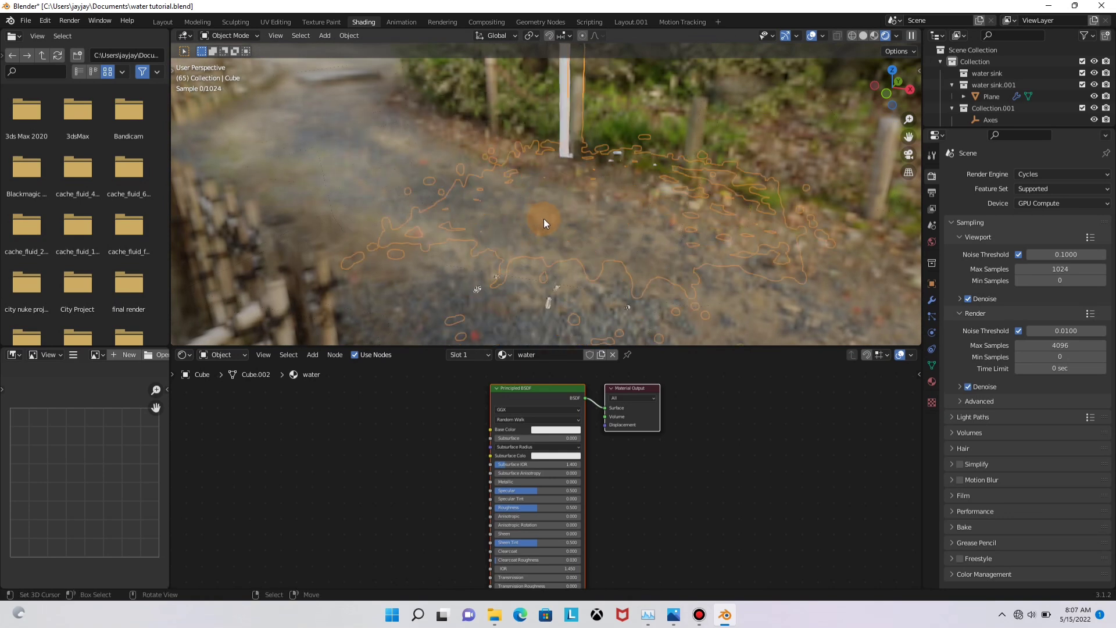
middle_drag(545, 222, 606, 186)
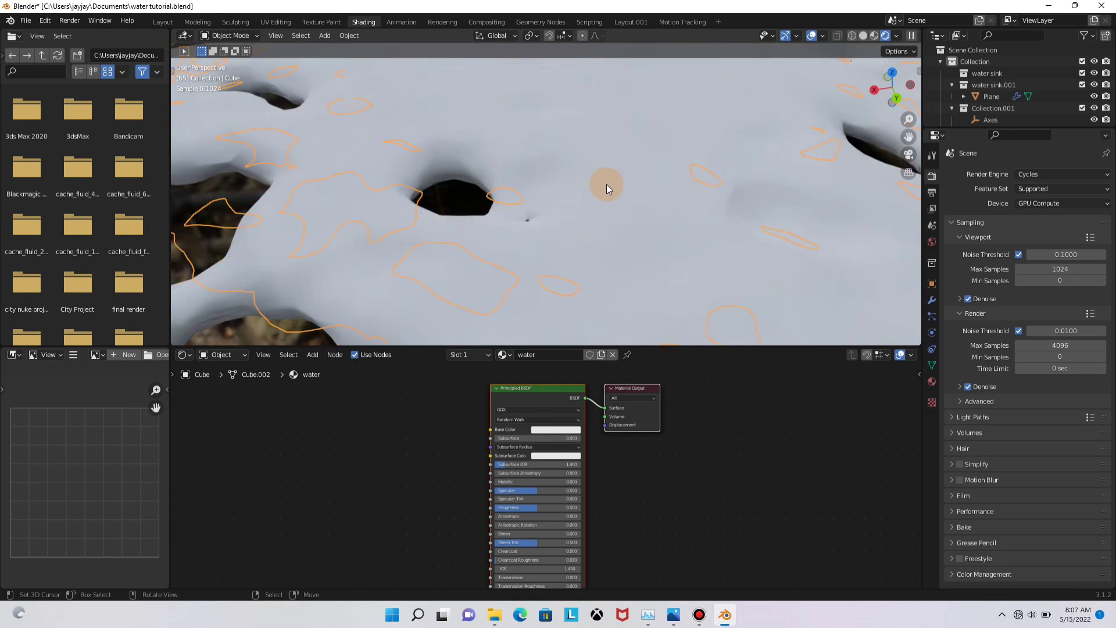
Set the Transmission of the water material's Principled BSDF to 1.000
scroll(606, 185, down, 2)
middle_drag(377, 532, 454, 457)
scroll(607, 452, up, 7)
middle_drag(548, 483, 484, 479)
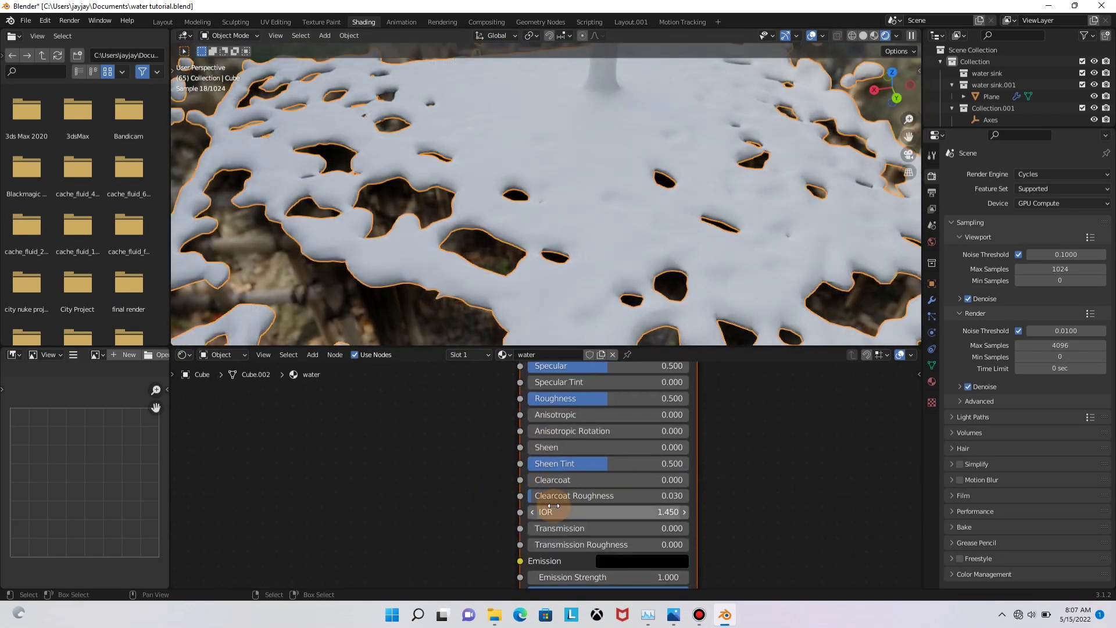
drag(558, 527, 651, 528)
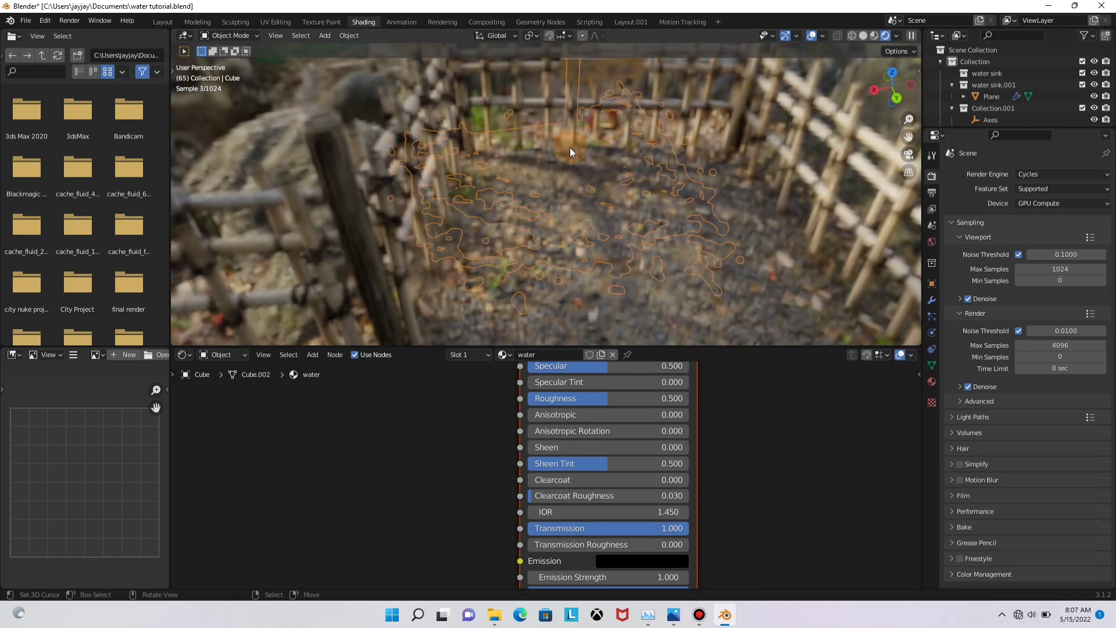
Set the water material's Roughness to 0.000 and check the splash up close
middle_drag(570, 148, 483, 220)
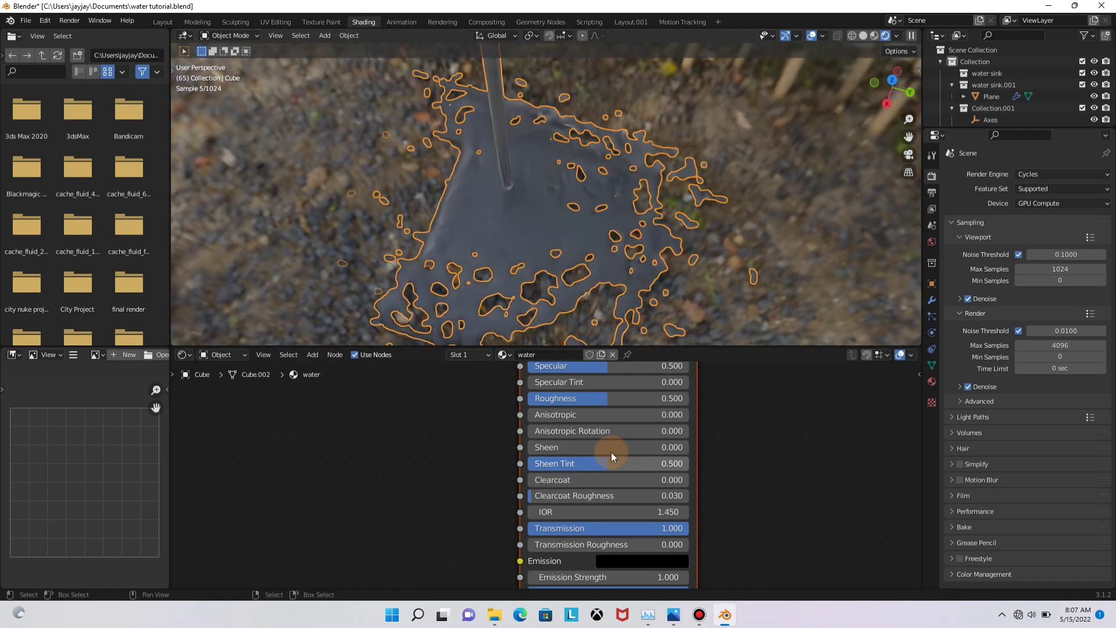
drag(607, 398, 528, 399)
middle_drag(502, 184, 528, 197)
scroll(500, 180, up, 5)
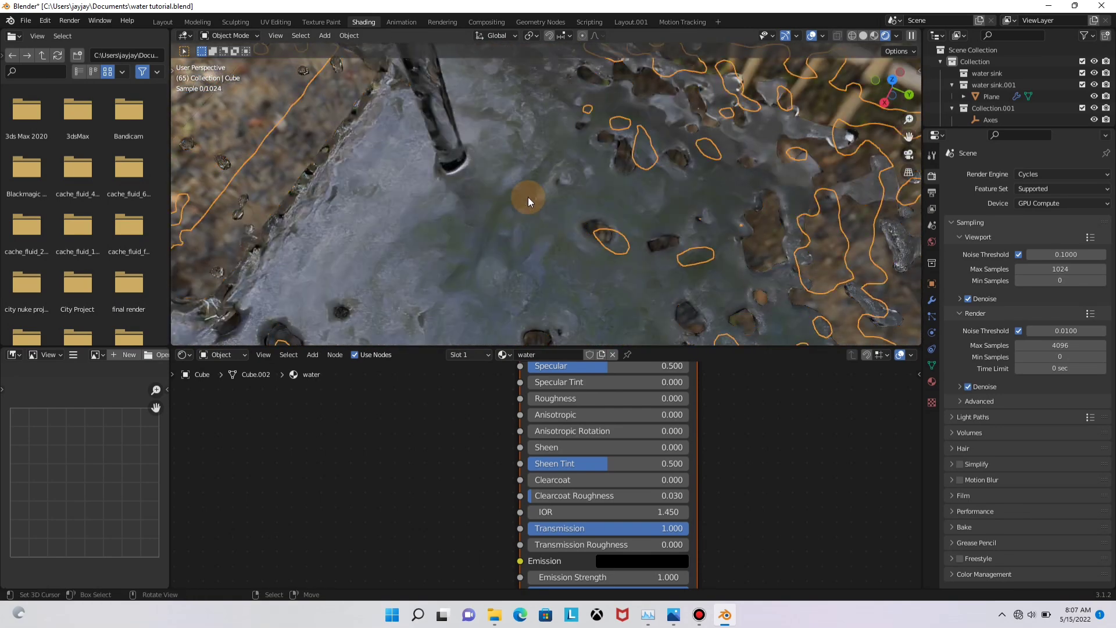
Examine the transparent water from several angles, including how the stream and splash look inside the sink
scroll(529, 197, up, 4)
scroll(531, 200, down, 12)
middle_drag(449, 198, 496, 265)
scroll(497, 224, up, 4)
middle_drag(497, 221, 496, 169)
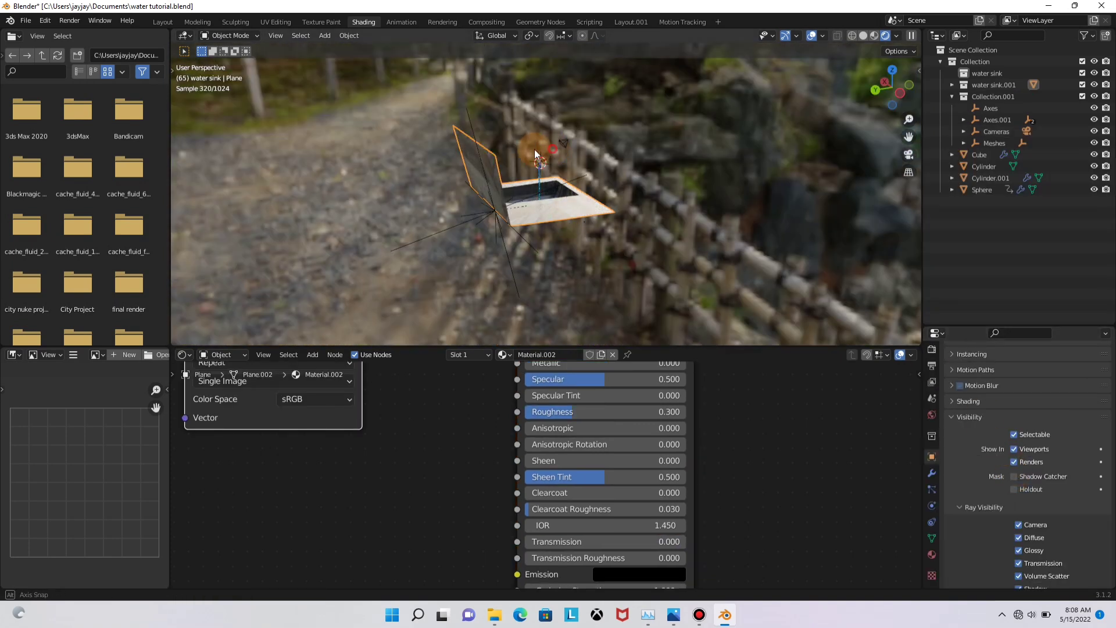
middle_drag(465, 157, 488, 135)
scroll(580, 195, up, 8)
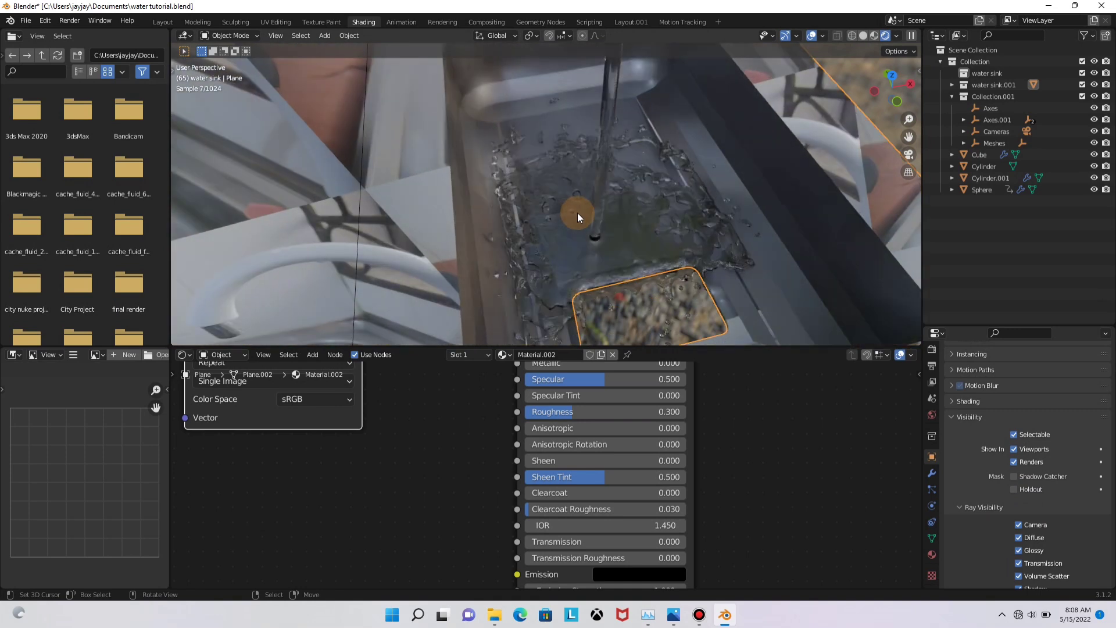
middle_drag(577, 212, 561, 142)
Disable Transmission in the ray visibility of the fluid domain, check the water in the sink and deselect everything
click(597, 158)
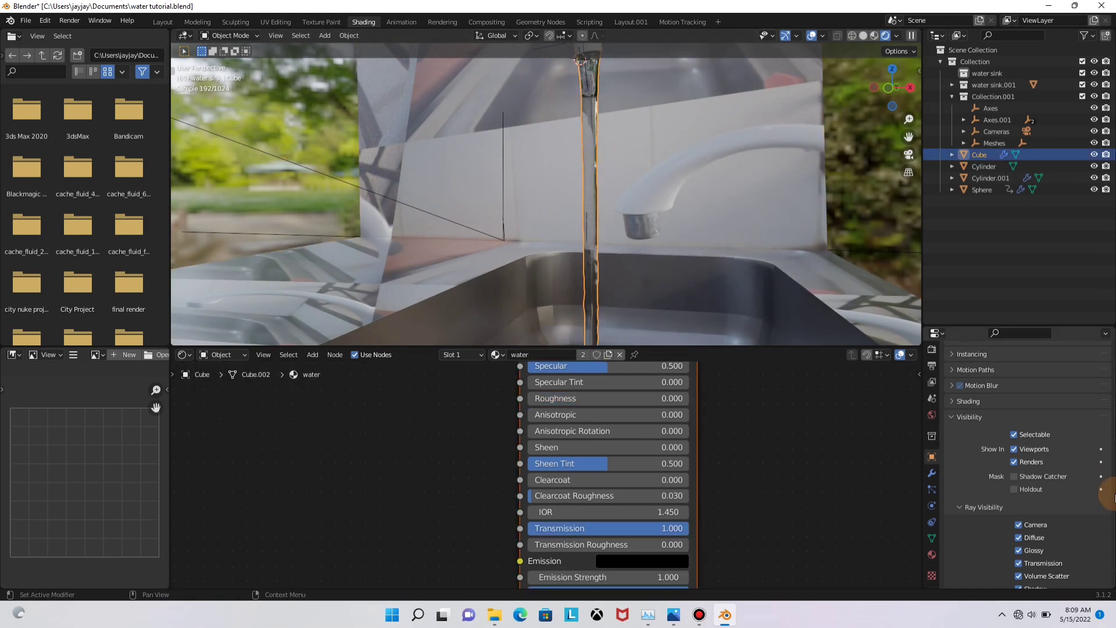
scroll(988, 494, down, 4)
click(967, 498)
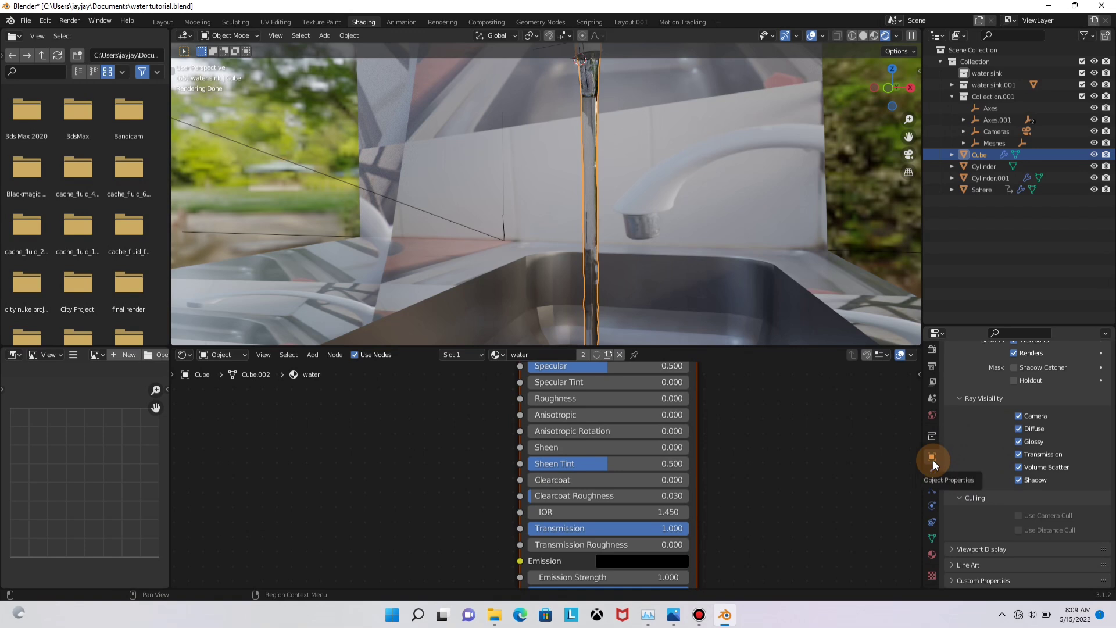
scroll(988, 419, up, 5)
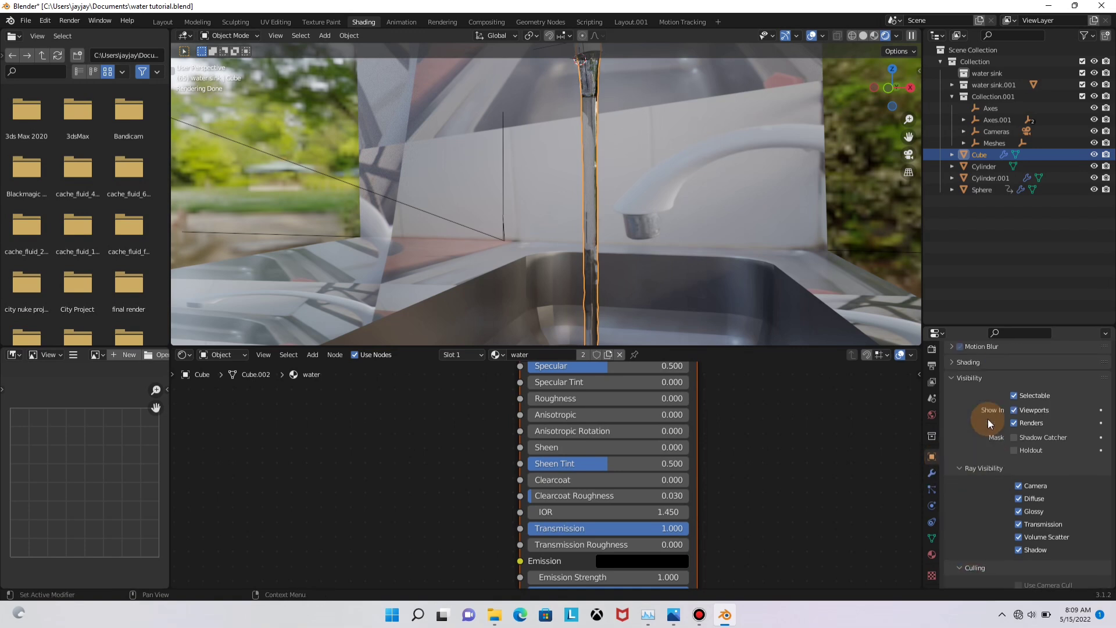
scroll(976, 462, down, 5)
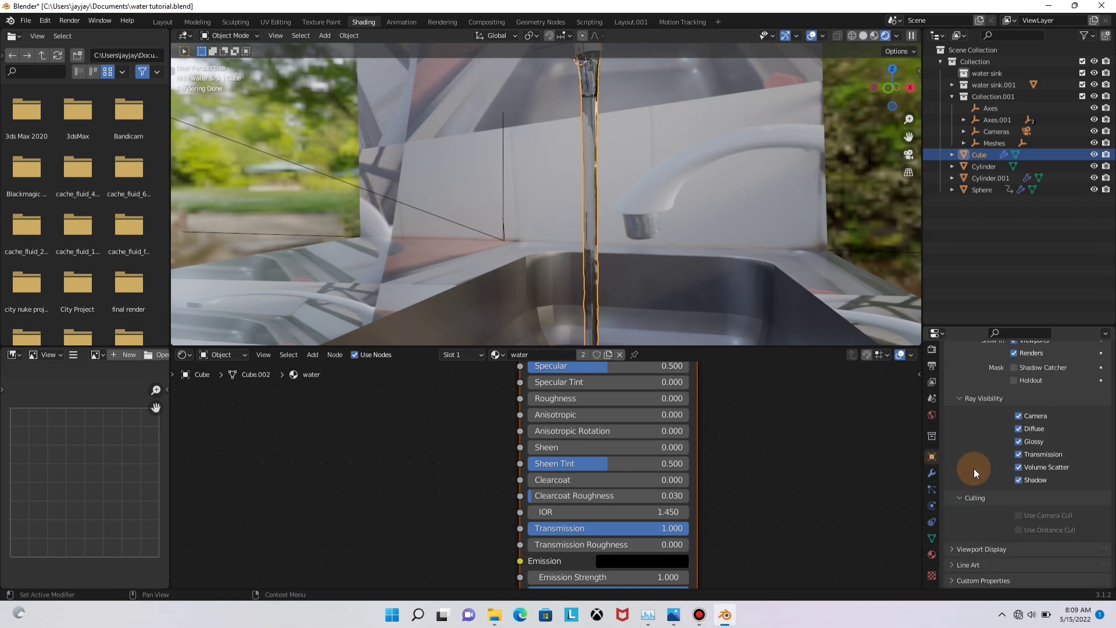
click(1018, 454)
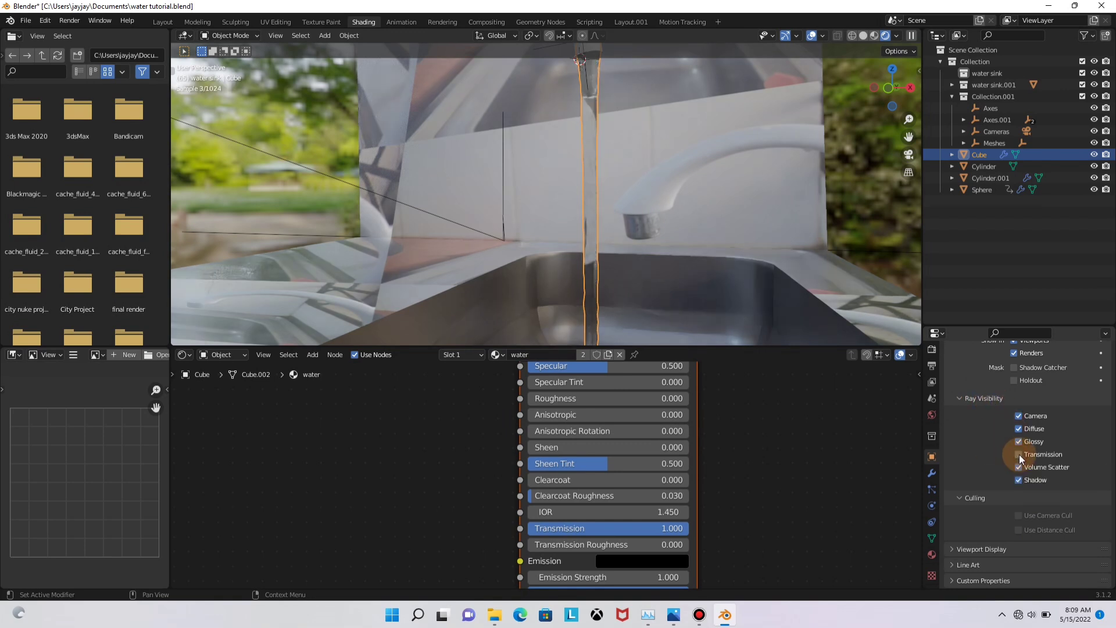
middle_drag(539, 120, 636, 174)
middle_drag(618, 217, 561, 204)
key(alt+a)
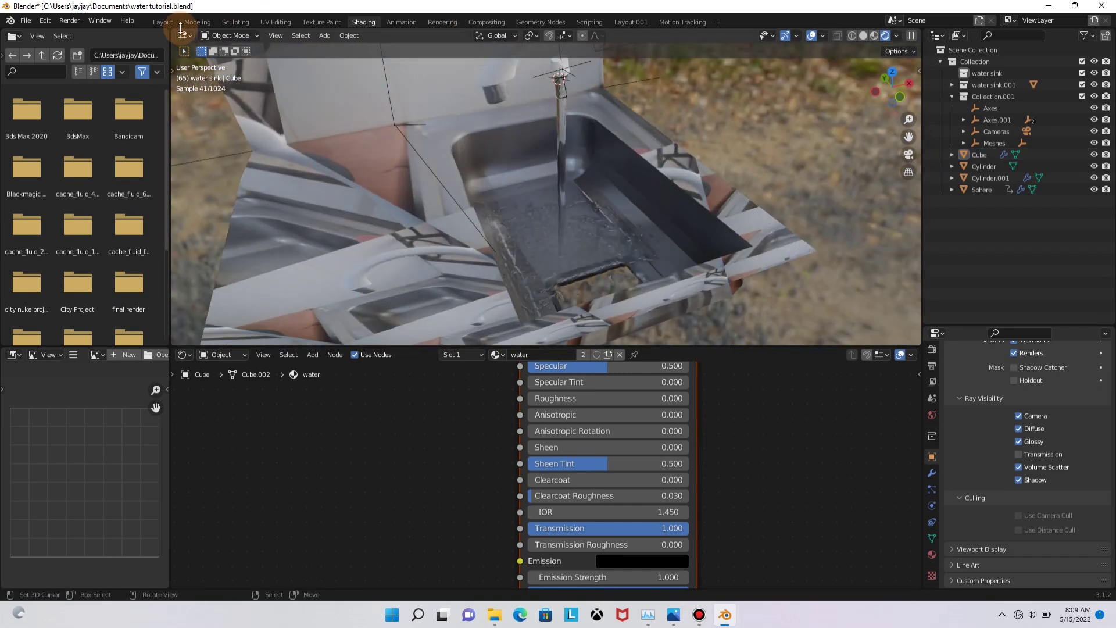
Show the camera view in the Layout workspace, and switch to the Layout.001 workspace
click(163, 22)
middle_drag(466, 244, 441, 204)
key(KP_0)
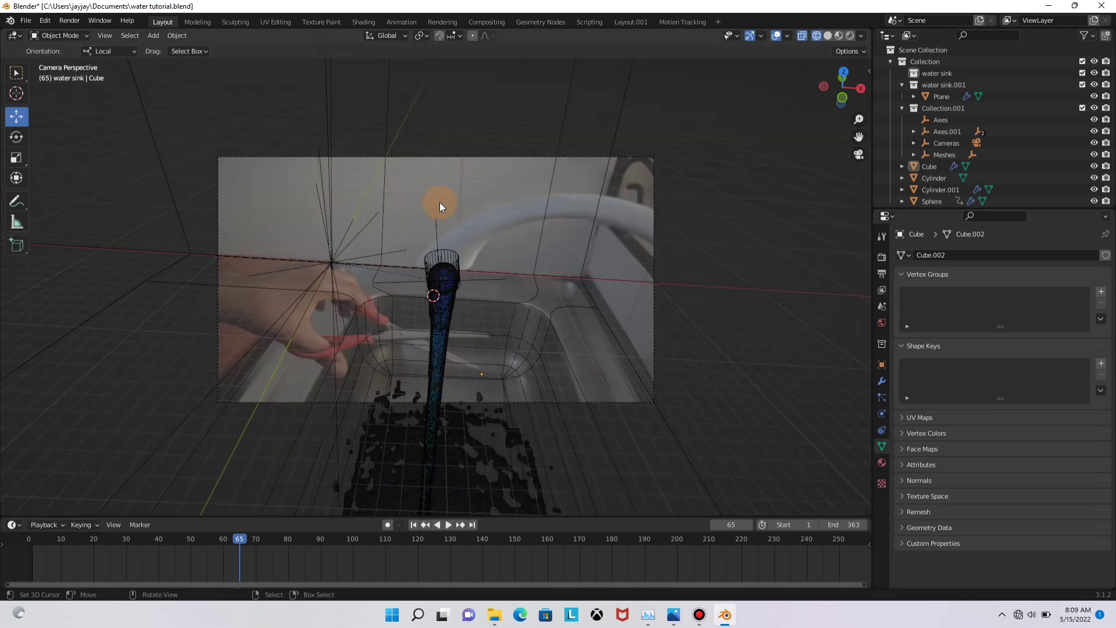
click(683, 22)
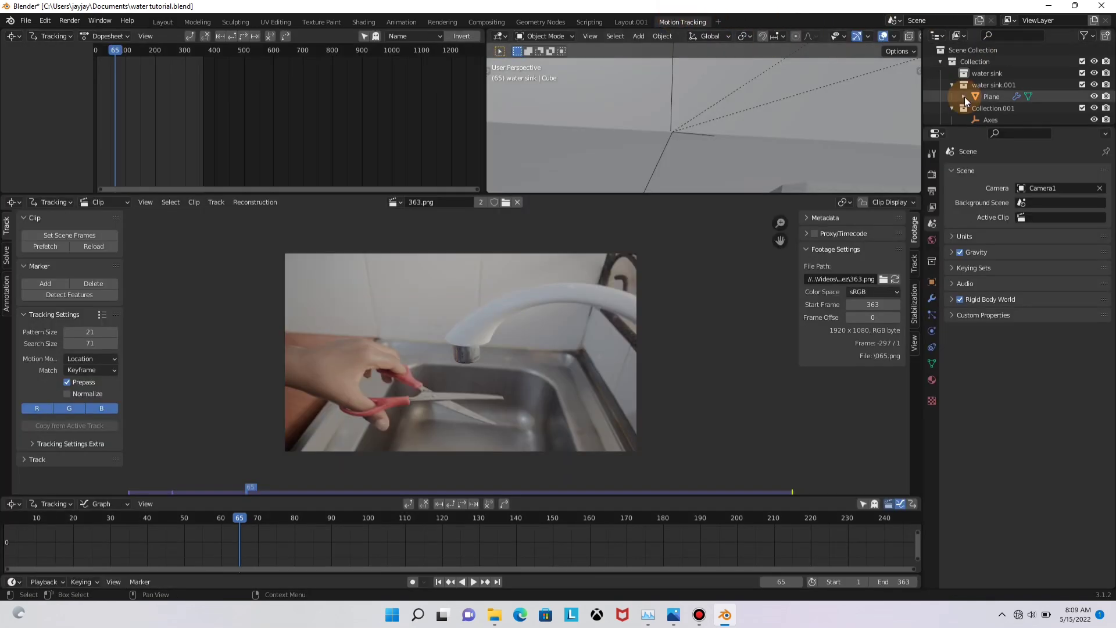
click(623, 24)
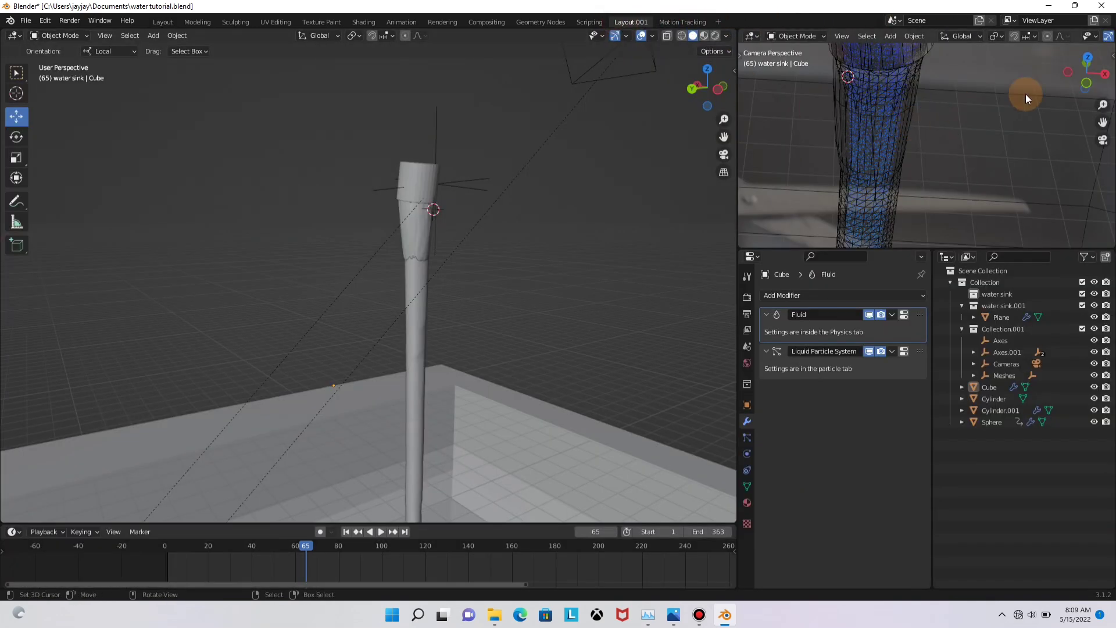
Fit the camera frame in the small viewport and display it in rendered shading with Scene World disabled
scroll(1025, 98, down, 8)
middle_drag(1075, 36, 862, 47)
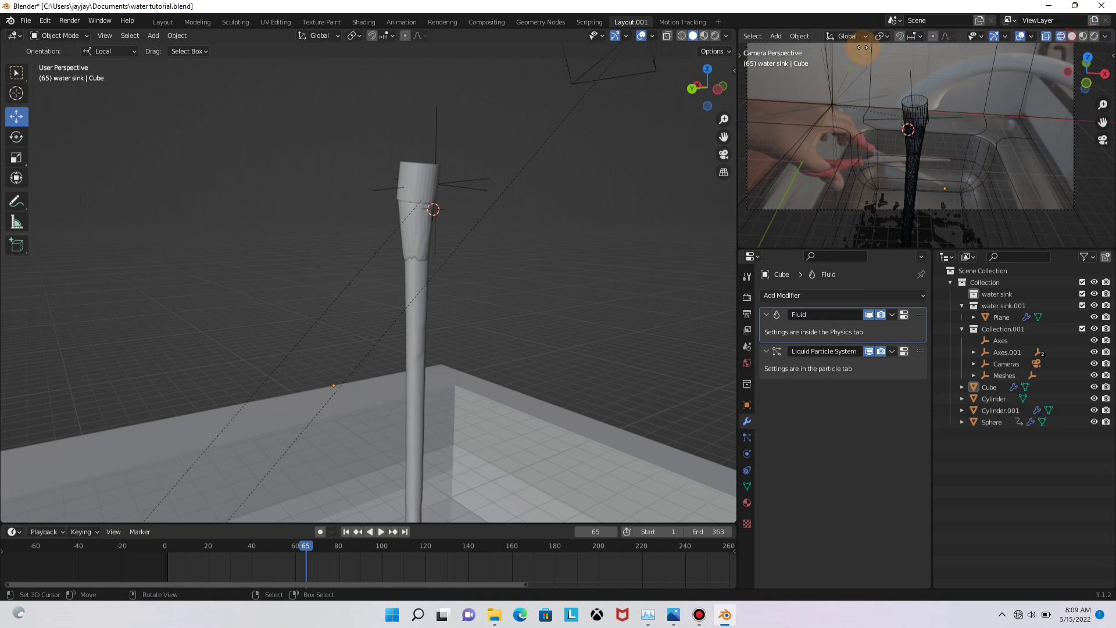
click(1092, 36)
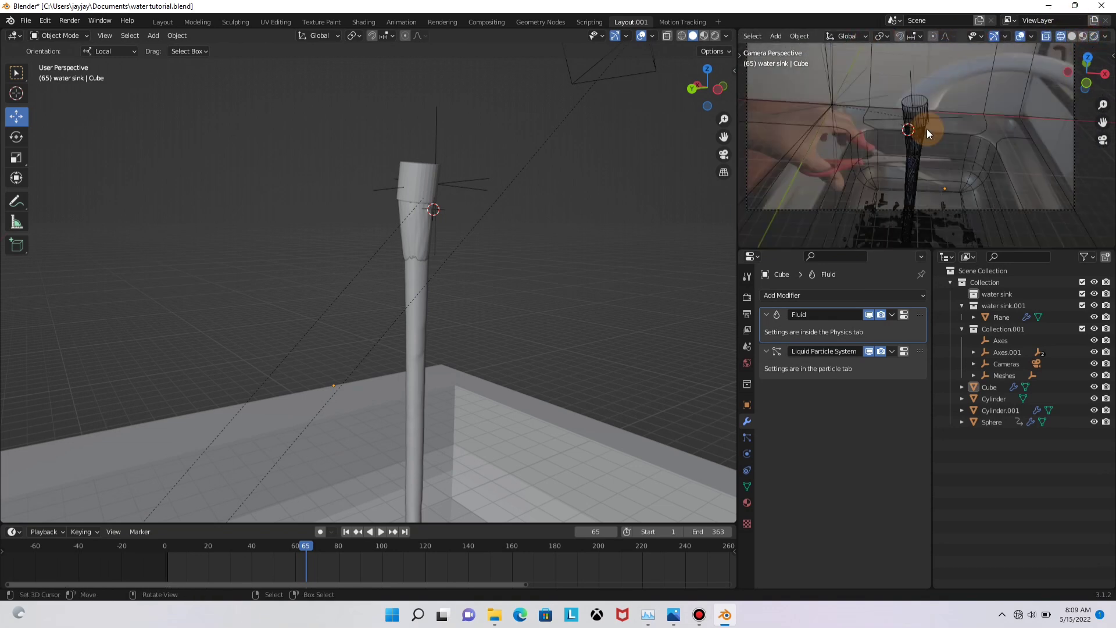
click(1106, 37)
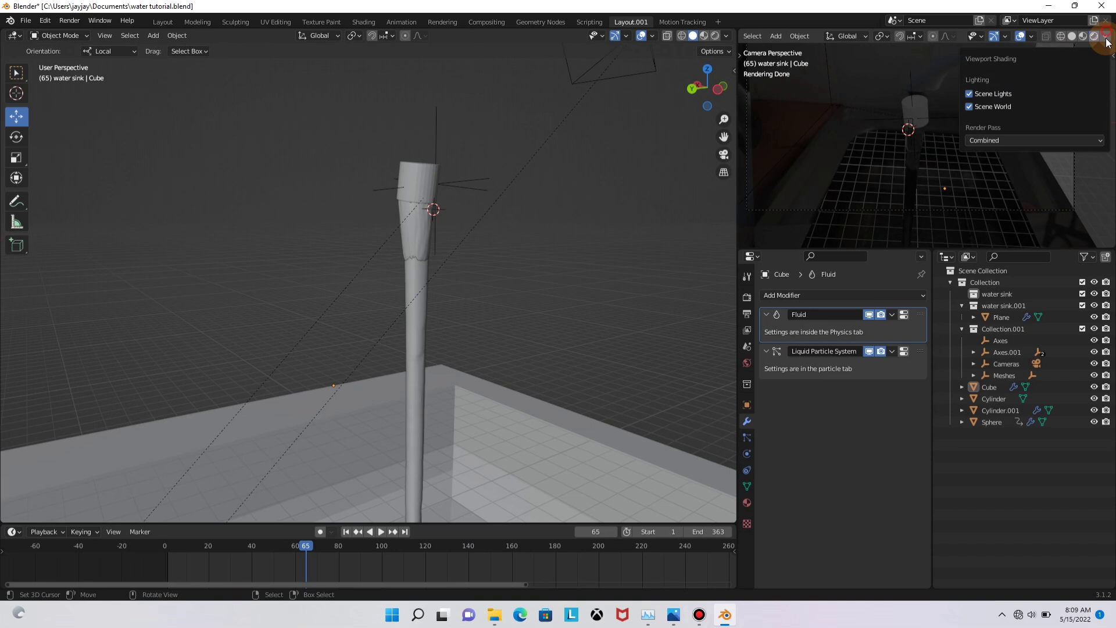
click(969, 107)
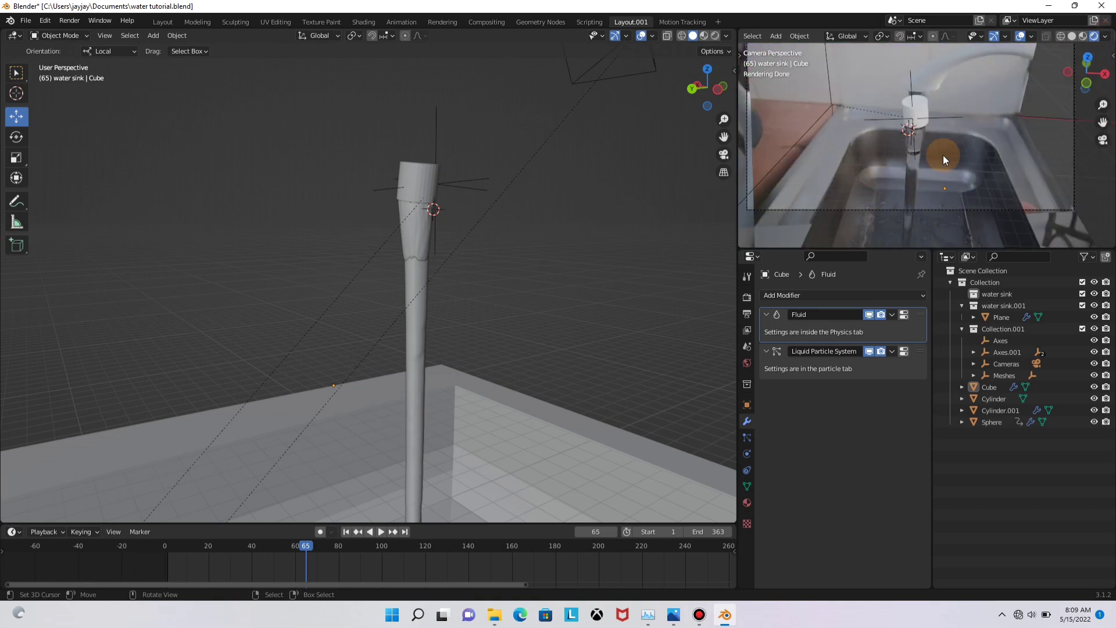
Set the water sink.001 collection as a holdout in the view layer
click(822, 157)
click(989, 304)
right_click(988, 304)
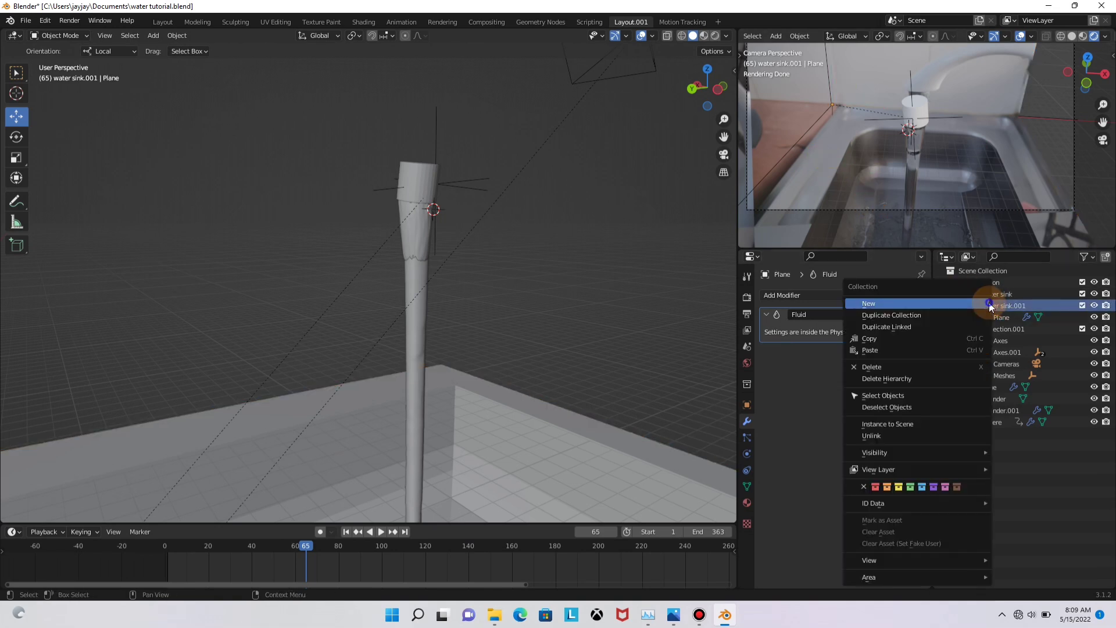
mouse_move(872, 471)
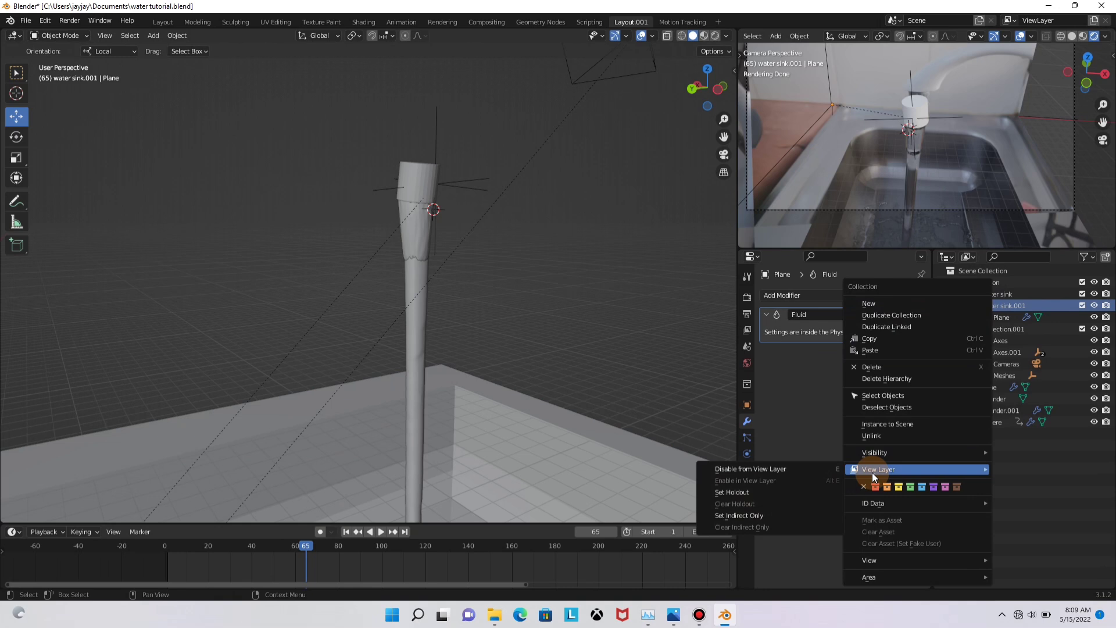
click(737, 494)
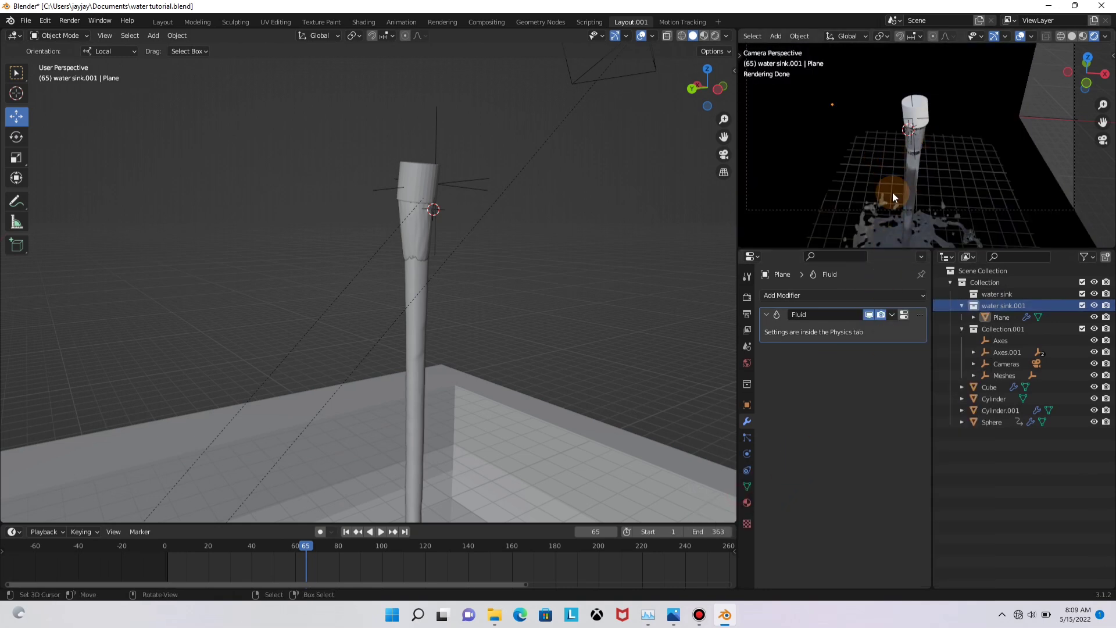
Enable Transparent in the Film section of the Cycles render settings
click(748, 315)
click(748, 299)
scroll(784, 506, down, 4)
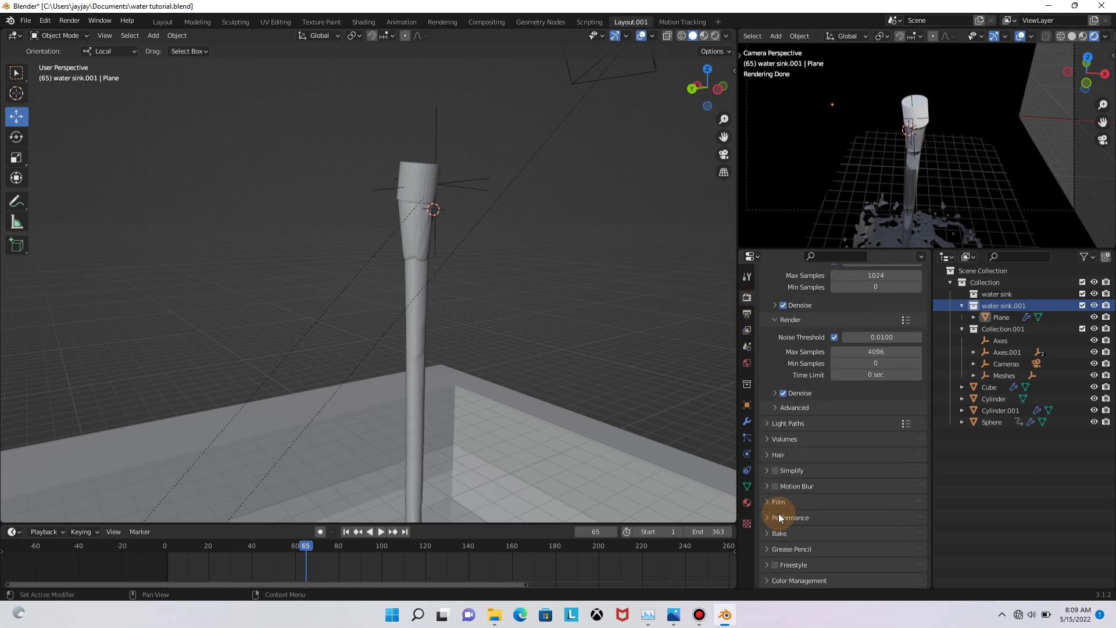
click(770, 505)
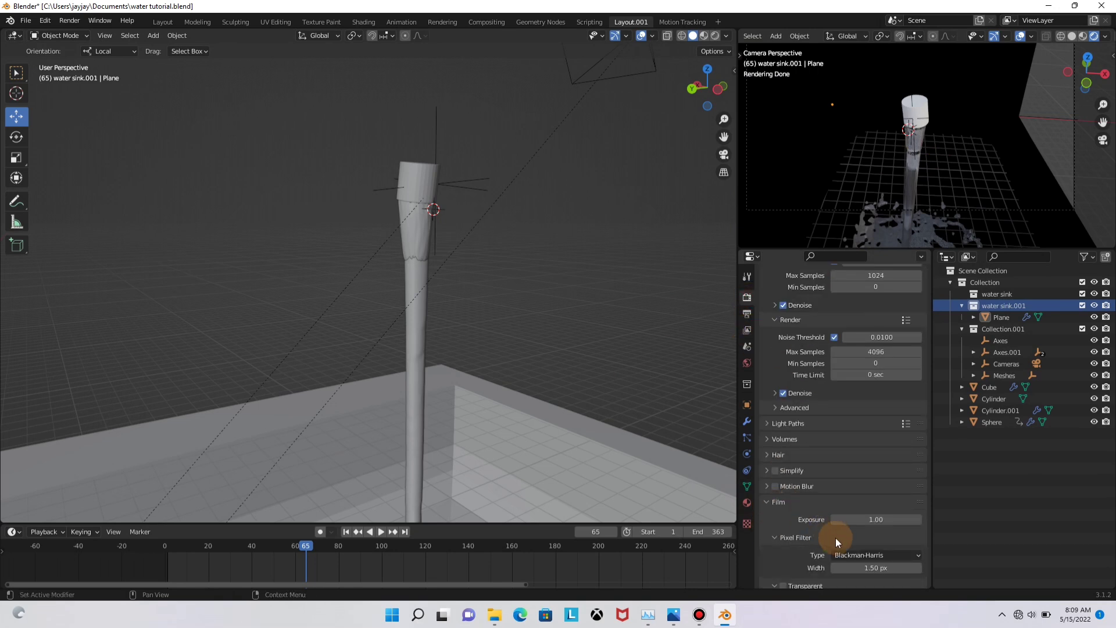
scroll(789, 547, down, 3)
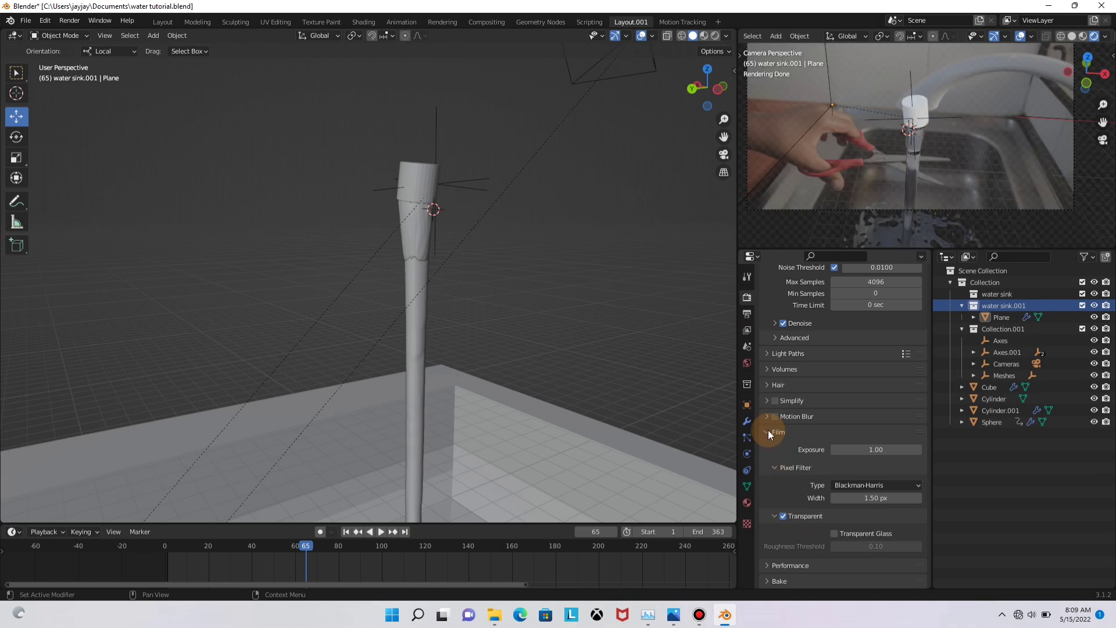
click(768, 431)
Examine the rendered water and tap in the camera view at several frames across the animation, ending at frame 147
shift+middle_drag(939, 157, 950, 139)
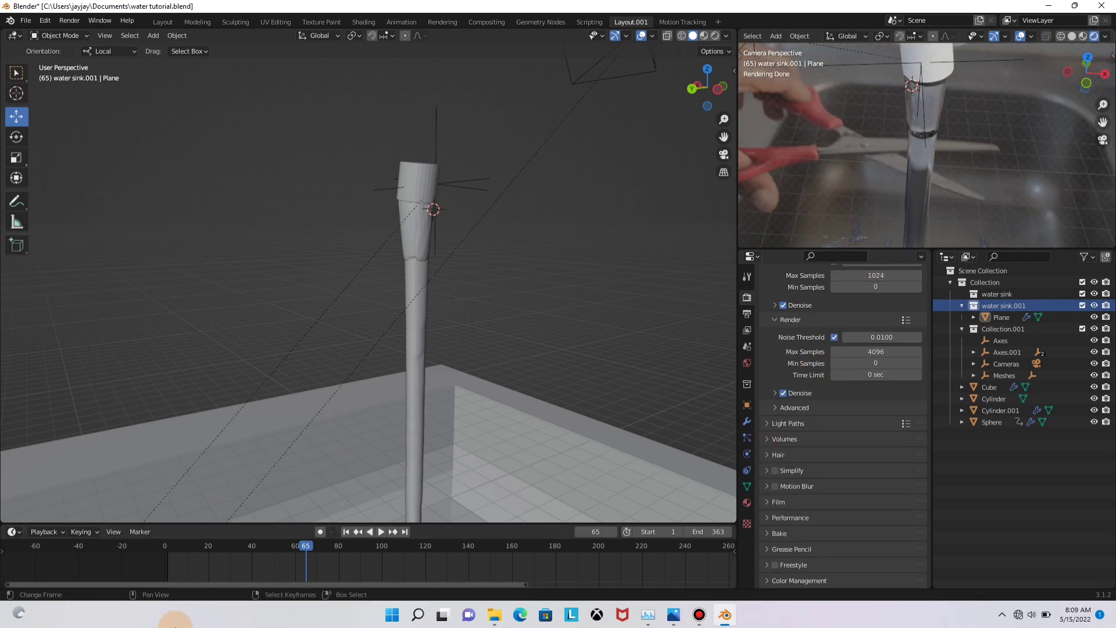
mouse_move(331, 570)
mouse_down()
mouse_move(374, 569)
mouse_move(347, 557)
mouse_up()
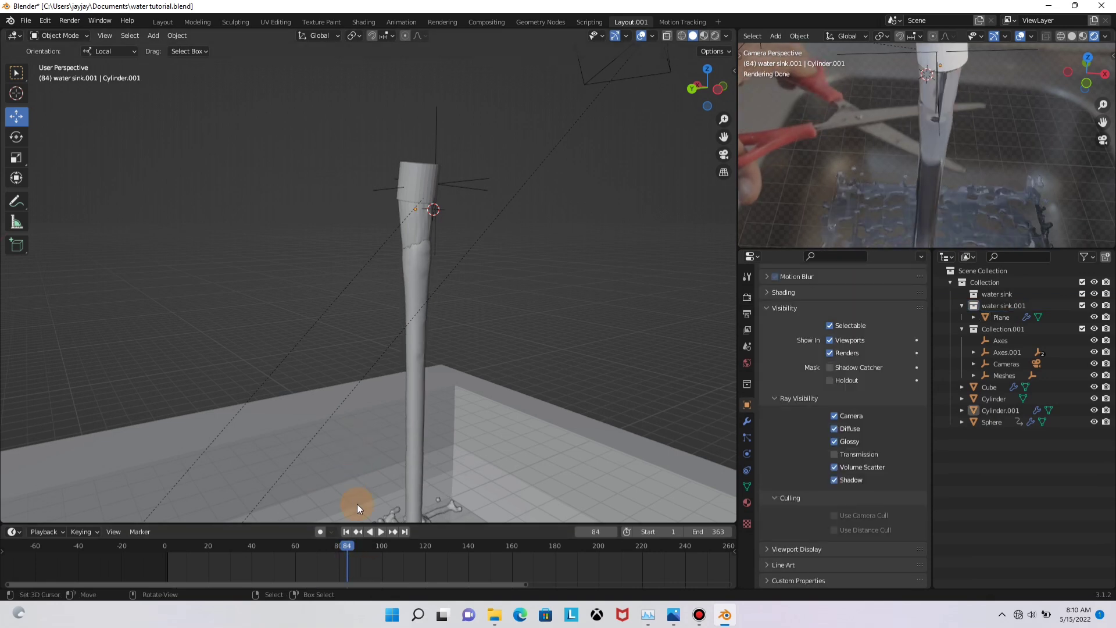
key(space)
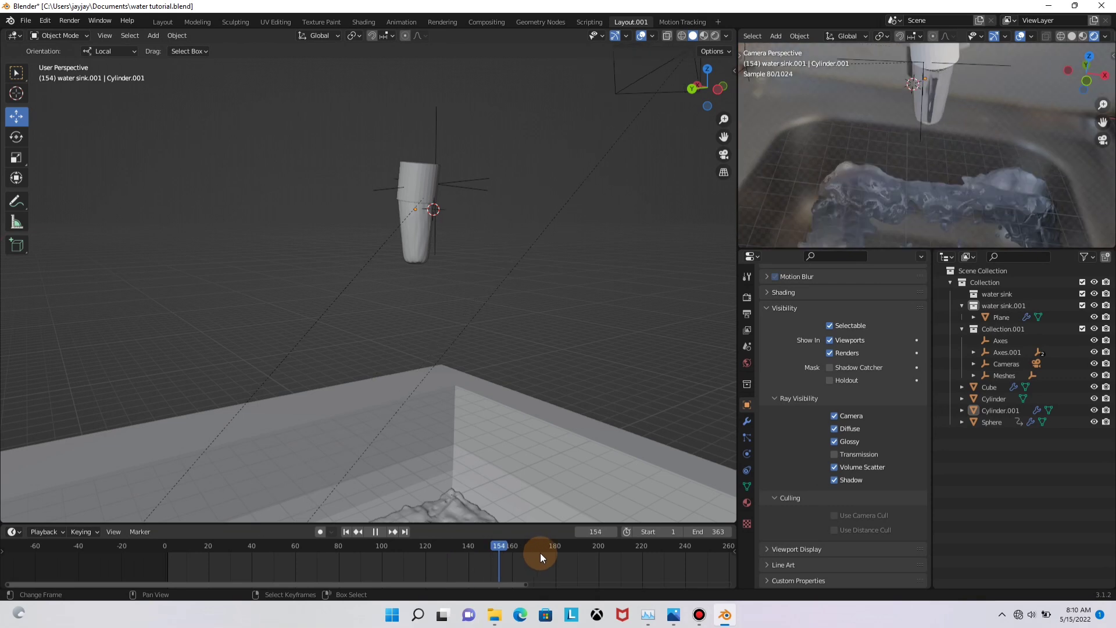
key(space)
scroll(560, 561, down, 8)
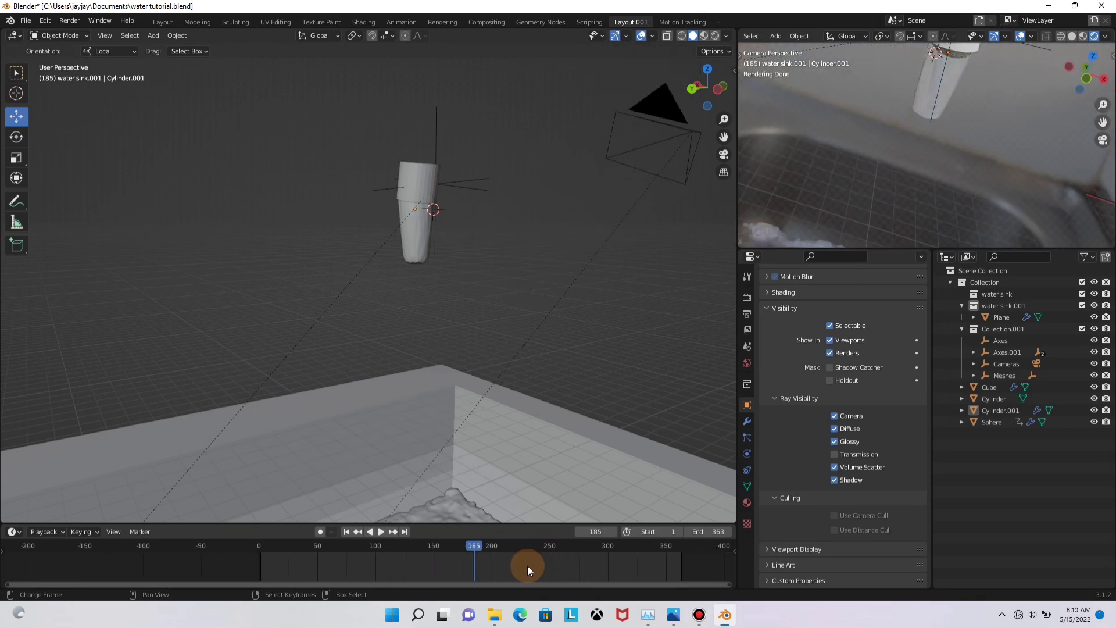
click(597, 563)
scroll(986, 140, down, 4)
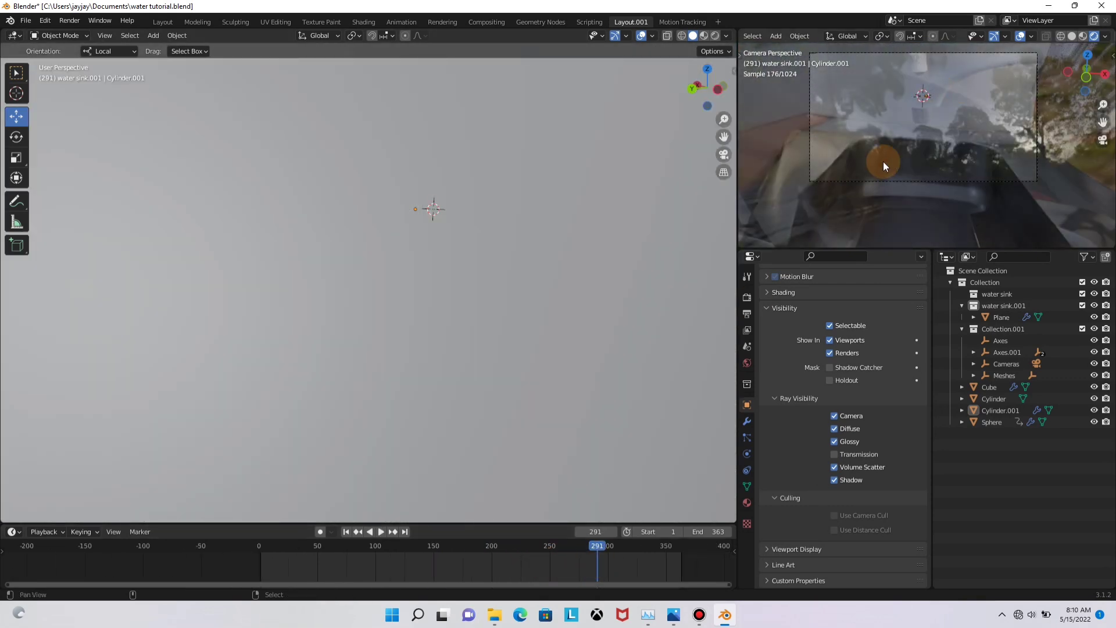
drag(574, 559, 430, 559)
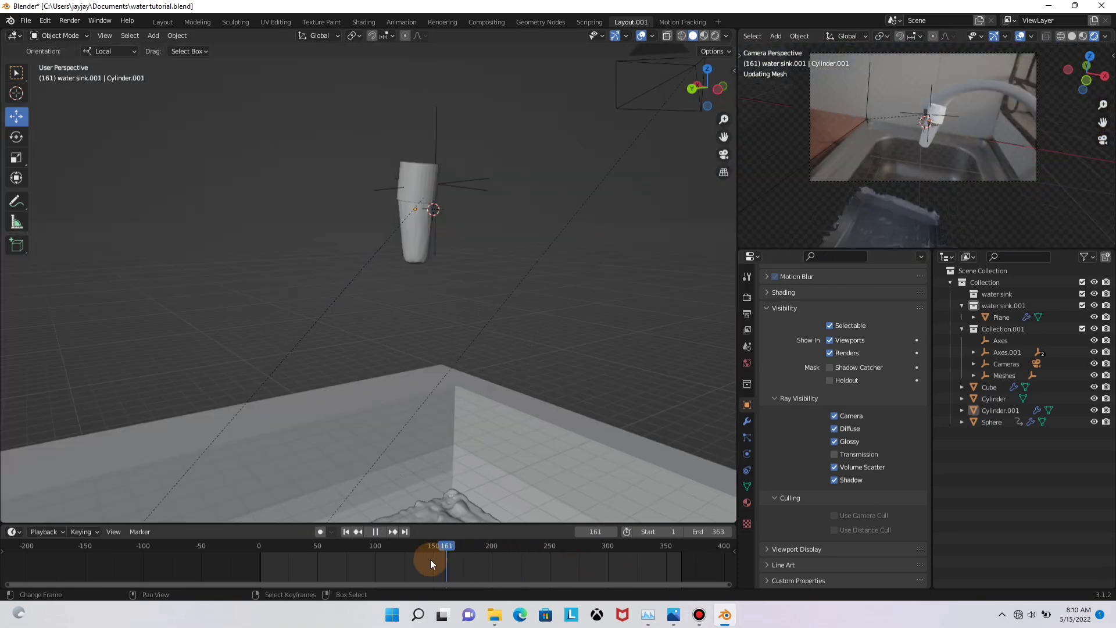
scroll(916, 75, up, 5)
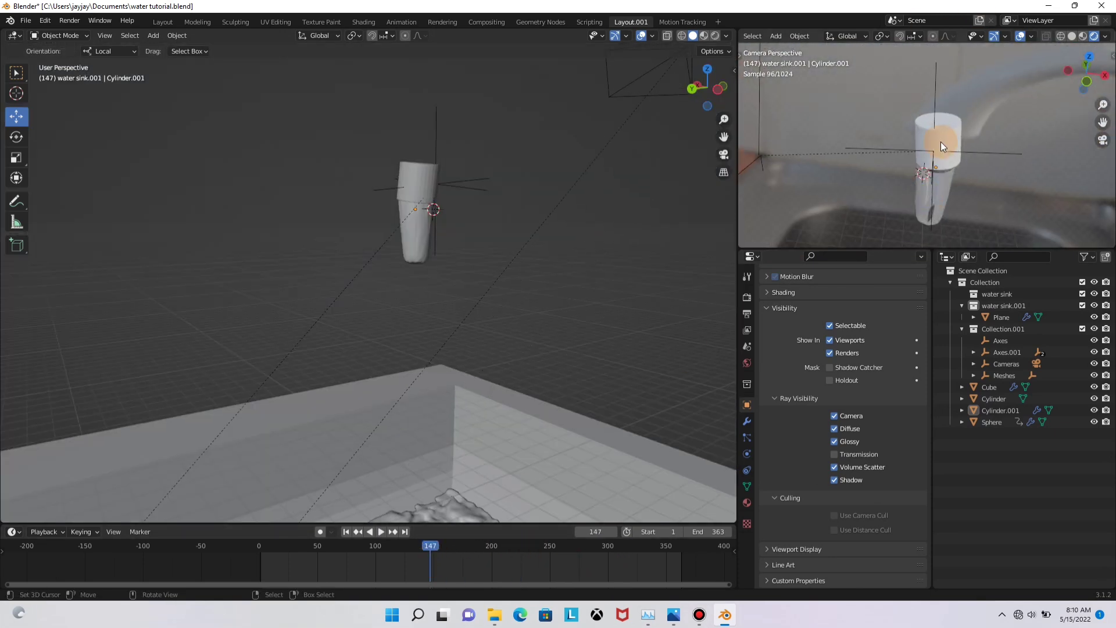
Move the cylinder covering the tap's mouth into a new collection named "tap"
click(940, 141)
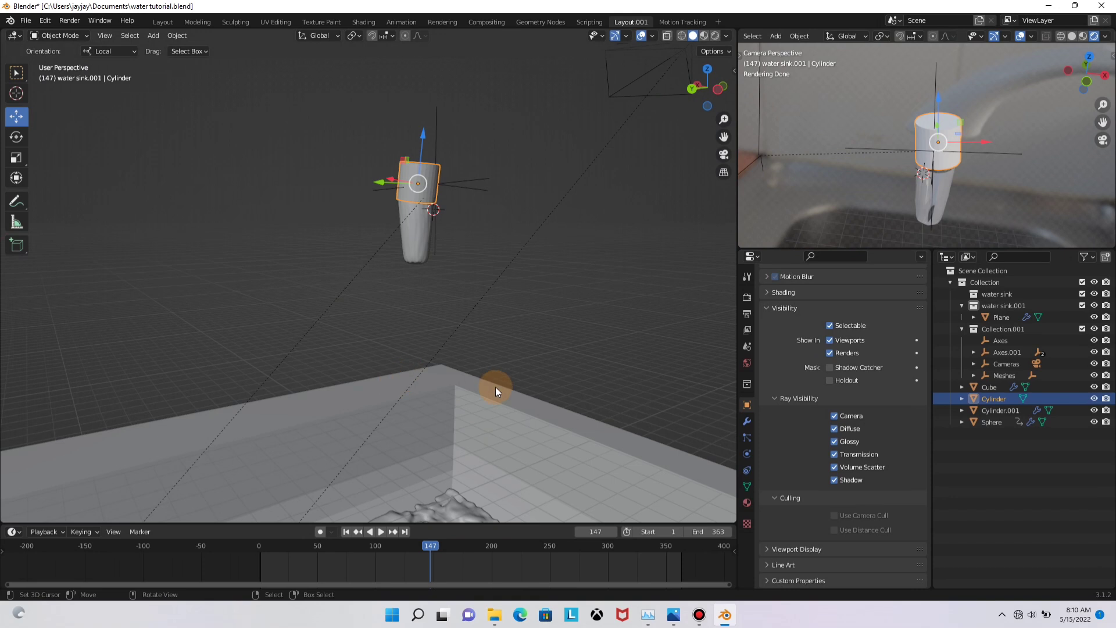
key(m)
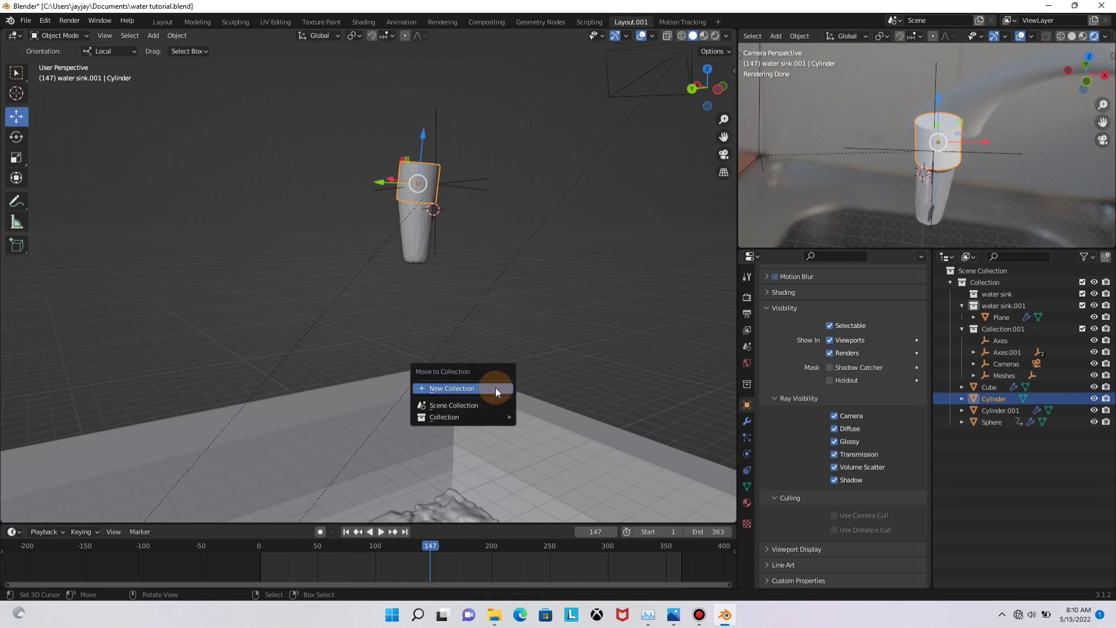
click(495, 387)
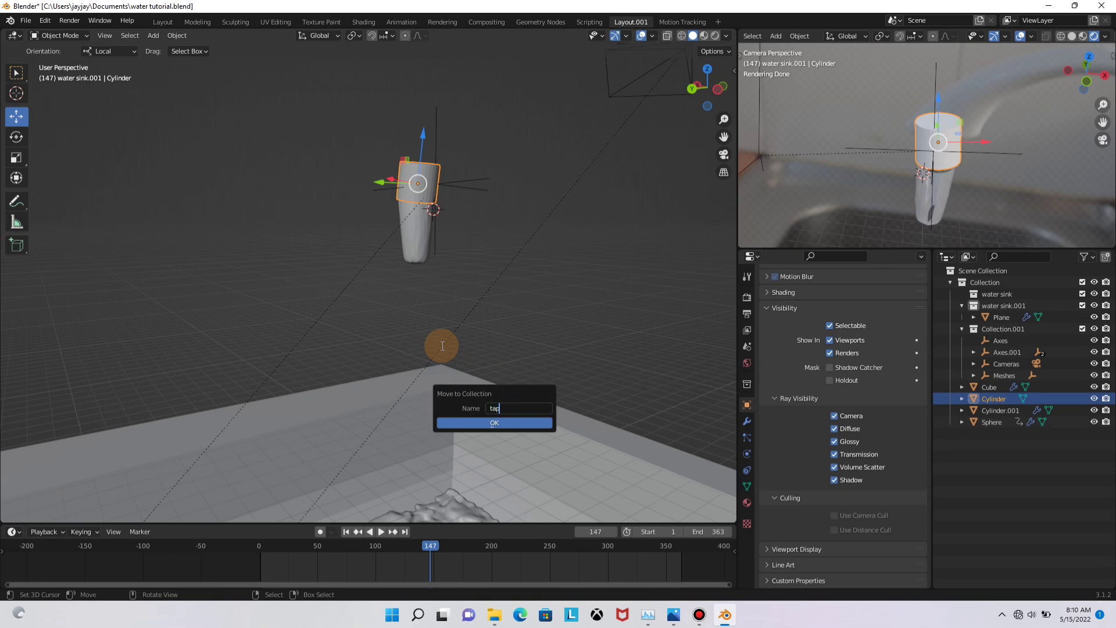
click(495, 423)
click(496, 423)
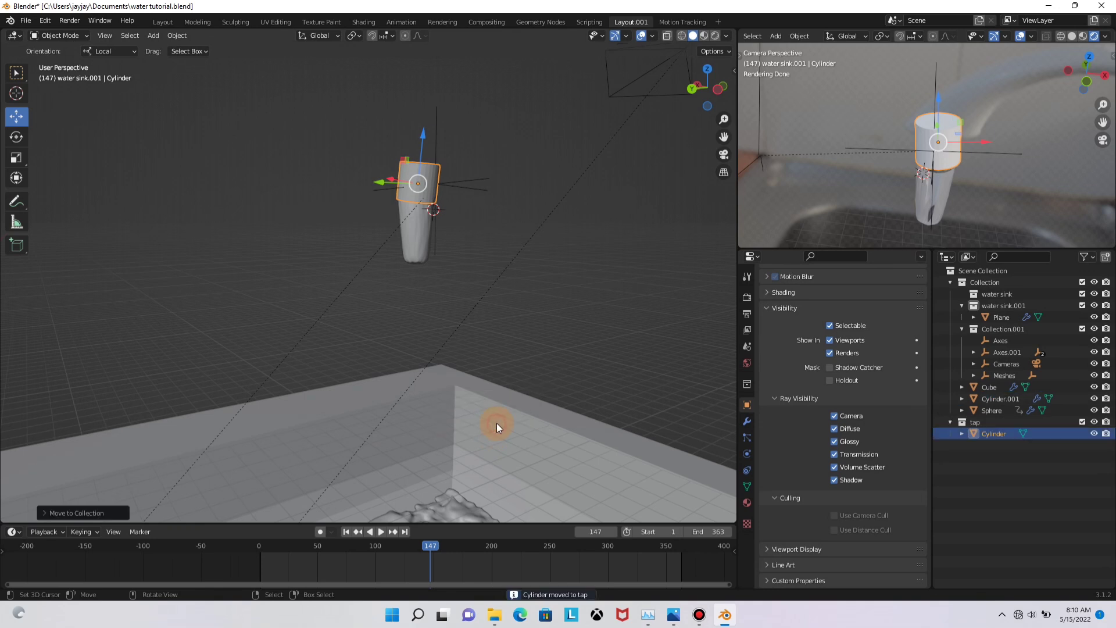
Set the tap collection as a holdout in the view layer and check the tap in the camera view
click(974, 424)
right_click(974, 423)
mouse_move(906, 424)
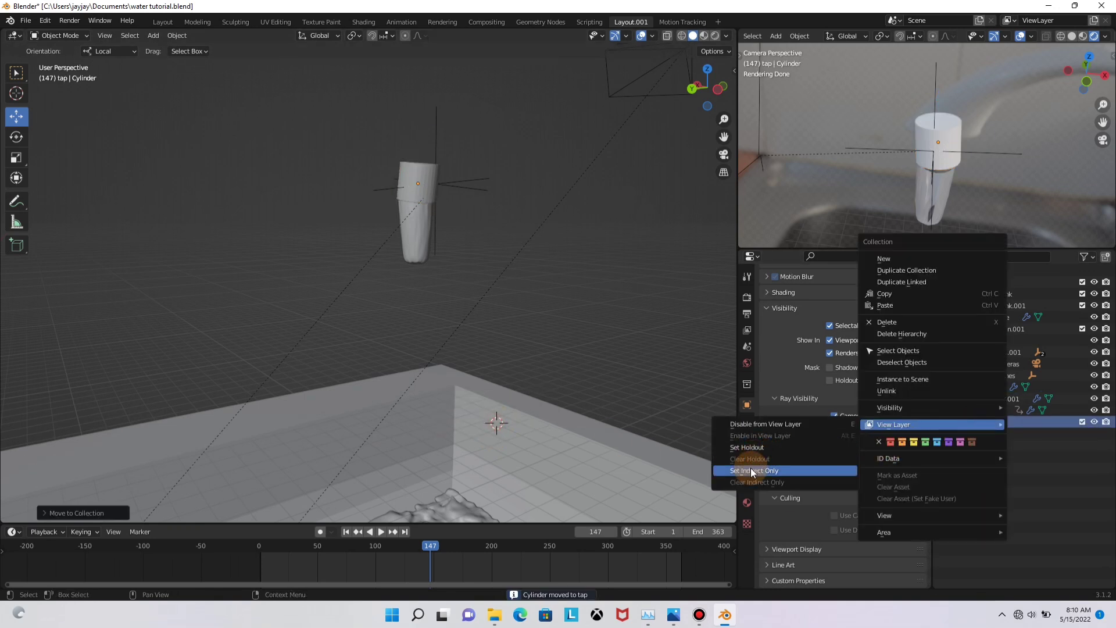
click(744, 448)
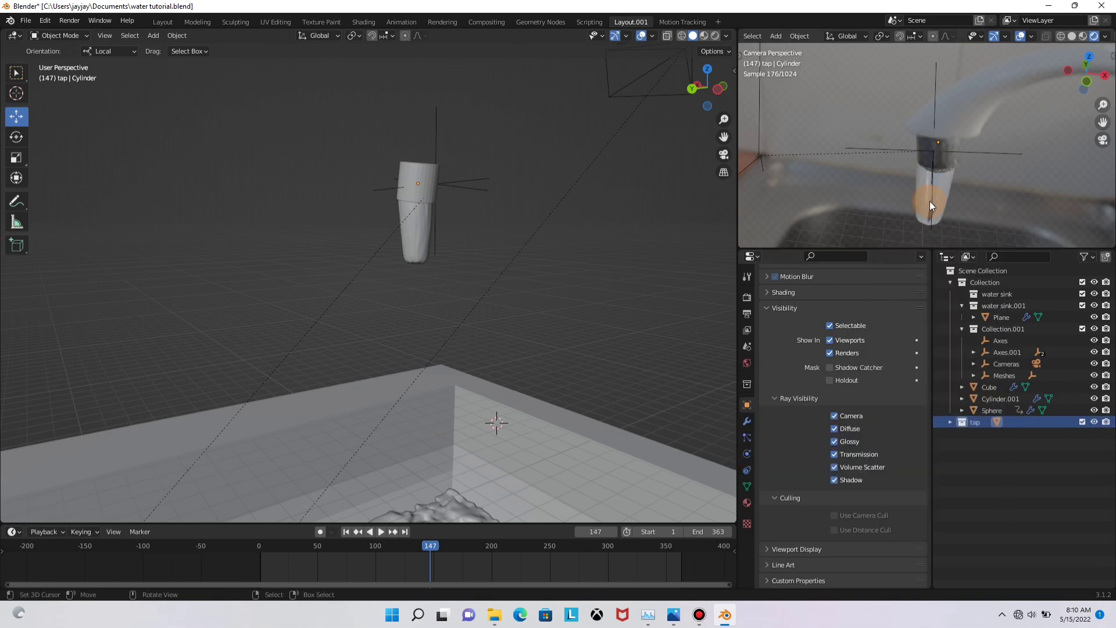
scroll(940, 149, down, 3)
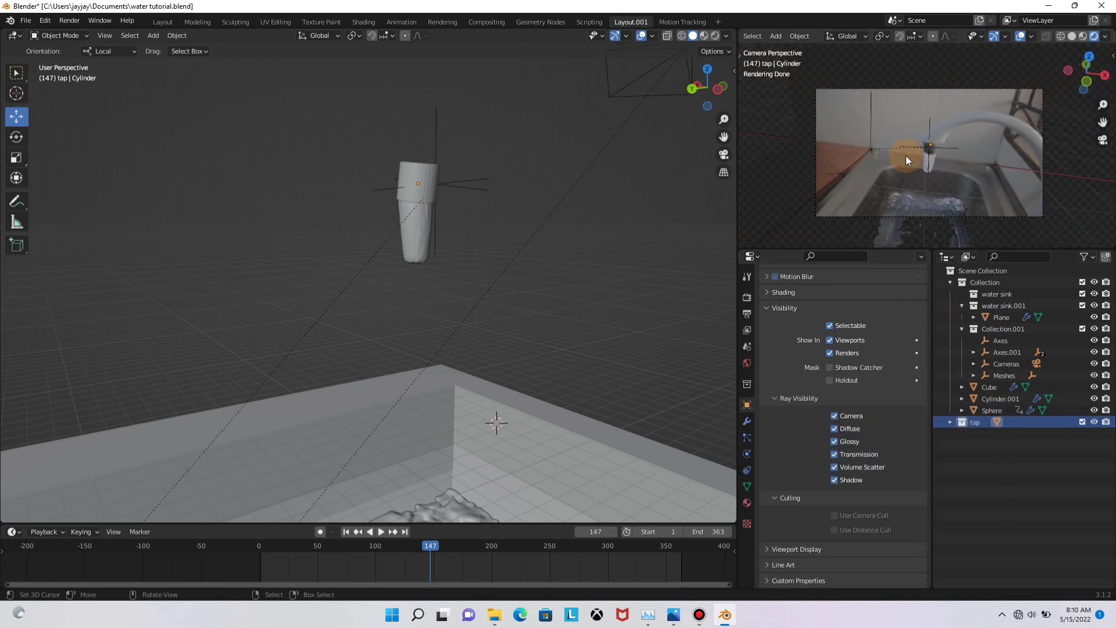
scroll(913, 156, down, 2)
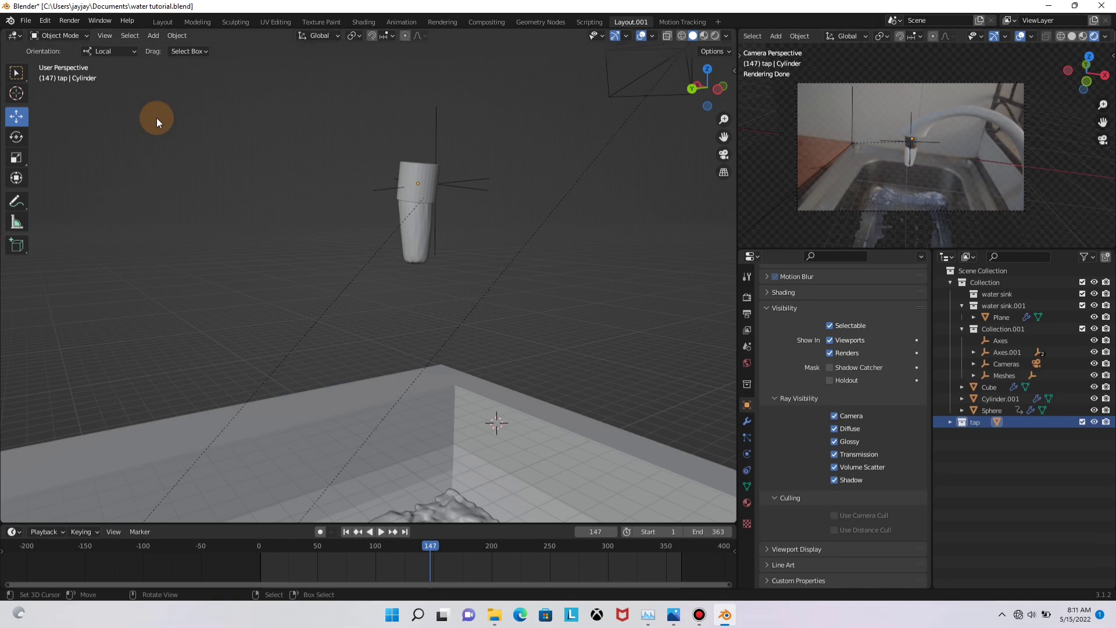
click(476, 22)
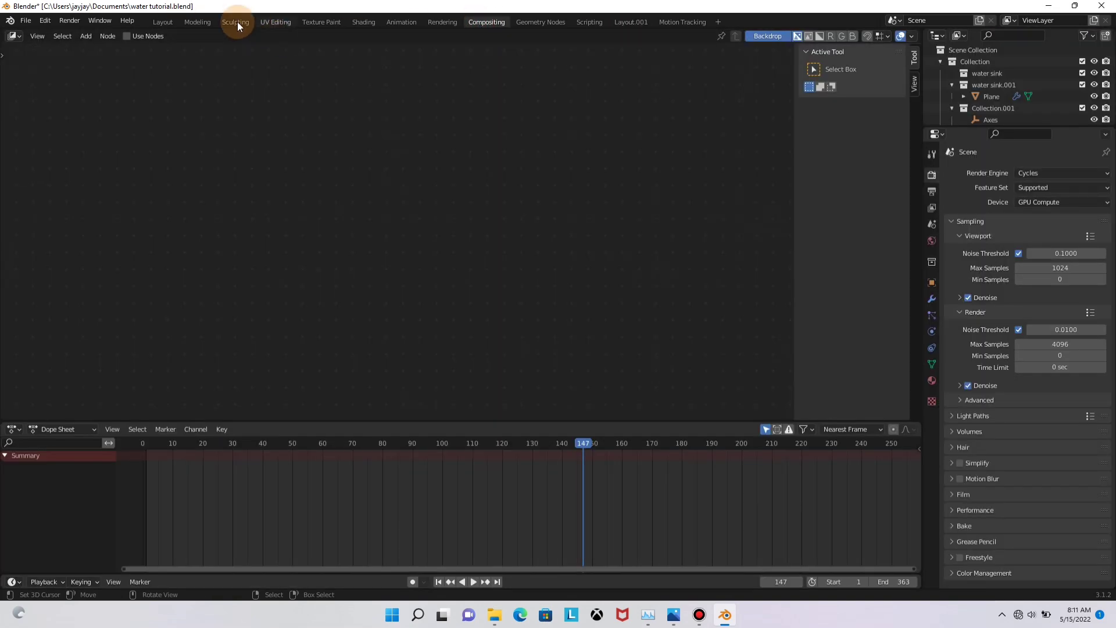
click(437, 22)
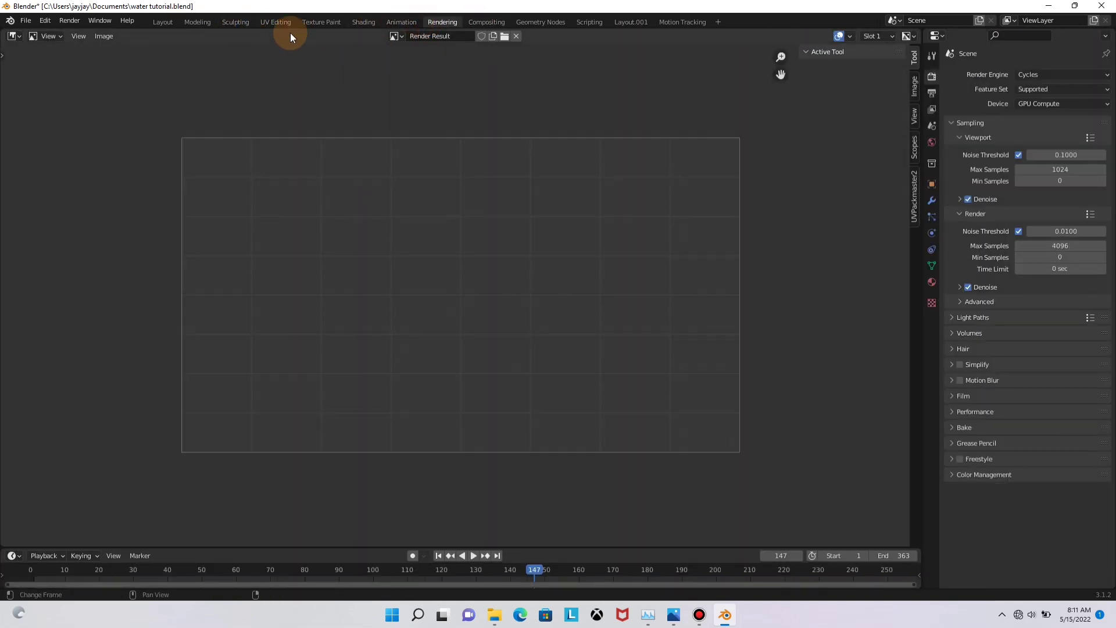
click(162, 23)
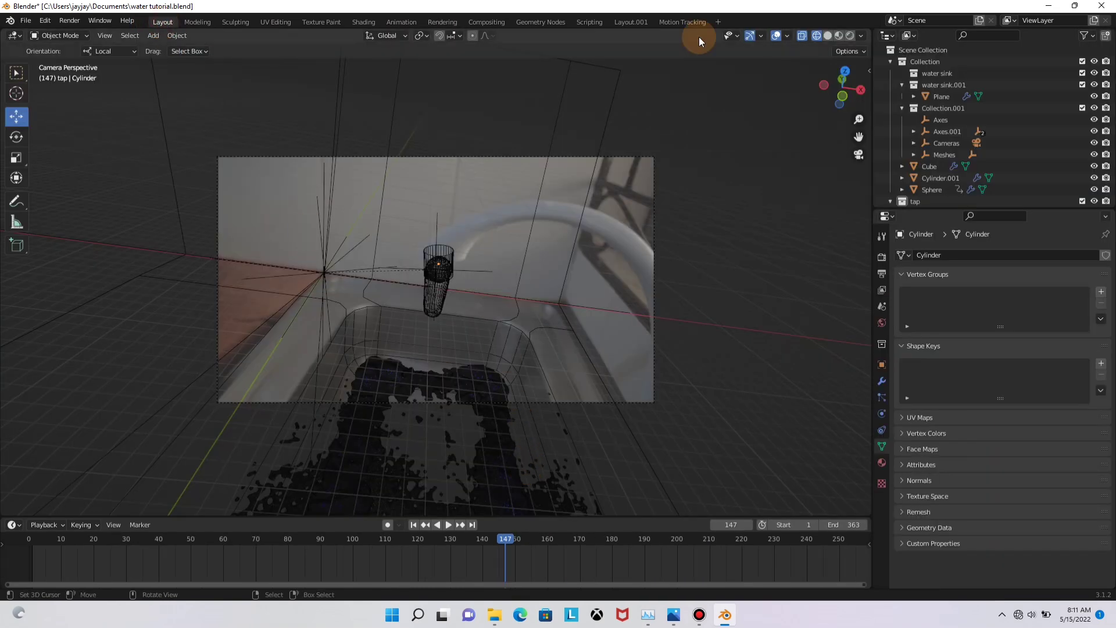
click(682, 22)
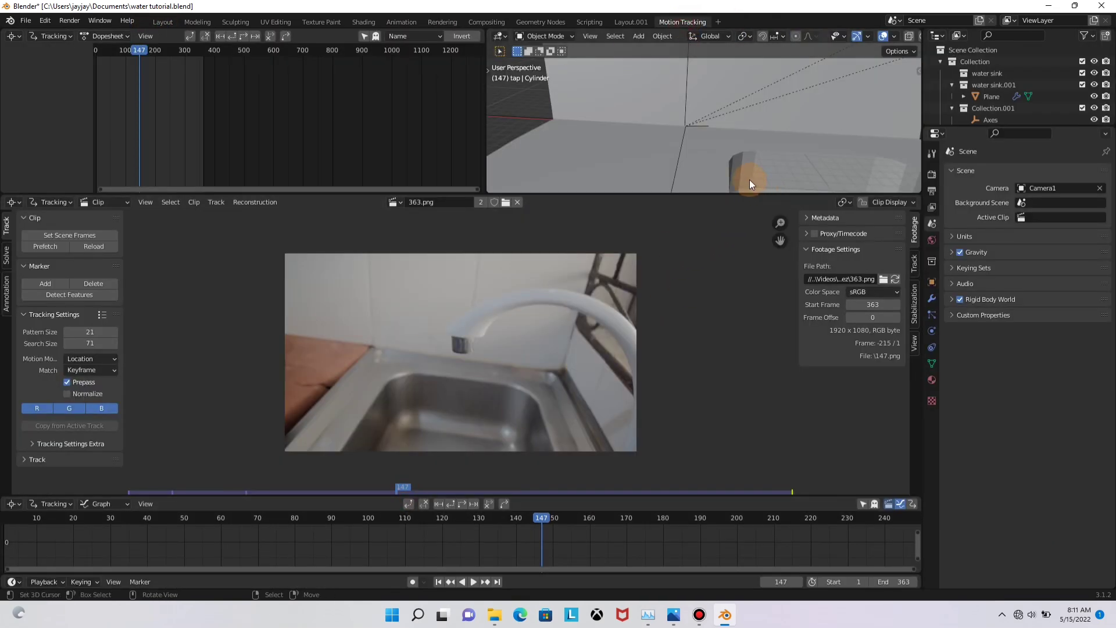
click(631, 22)
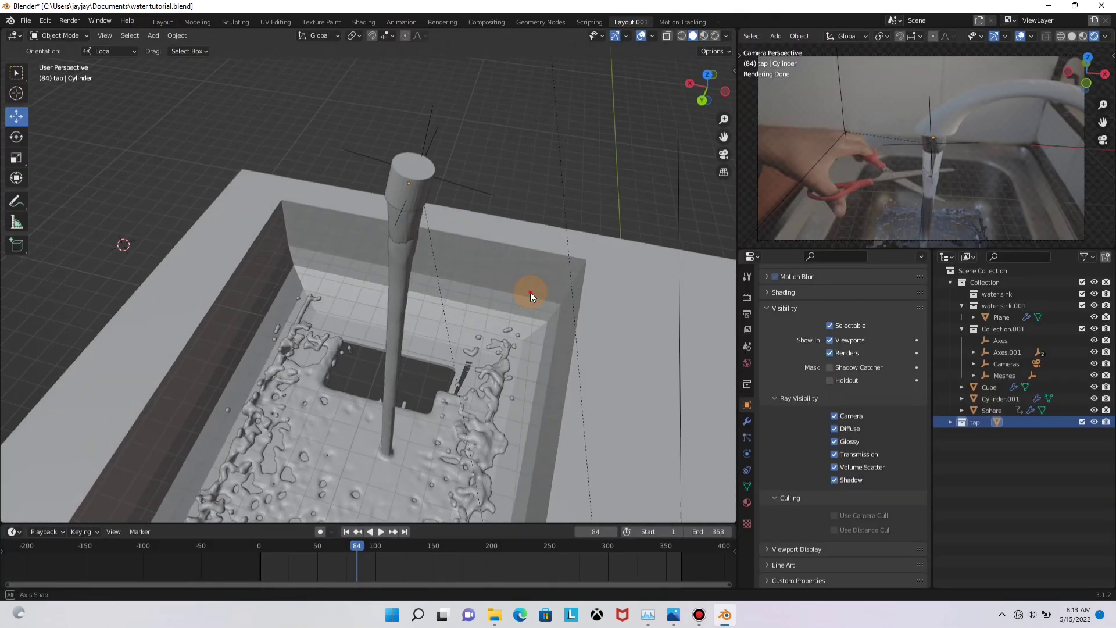
middle_drag(530, 292, 407, 265)
scroll(433, 255, down, 4)
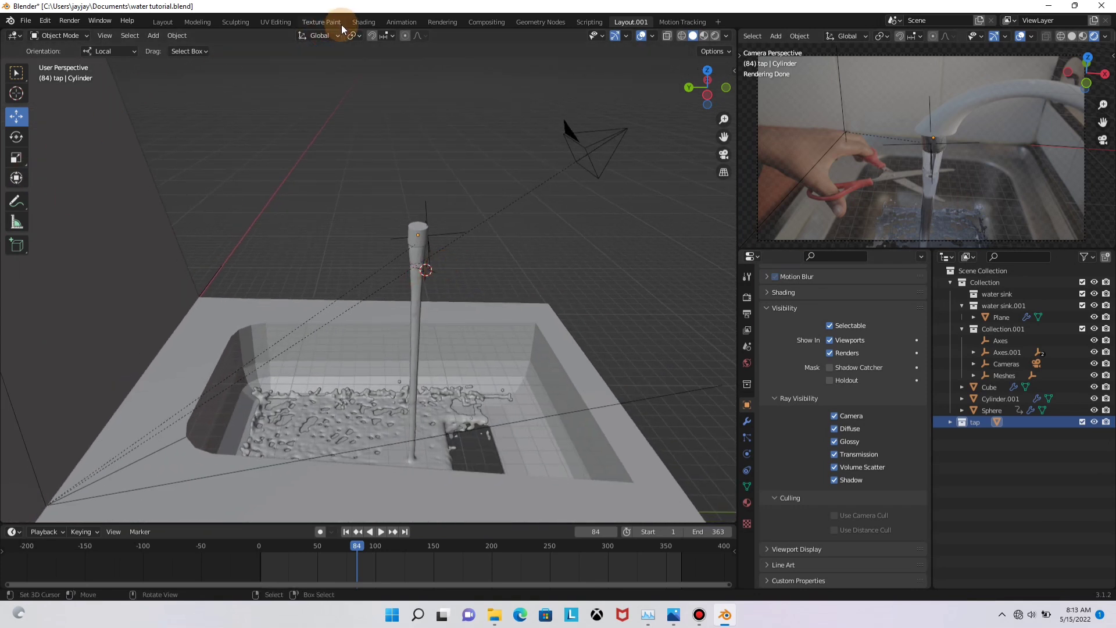
Switch to the Shading workspace and show the whole World node tree in the shader editor
click(364, 22)
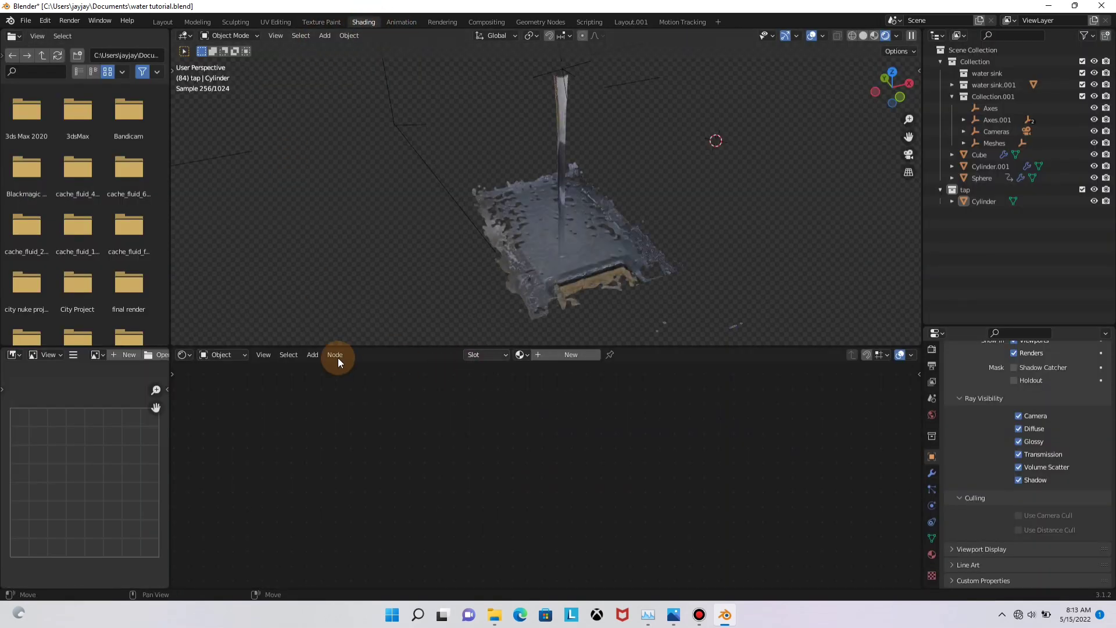
click(231, 353)
click(230, 379)
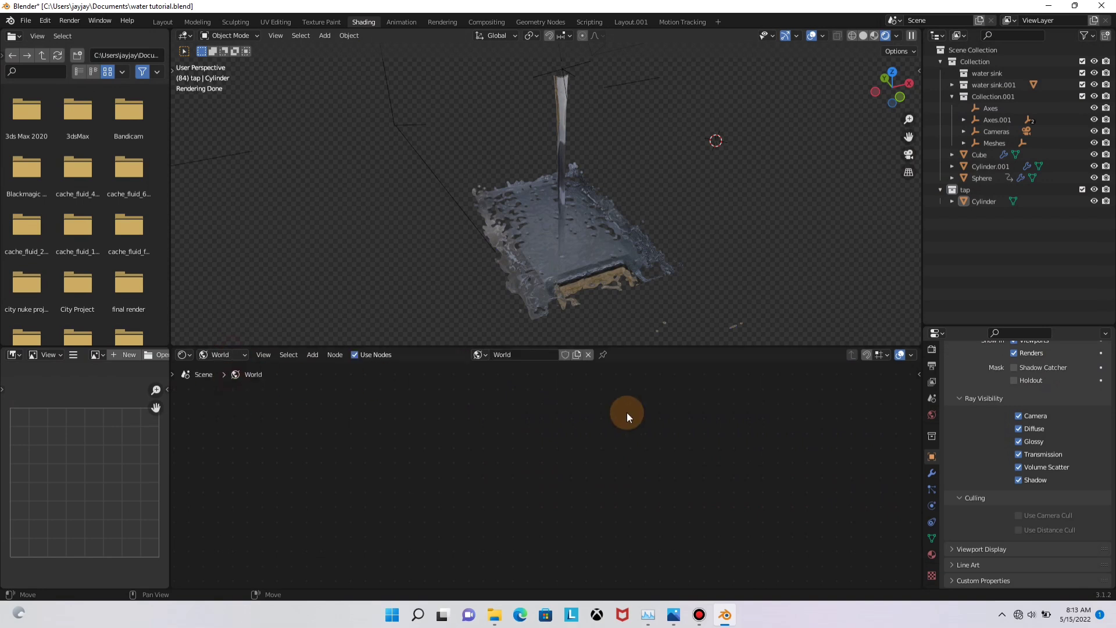
key(Home)
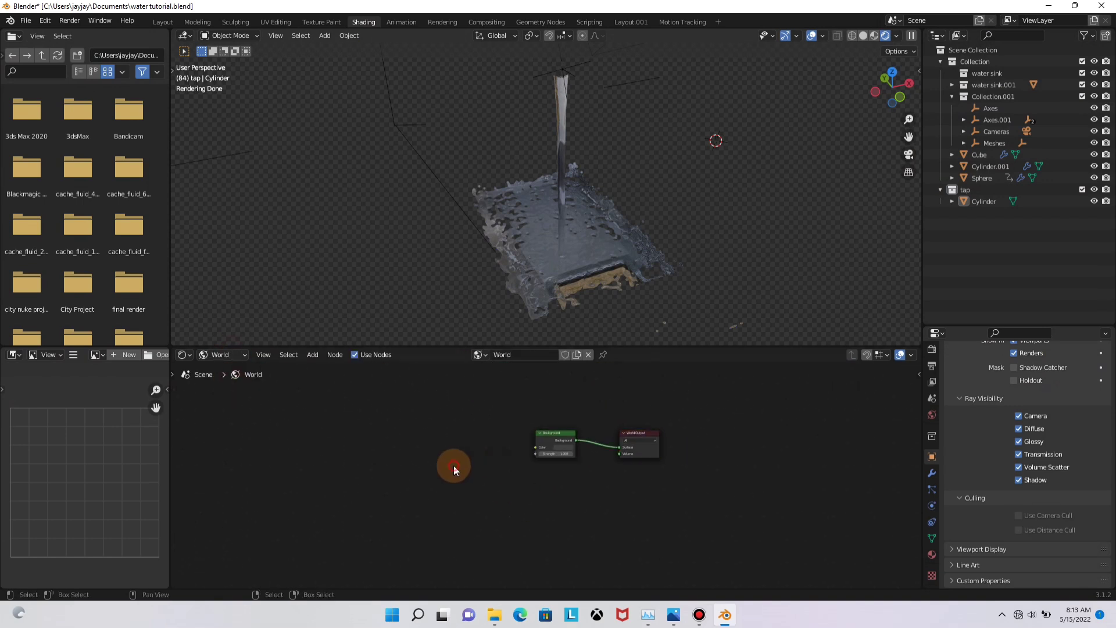
Add an Environment Texture node beside the Background node and connect its Color output to the Background's Color input
key(shift+a)
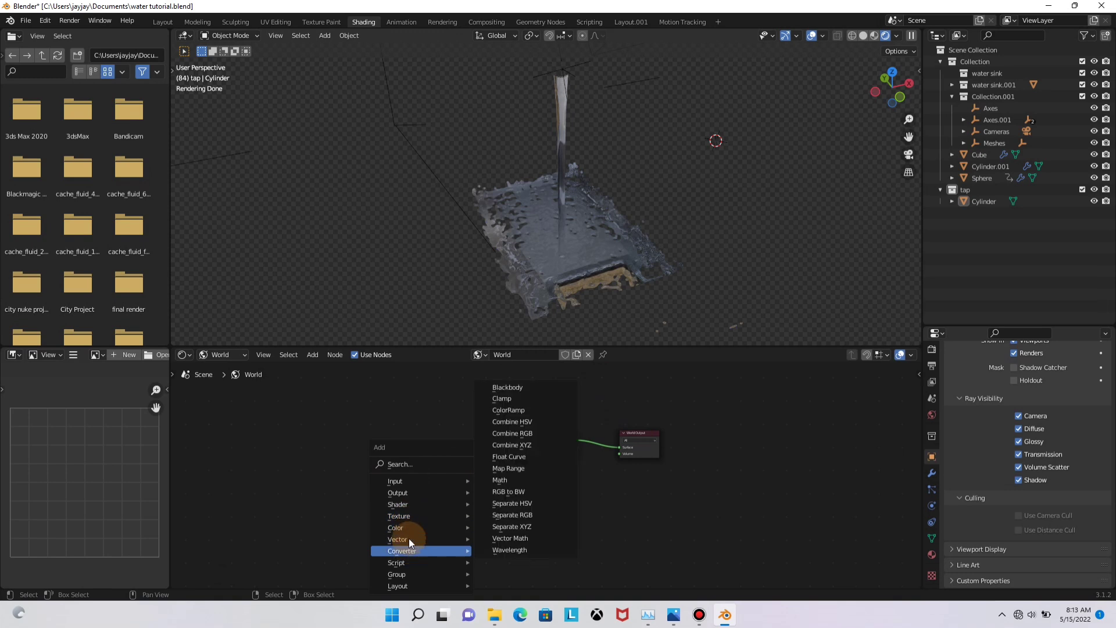
mouse_move(410, 516)
click(521, 387)
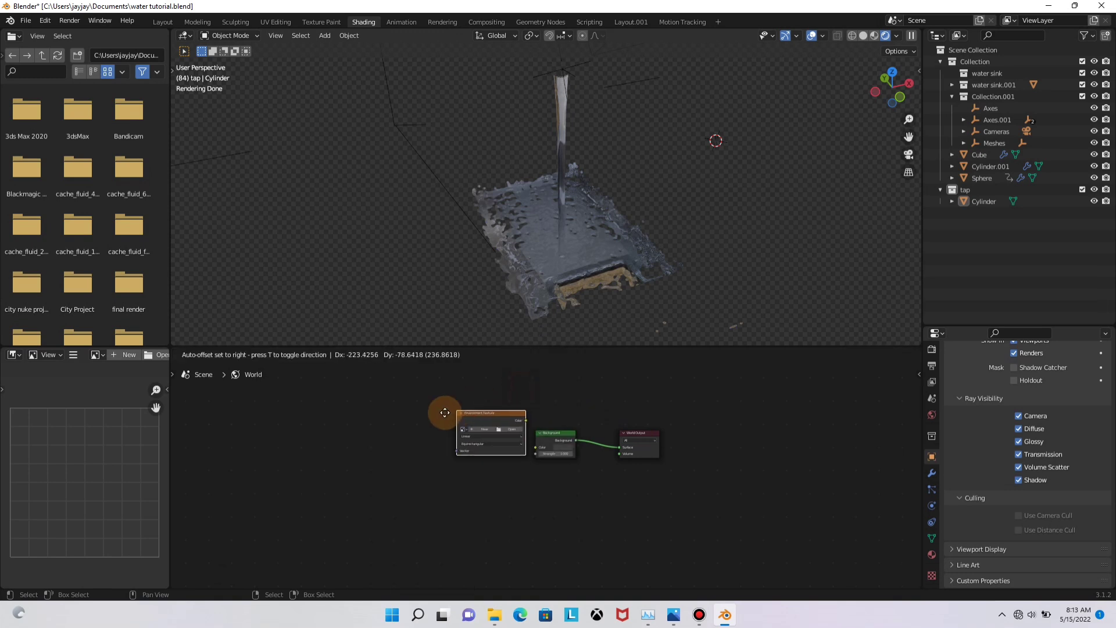
click(410, 414)
scroll(523, 430, up, 2)
drag(494, 410, 528, 434)
Load factory_yard_1k.hdr from the HDR folder on drive D into the Environment Texture node and space the node away from the Background node
click(445, 410)
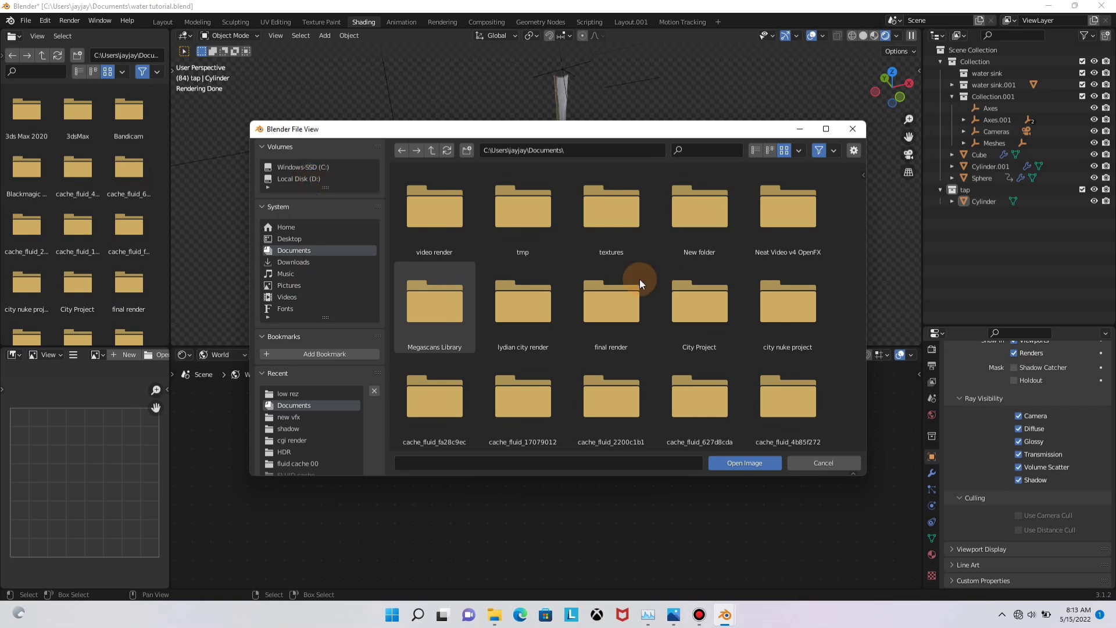
click(298, 179)
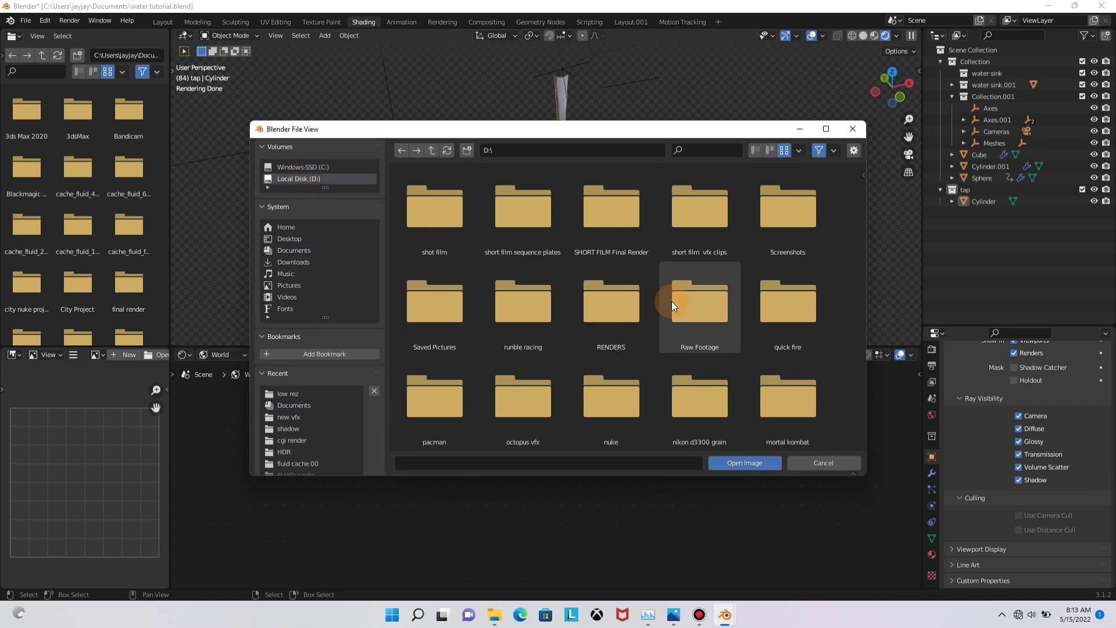
scroll(680, 308, down, 2)
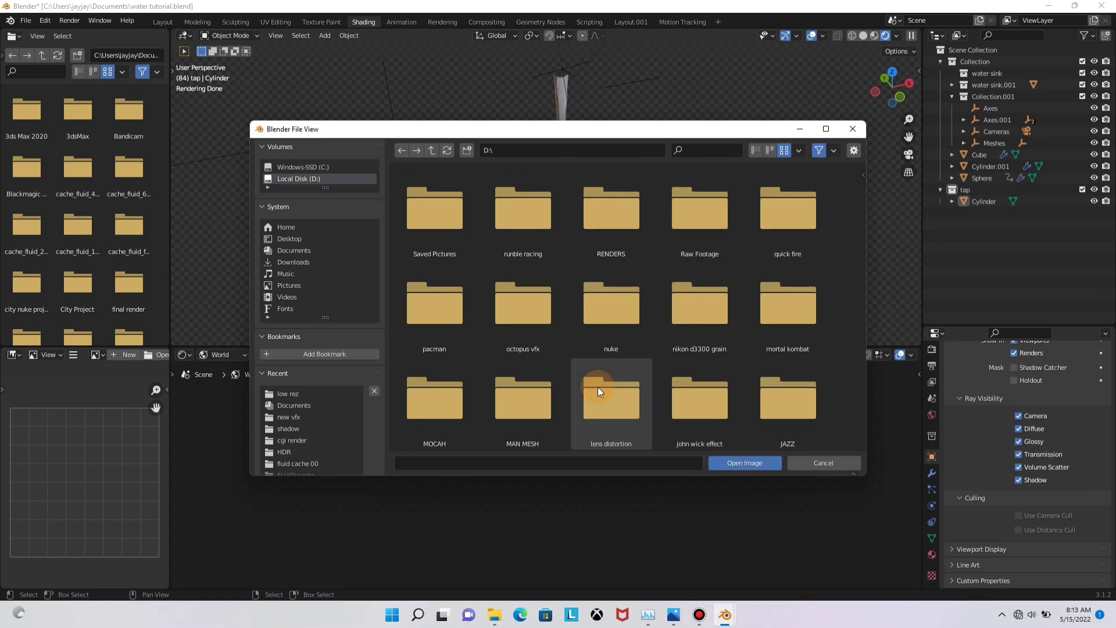
scroll(677, 385, down, 2)
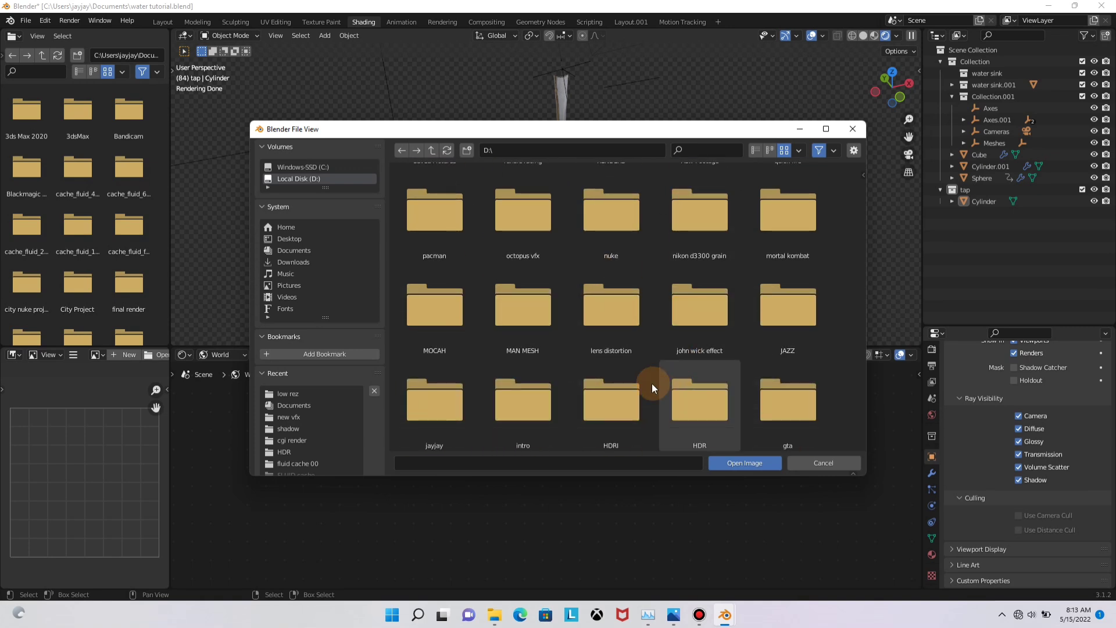
scroll(633, 378, down, 1)
double_click(689, 378)
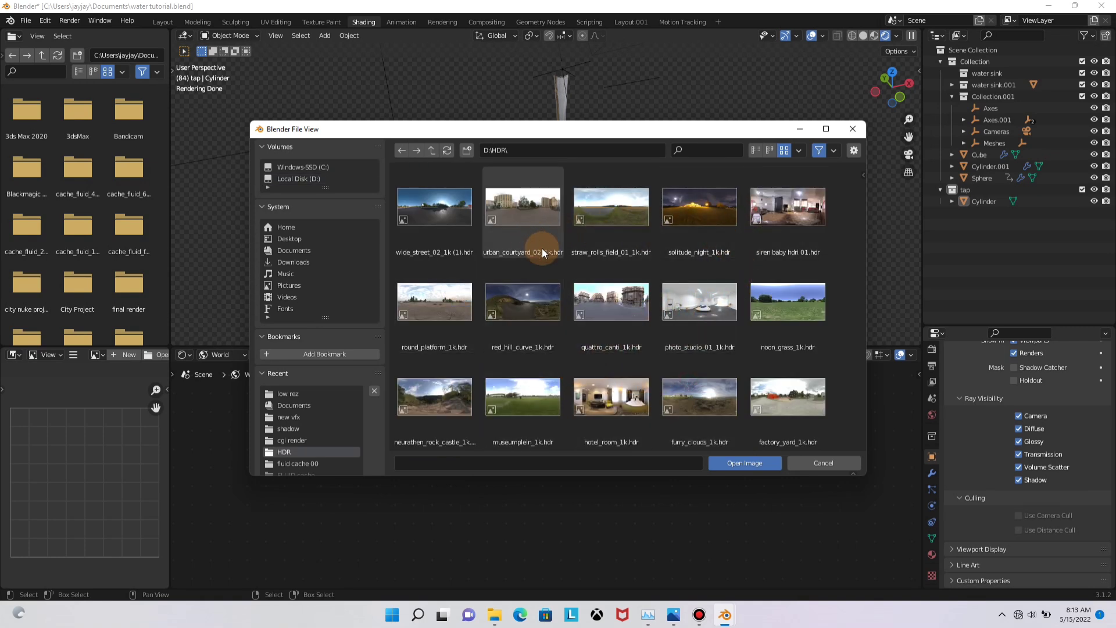
scroll(610, 279, down, 1)
click(750, 366)
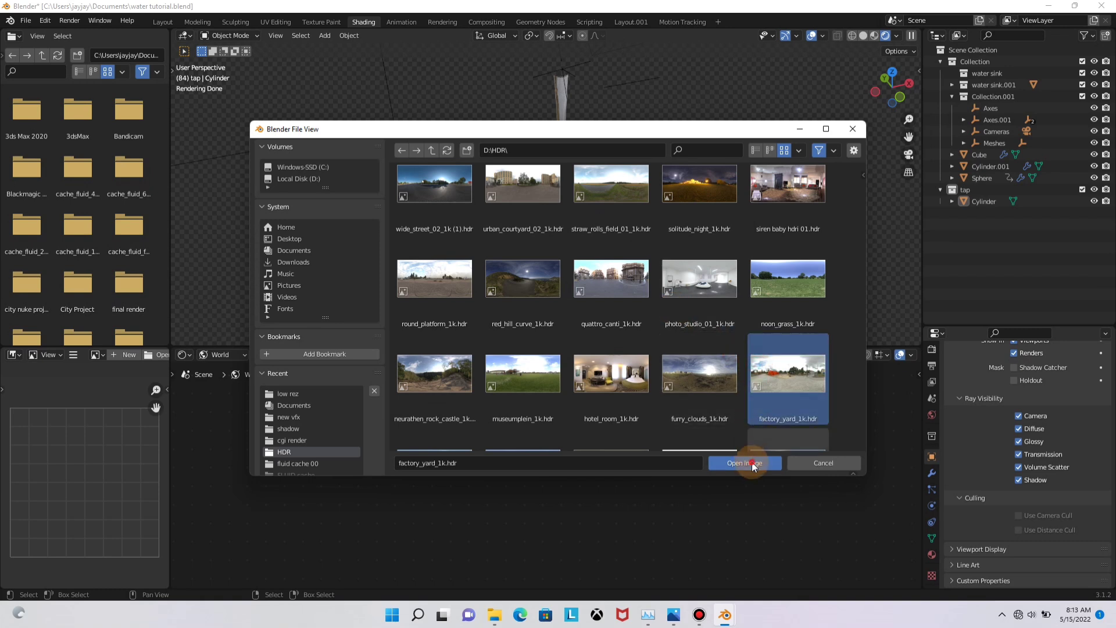
click(749, 462)
drag(452, 388, 406, 416)
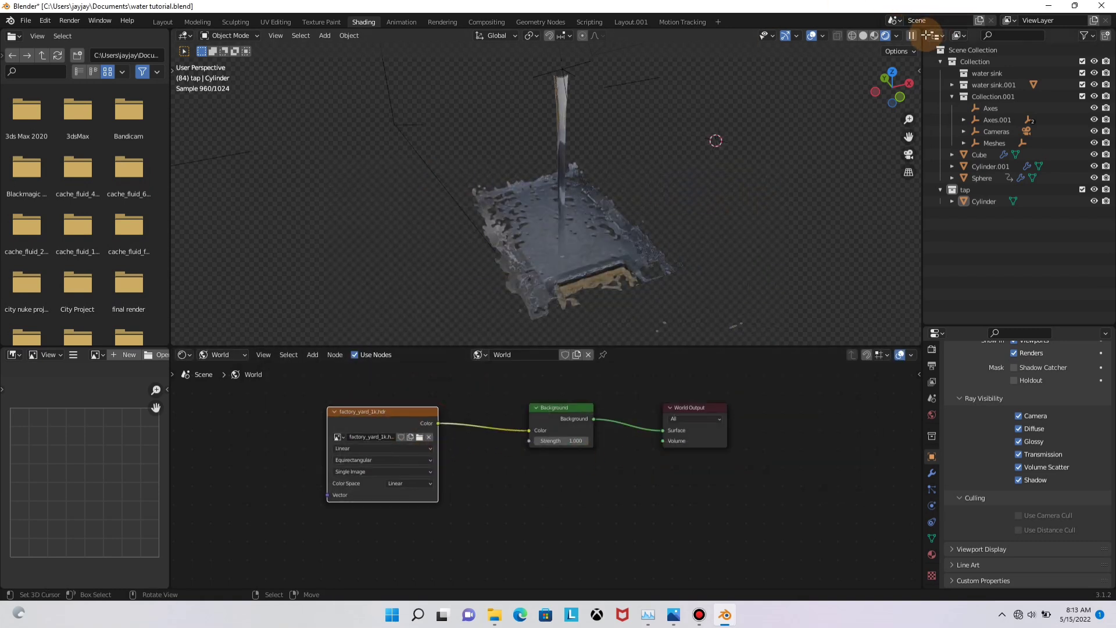
Enable Scene World lighting for the rendered viewport and check the water from an orbited angle and through the camera
click(896, 36)
click(830, 105)
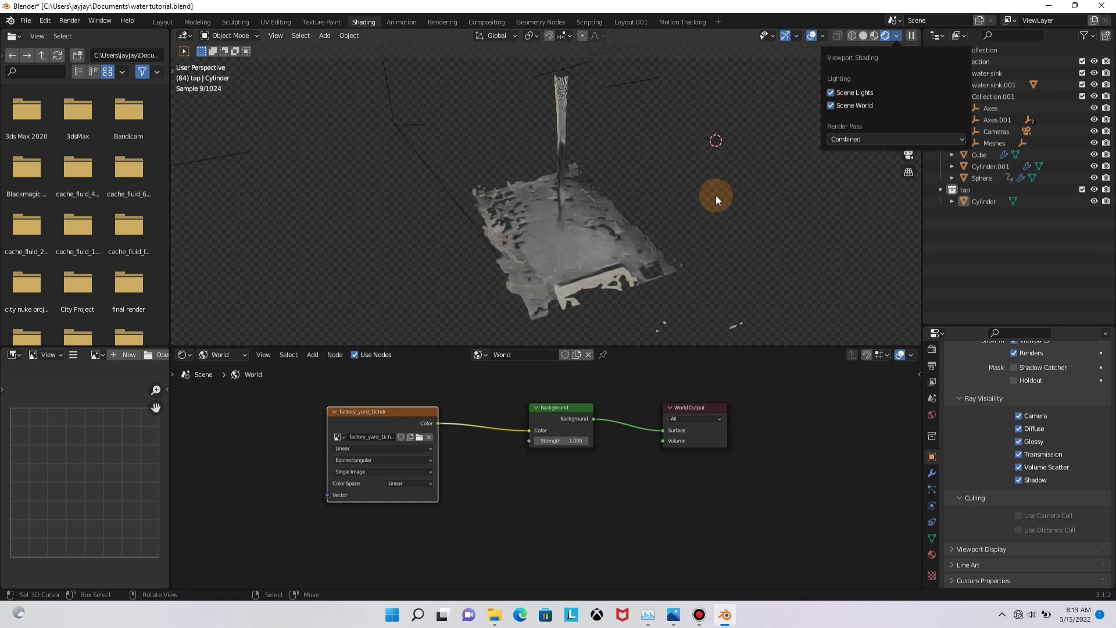
mouse_move(578, 230)
middle_down()
mouse_move(569, 232)
mouse_move(684, 215)
mouse_move(513, 218)
mouse_move(600, 181)
middle_up()
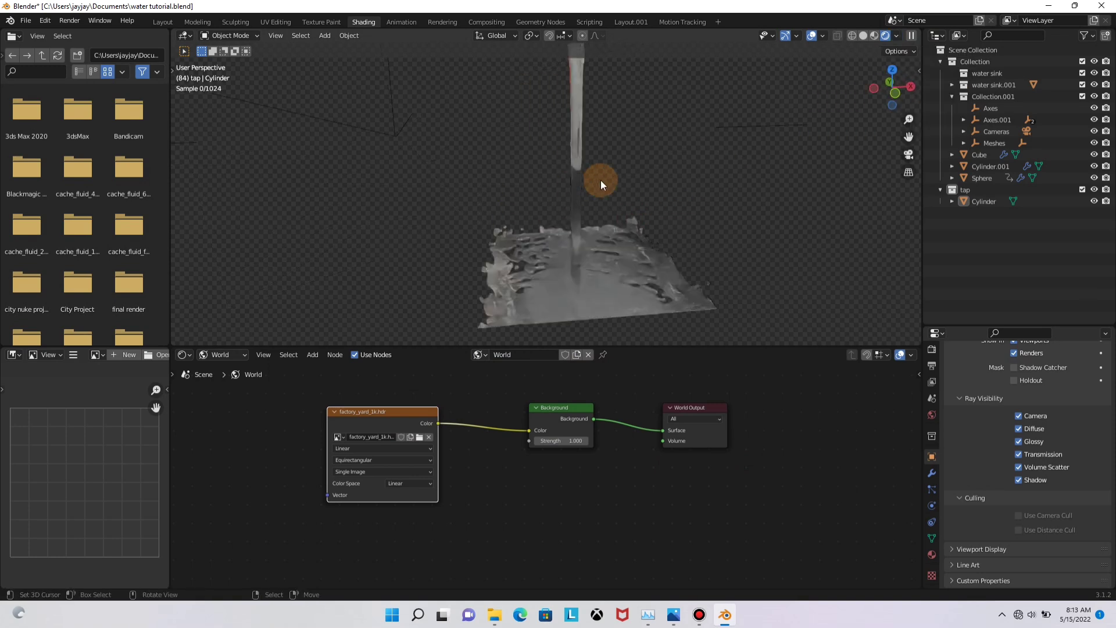
key(KP_0)
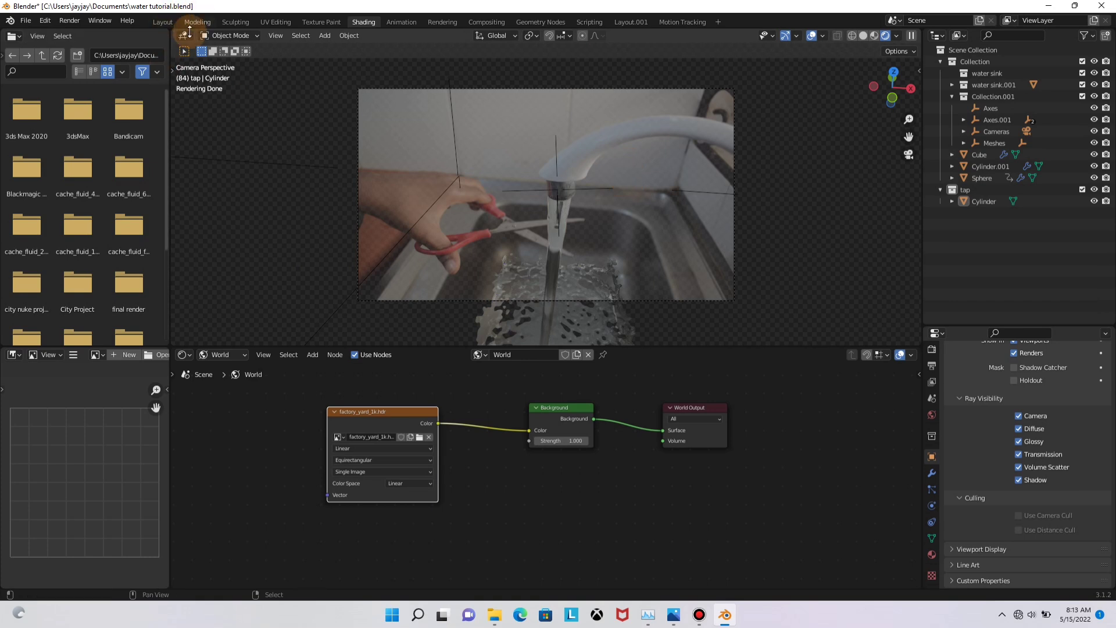
Return to the Layout workspace, show the render properties and render the current frame as a still image
click(162, 22)
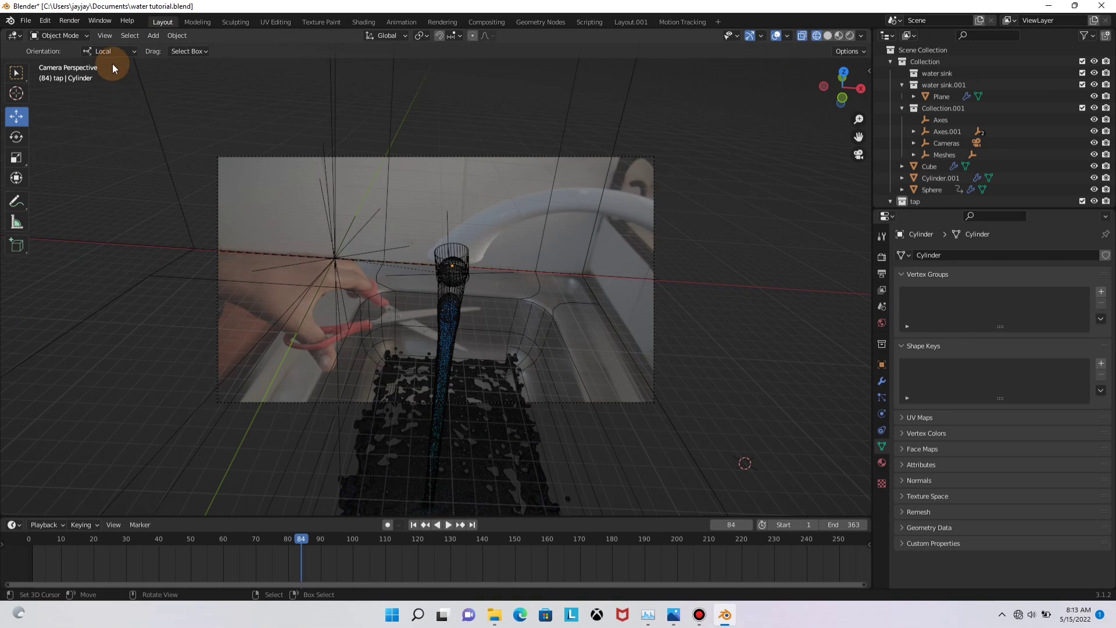
click(70, 21)
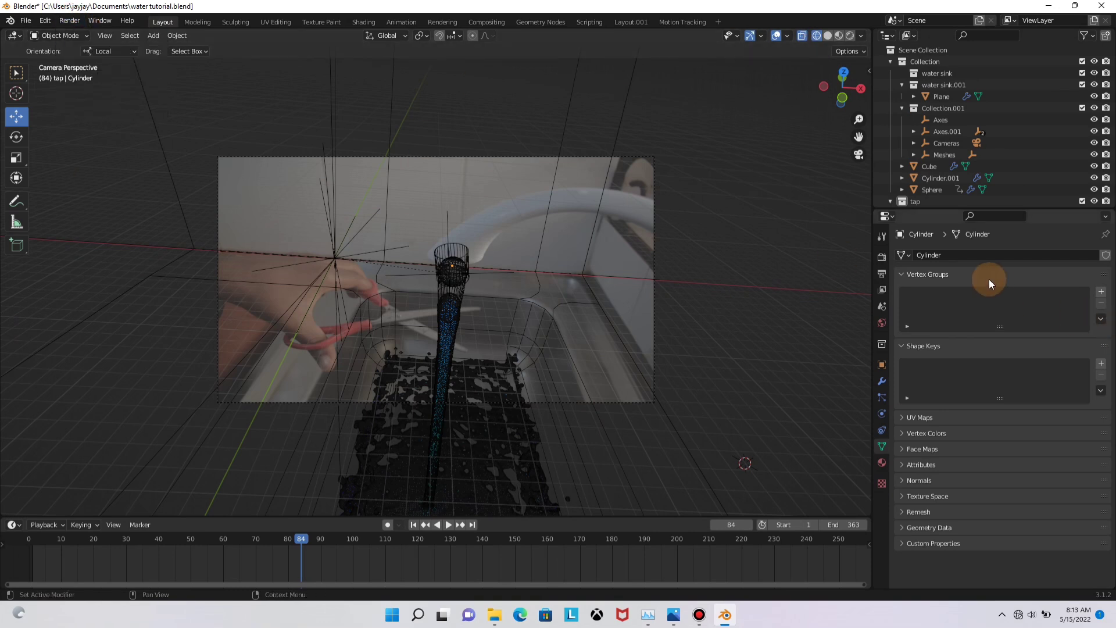
click(882, 256)
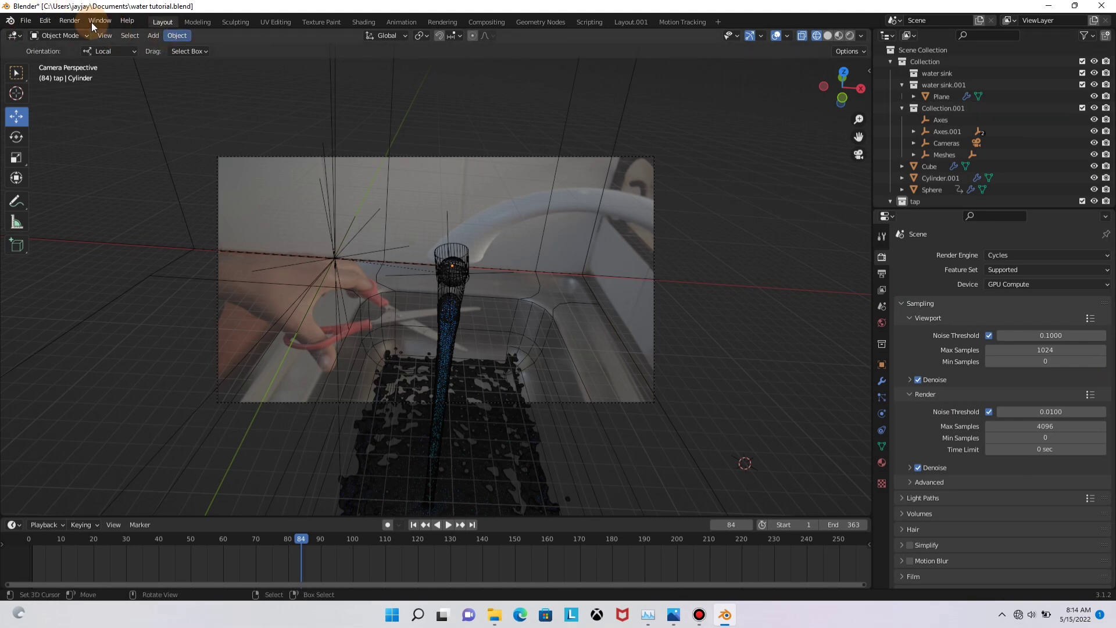
click(68, 22)
click(72, 34)
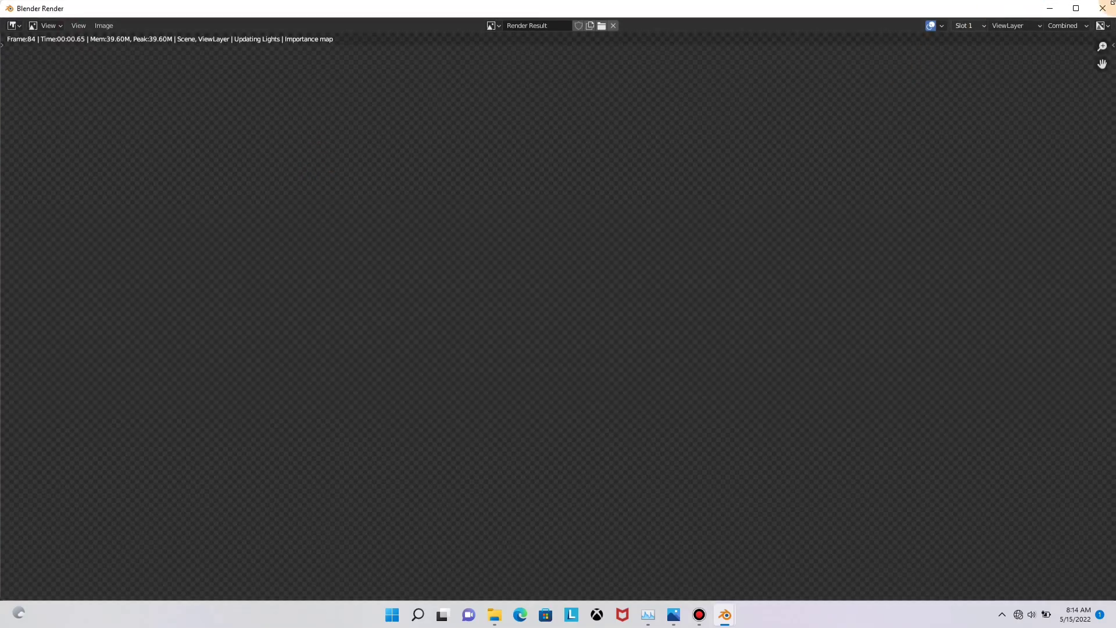
Shrink and reposition the render window, examine the rendered water up close and as a whole, and minimize the window
drag(1101, 9, 523, 334)
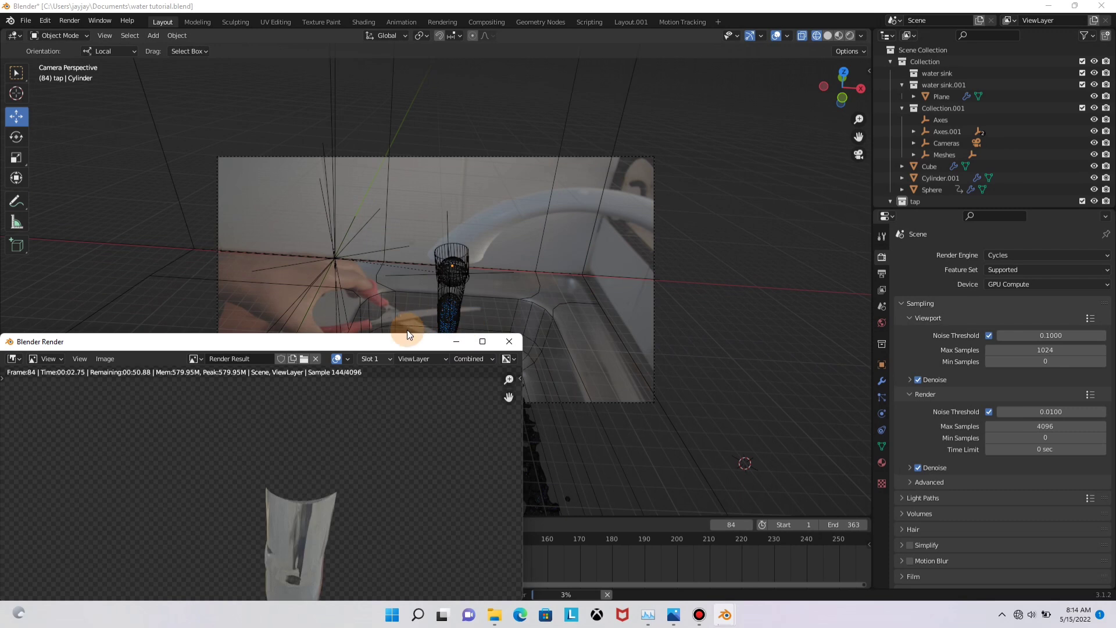
drag(410, 341, 692, 155)
scroll(541, 318, down, 5)
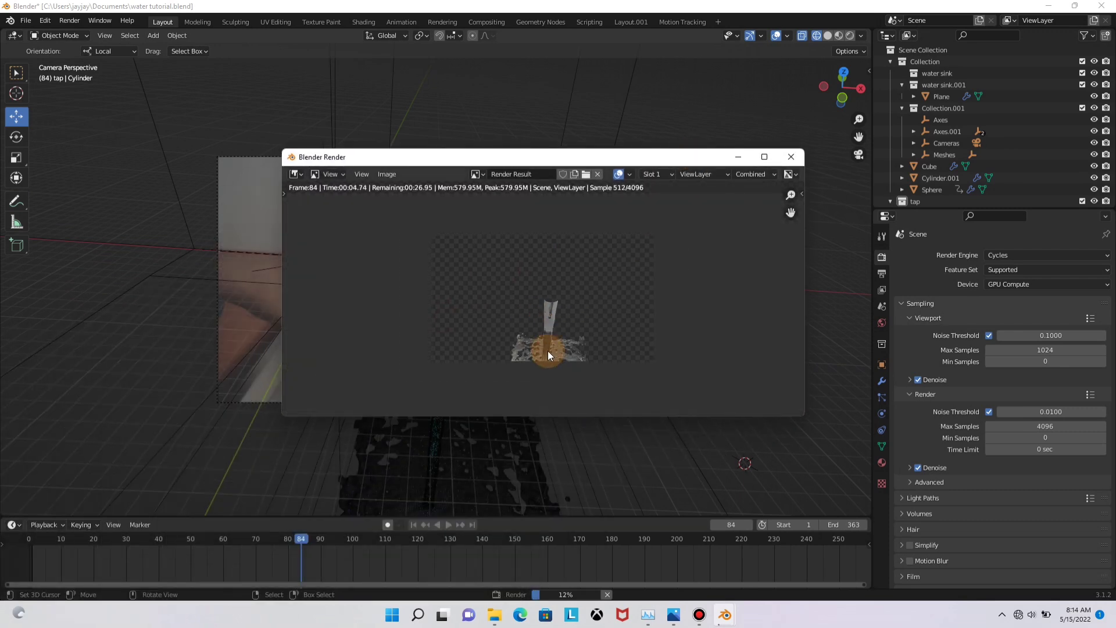
scroll(549, 351, up, 2)
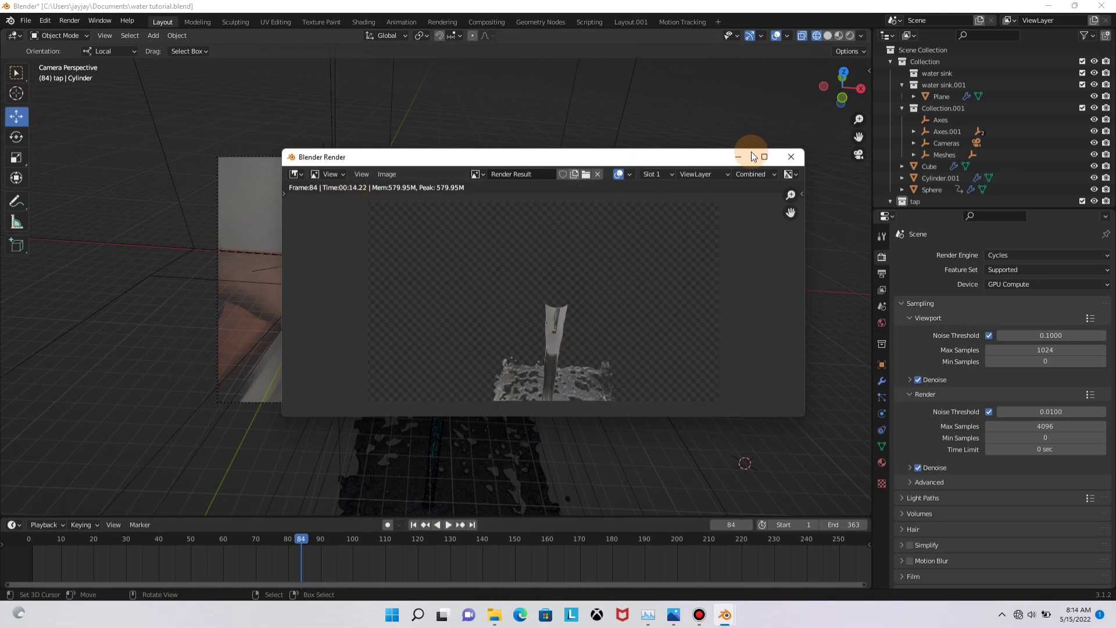
scroll(523, 365, up, 4)
scroll(594, 312, down, 4)
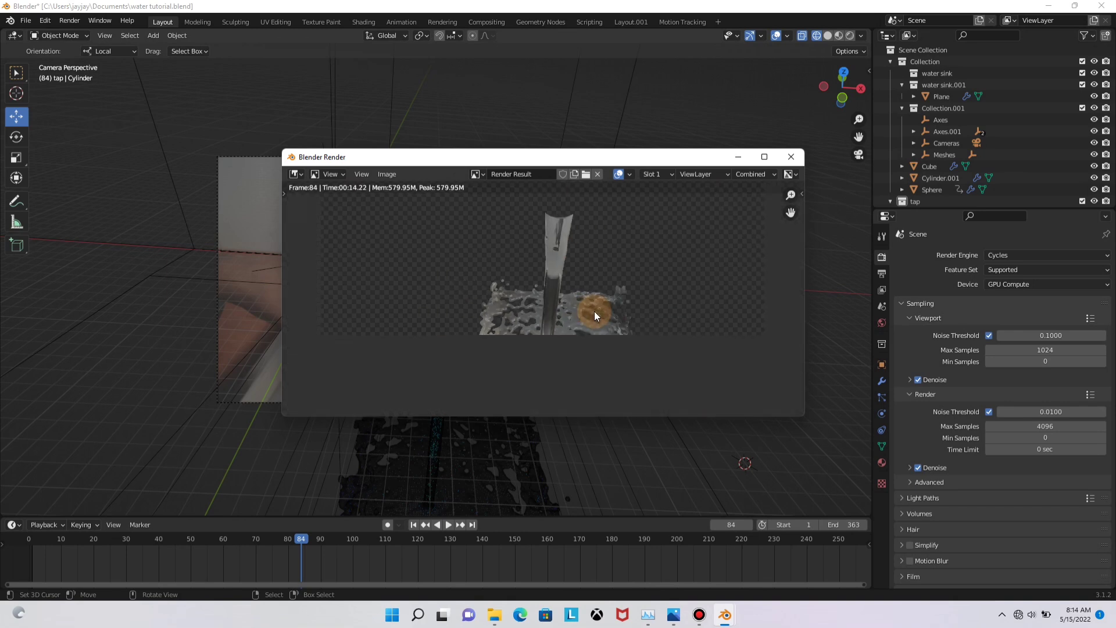
middle_drag(588, 342, 591, 360)
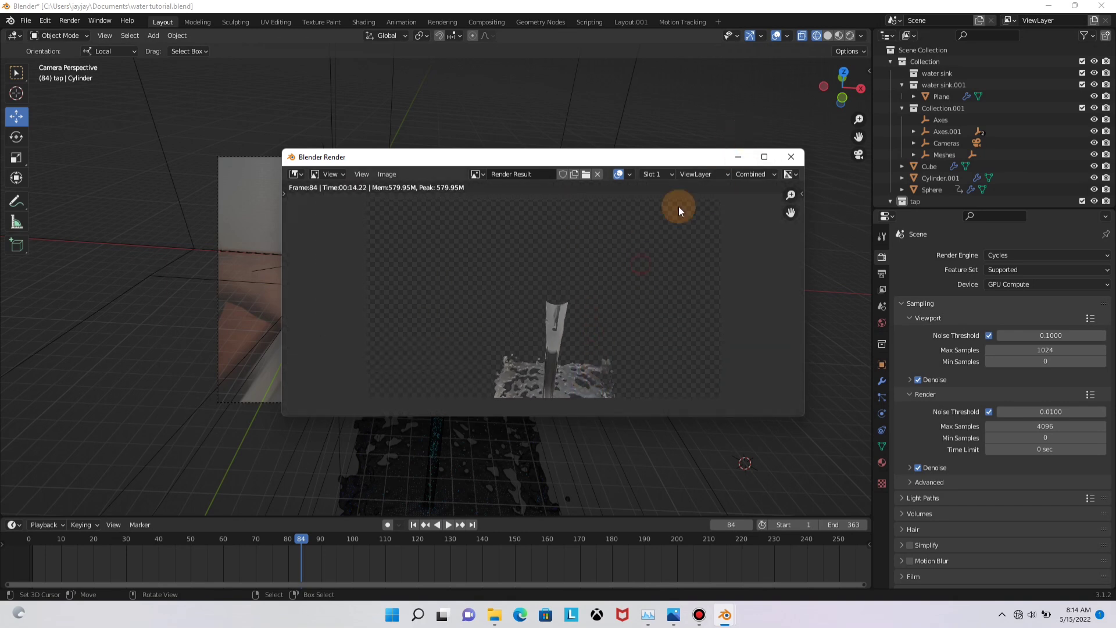
click(737, 156)
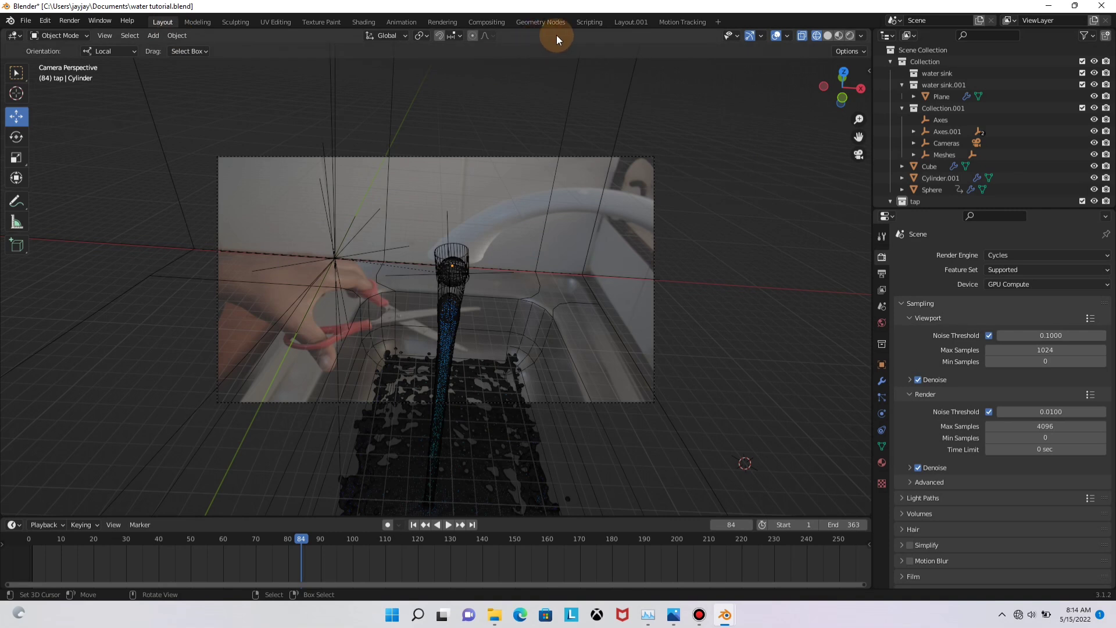
Switch to the Compositing workspace and enable nodes for the scene's compositor
click(485, 22)
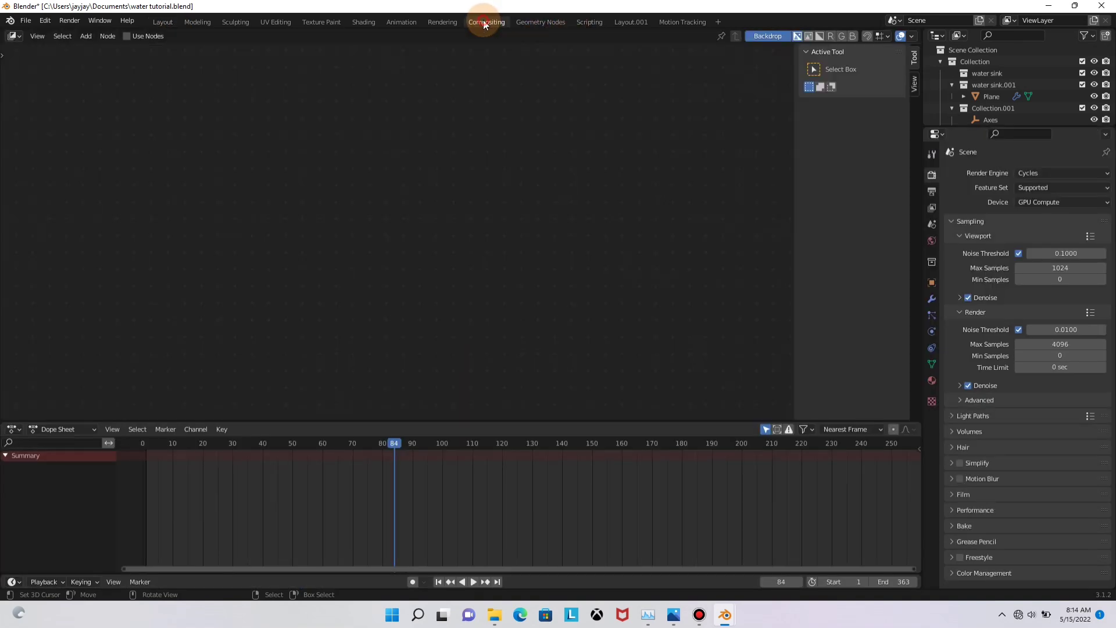
click(128, 36)
alt+scroll(293, 229, down, 2)
scroll(293, 229, down, 3)
alt+drag(262, 251, 316, 227)
Add a Movie Clip node below the Render Layers node and assign the tracked sink footage to it
key(shift+a)
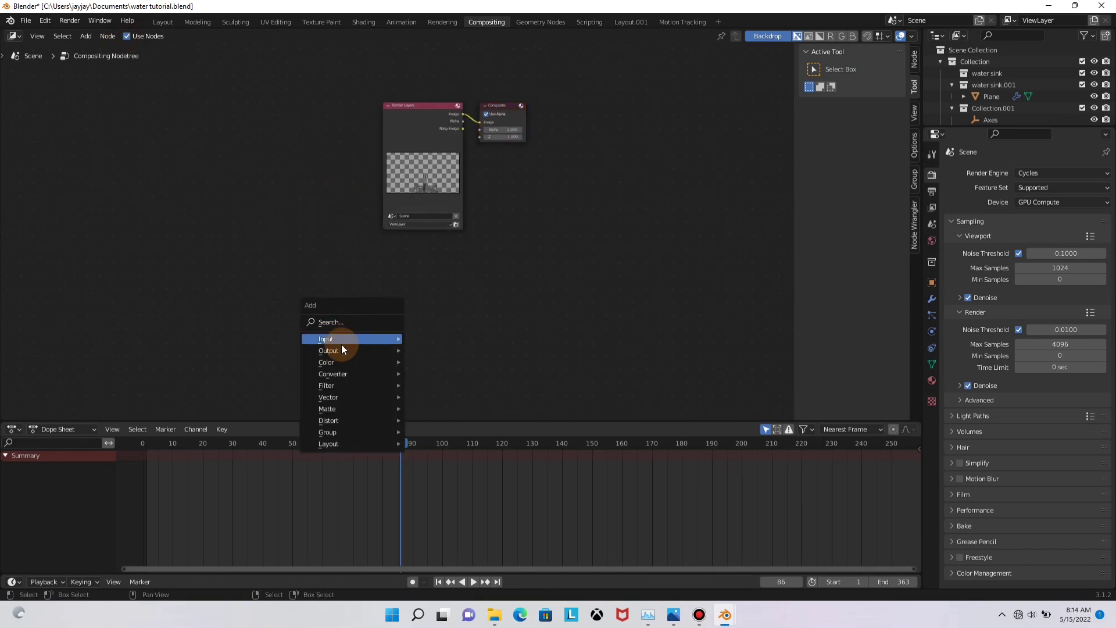
mouse_move(341, 339)
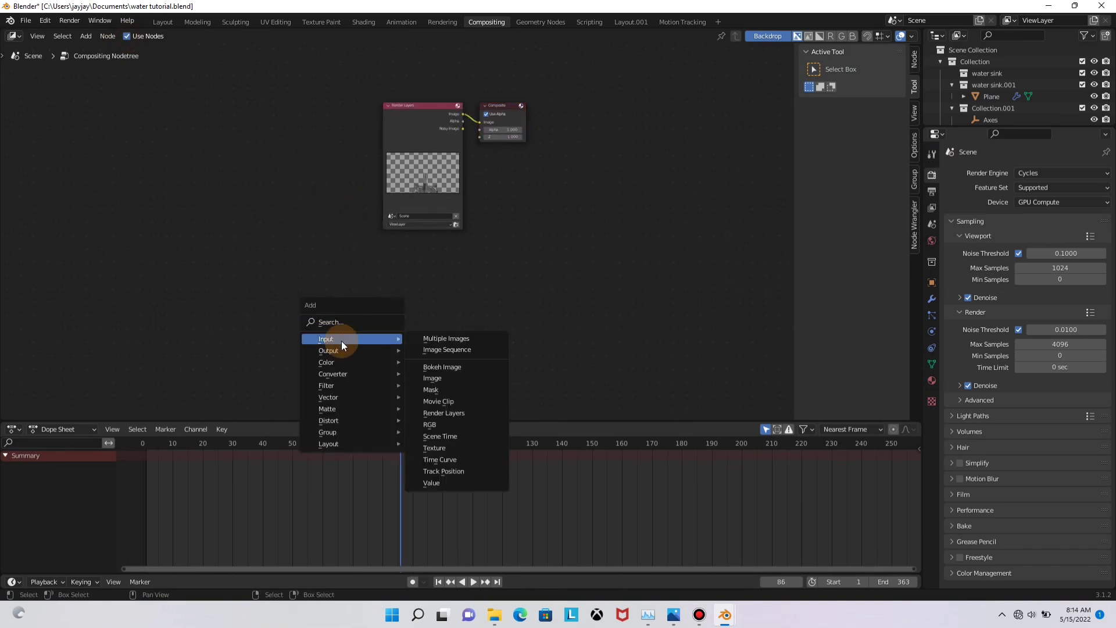
click(447, 398)
click(417, 353)
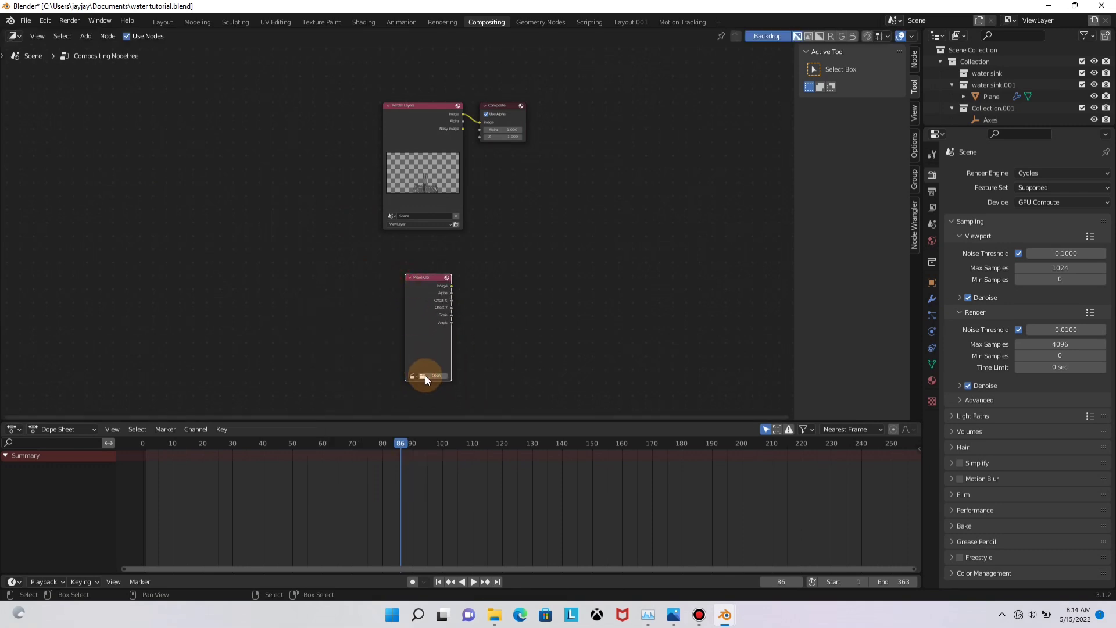
click(413, 376)
click(419, 385)
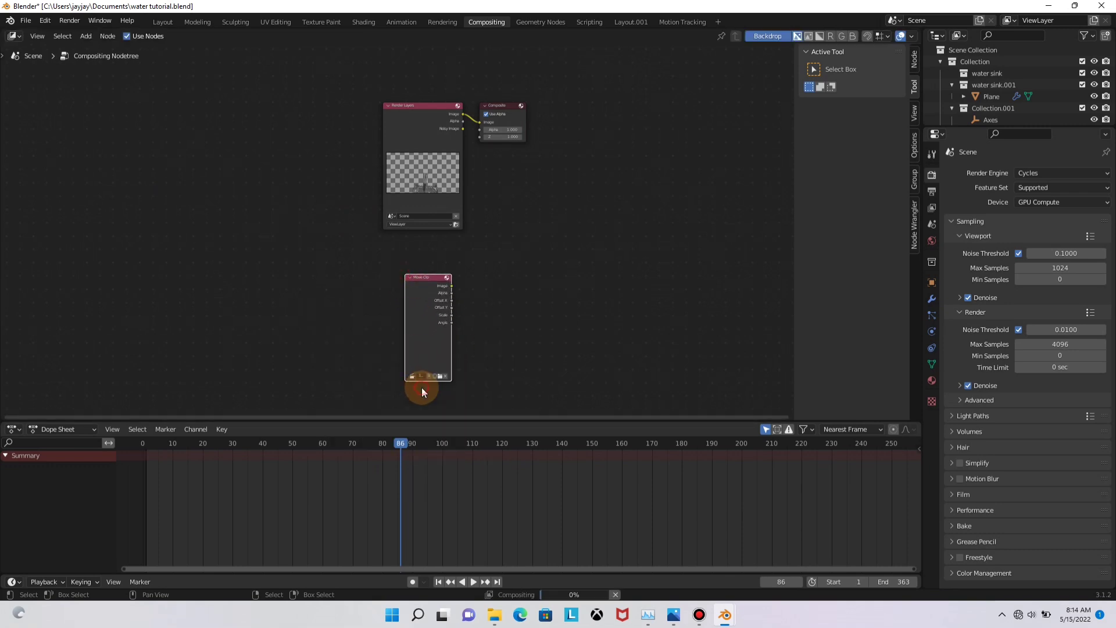
Connect the Movie Clip node to a Viewer node placed at the far end and shrink the backdrop to show the whole frame
ctrl+shift+click(427, 305)
drag(500, 303, 757, 212)
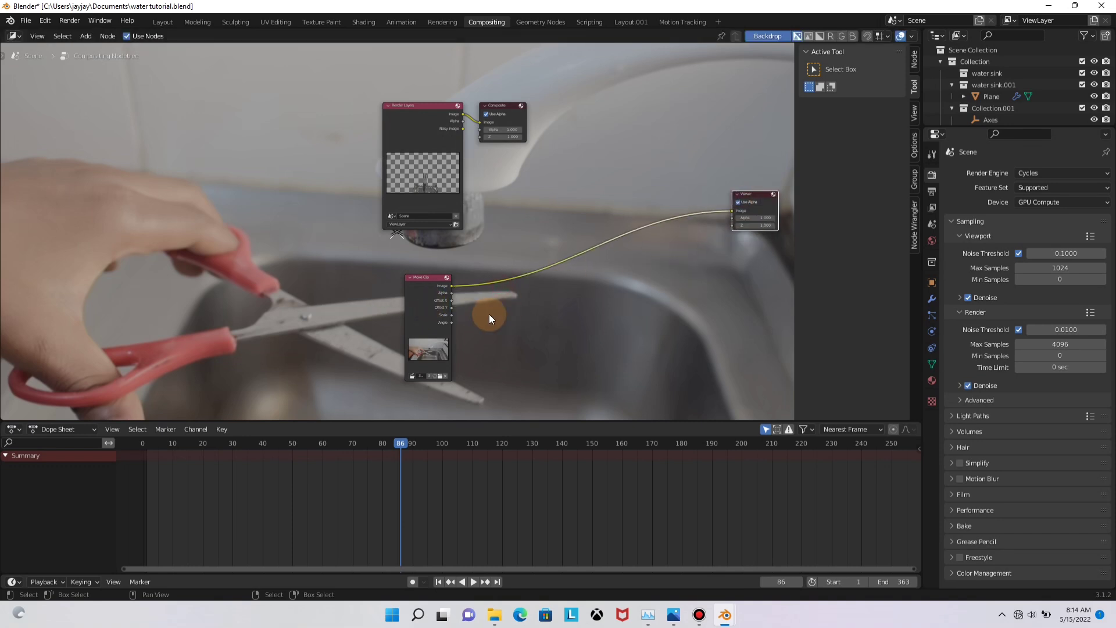
key(alt+v)
key(alt+v)
key(alt+v)
Spread the Movie Clip and Render Layers nodes away from the Composite node to make room between inputs and outputs
drag(421, 285, 295, 281)
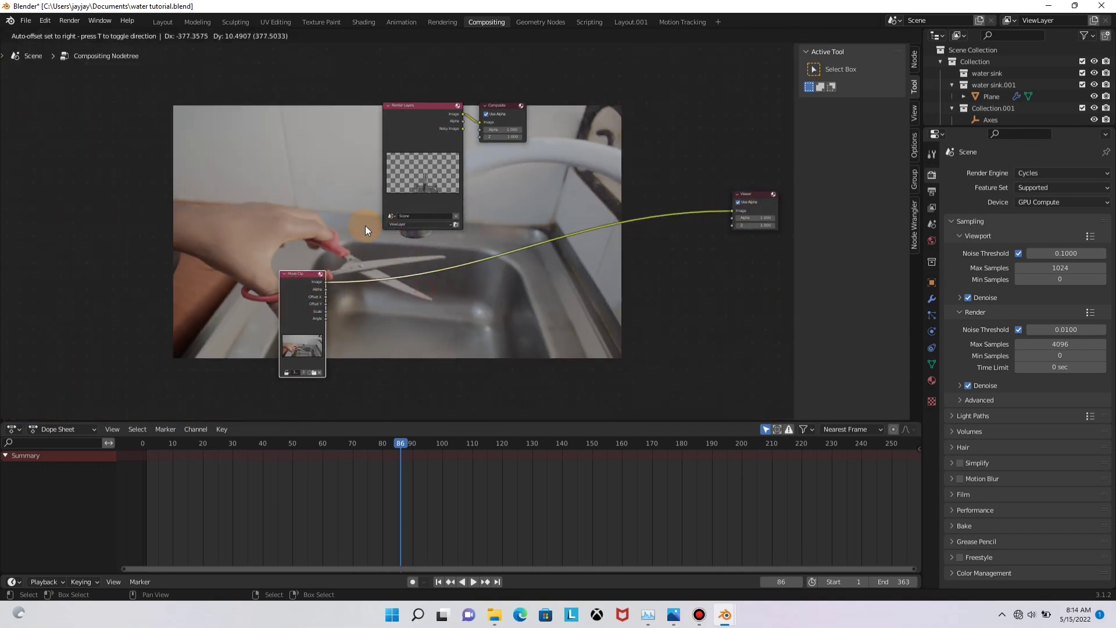
drag(430, 110, 316, 112)
drag(484, 103, 563, 89)
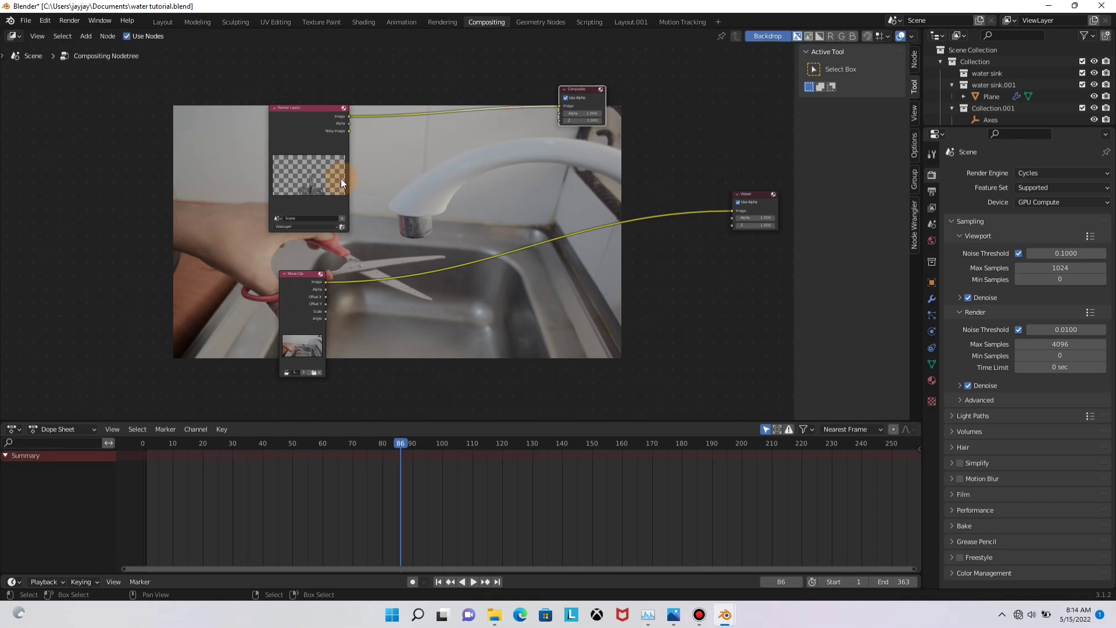
Insert an Alpha Over node between the Movie Clip and Viewer nodes and connect the Render Layers image to its second Image input
key(shift+a)
mouse_move(540, 267)
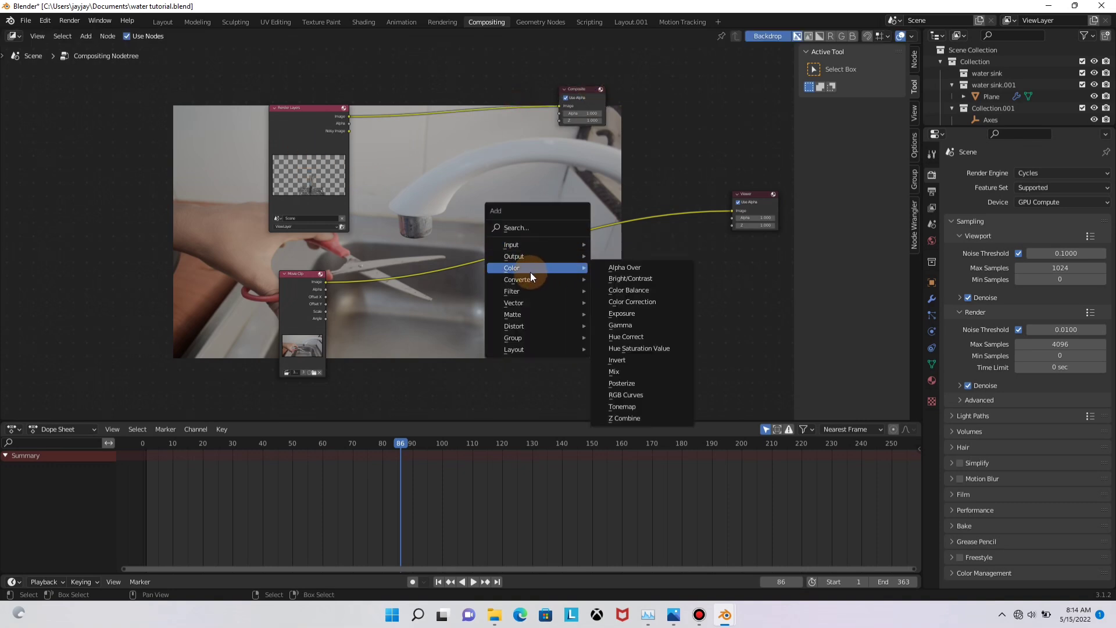
click(616, 267)
click(510, 200)
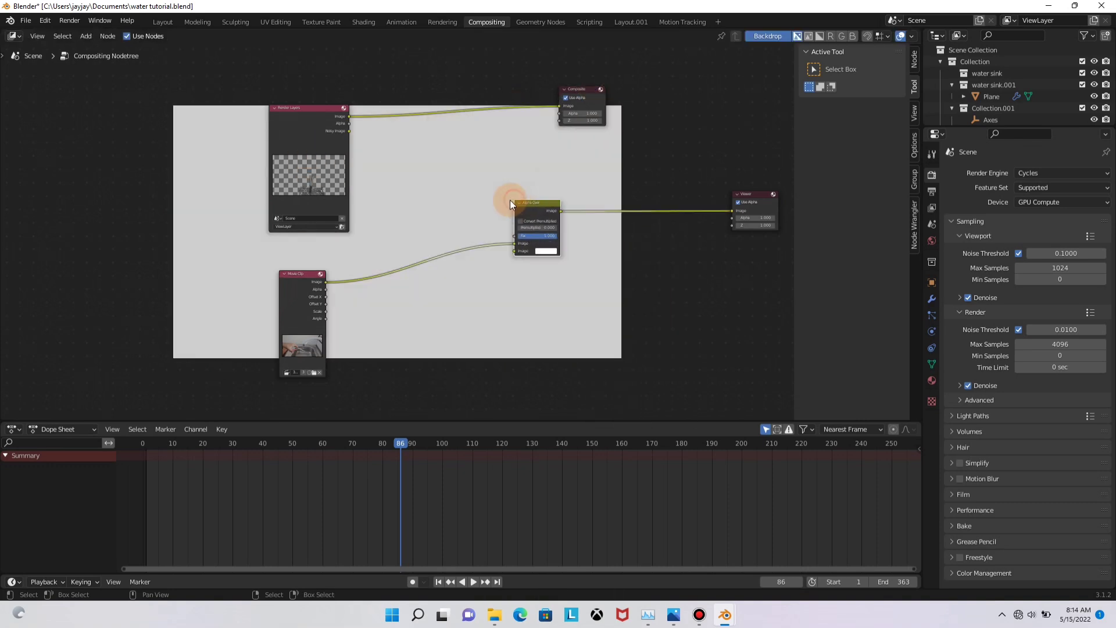
drag(346, 116, 515, 249)
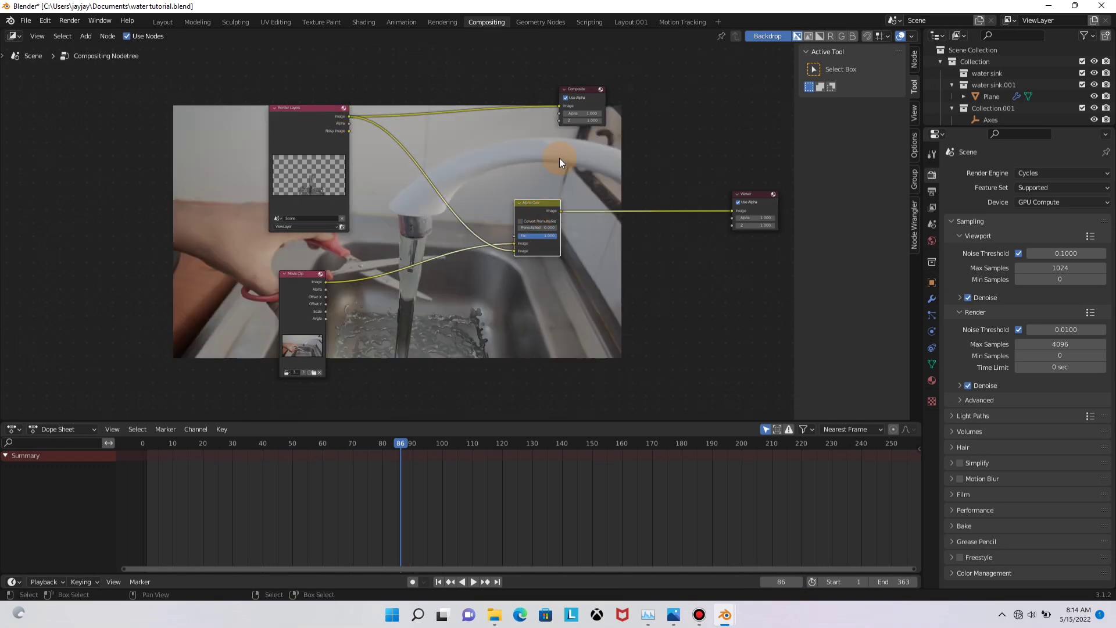
alt+drag(391, 247, 310, 201)
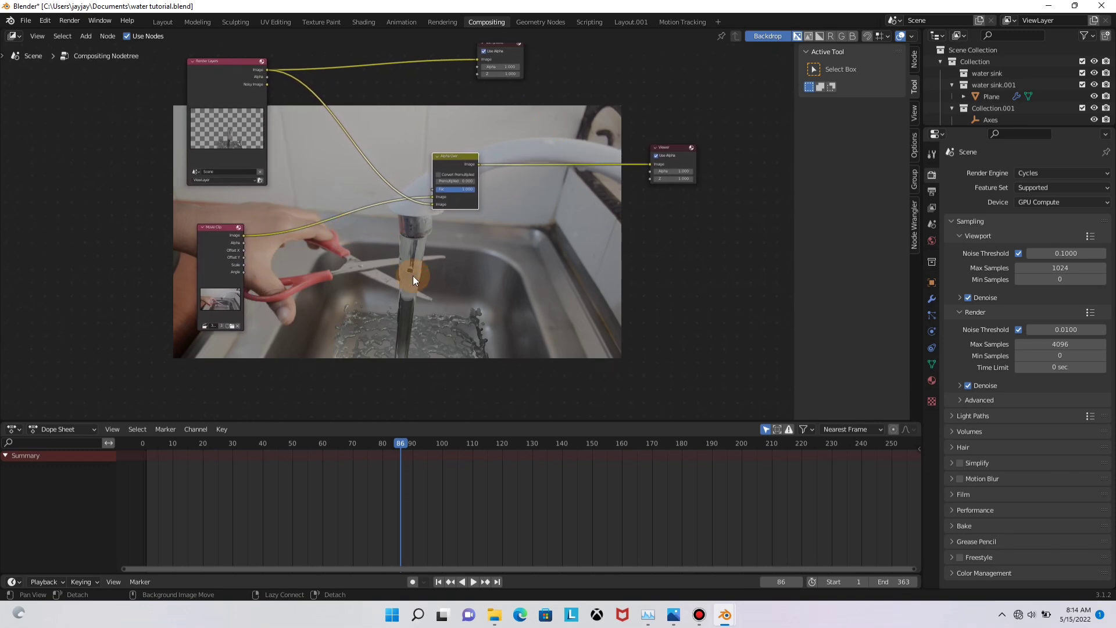
alt+drag(366, 257, 393, 273)
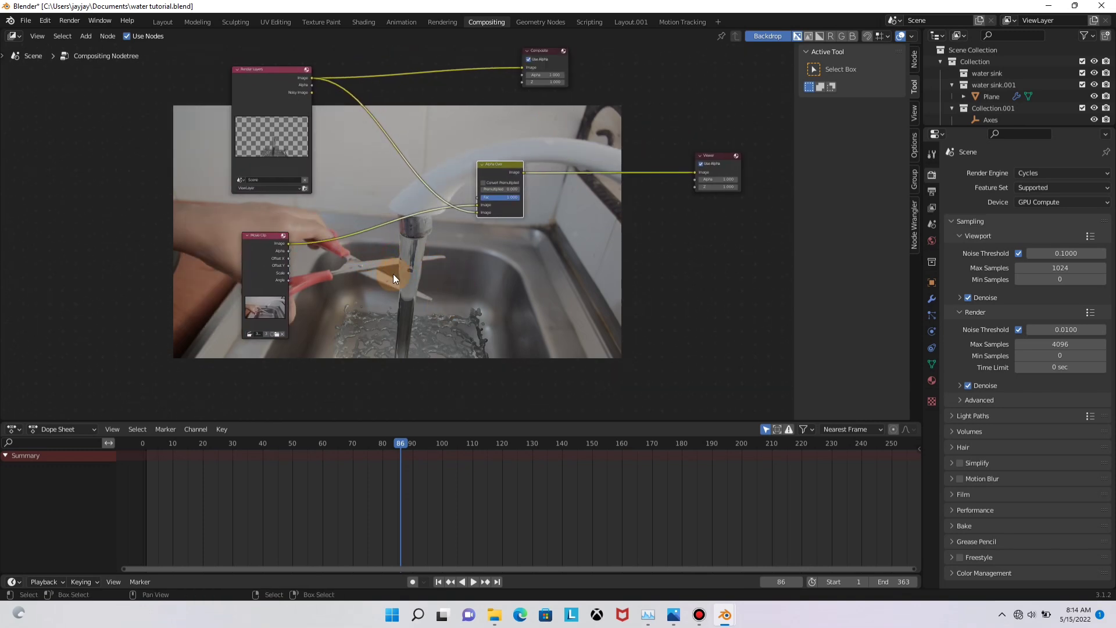
Switch to the Motion Tracking workspace and put the clip editor showing the sink footage into Mask mode
click(683, 22)
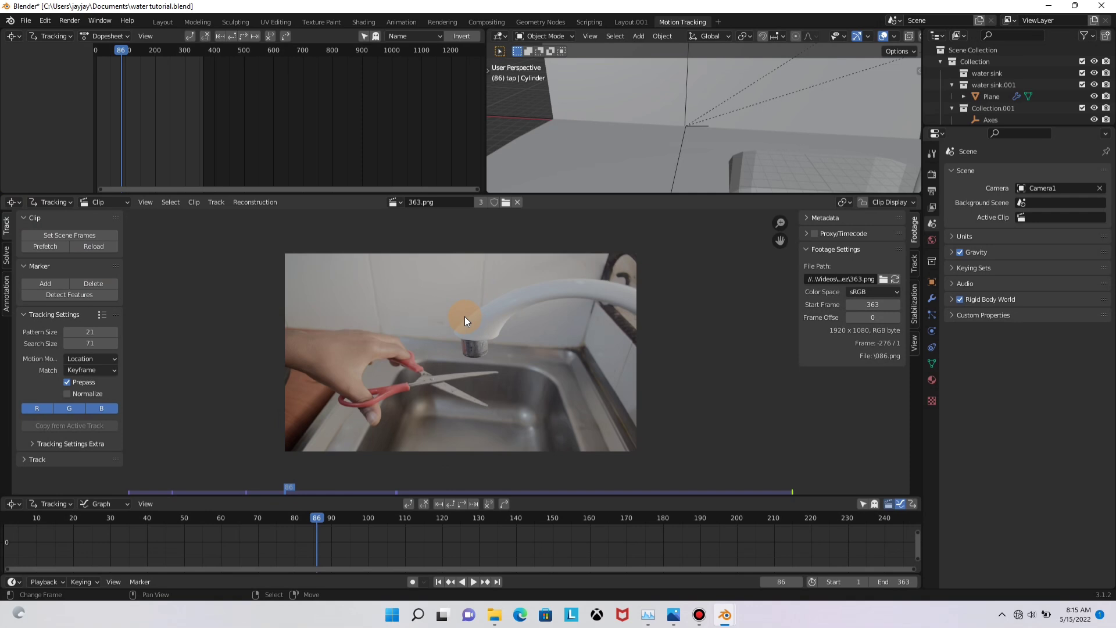
key(Tab)
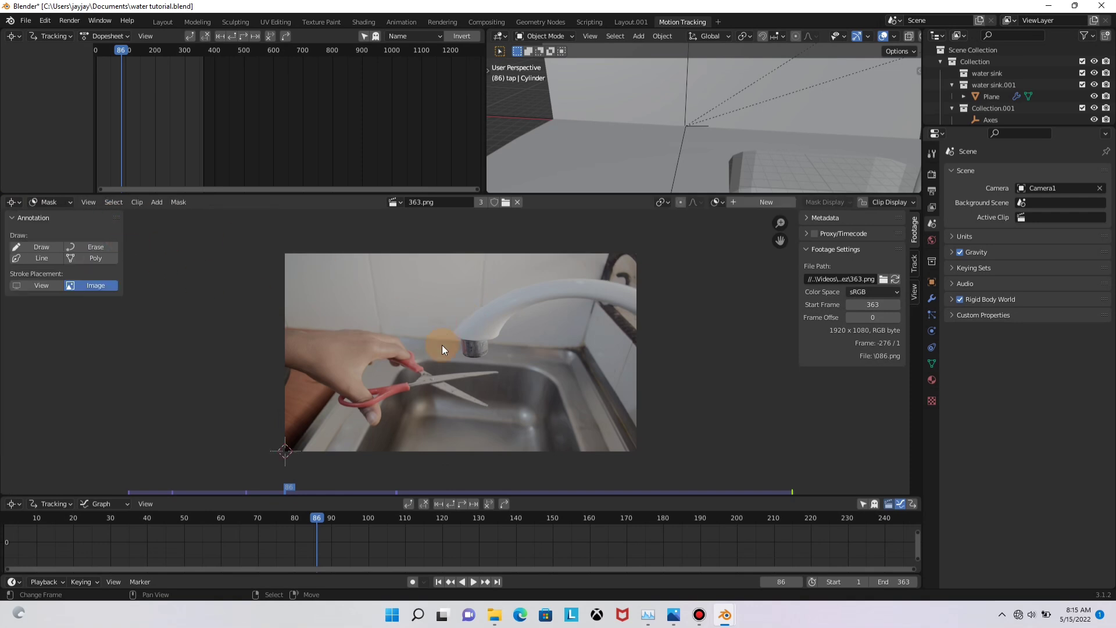
Return the clip editor from Tracking to Mask mode and create a new mask on the sink footage
key(Tab)
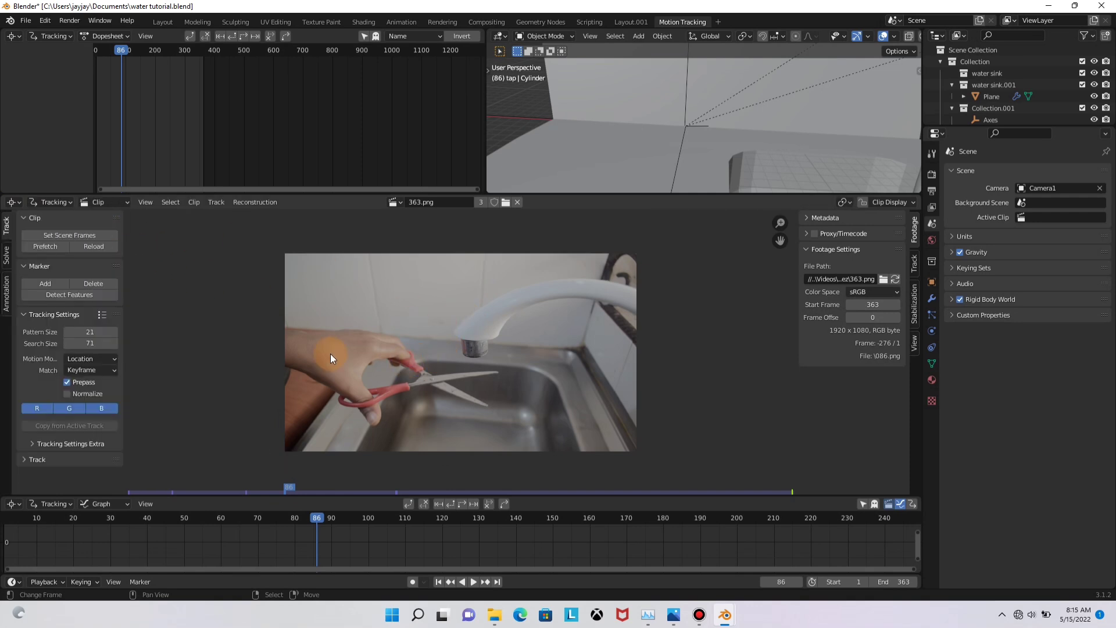
click(40, 205)
click(44, 225)
scroll(421, 396, up, 5)
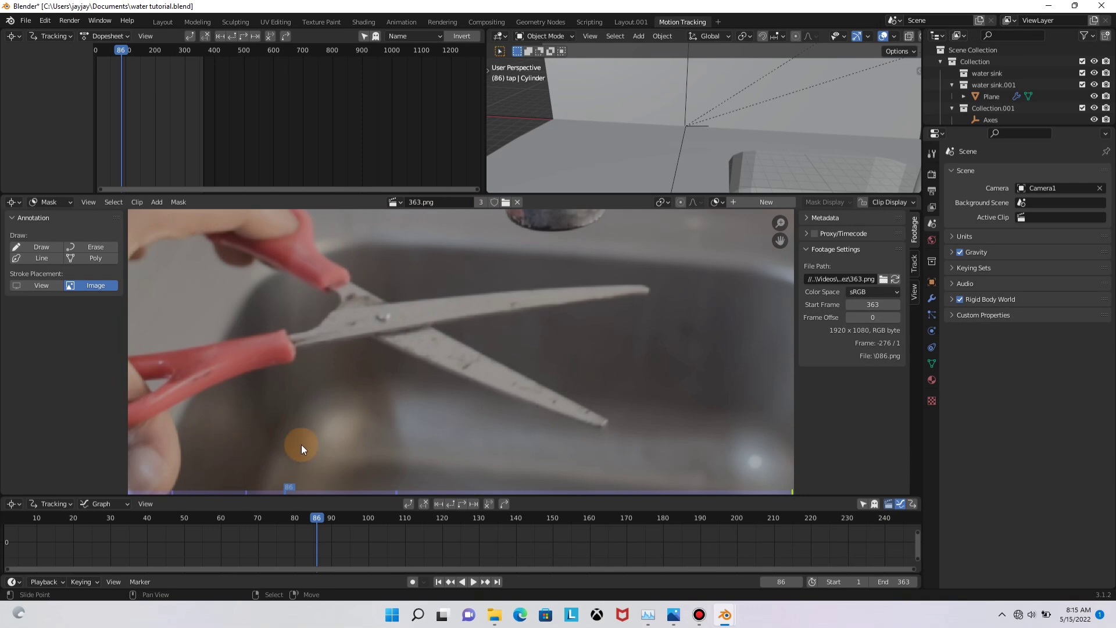
click(734, 202)
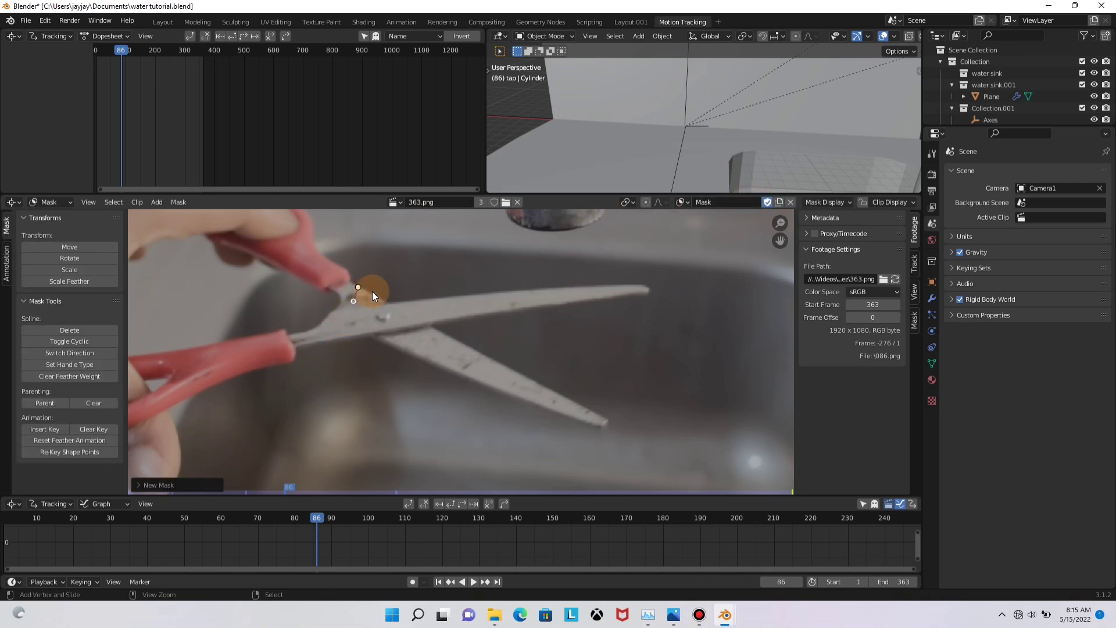
Outline the scissors' lower blade with a closed mask spline running from the pivot to the tip and back
ctrl+click(450, 338)
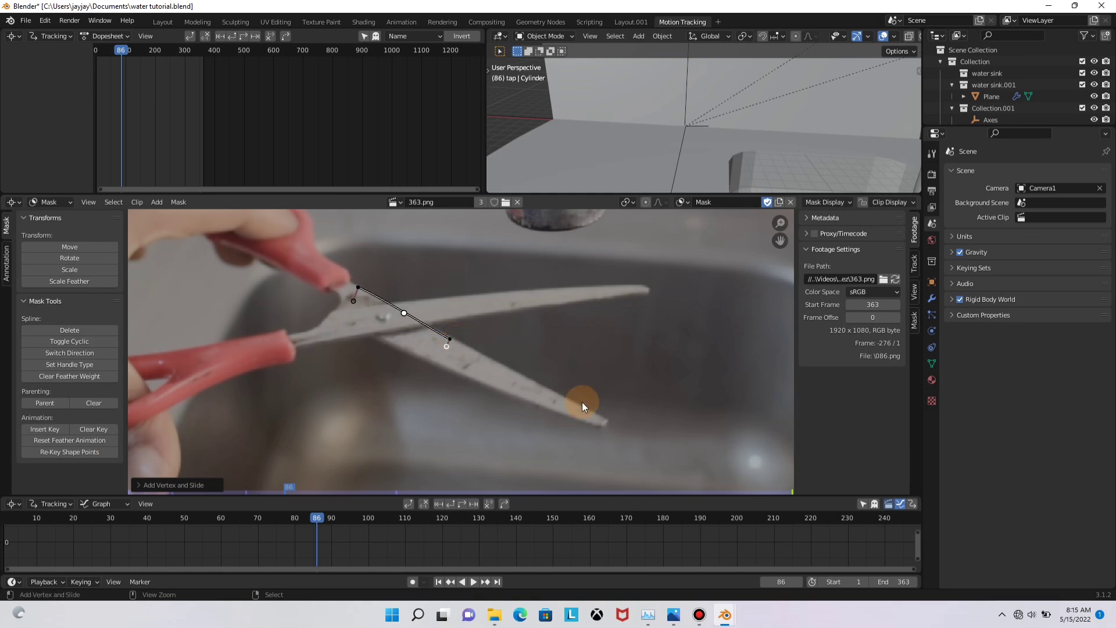
mouse_move(582, 406)
ctrl+mouse_down()
mouse_move(608, 423)
mouse_move(589, 426)
ctrl+mouse_up()
ctrl+click(489, 387)
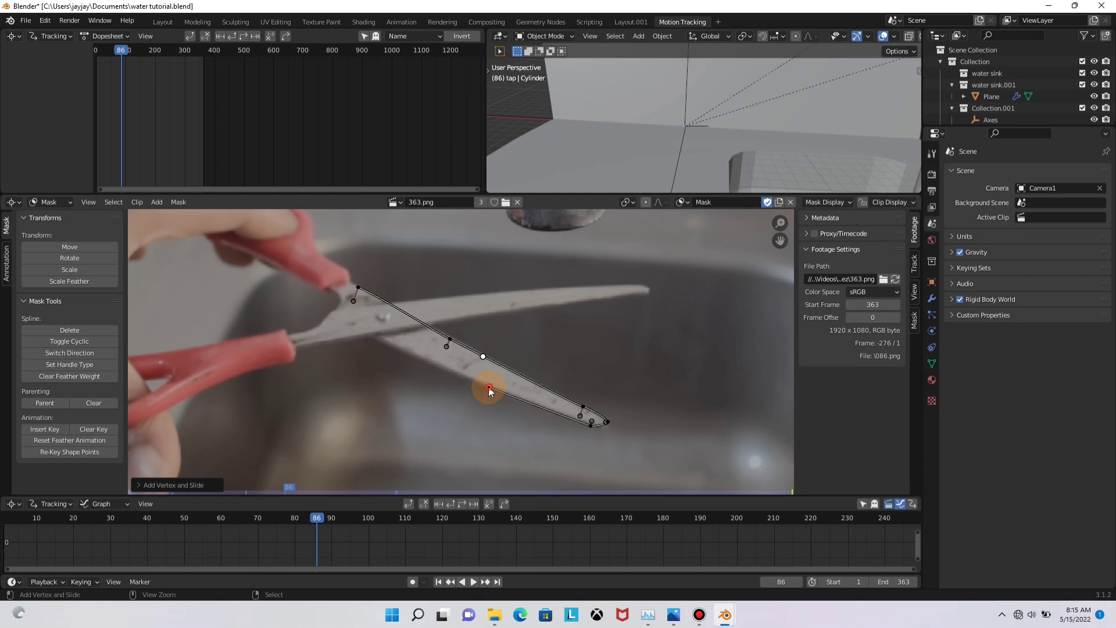
ctrl+click(379, 340)
ctrl+click(337, 312)
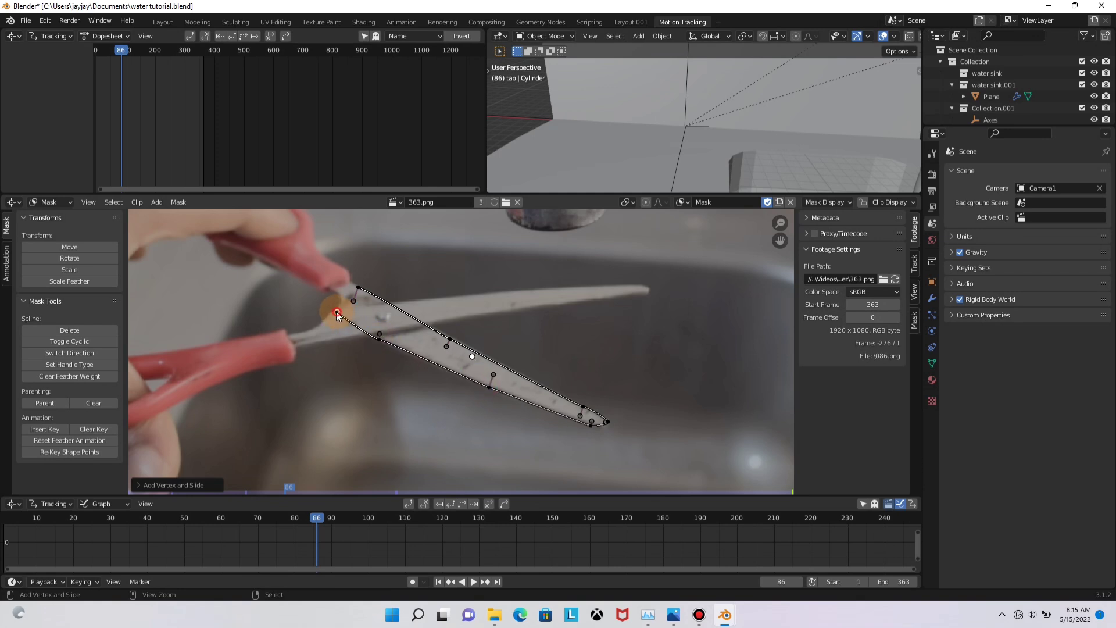
ctrl+click(358, 287)
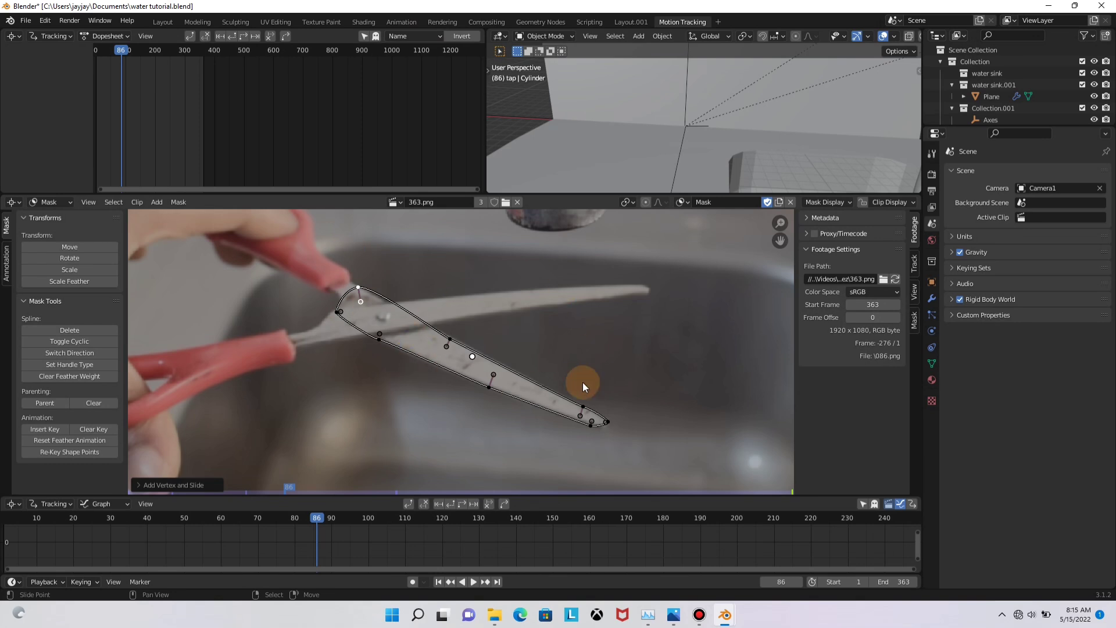
Switch to the Compositing workspace and add a Mask node between the Movie Clip and Alpha Over nodes, below their link
click(492, 22)
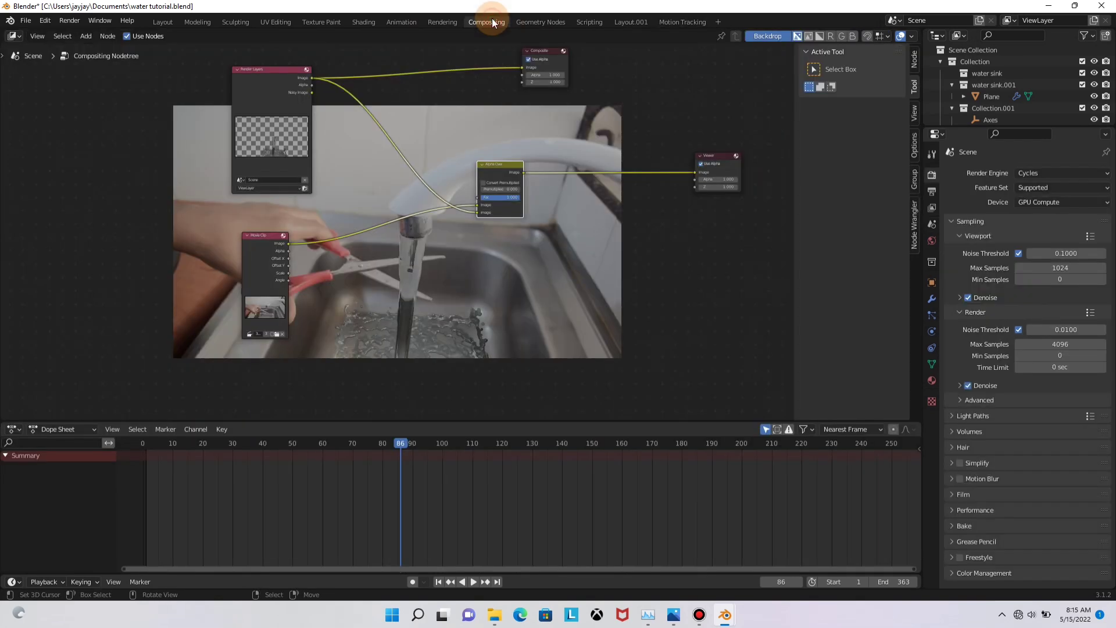
key(shift+a)
mouse_move(476, 270)
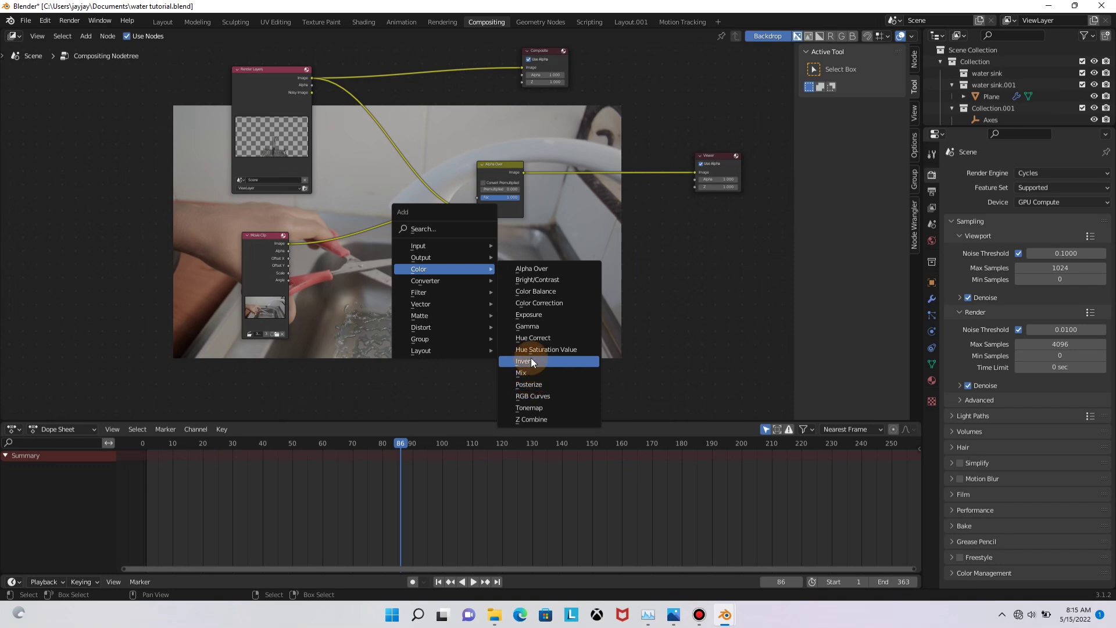
mouse_move(417, 294)
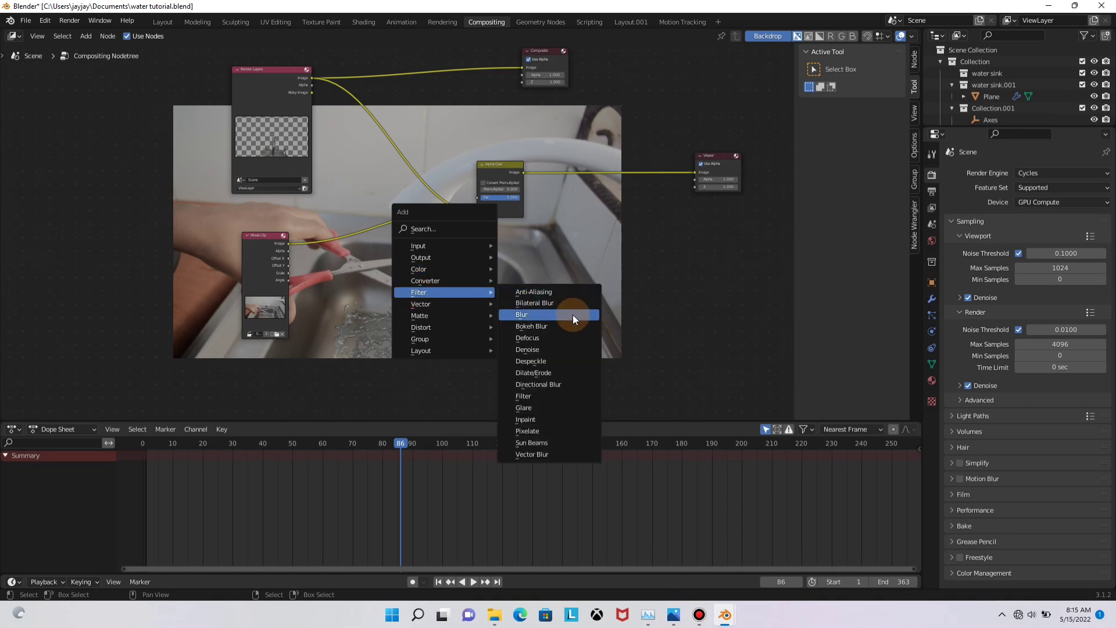
click(419, 230)
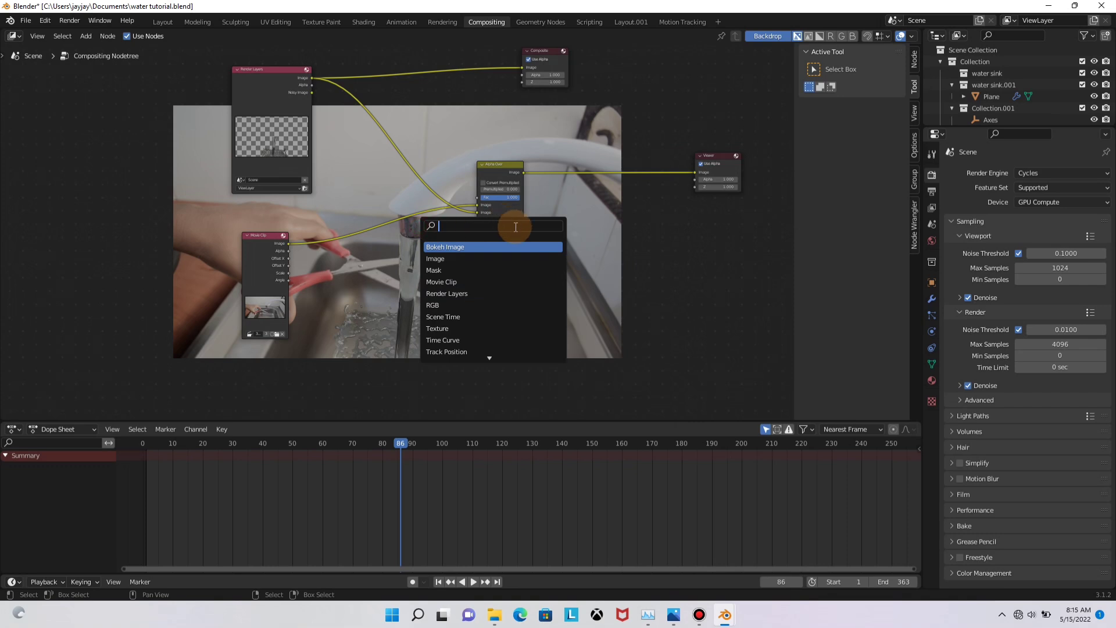
text(ms)
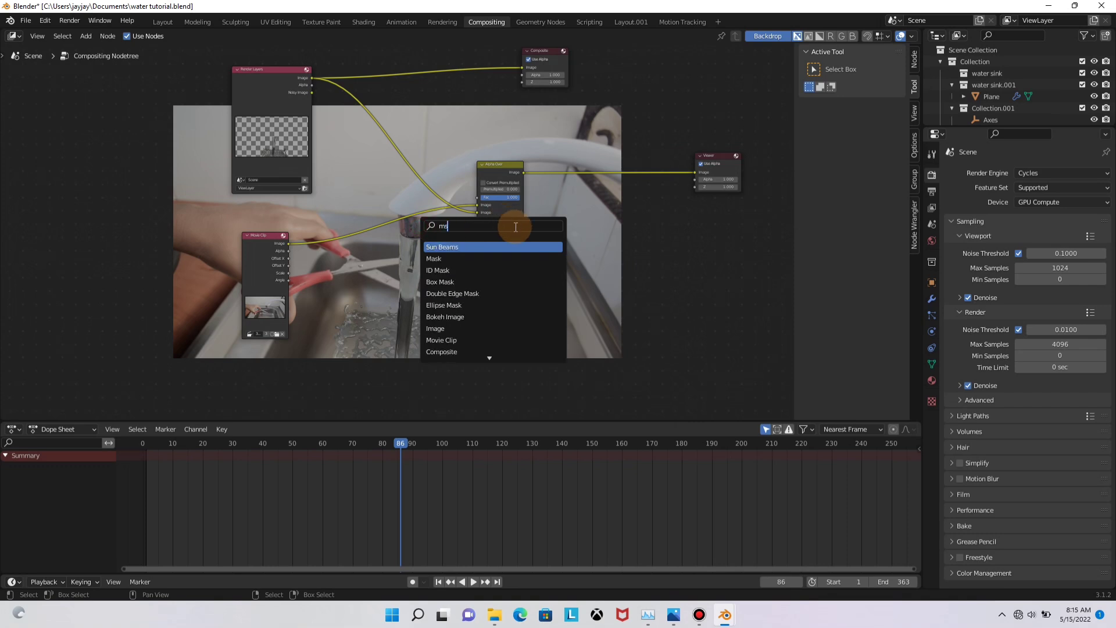
click(451, 259)
click(381, 298)
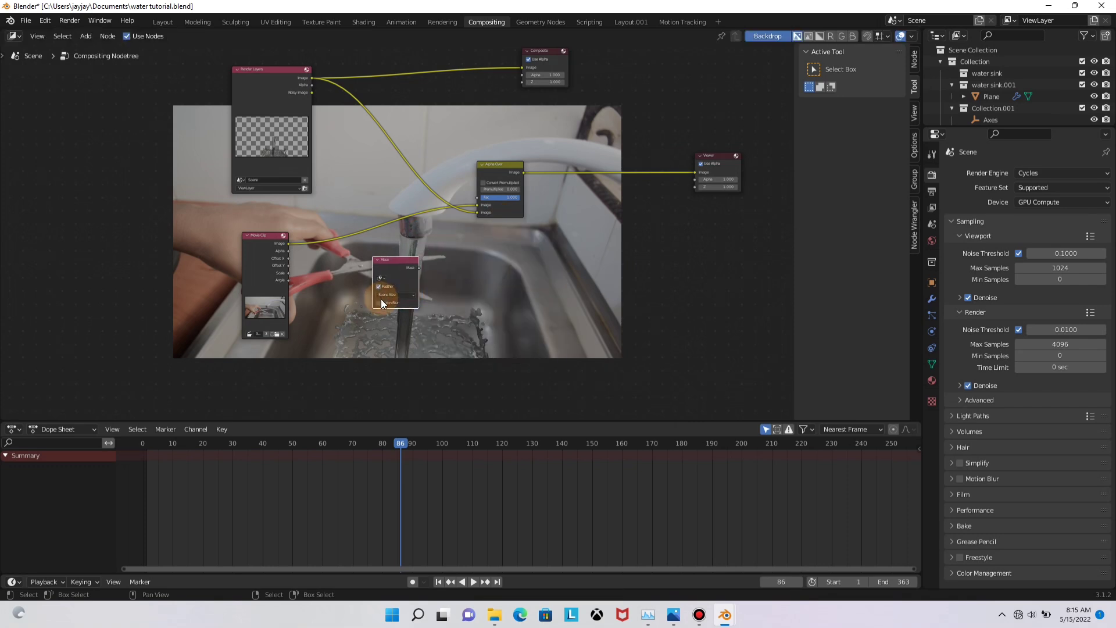
Assign the scissor-blade mask to the Mask node and preview its output in the Viewer
scroll(381, 299, up, 2)
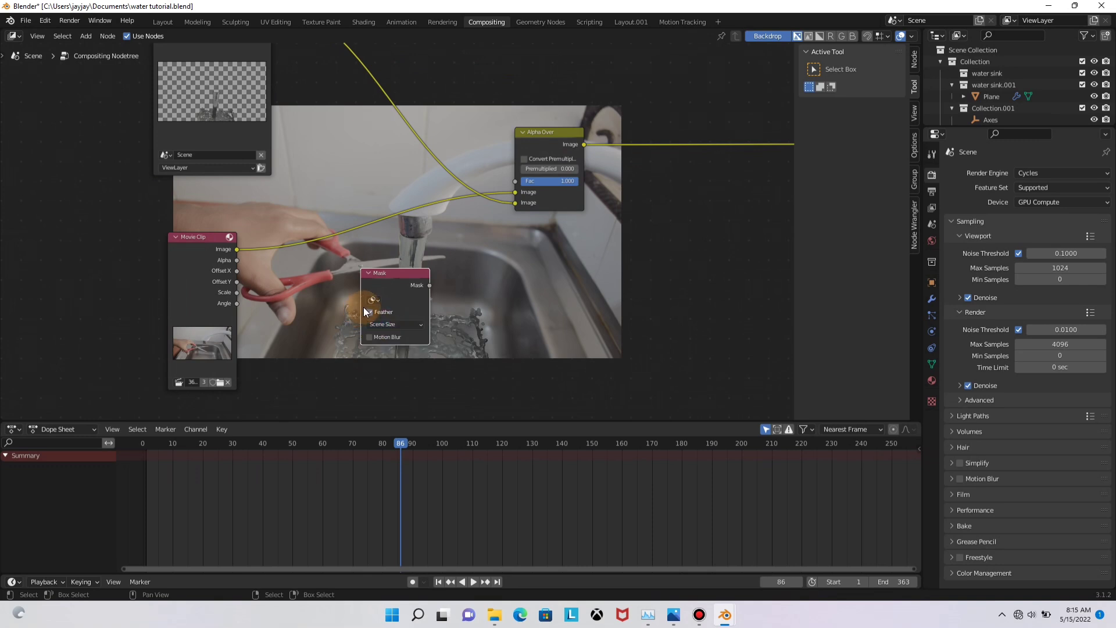
click(372, 299)
click(381, 317)
ctrl+shift+click(411, 276)
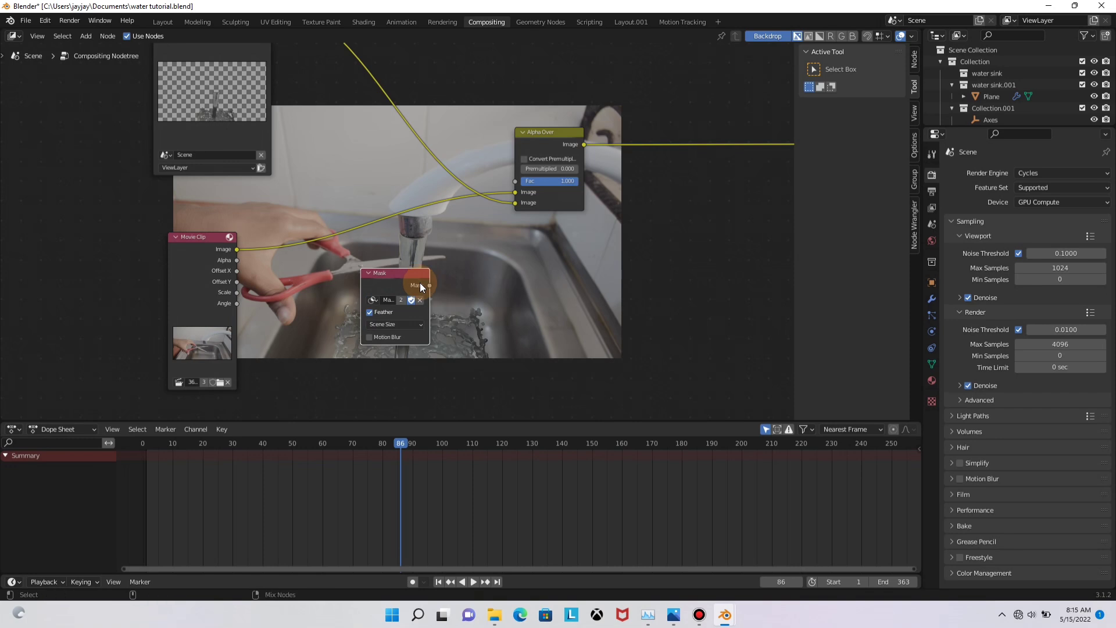
Place the Mask node lower, connect its output to the Alpha Over node's Fac input and view the Alpha Over result
drag(380, 354, 322, 419)
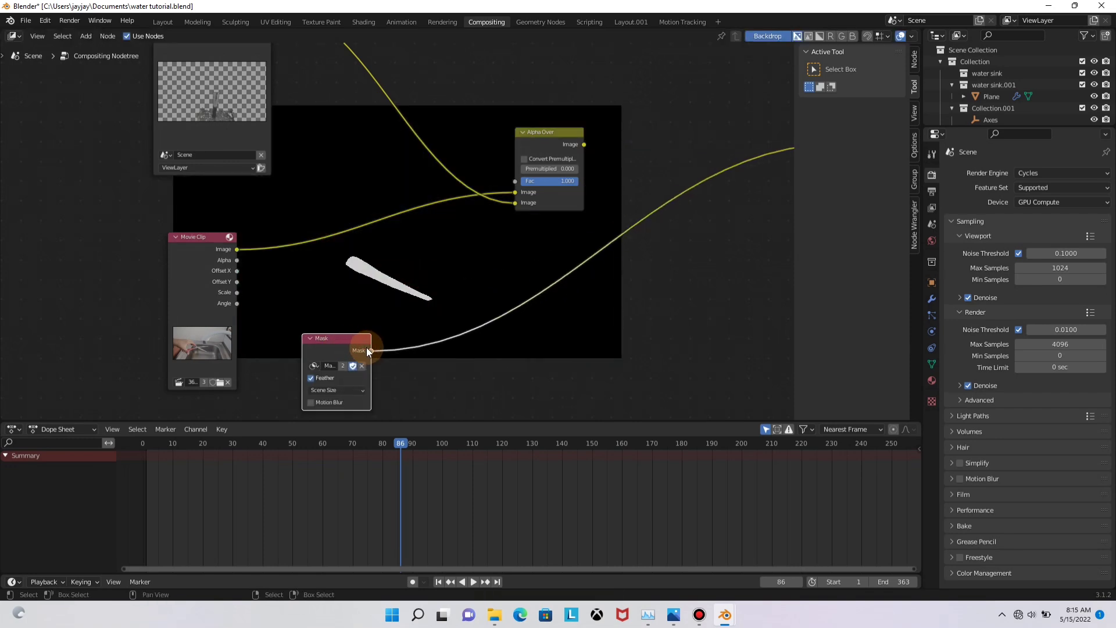
drag(370, 349, 522, 183)
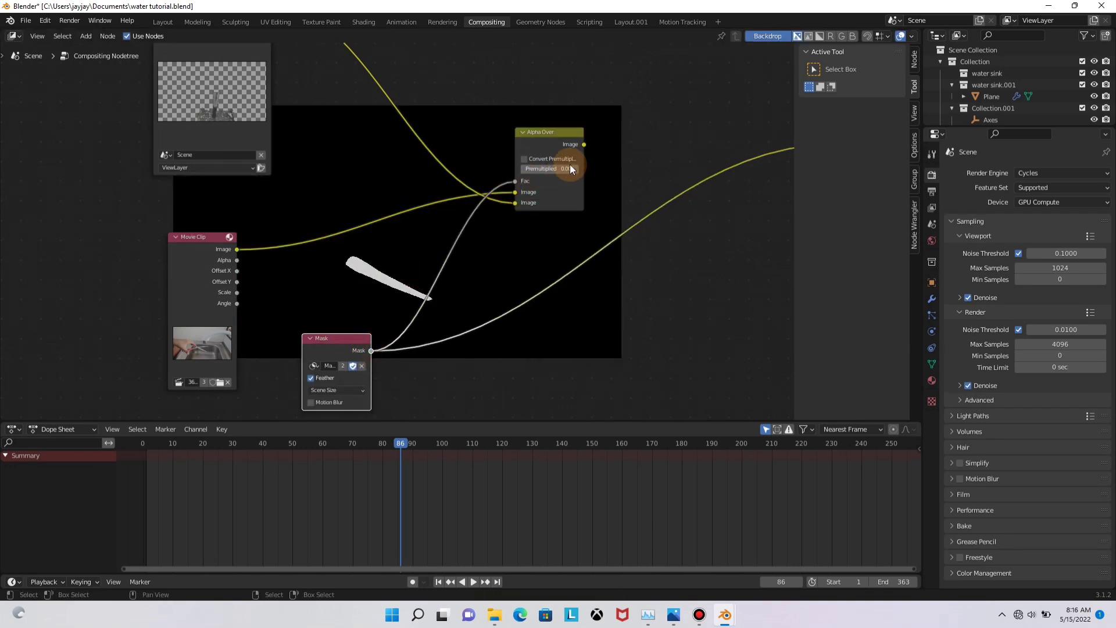
ctrl+shift+click(570, 132)
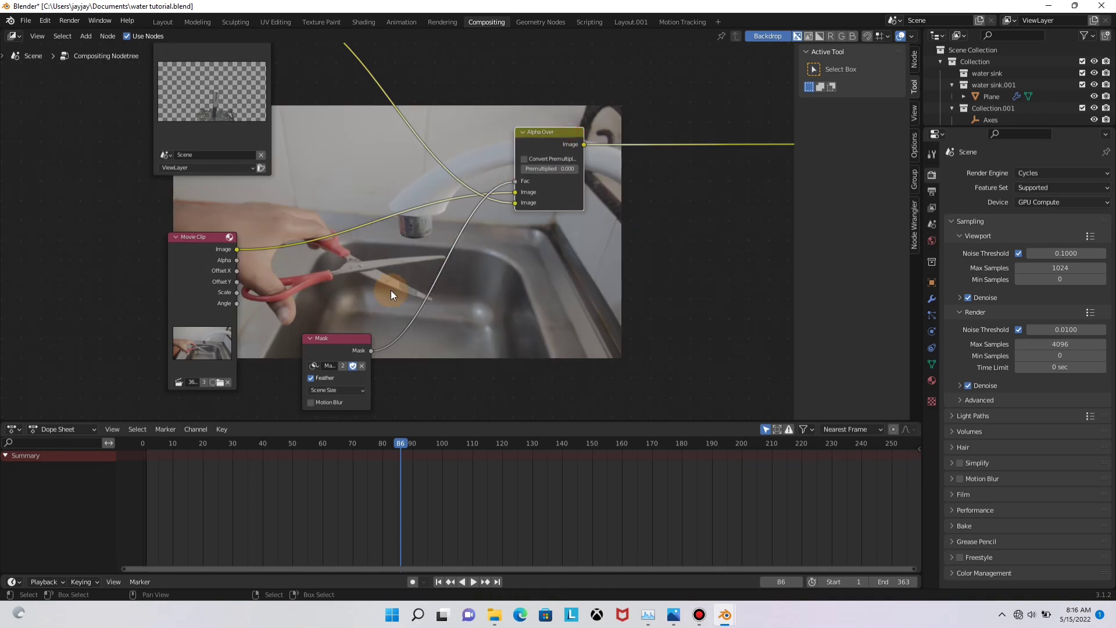
Insert an Invert node on the link between the Mask node and the Alpha Over node's Fac input
drag(355, 344, 347, 342)
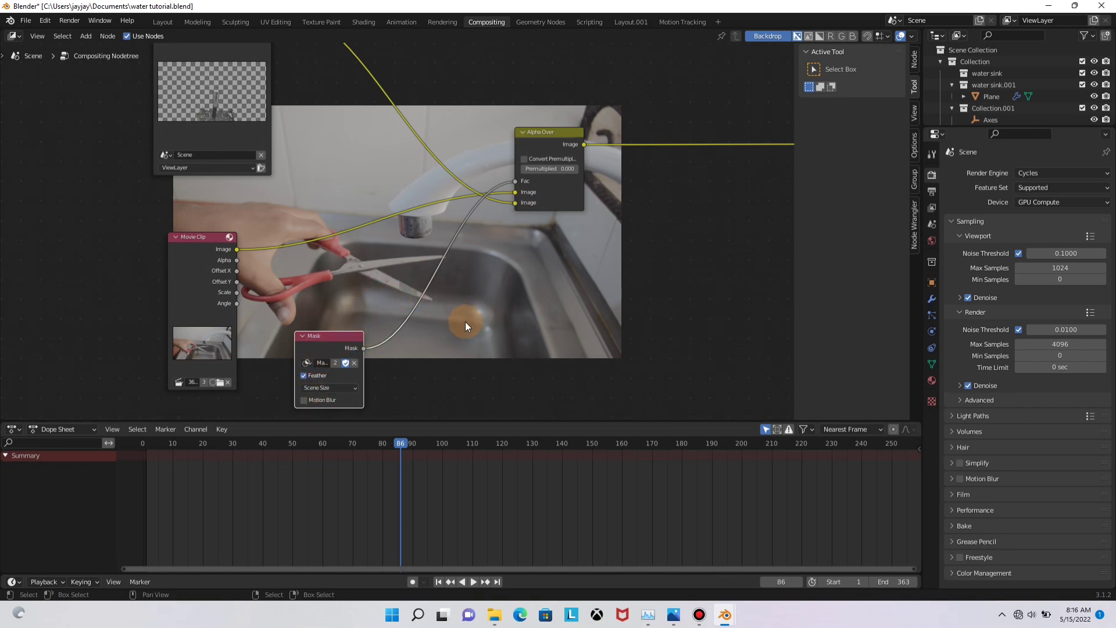
key(shift+a)
mouse_move(407, 363)
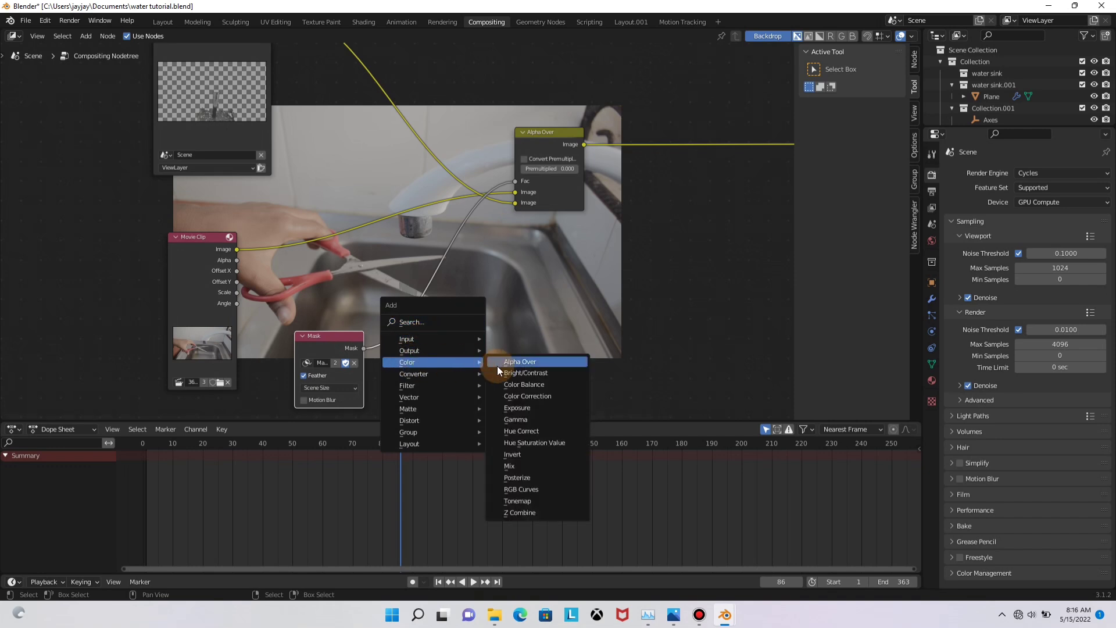
click(503, 454)
click(388, 273)
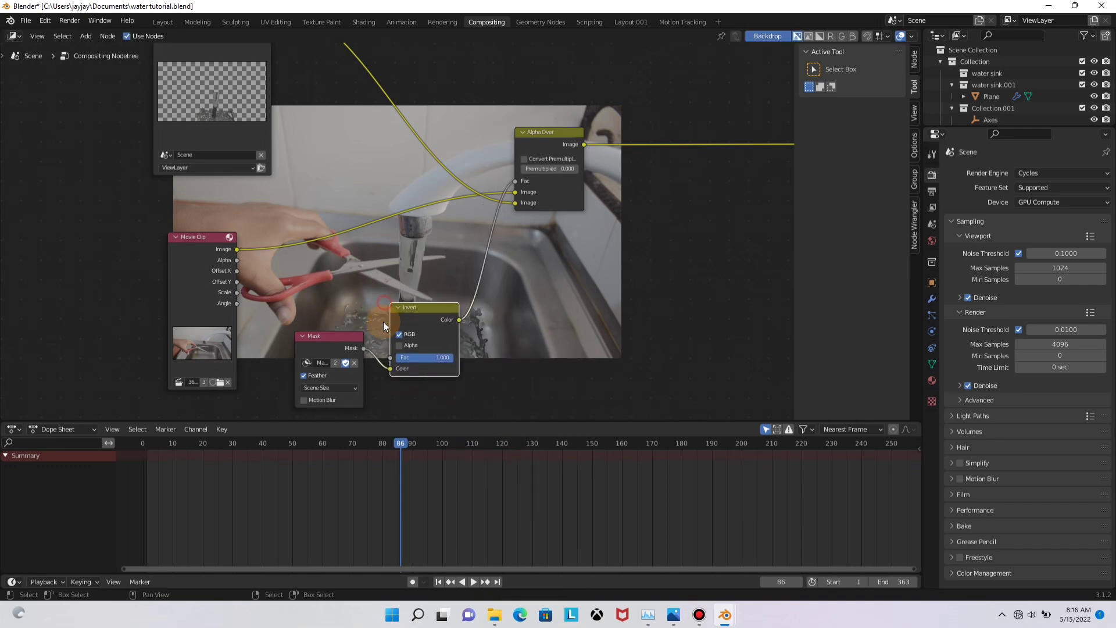
Nudge the Composite node slightly down and toward the Viewer node
middle_drag(421, 263, 471, 267)
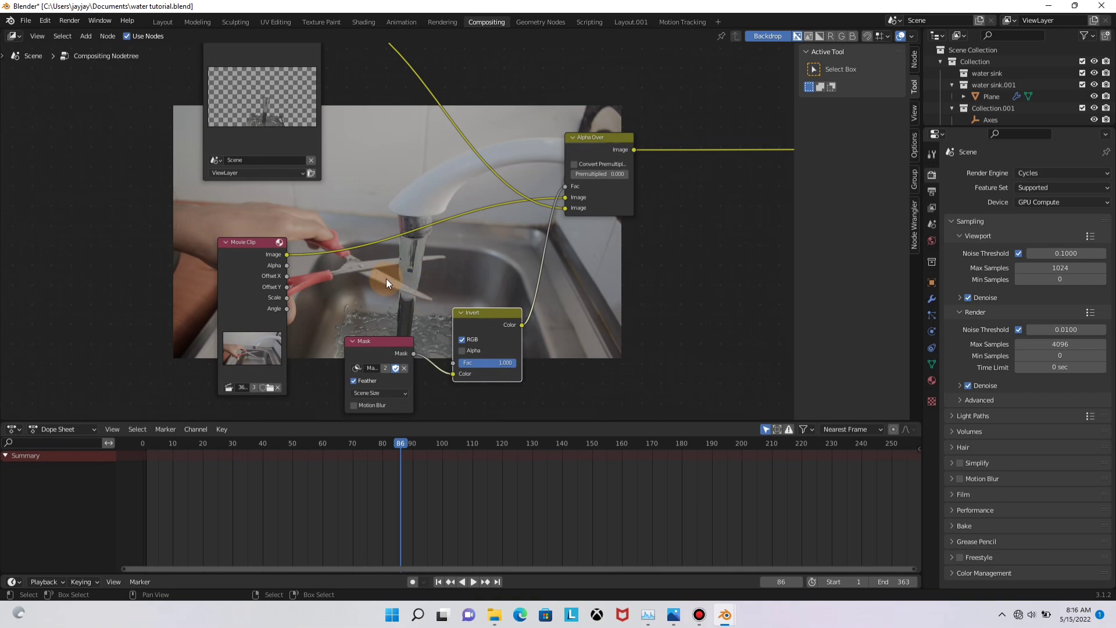
middle_drag(386, 278, 509, 302)
scroll(497, 238, down, 2)
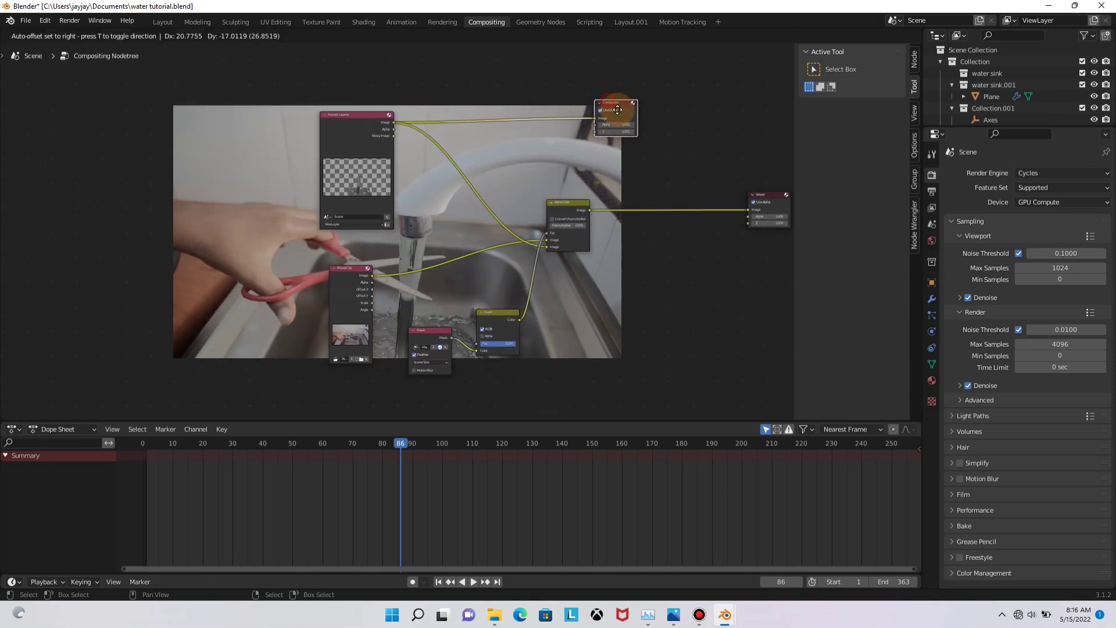
middle_drag(448, 194, 792, 124)
middle_drag(564, 270, 465, 262)
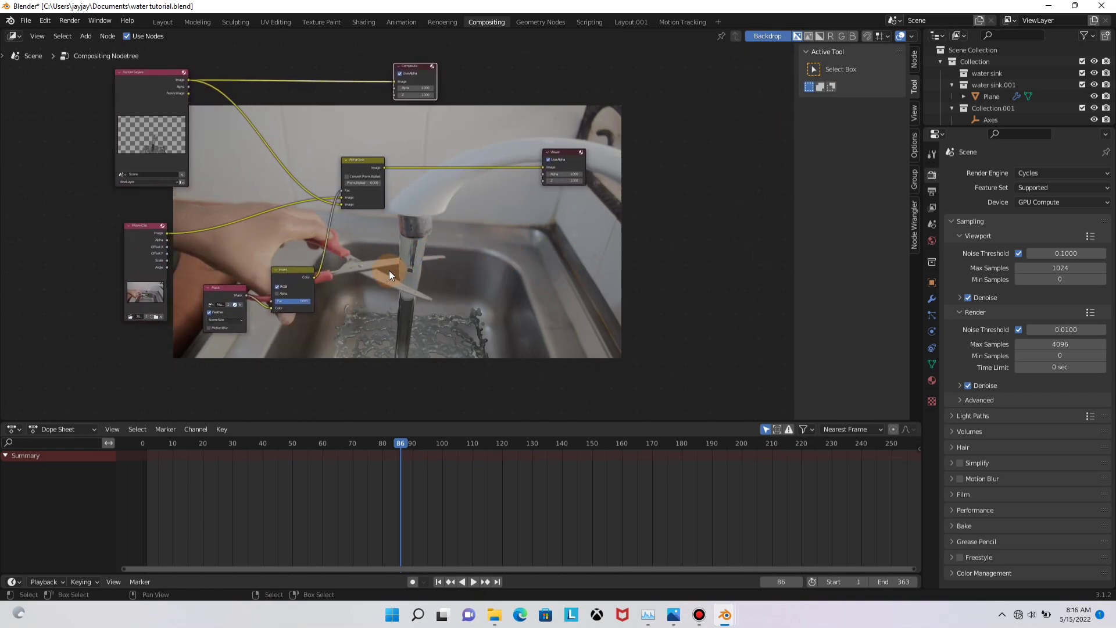